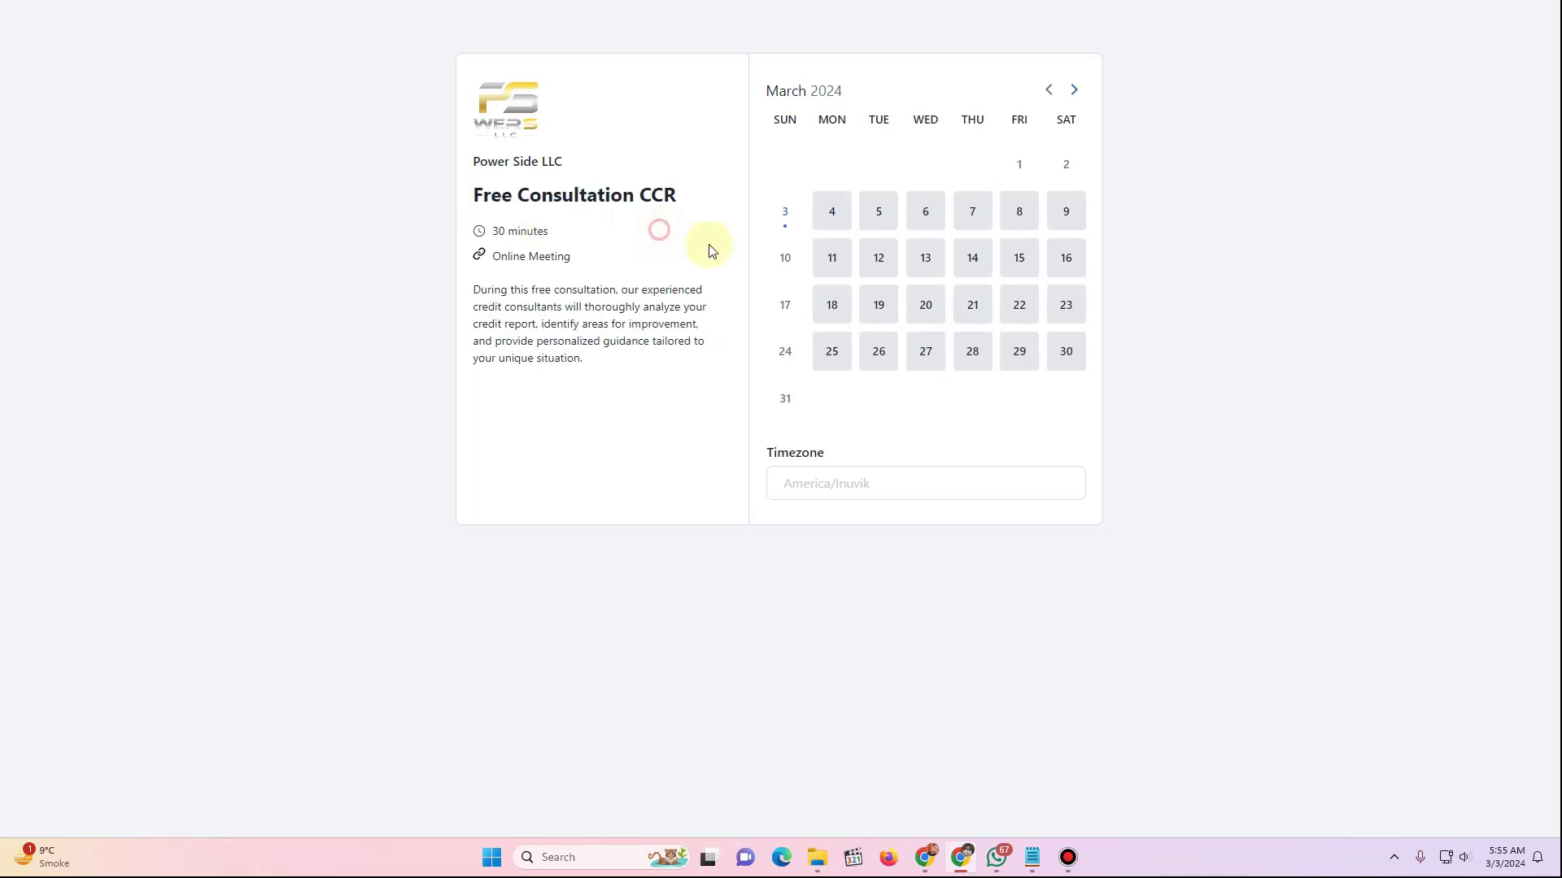
# Pick March 4 at the 02:15am slot and autofill the booking contact details
pyautogui.click(831, 211)
pyautogui.click(1064, 192)
pyautogui.click(1136, 196)
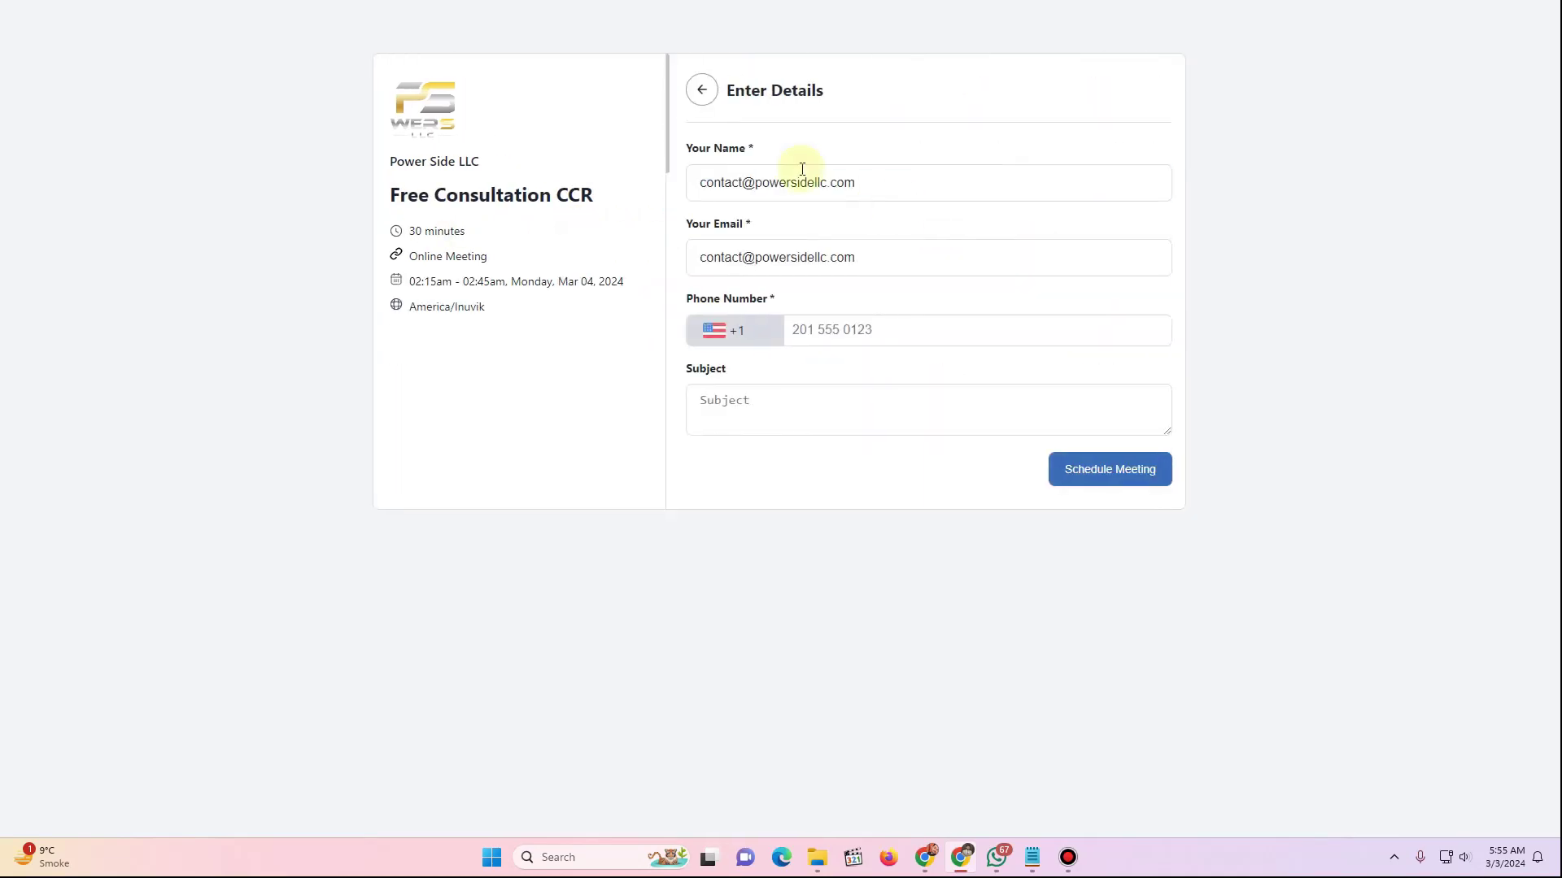
pyautogui.click(840, 323)
pyautogui.click(833, 369)
# Enter 'test' as the booking subject, replacing the stray text
pyautogui.click(760, 415)
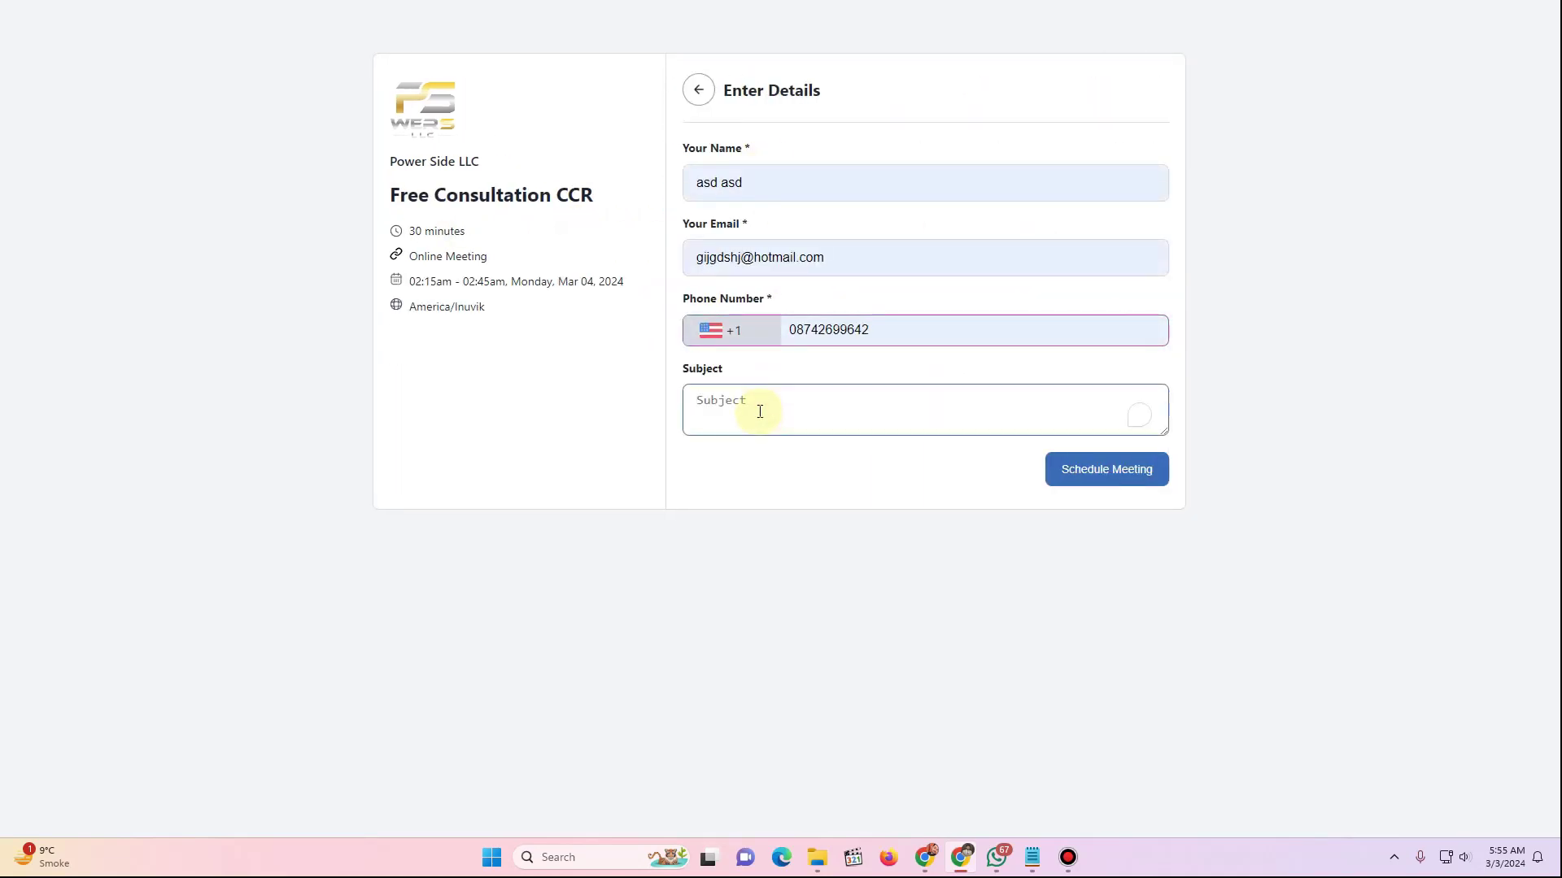
pyautogui.write('yhe')
pyautogui.hotkey('ctrl', 'a')
pyautogui.write('test')
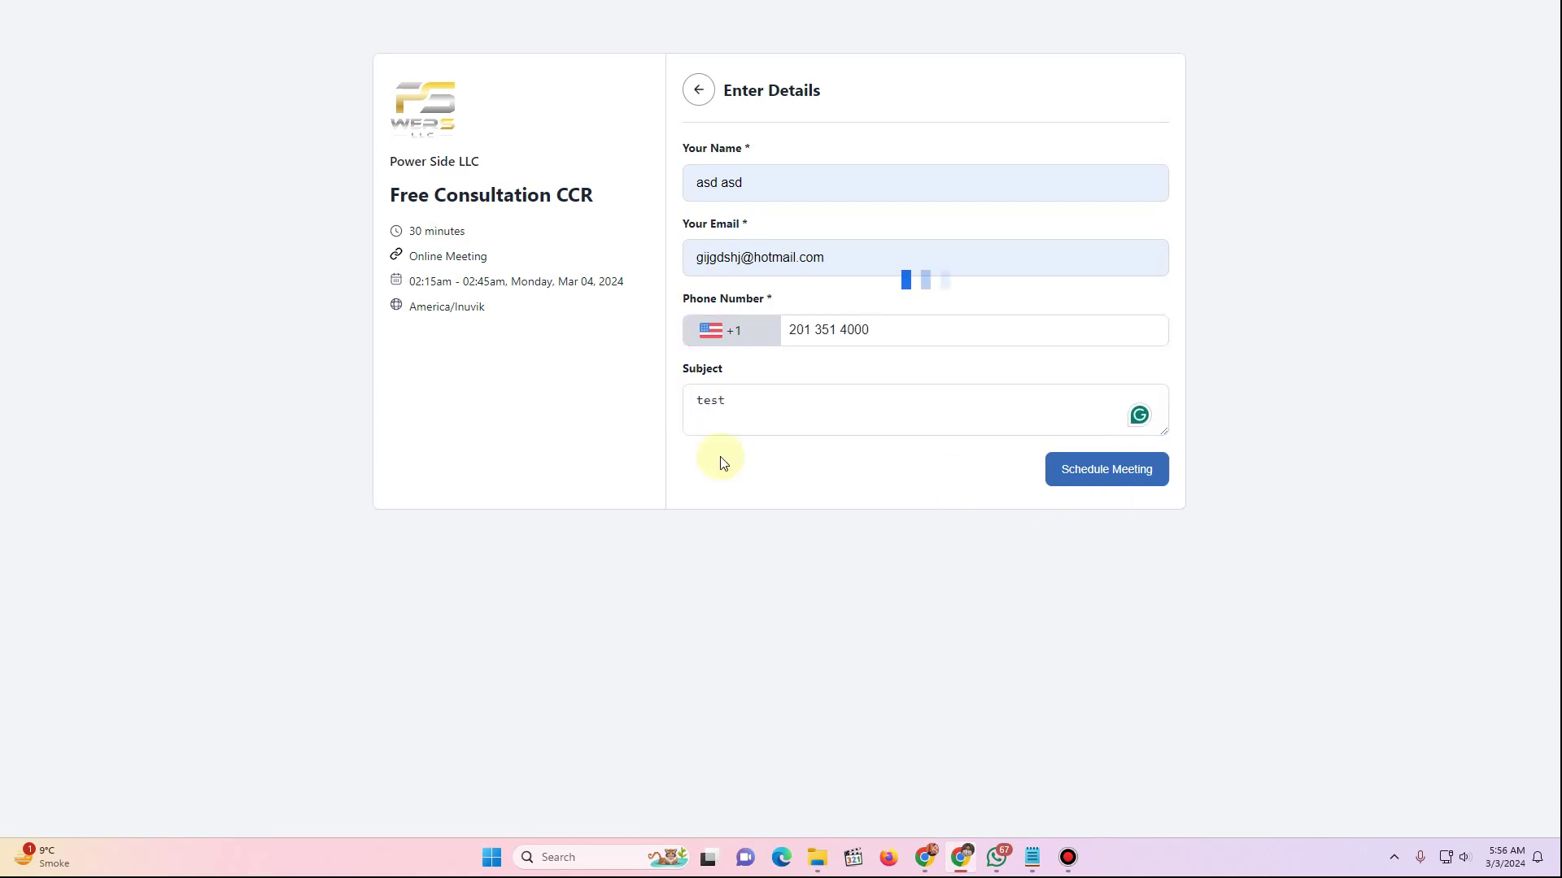
# Schedule the meeting, review the confirmation details, and follow the online meeting link
pyautogui.moveTo(651, 120); pyautogui.dragTo(930, 130)
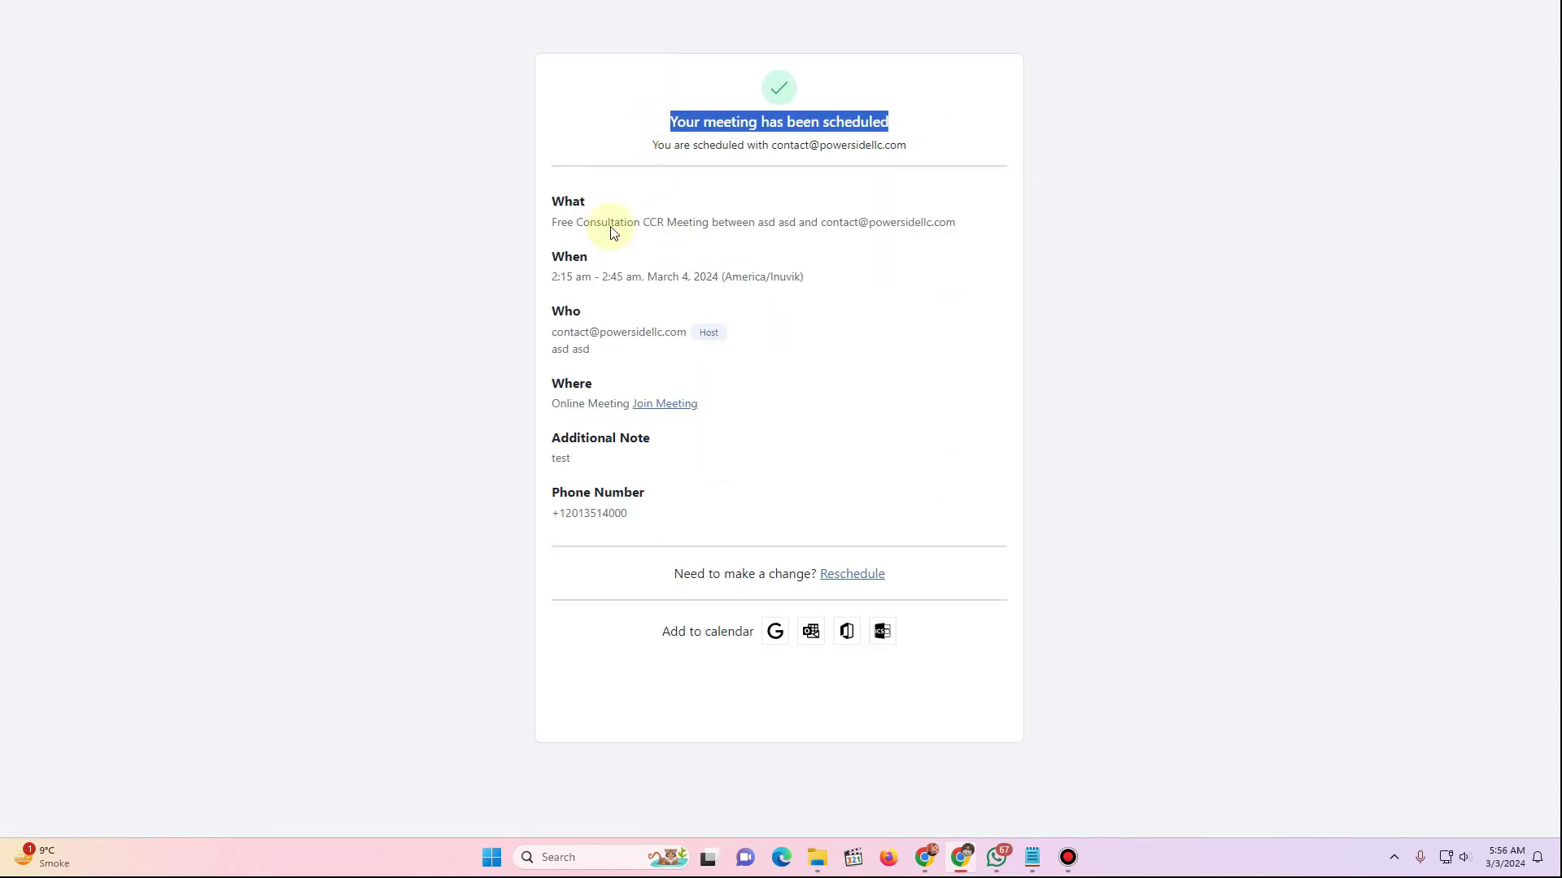
pyautogui.moveTo(554, 222); pyautogui.dragTo(956, 223)
pyautogui.moveTo(567, 276); pyautogui.dragTo(647, 278)
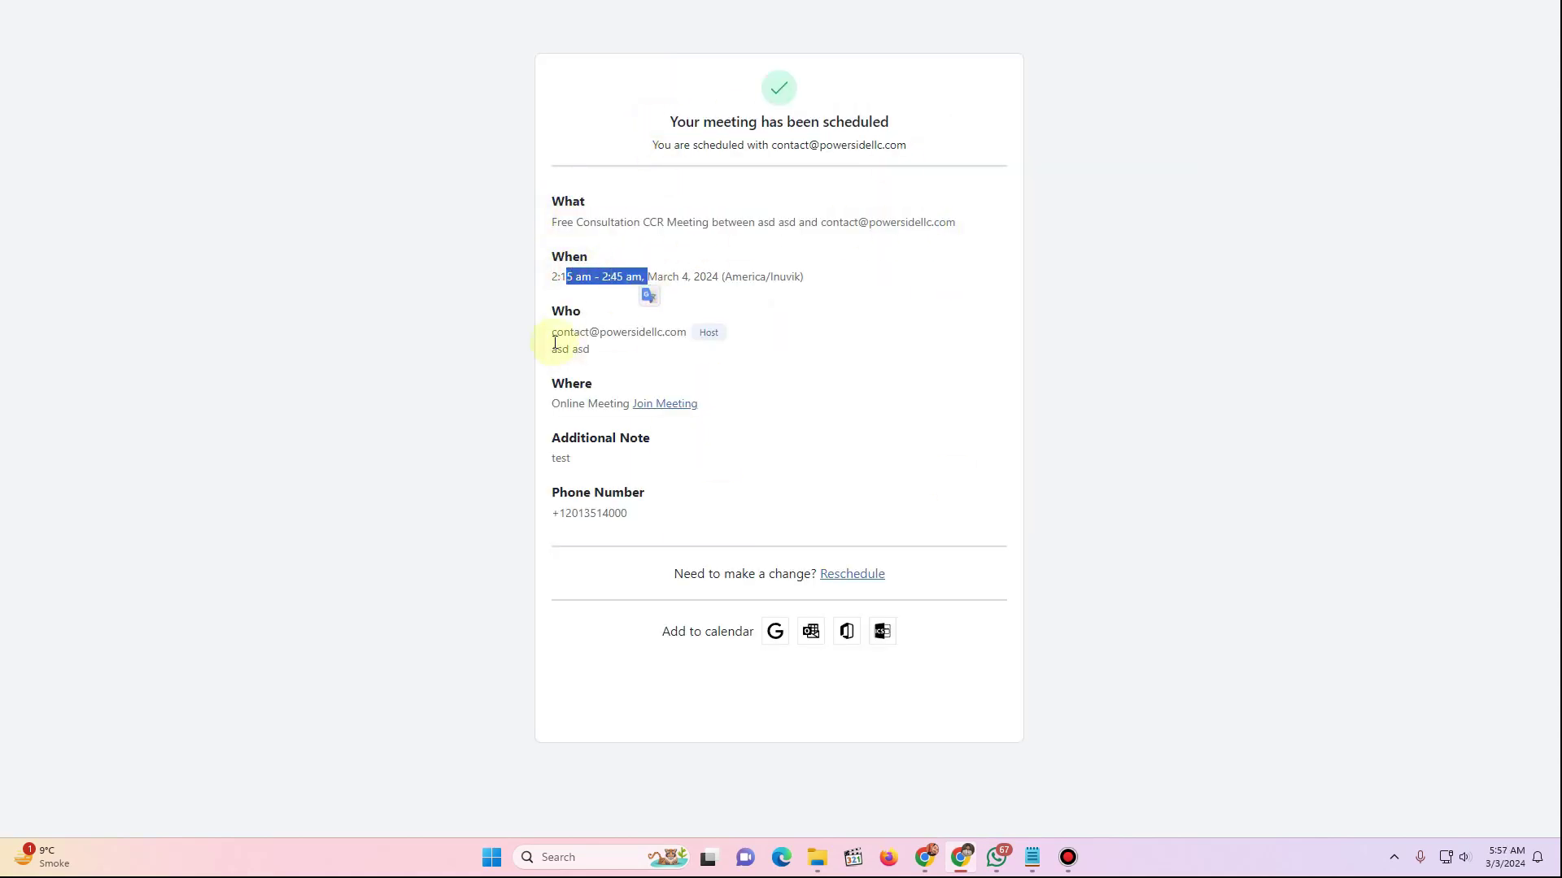
pyautogui.moveTo(563, 333); pyautogui.dragTo(659, 328)
pyautogui.moveTo(551, 404); pyautogui.dragTo(623, 404)
pyautogui.click(667, 404)
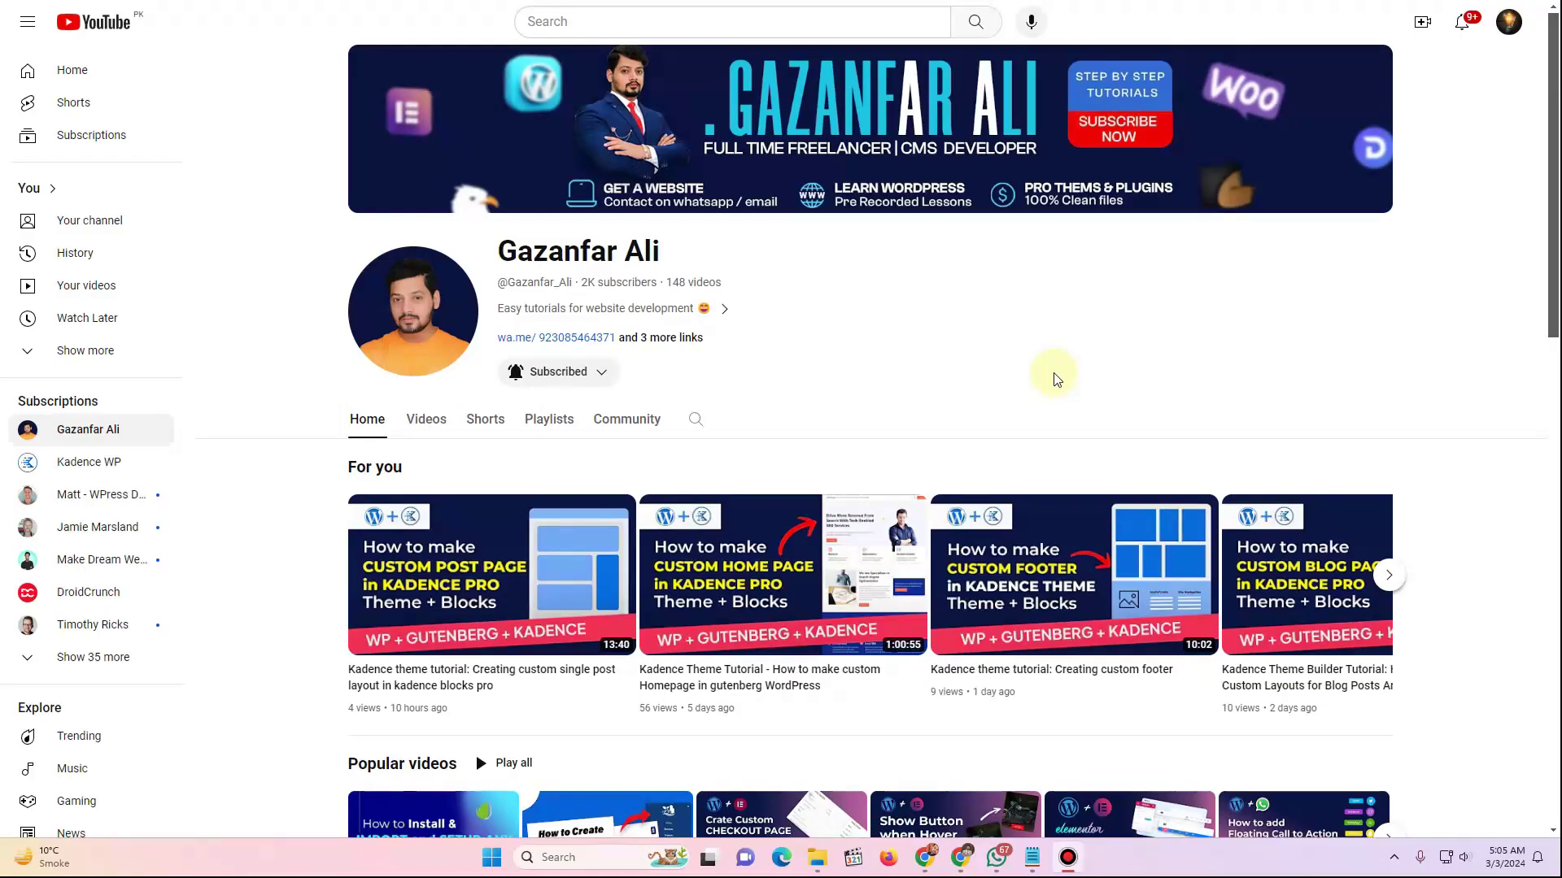
# Show the channel's Videos tab and scroll through its latest uploads, then back up
pyautogui.click(429, 420)
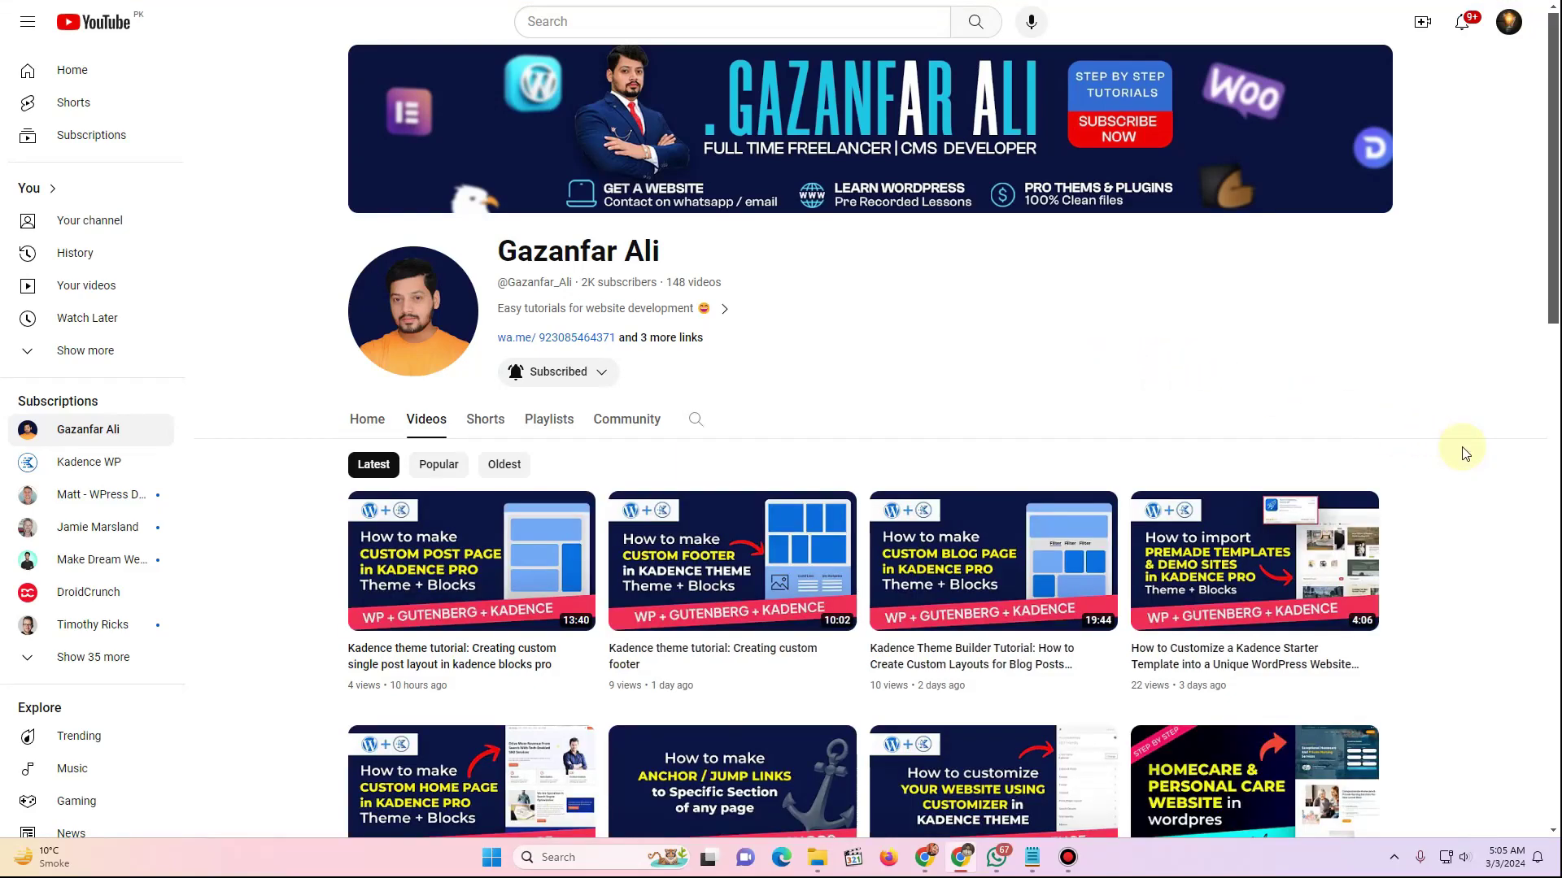
pyautogui.scroll(-2, 1461, 464)
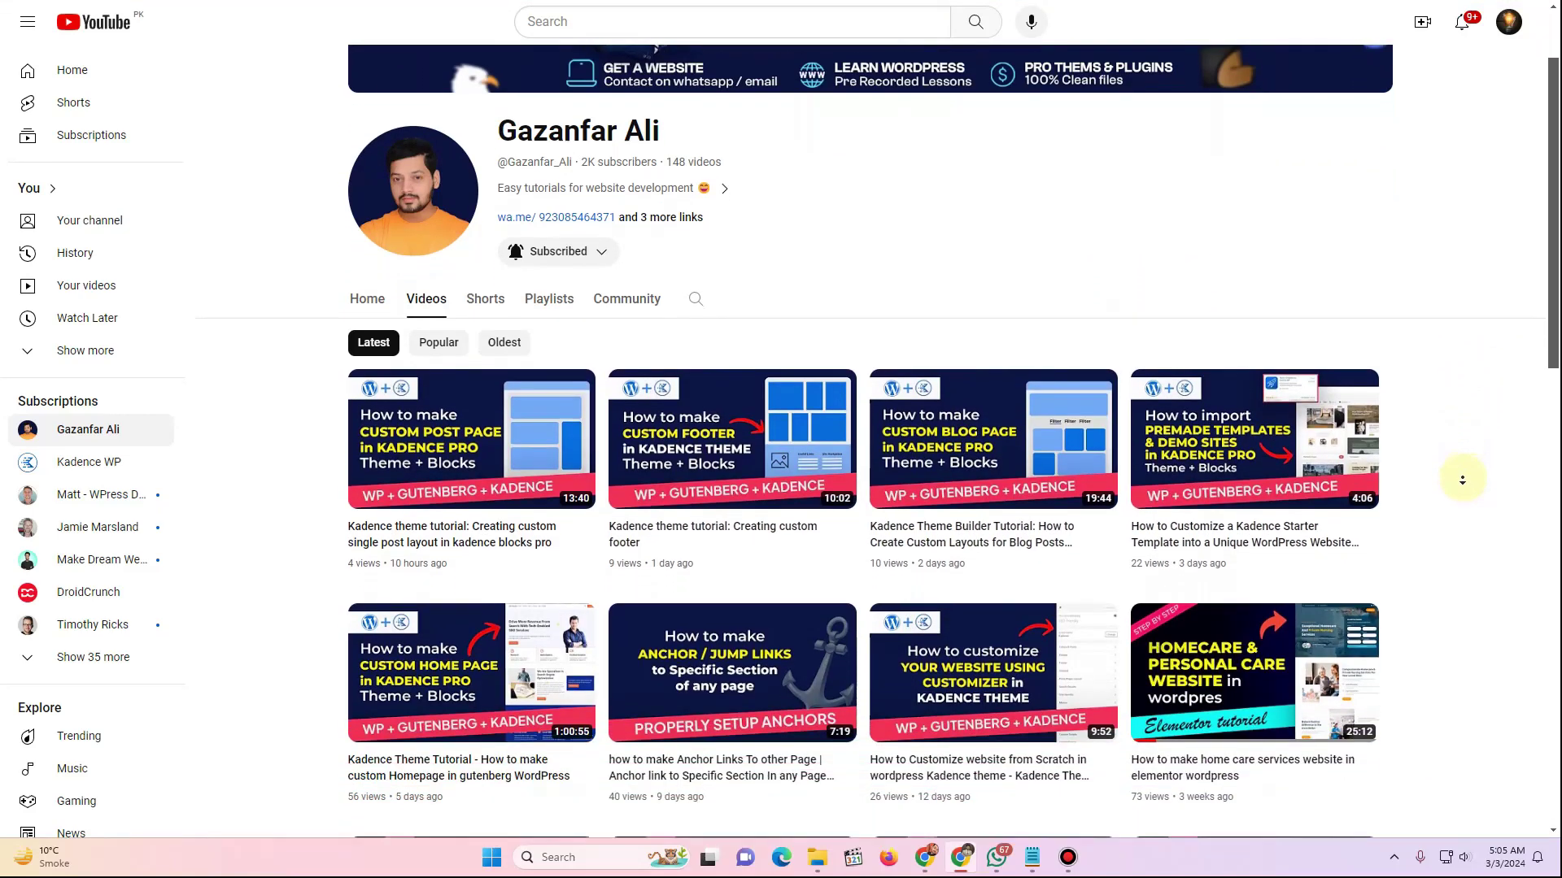
pyautogui.scroll(-3, 1462, 480)
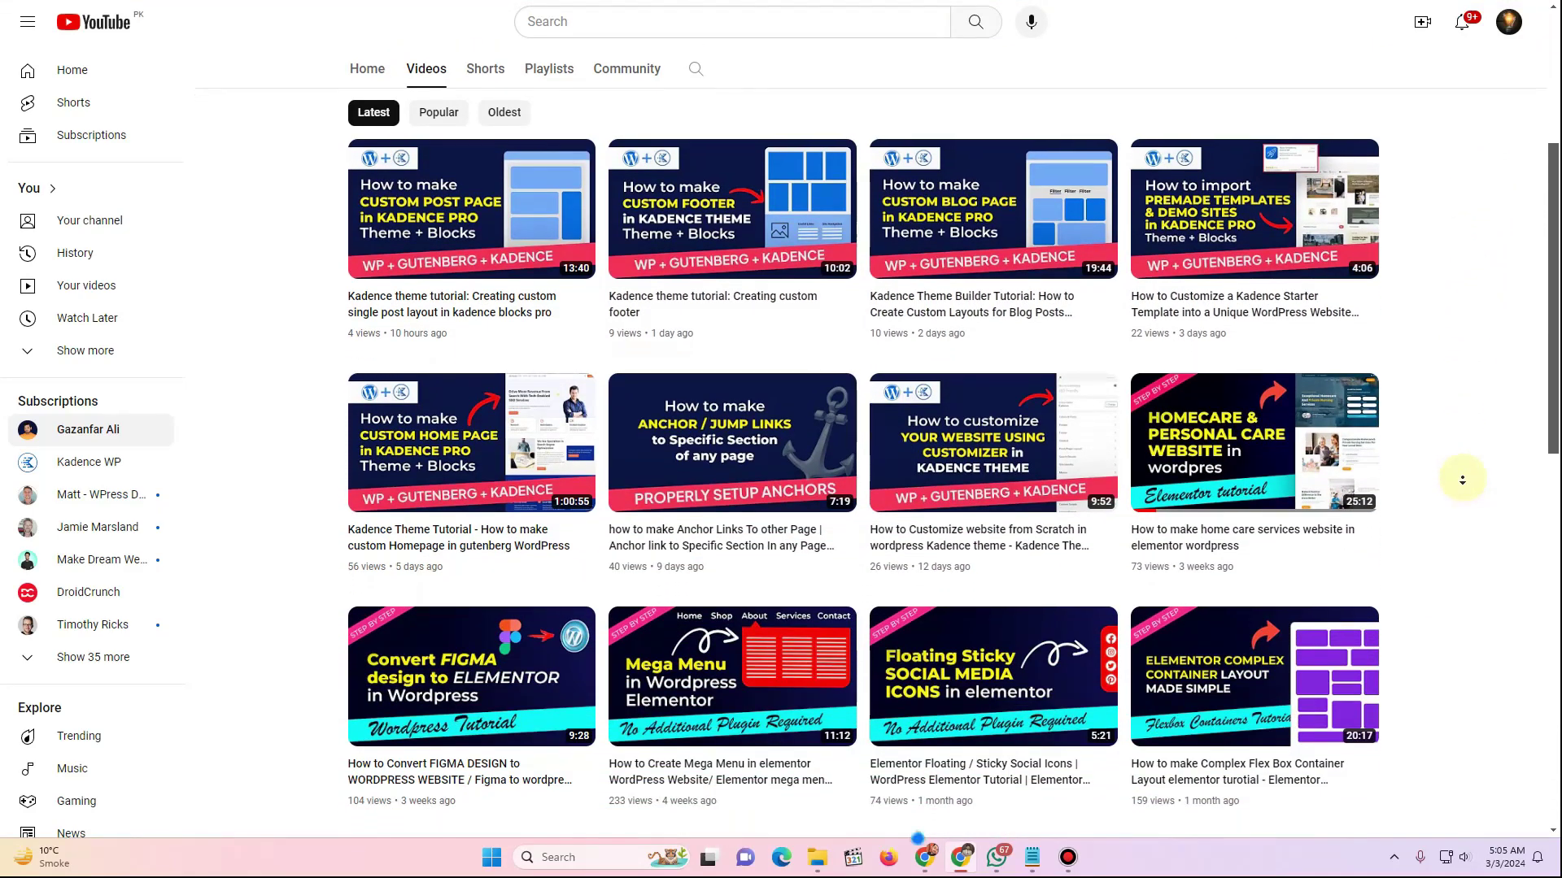
pyautogui.scroll(-3, 1461, 480)
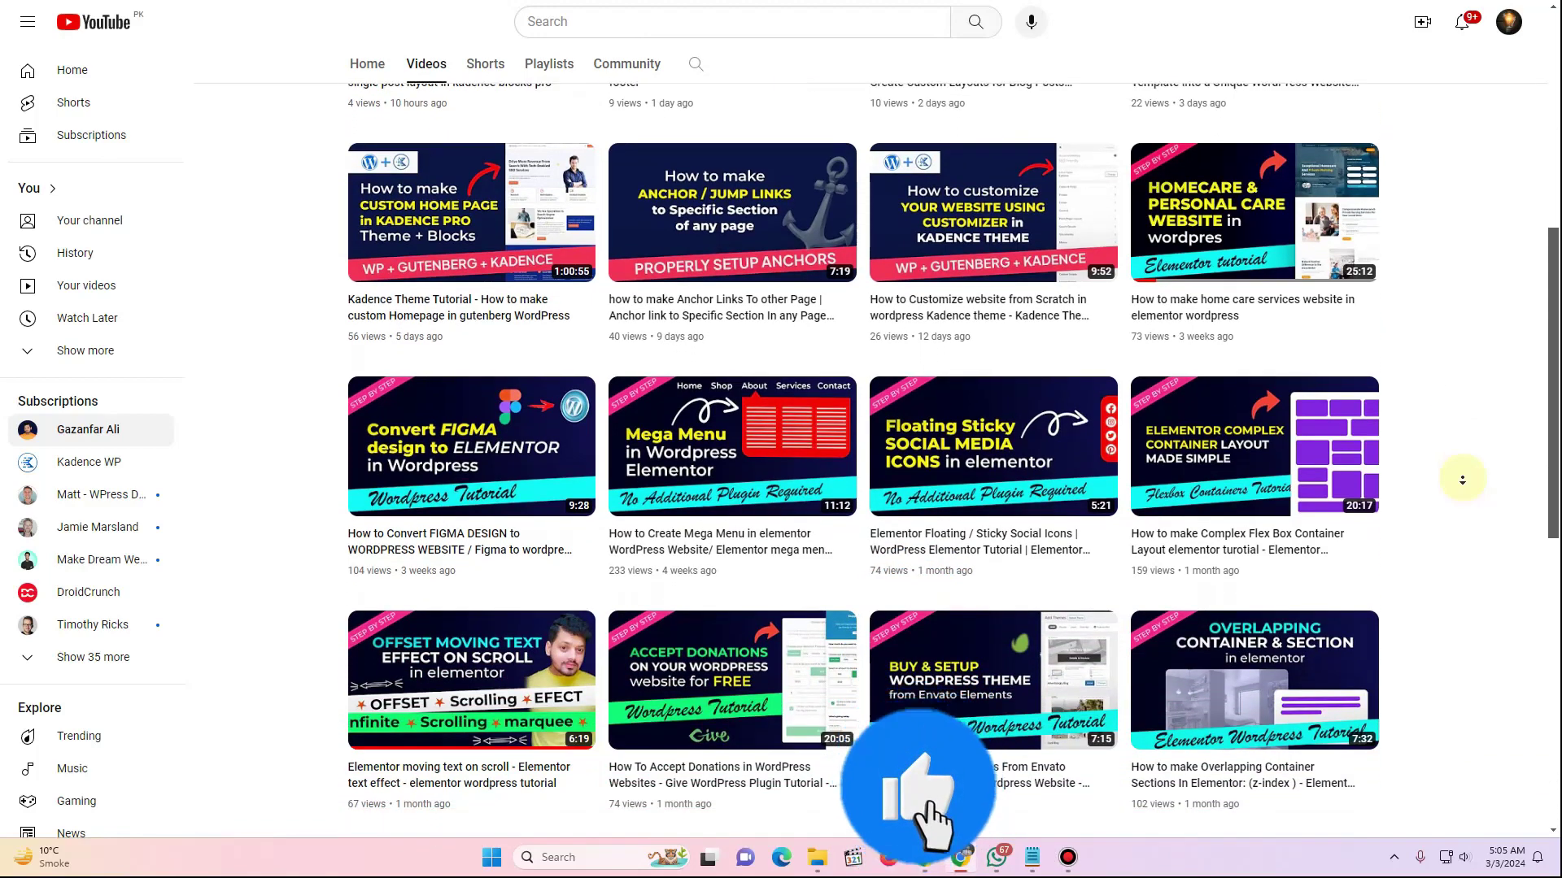
pyautogui.scroll(10, 1462, 480)
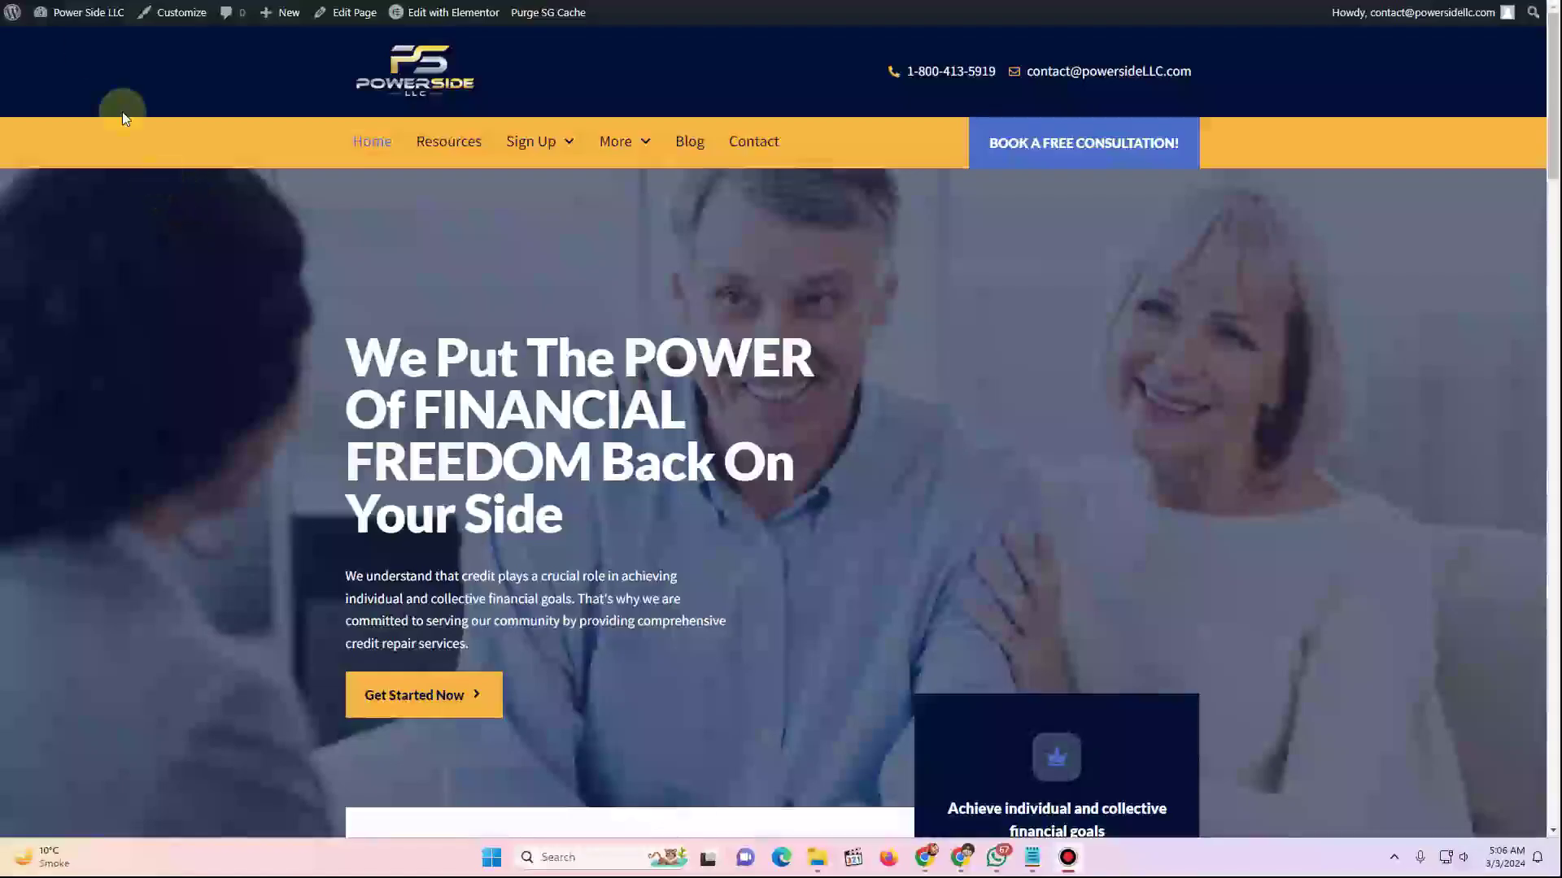
# Go through the WP Dashboard and Plugins to the Fluent Booking admin page
pyautogui.moveTo(81, 12)
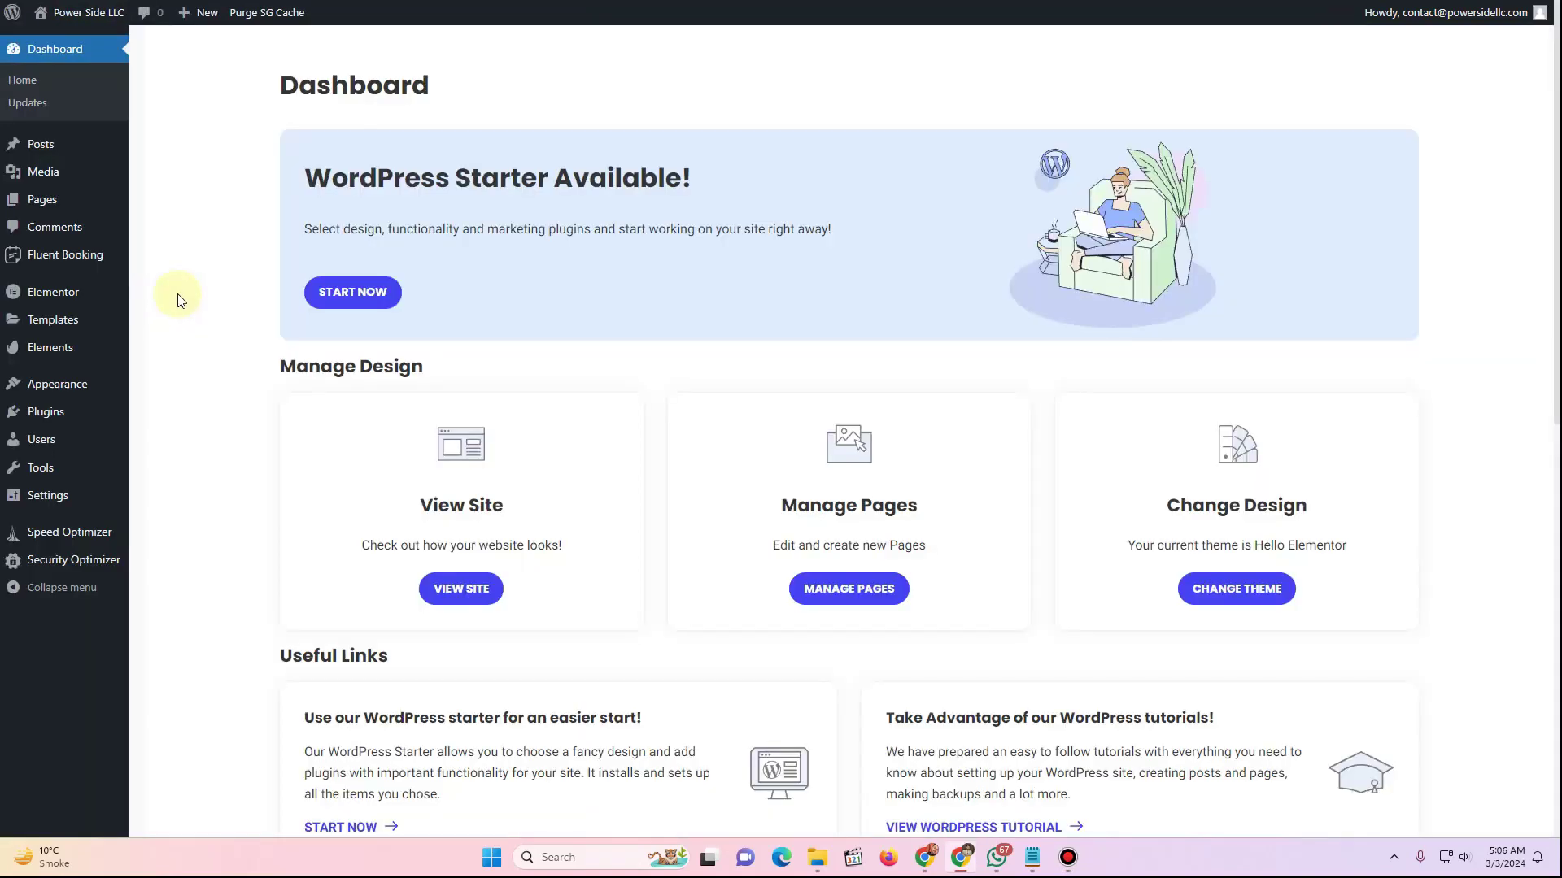
pyautogui.moveTo(74, 264)
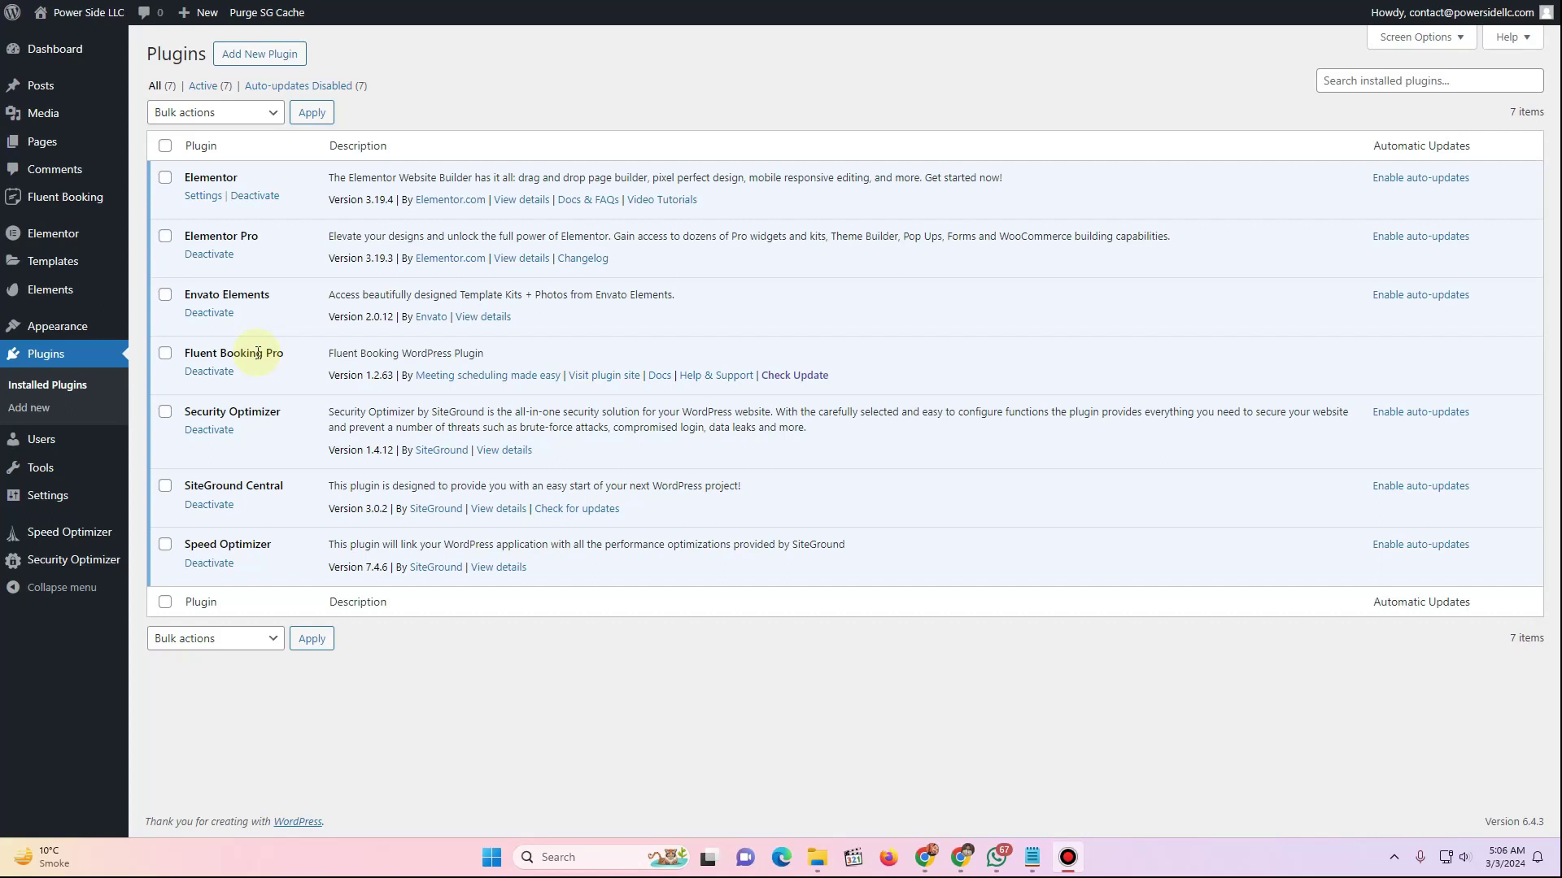
pyautogui.click(61, 198)
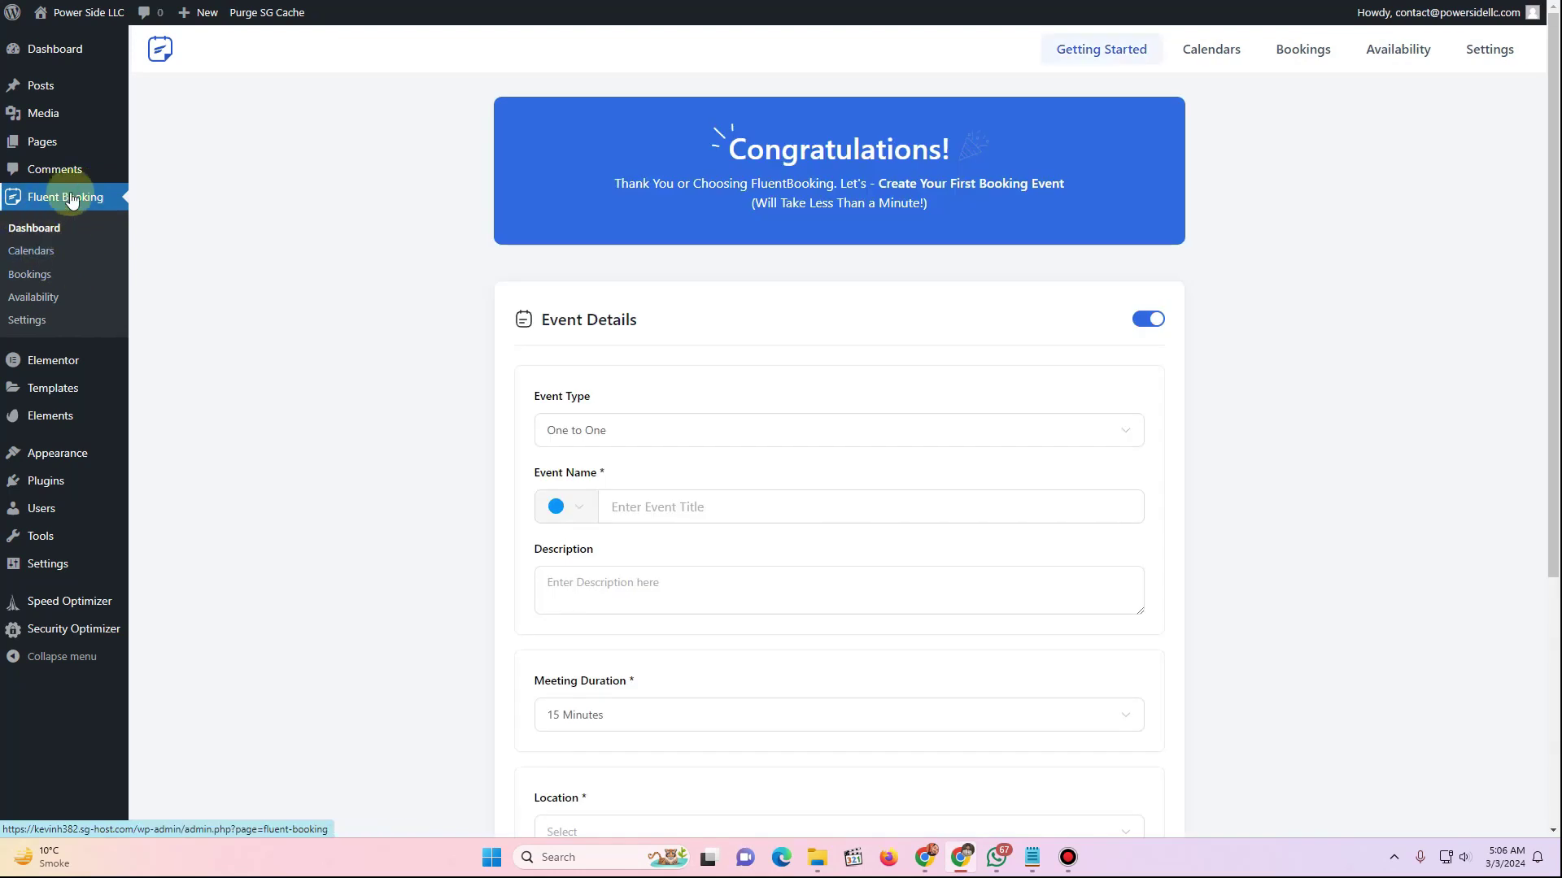
# Review the General and Emailing settings, save them, and go to the Calendars list
pyautogui.click(37, 320)
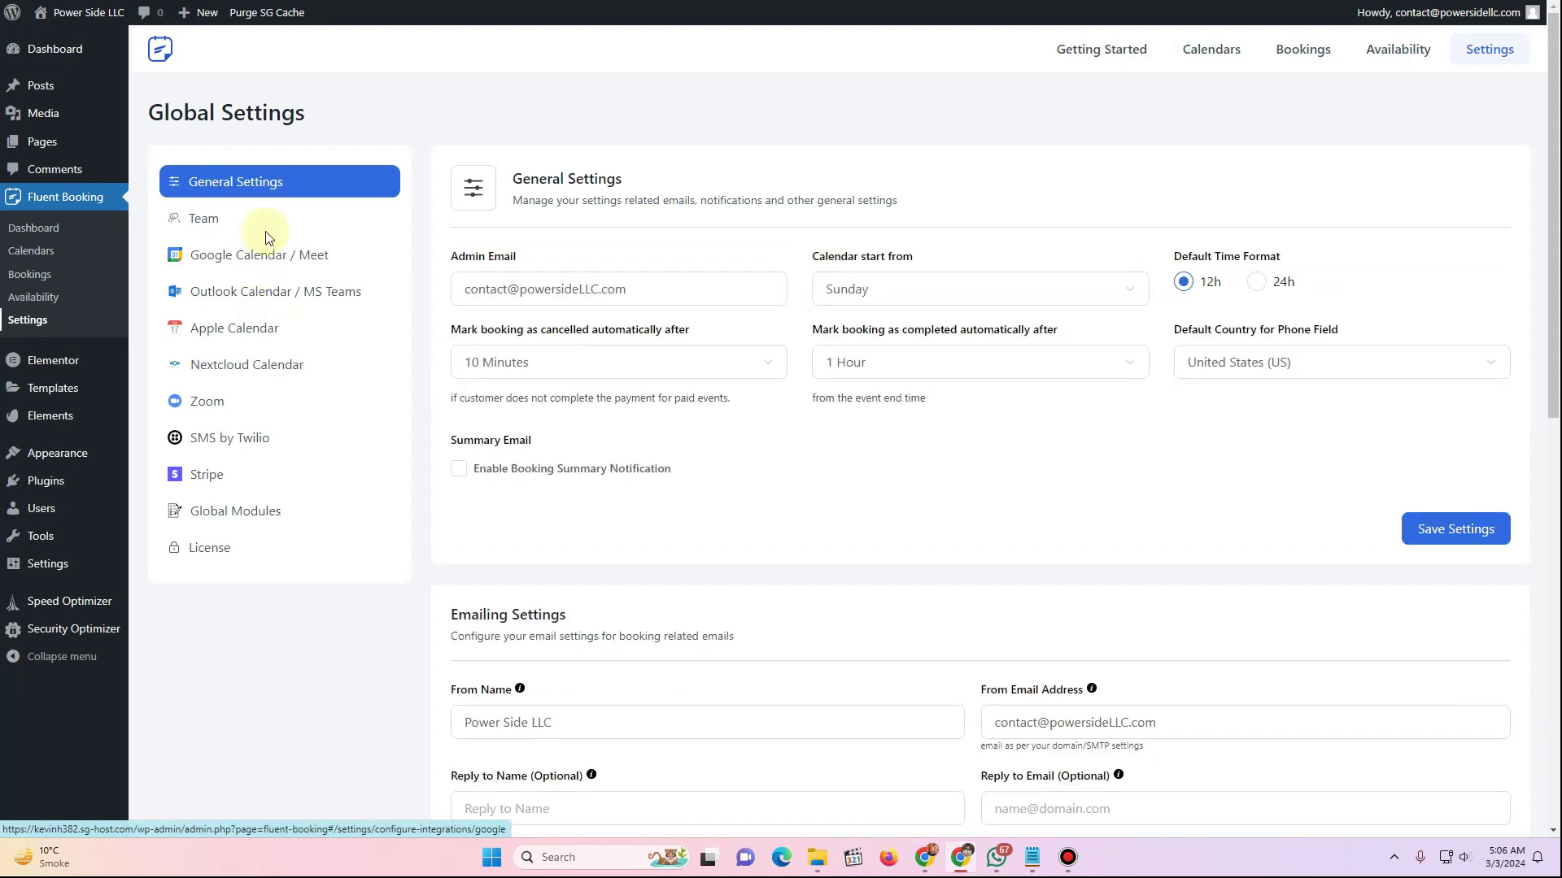
pyautogui.tripleClick(539, 289)
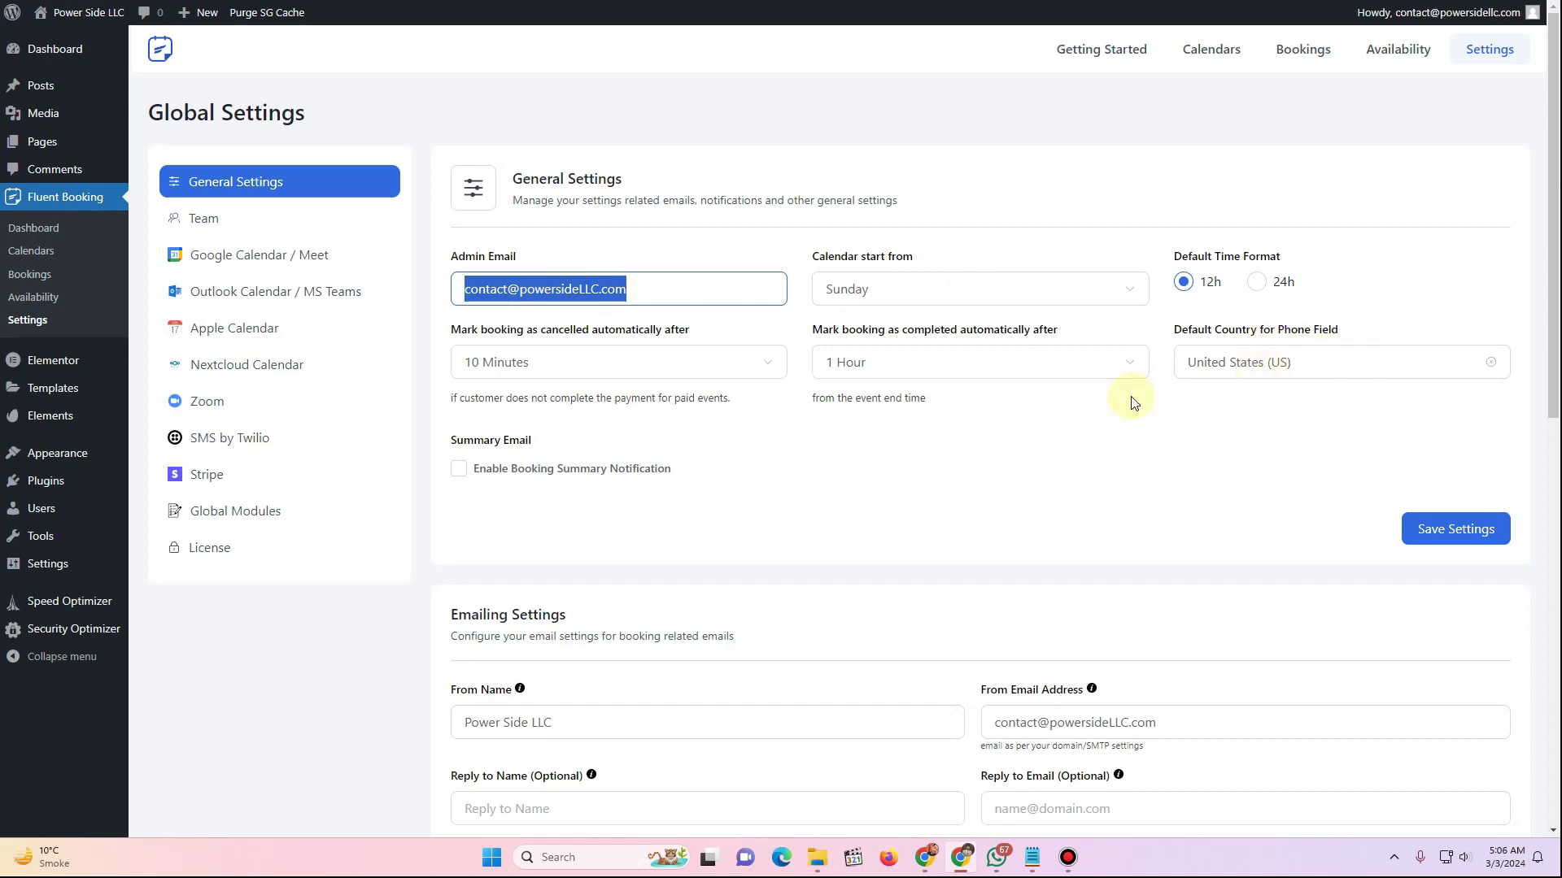
pyautogui.scroll(-4, 621, 485)
pyautogui.click(538, 411)
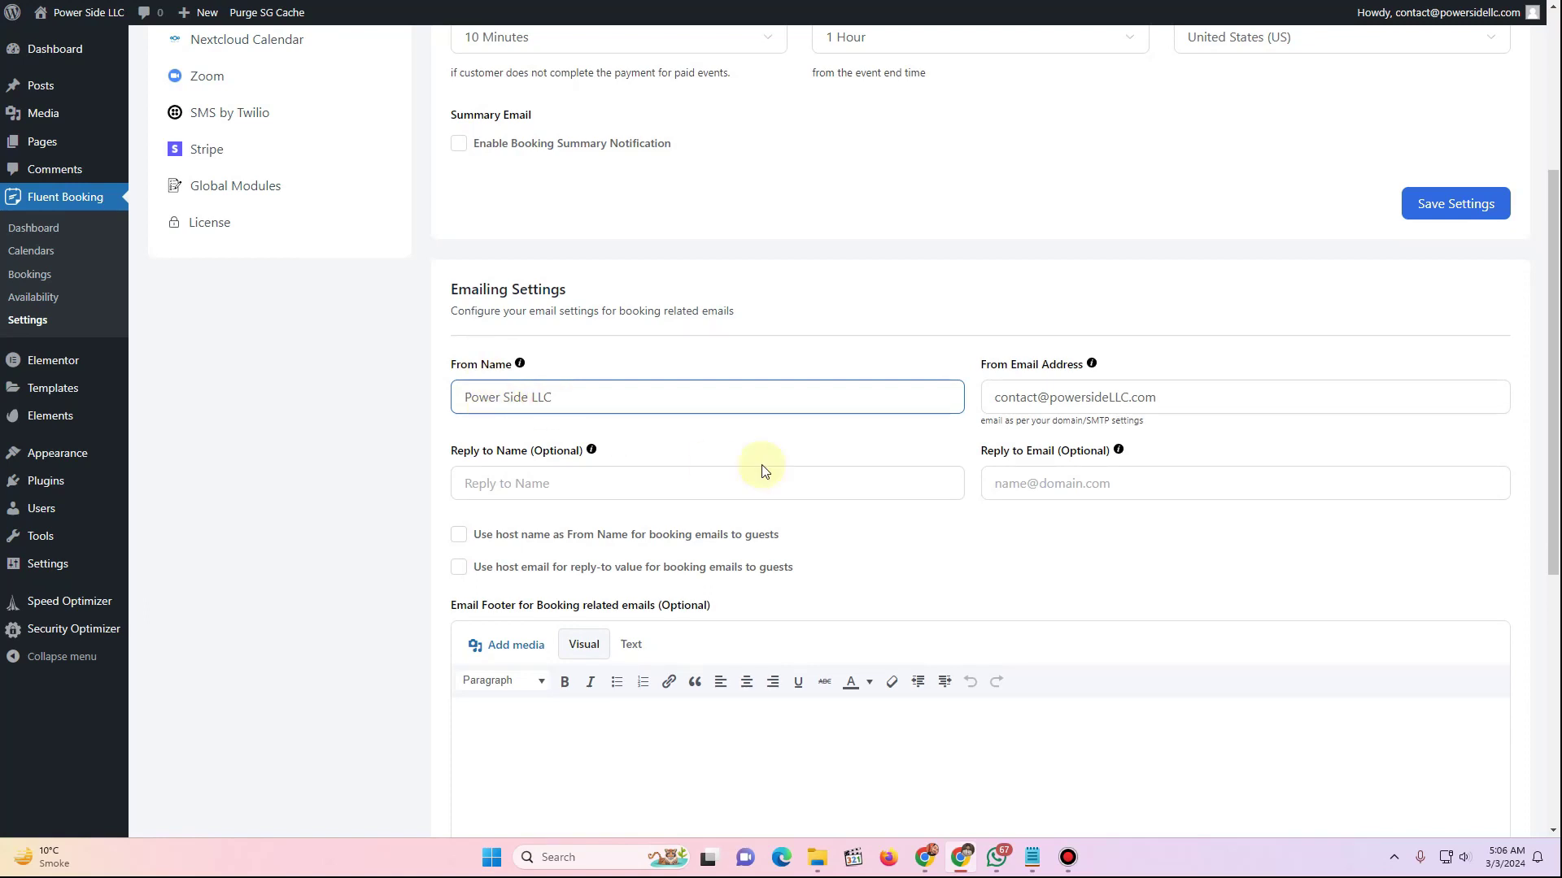
pyautogui.click(1072, 400)
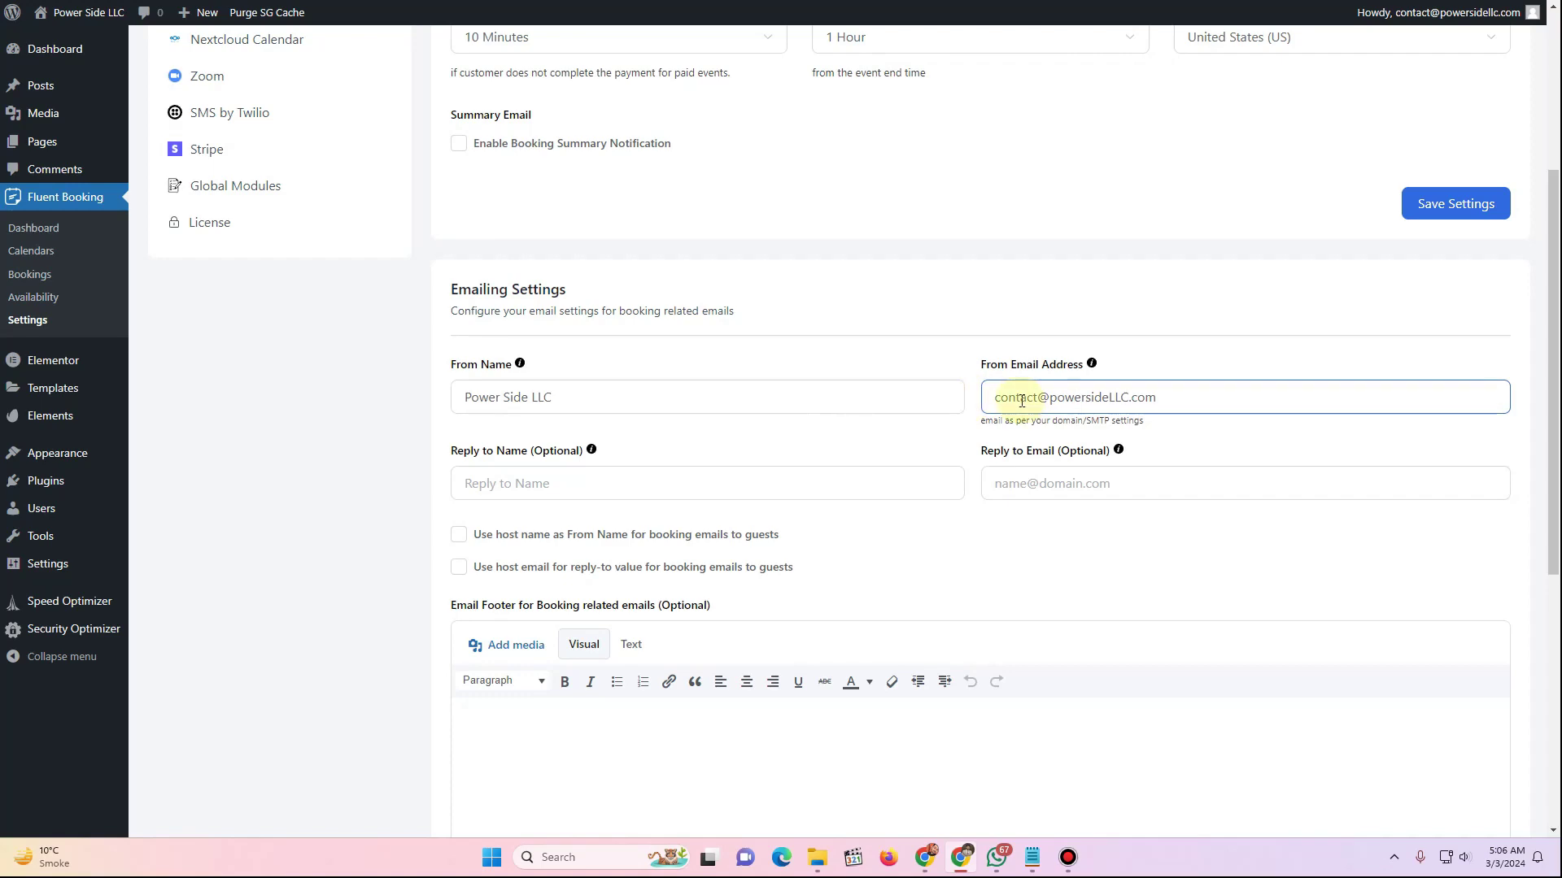
pyautogui.scroll(-2, 773, 446)
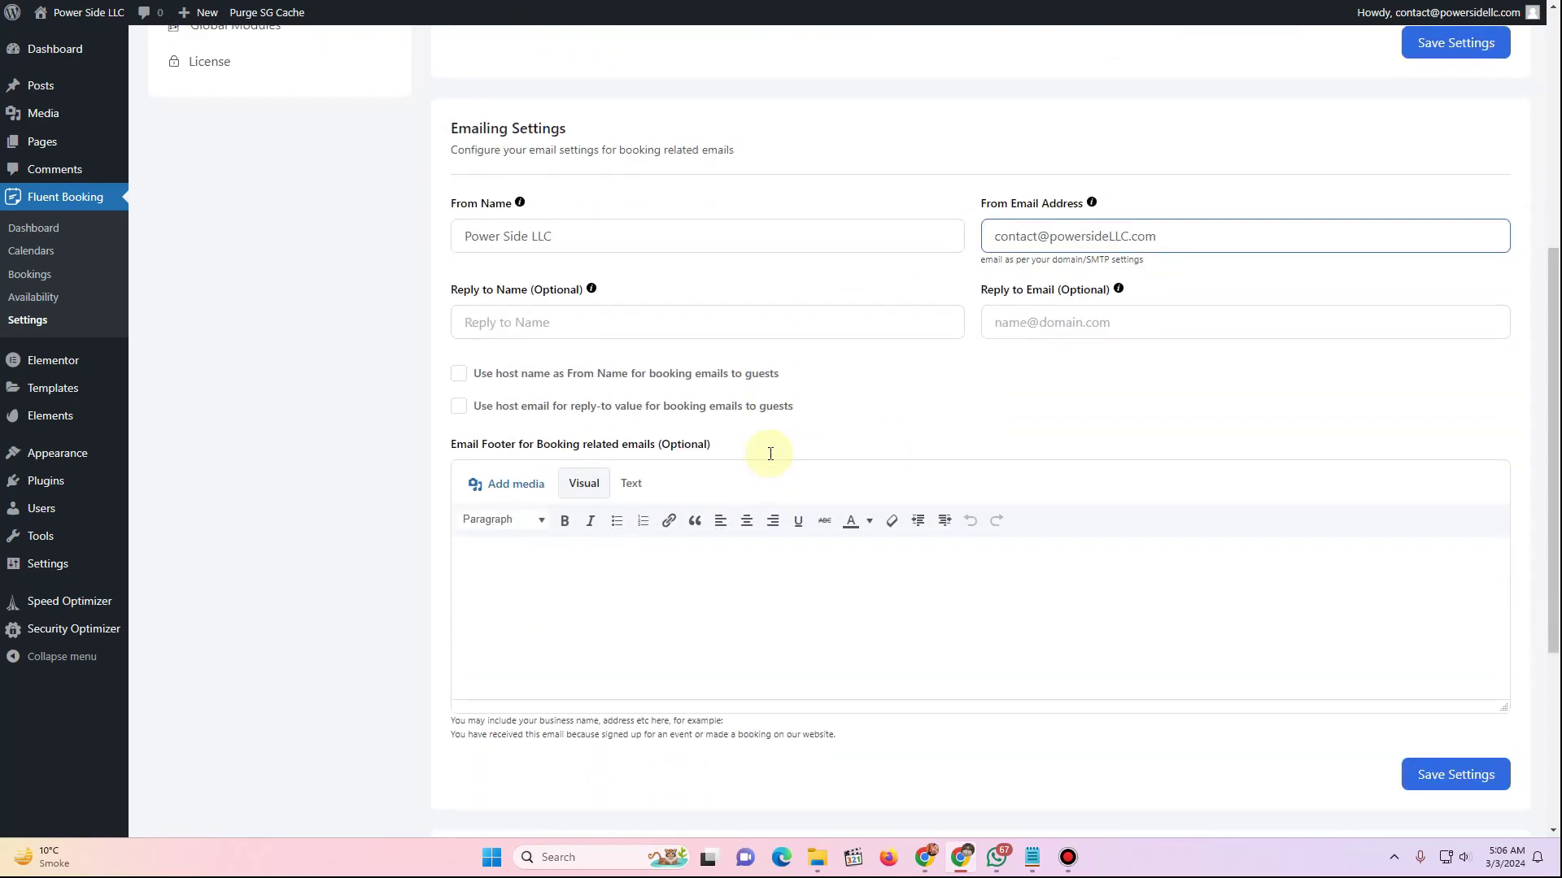
pyautogui.scroll(6, 1121, 500)
pyautogui.click(1456, 542)
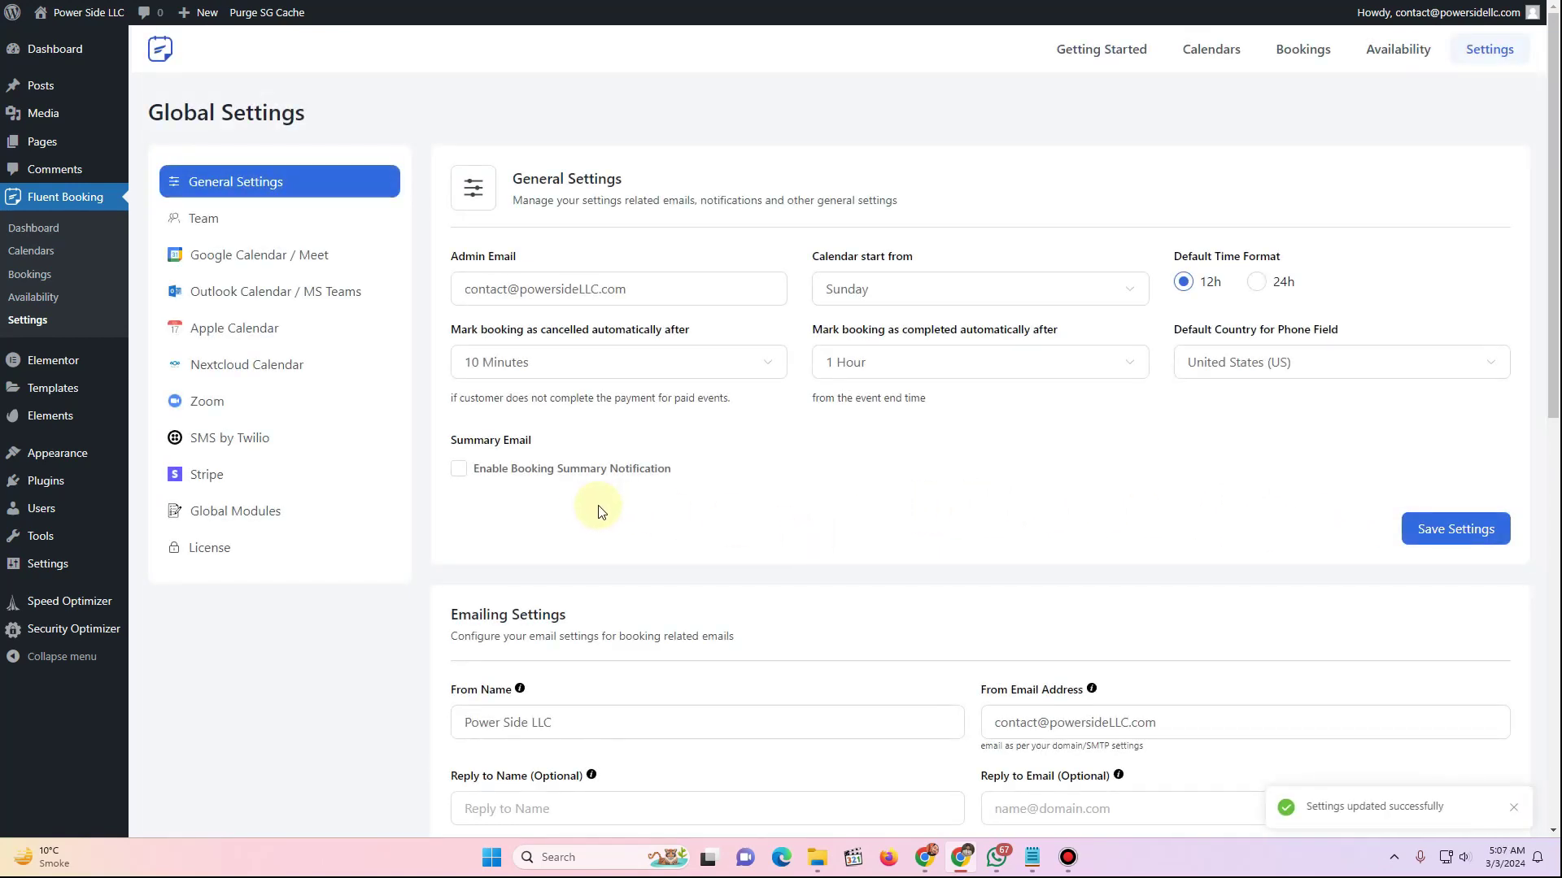
pyautogui.click(49, 251)
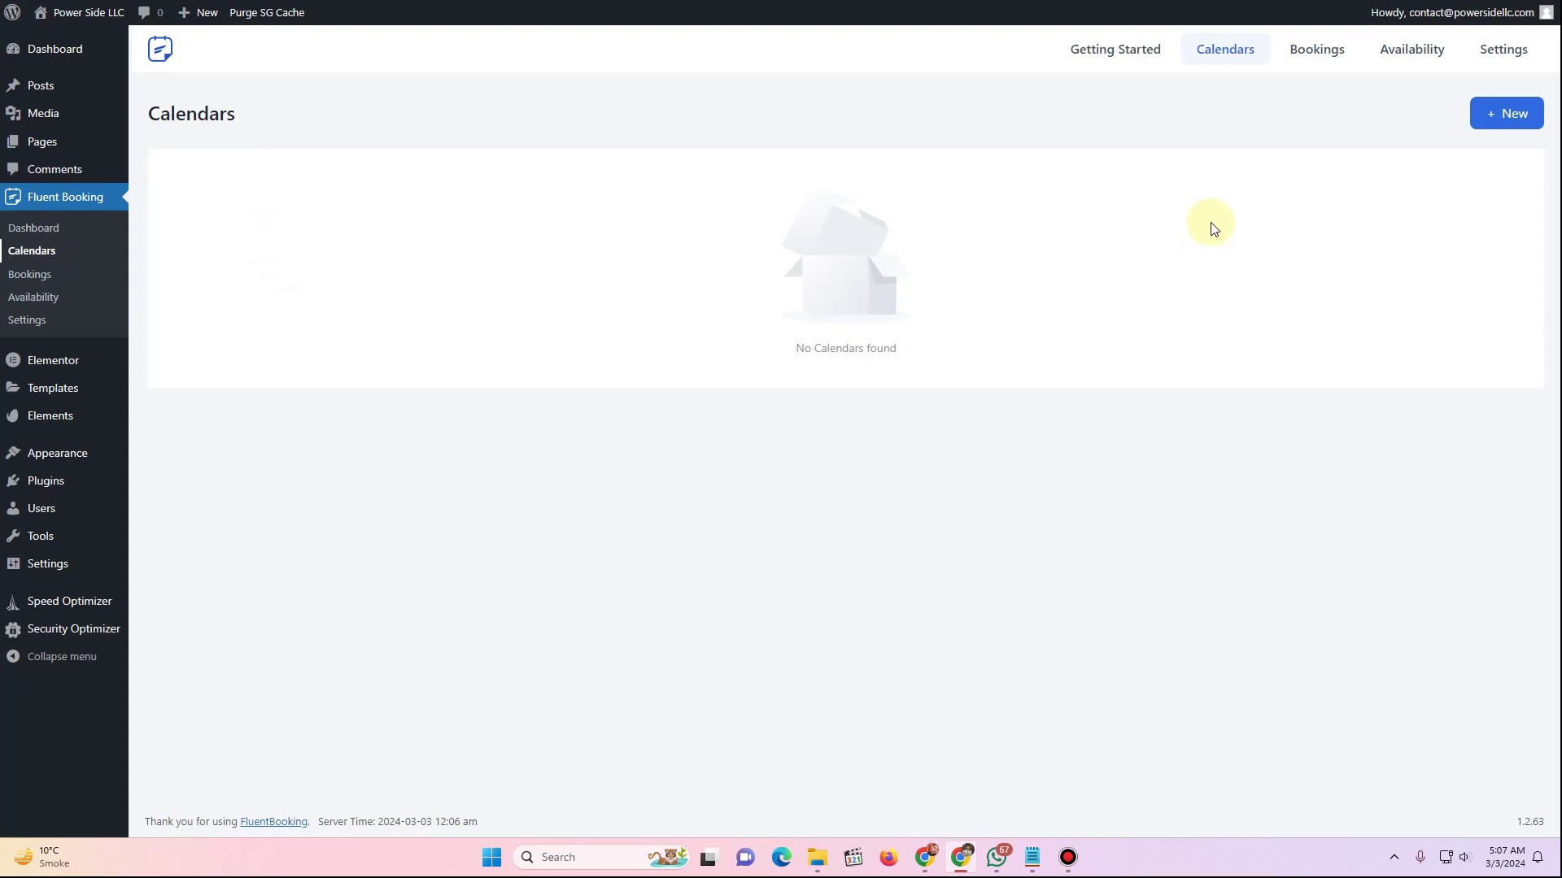
# Add a new host calendar with the site admin as host and choose One-to-One
pyautogui.click(1509, 115)
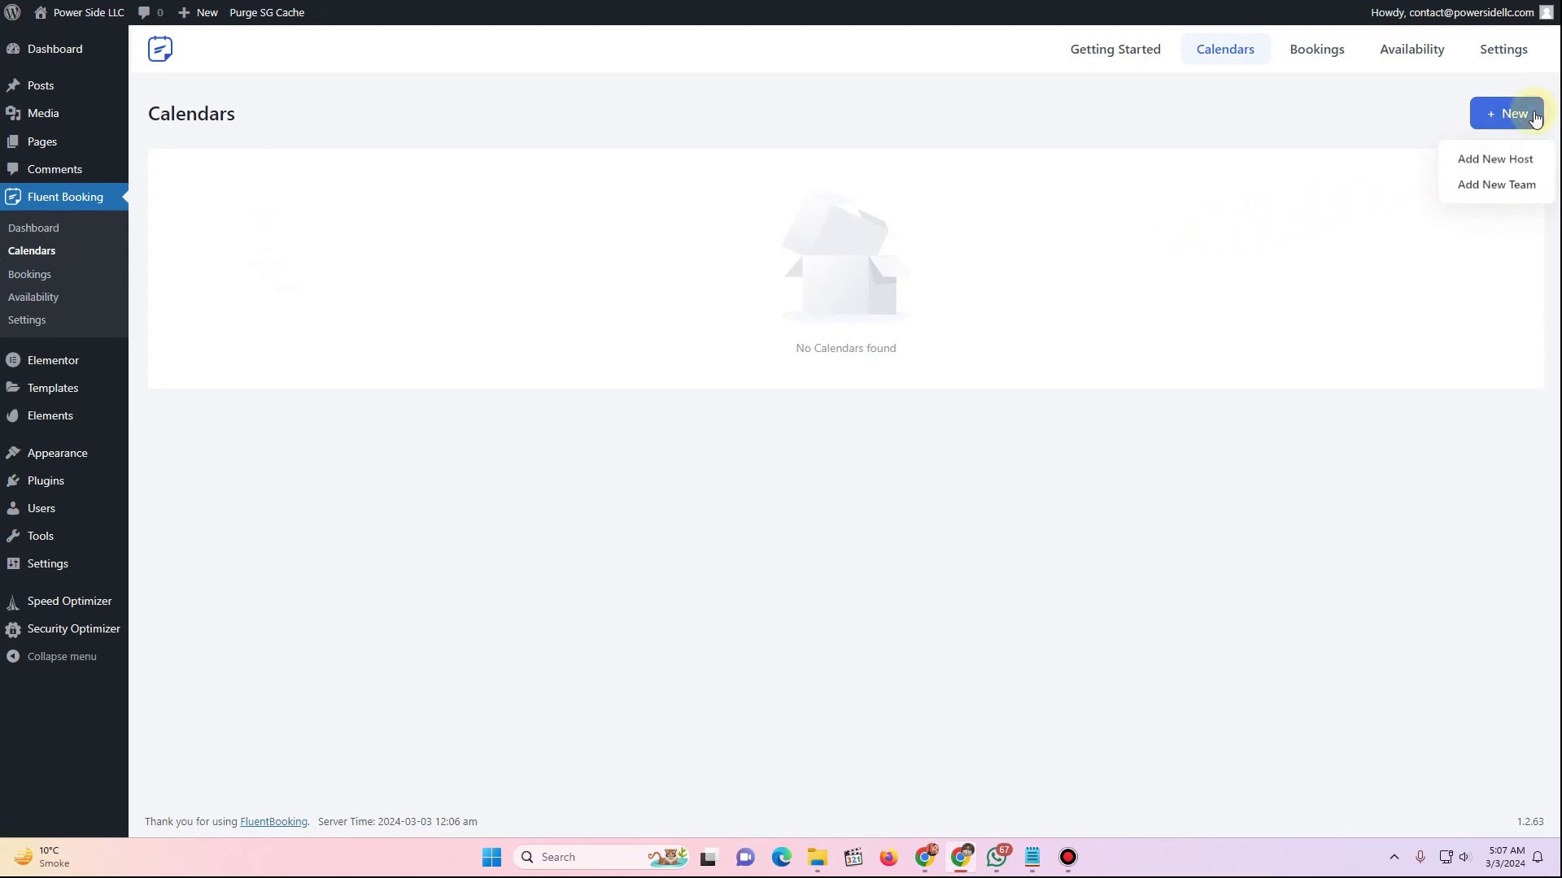
pyautogui.click(1500, 163)
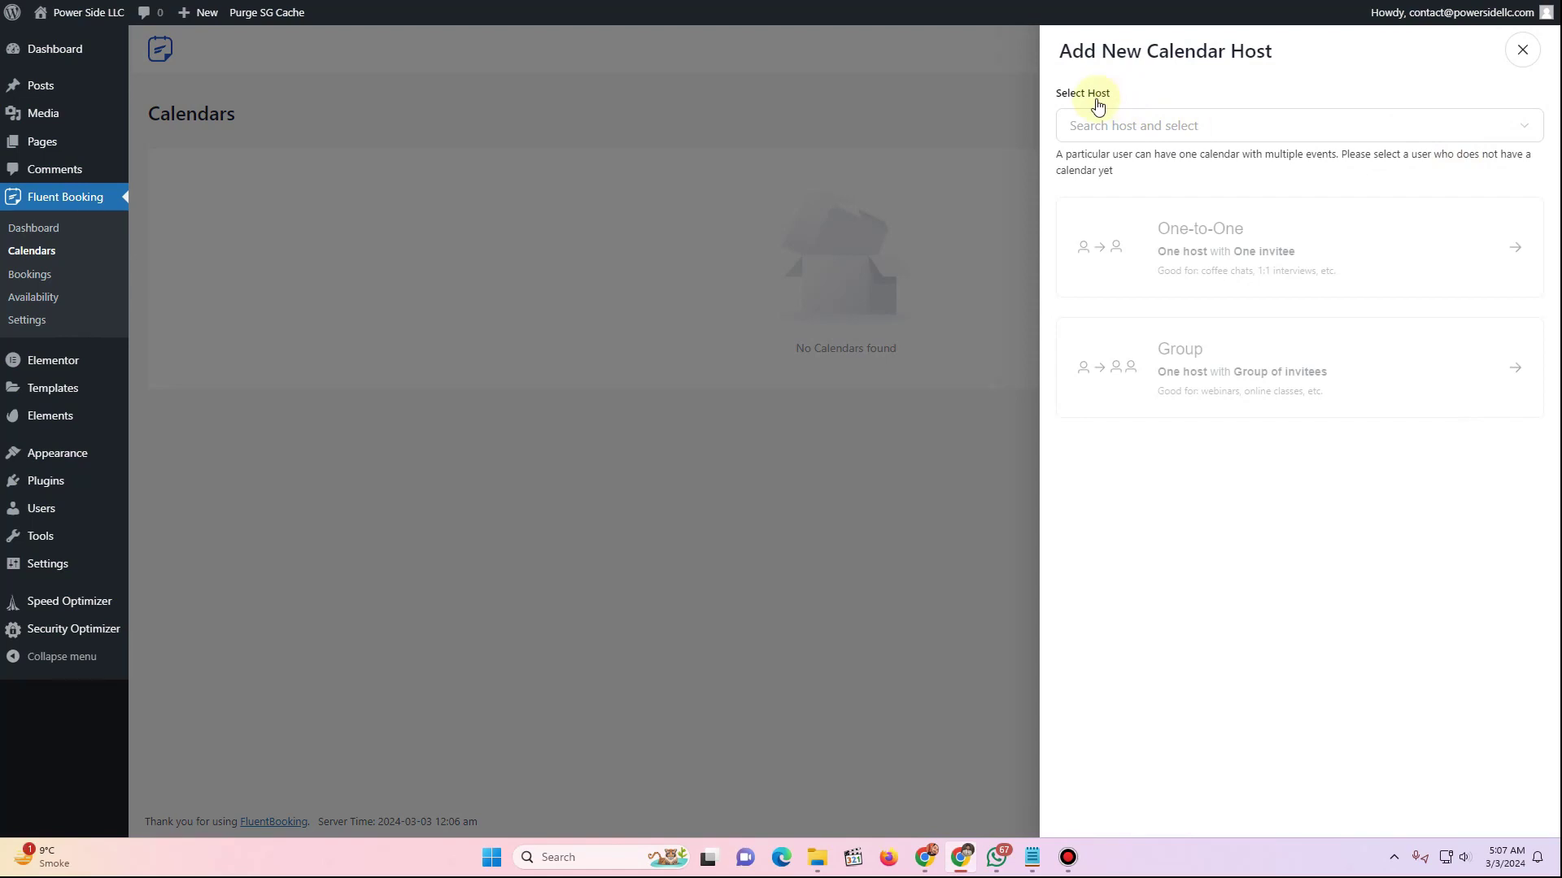
pyautogui.click(1130, 133)
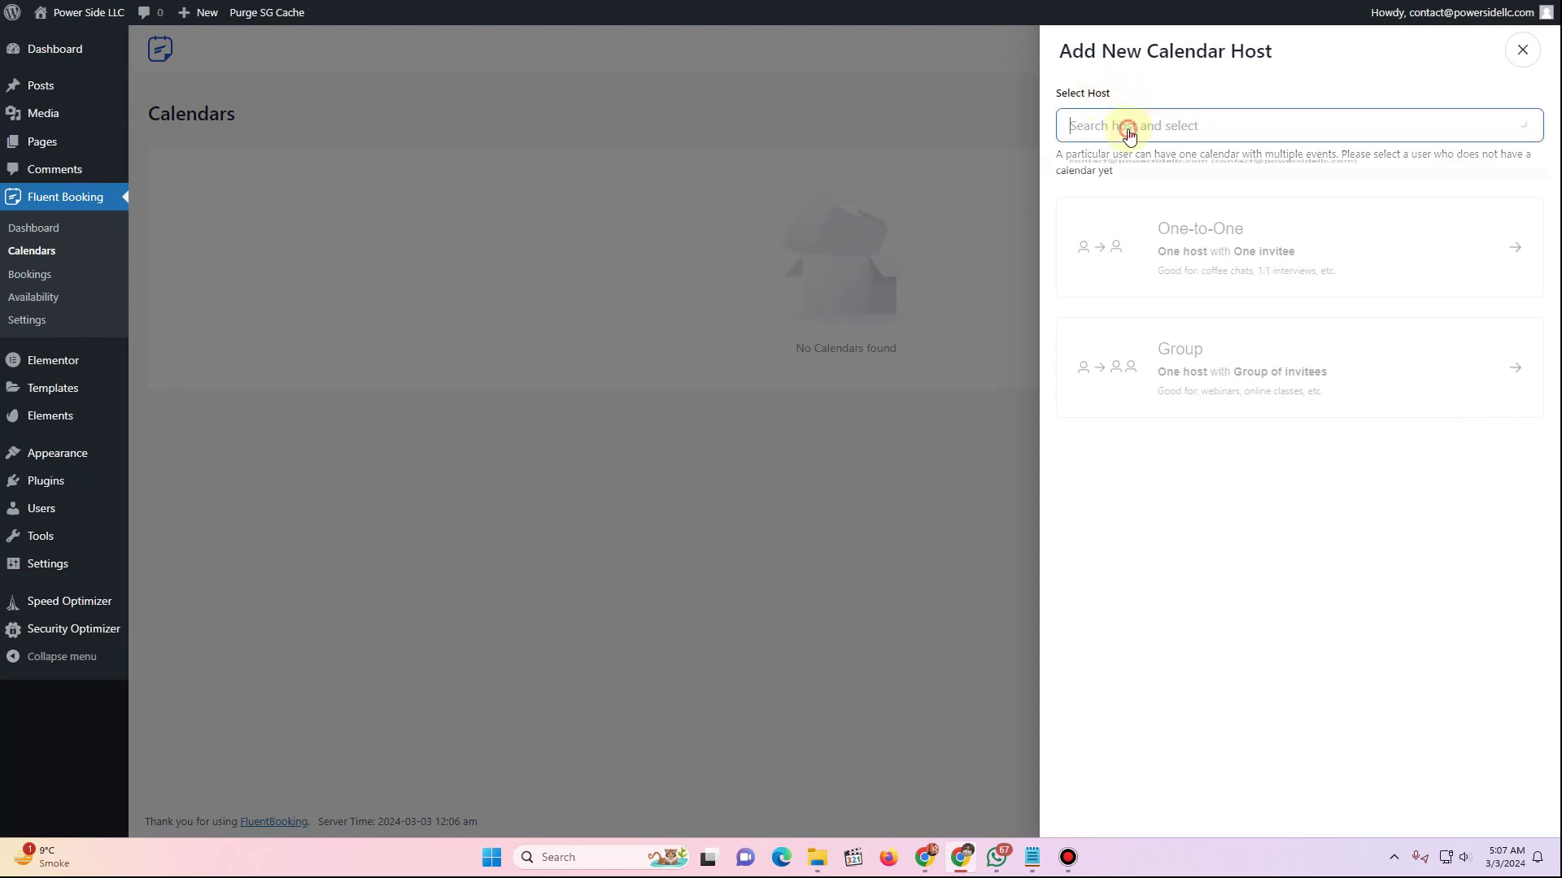
pyautogui.click(1134, 179)
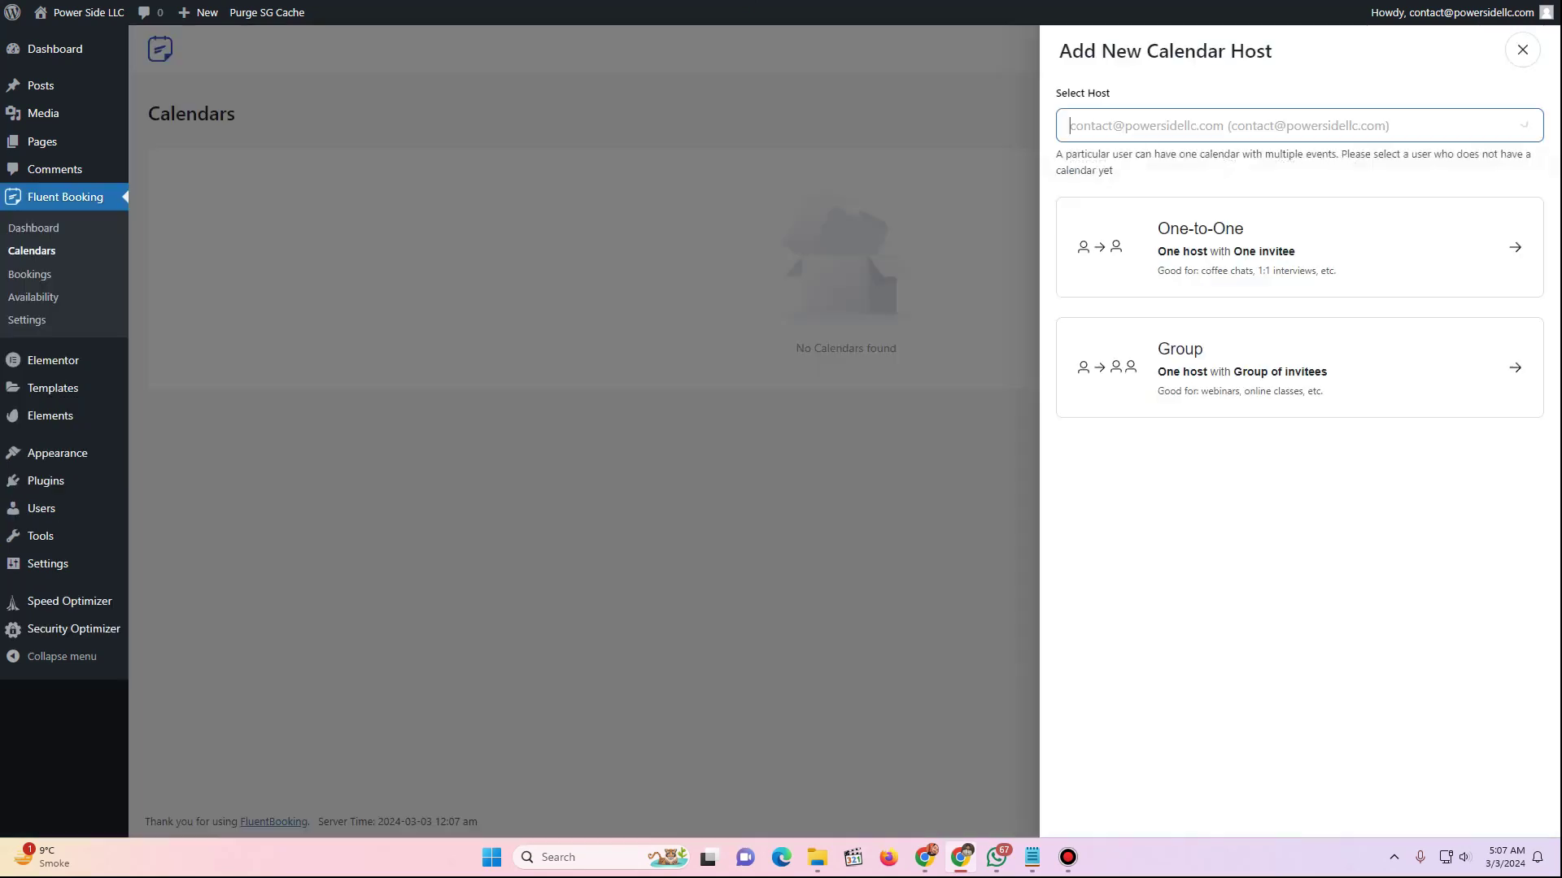
pyautogui.click(1294, 126)
pyautogui.click(1205, 173)
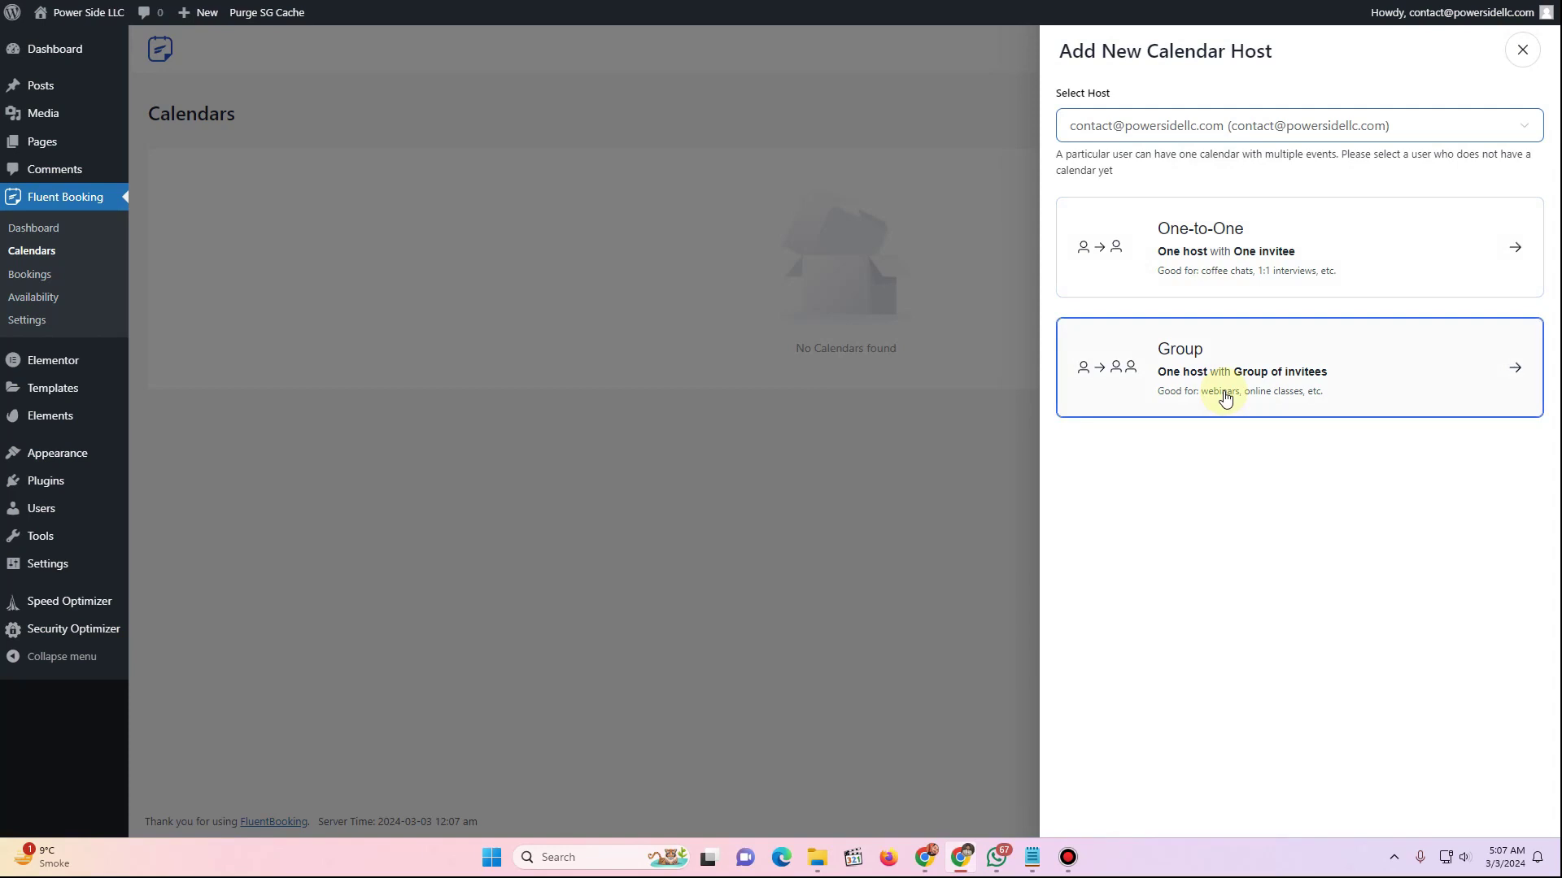
pyautogui.click(1241, 281)
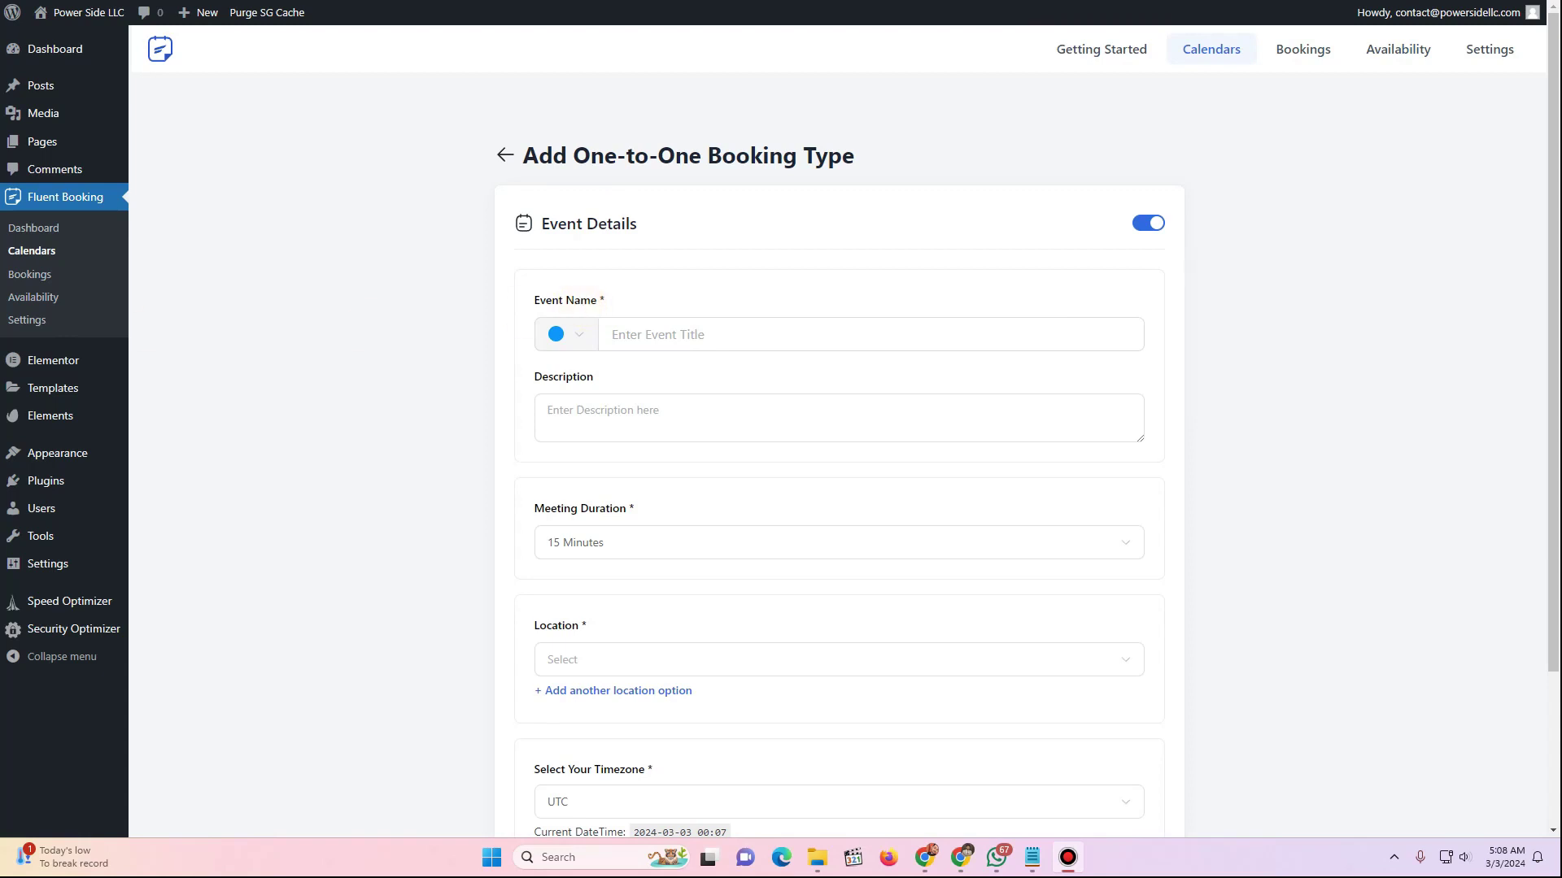
# Paste 'Free Consultation CCR' as the event name and add the prepared description
pyautogui.click(698, 333)
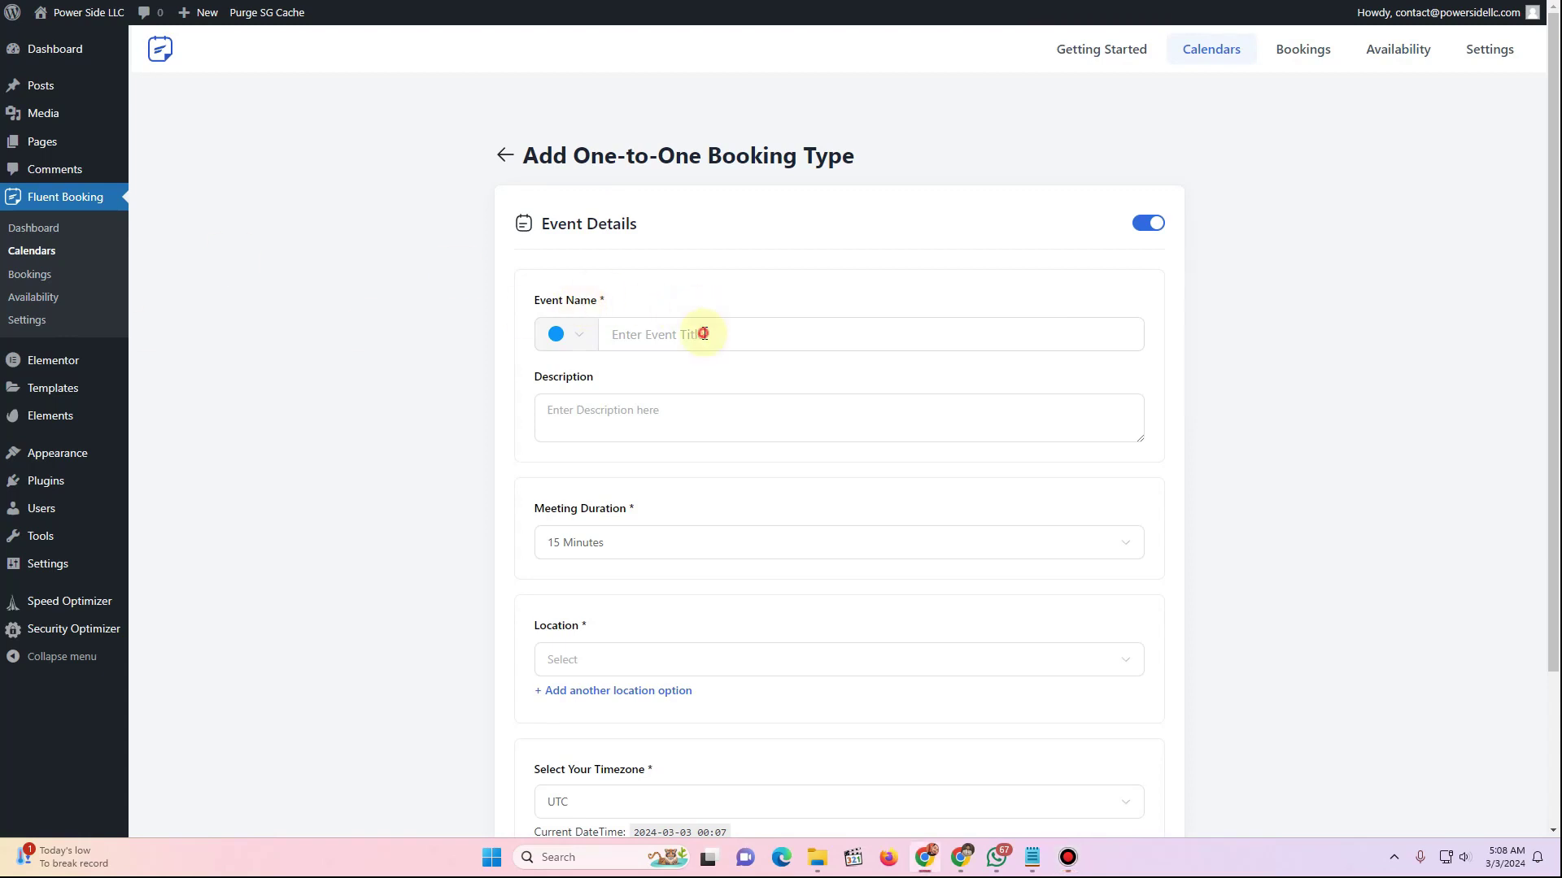
pyautogui.write('Free Consultation CCR')
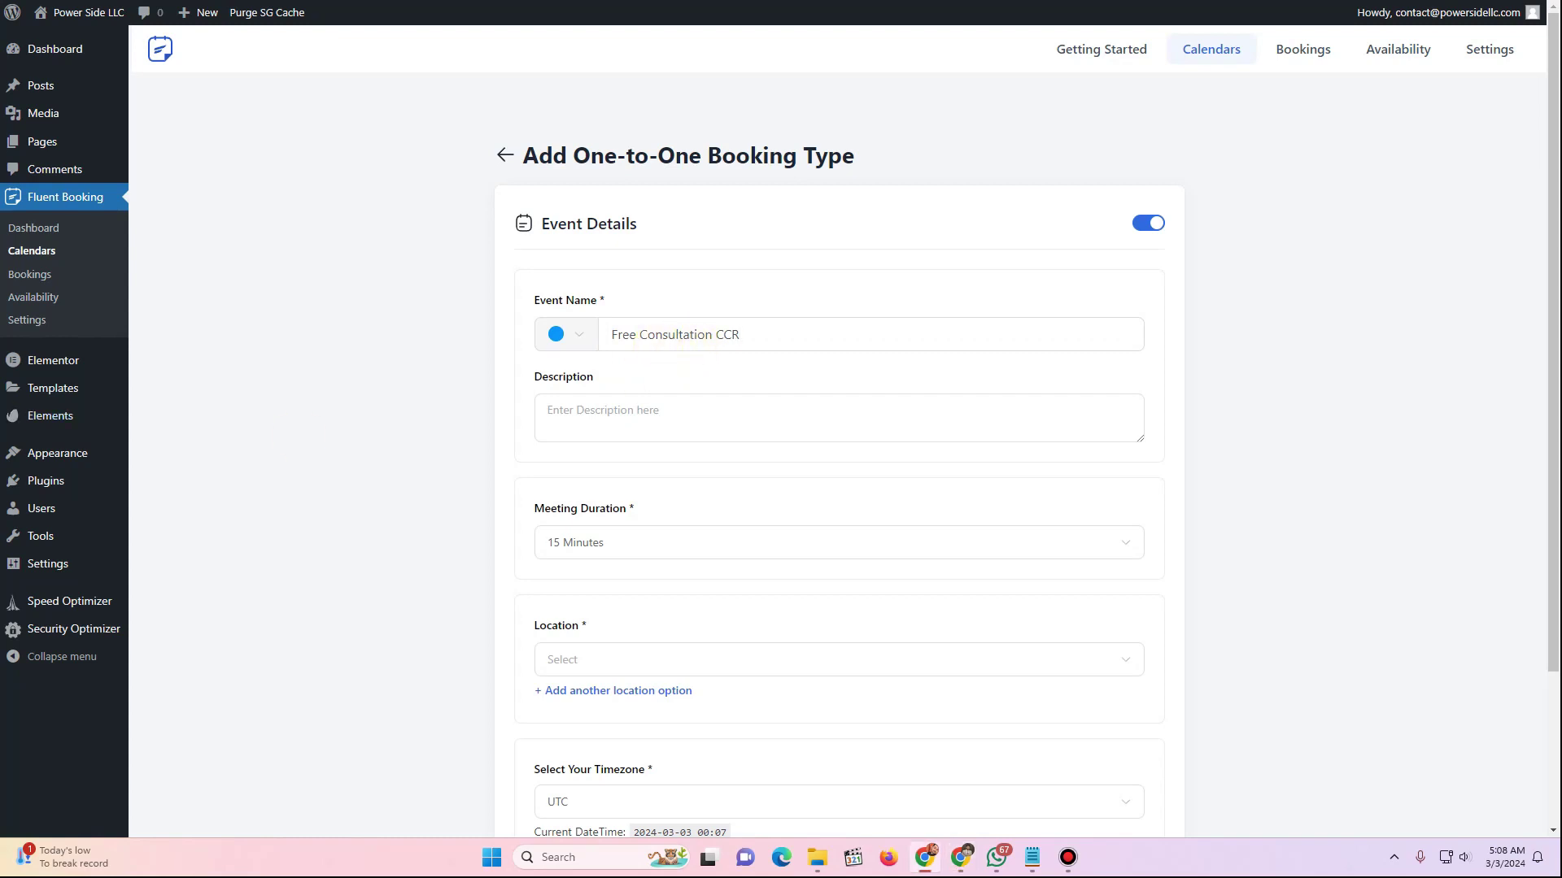
pyautogui.click(594, 409)
pyautogui.write('During this free consultation, our experienced credit consultants will thoroughly analyze your credit report, identify areas for improvement, and provide personalized guidance tailored to your unique situation.')
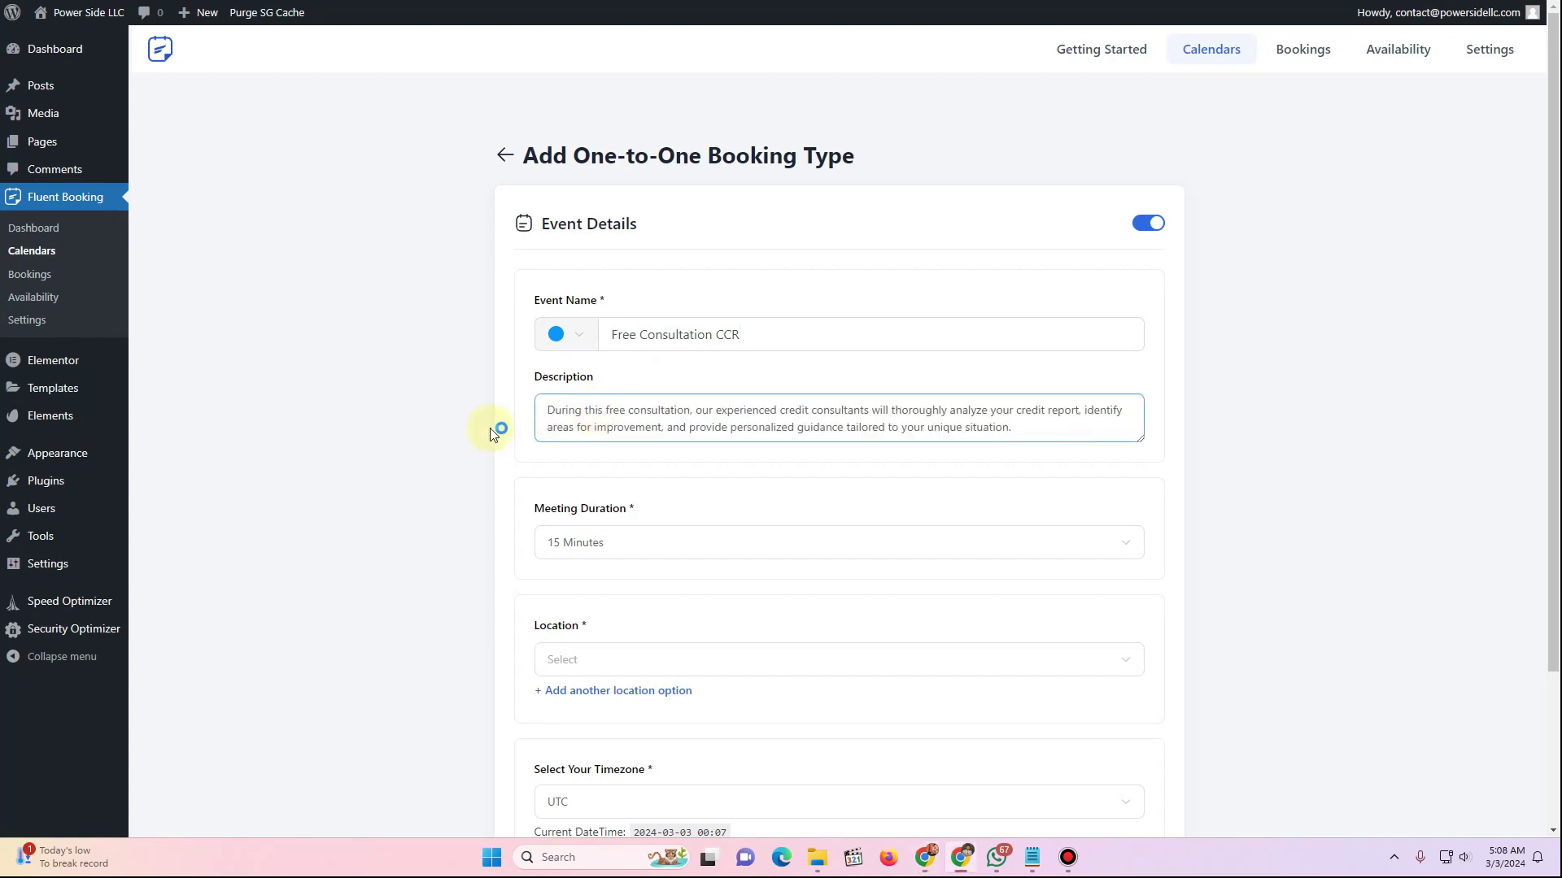
pyautogui.scroll(-2, 689, 299)
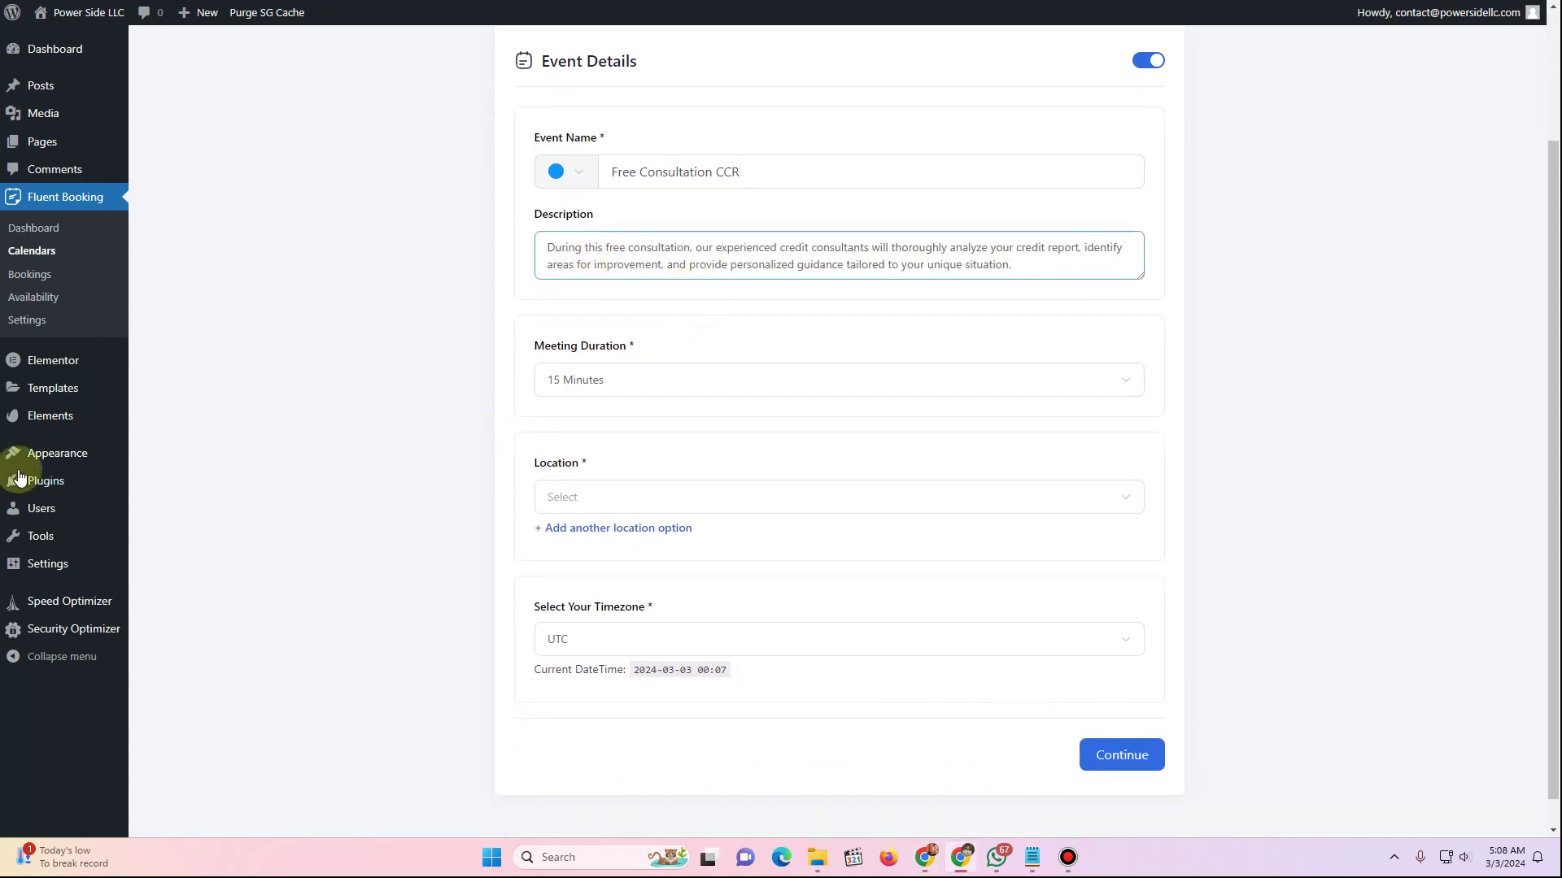
# Set the meeting duration to 30 Minutes and the location to Online Meeting
pyautogui.click(648, 384)
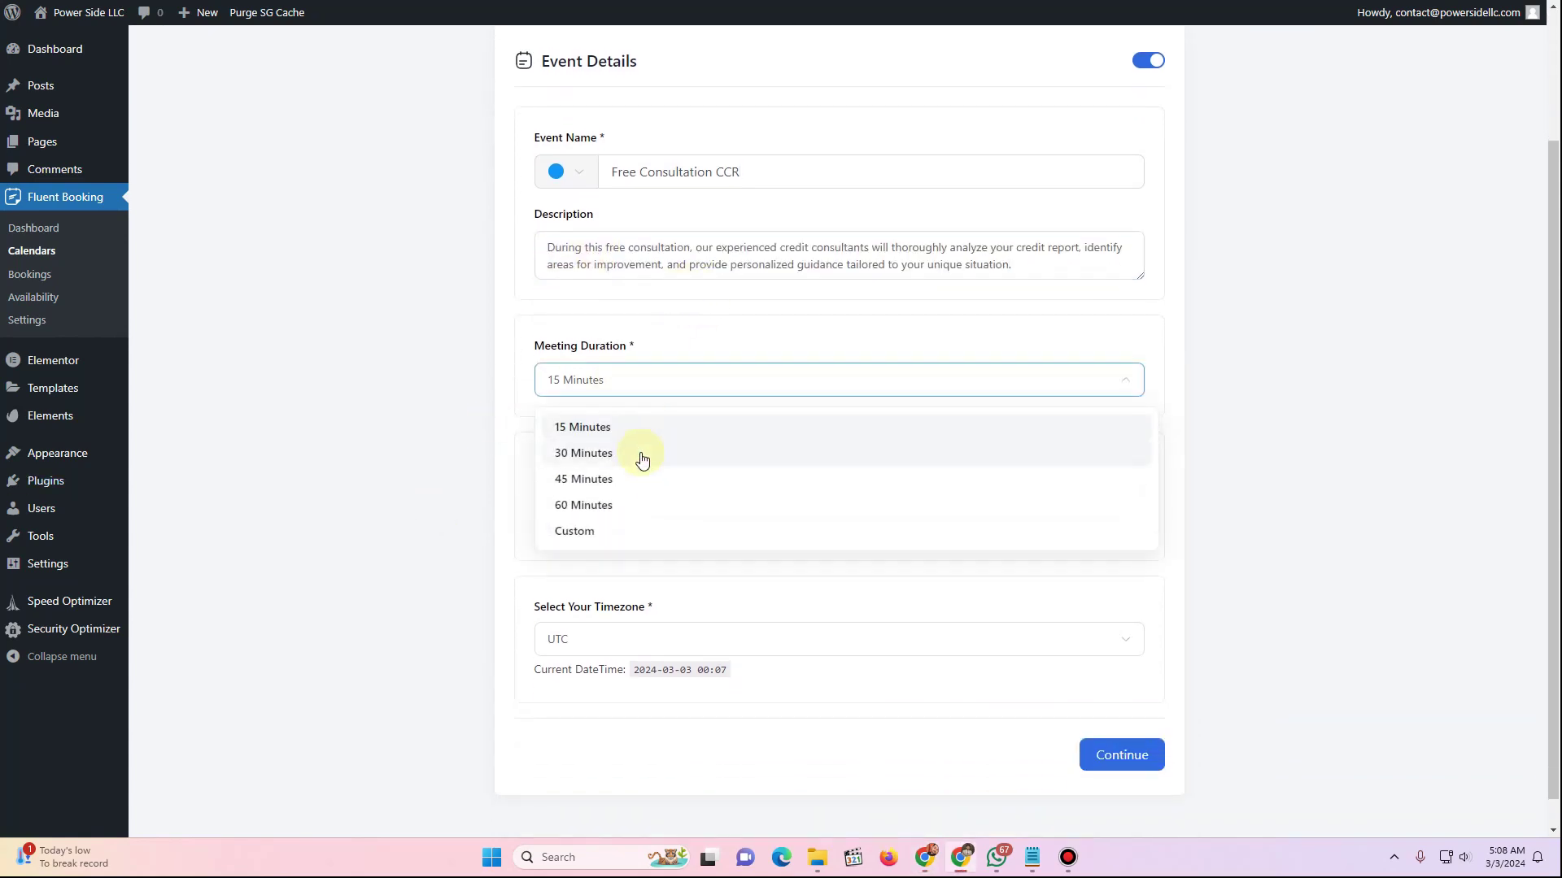
pyautogui.click(641, 452)
pyautogui.scroll(-1, 640, 458)
pyautogui.click(592, 472)
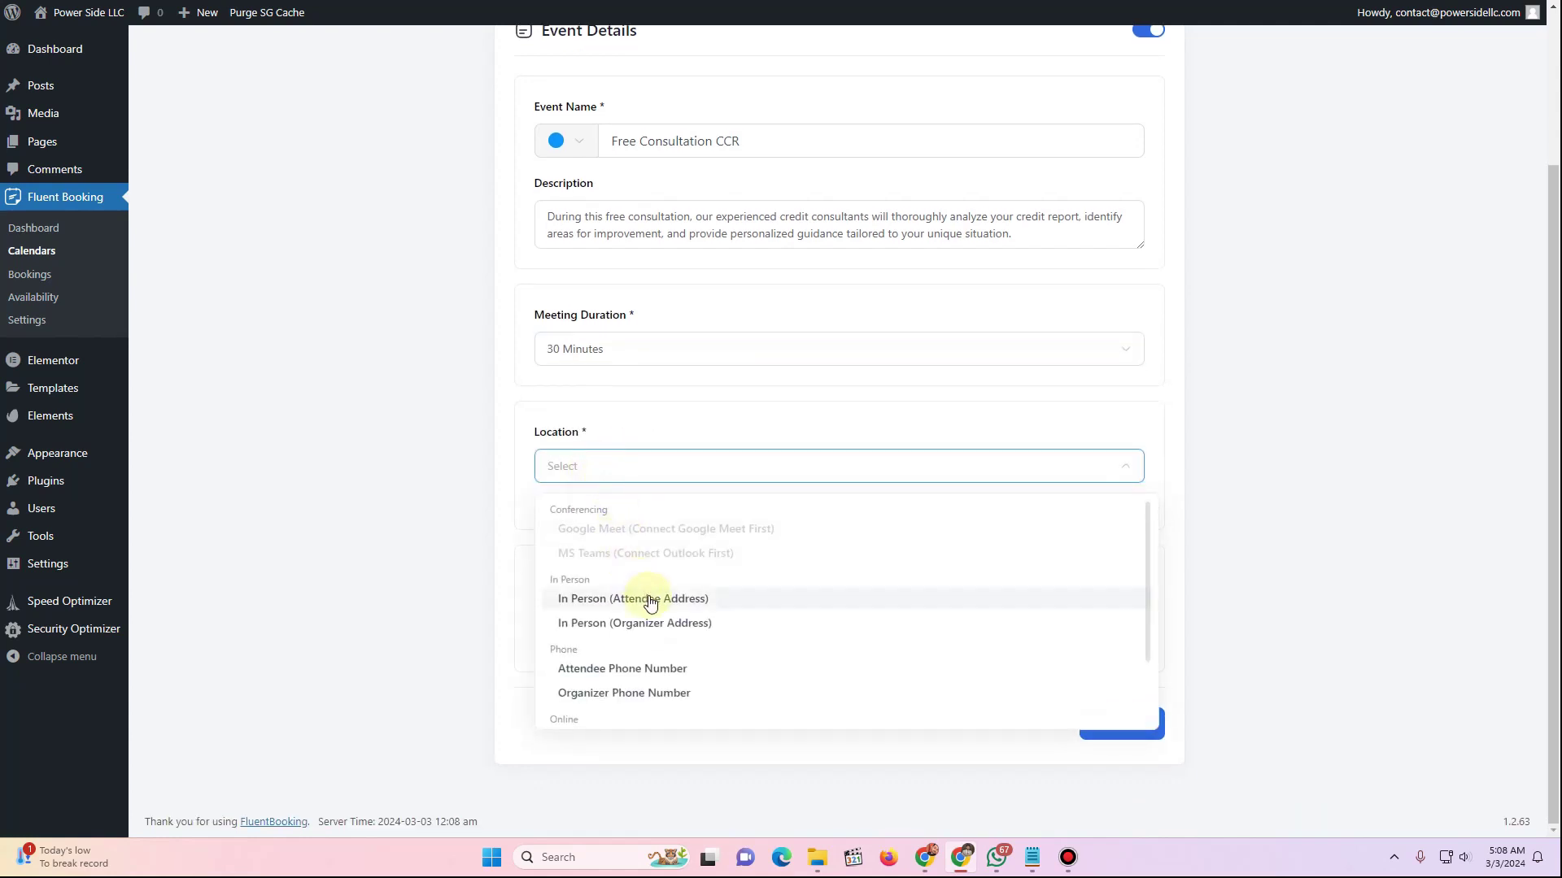
pyautogui.scroll(-1, 650, 602)
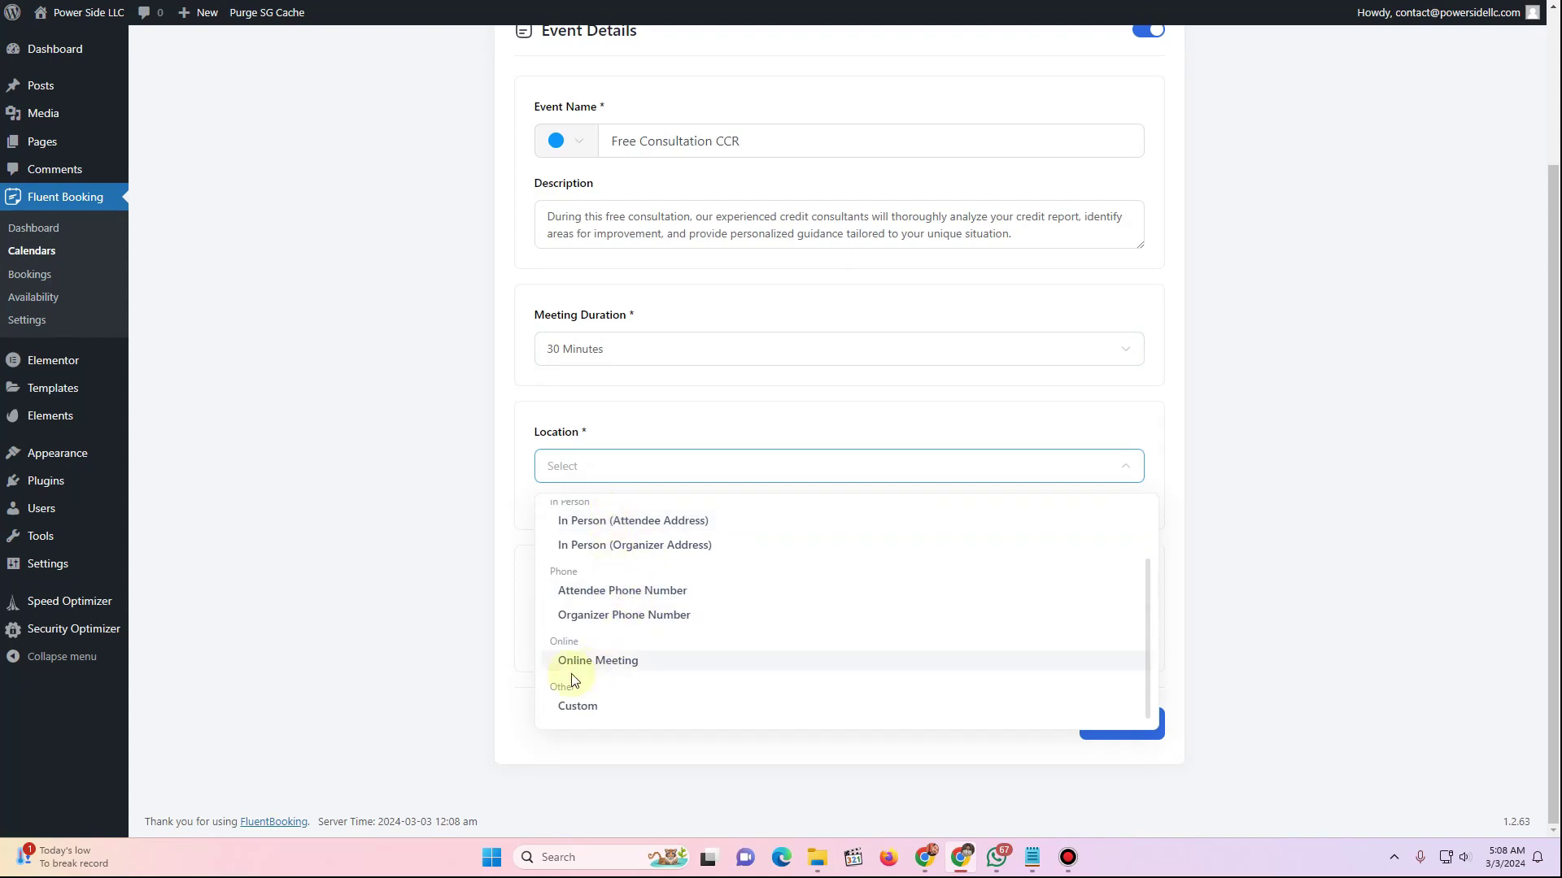
pyautogui.click(612, 663)
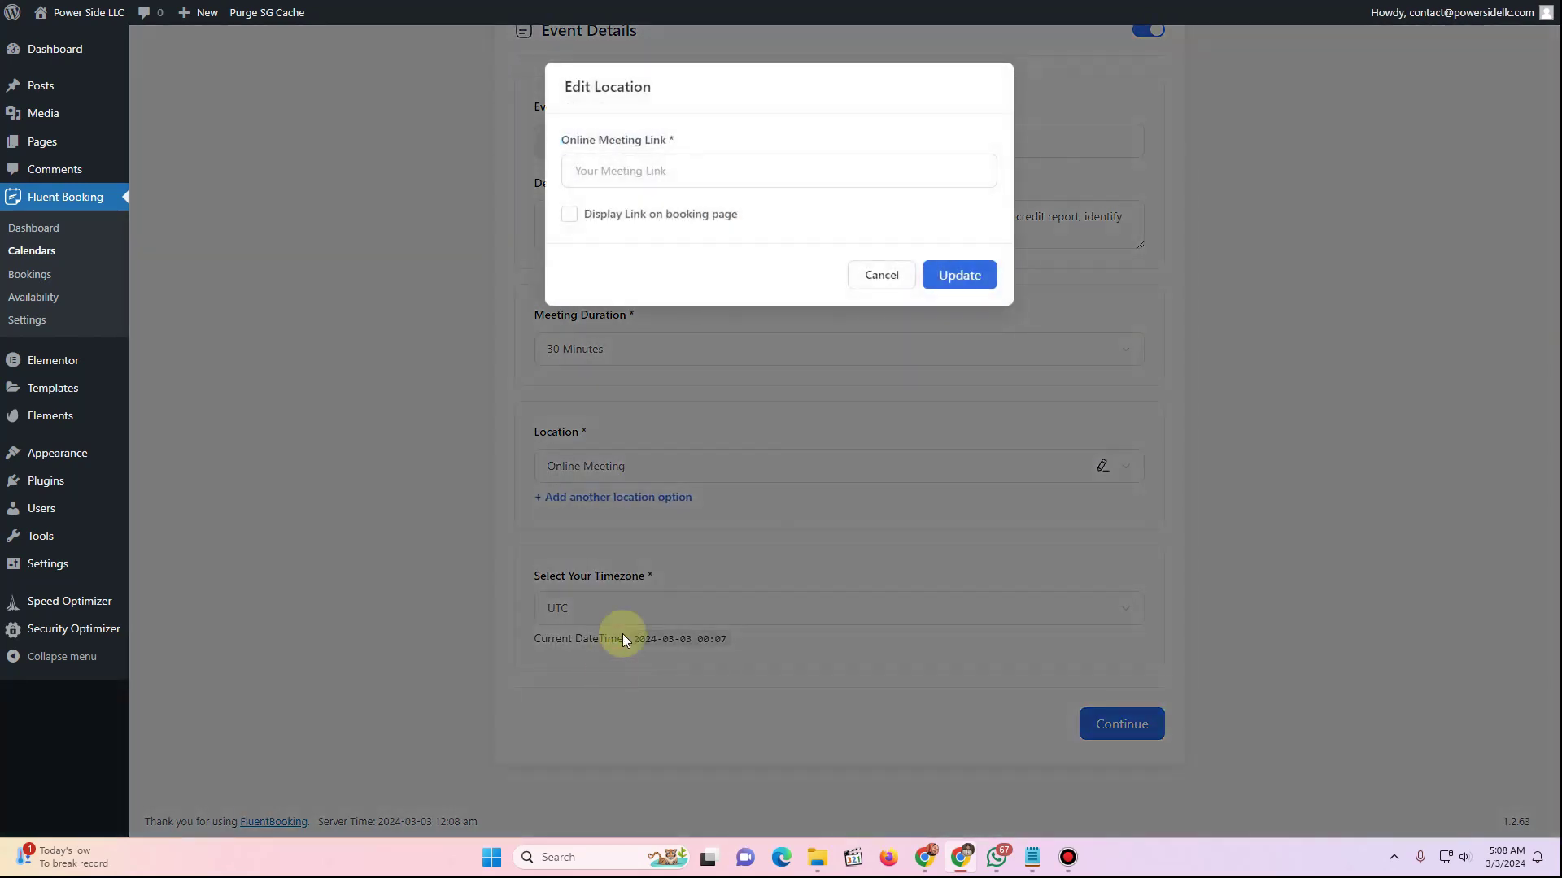
pyautogui.click(608, 177)
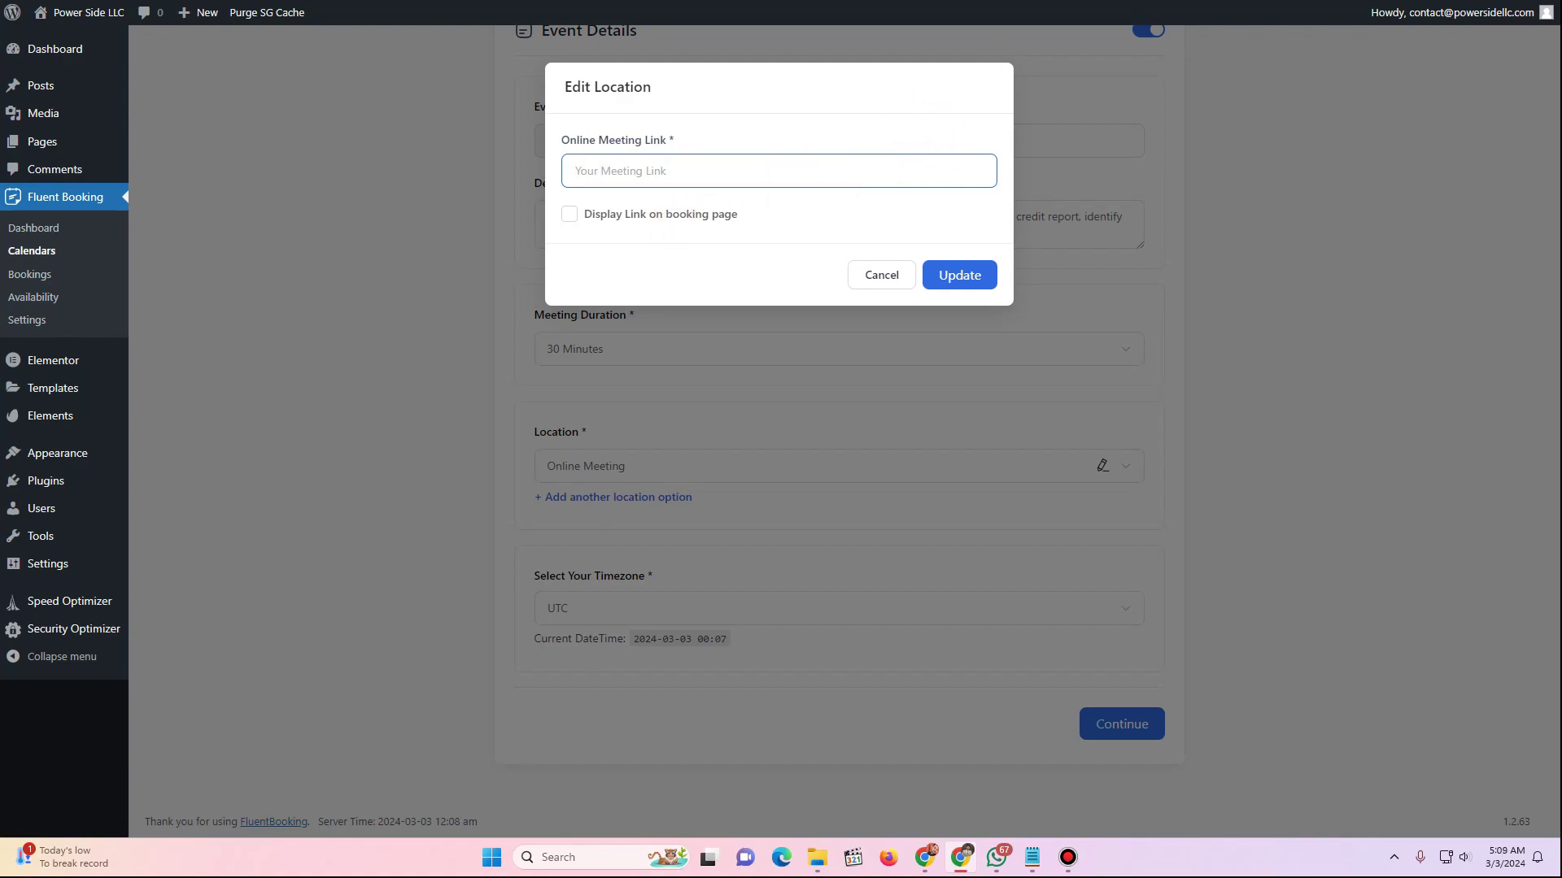
pyautogui.hotkey('ctrl', 't')
# Create a Google Meet meeting for later and paste its link into the event's link field
pyautogui.write('google me')
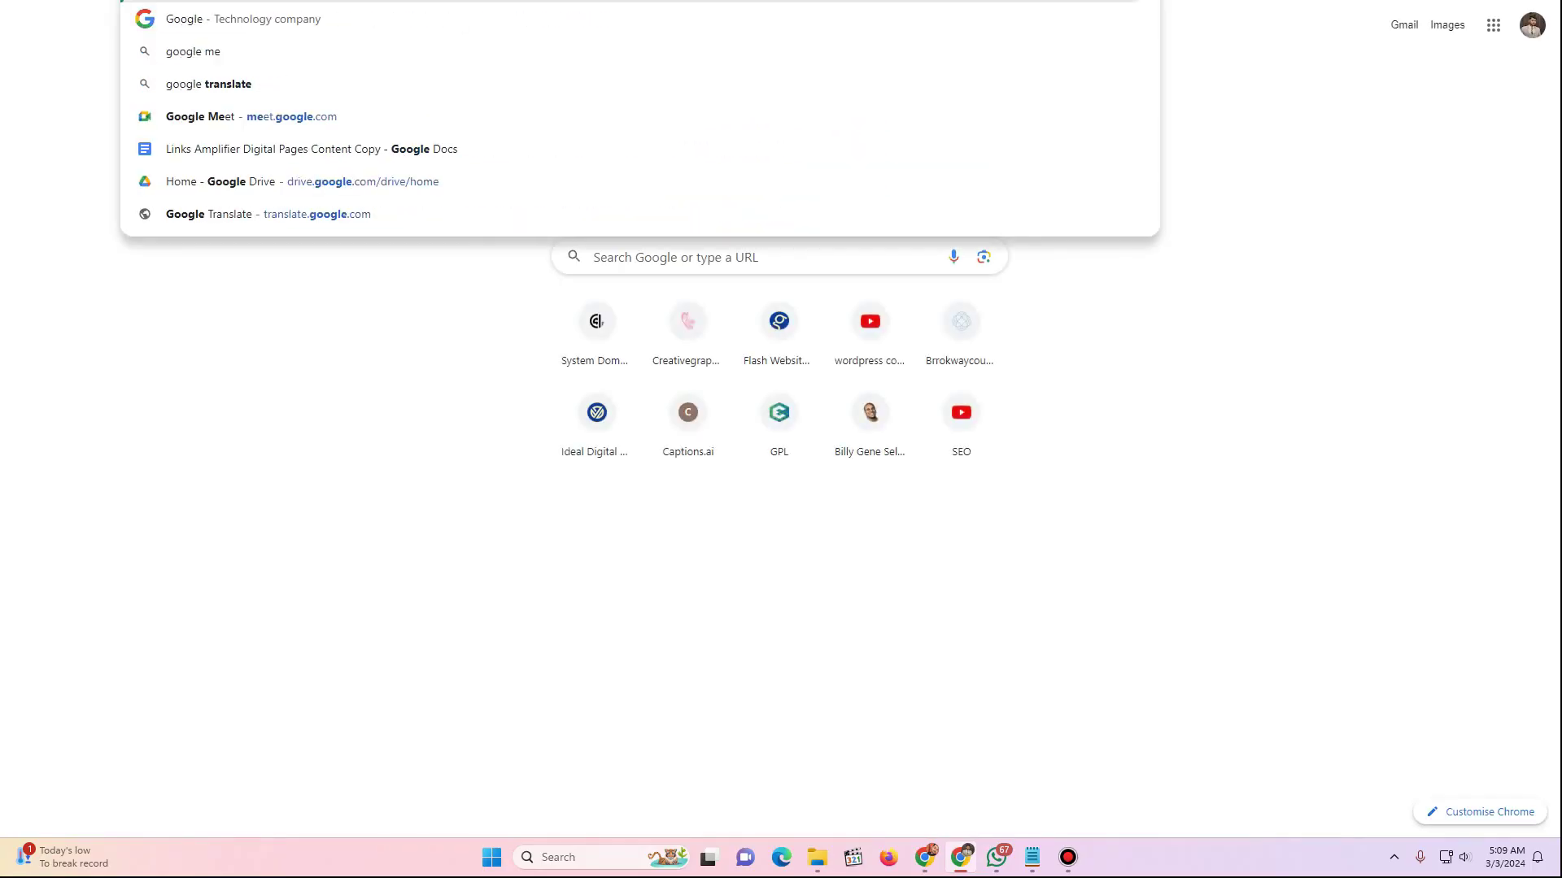
pyautogui.write('et')
pyautogui.press('Return')
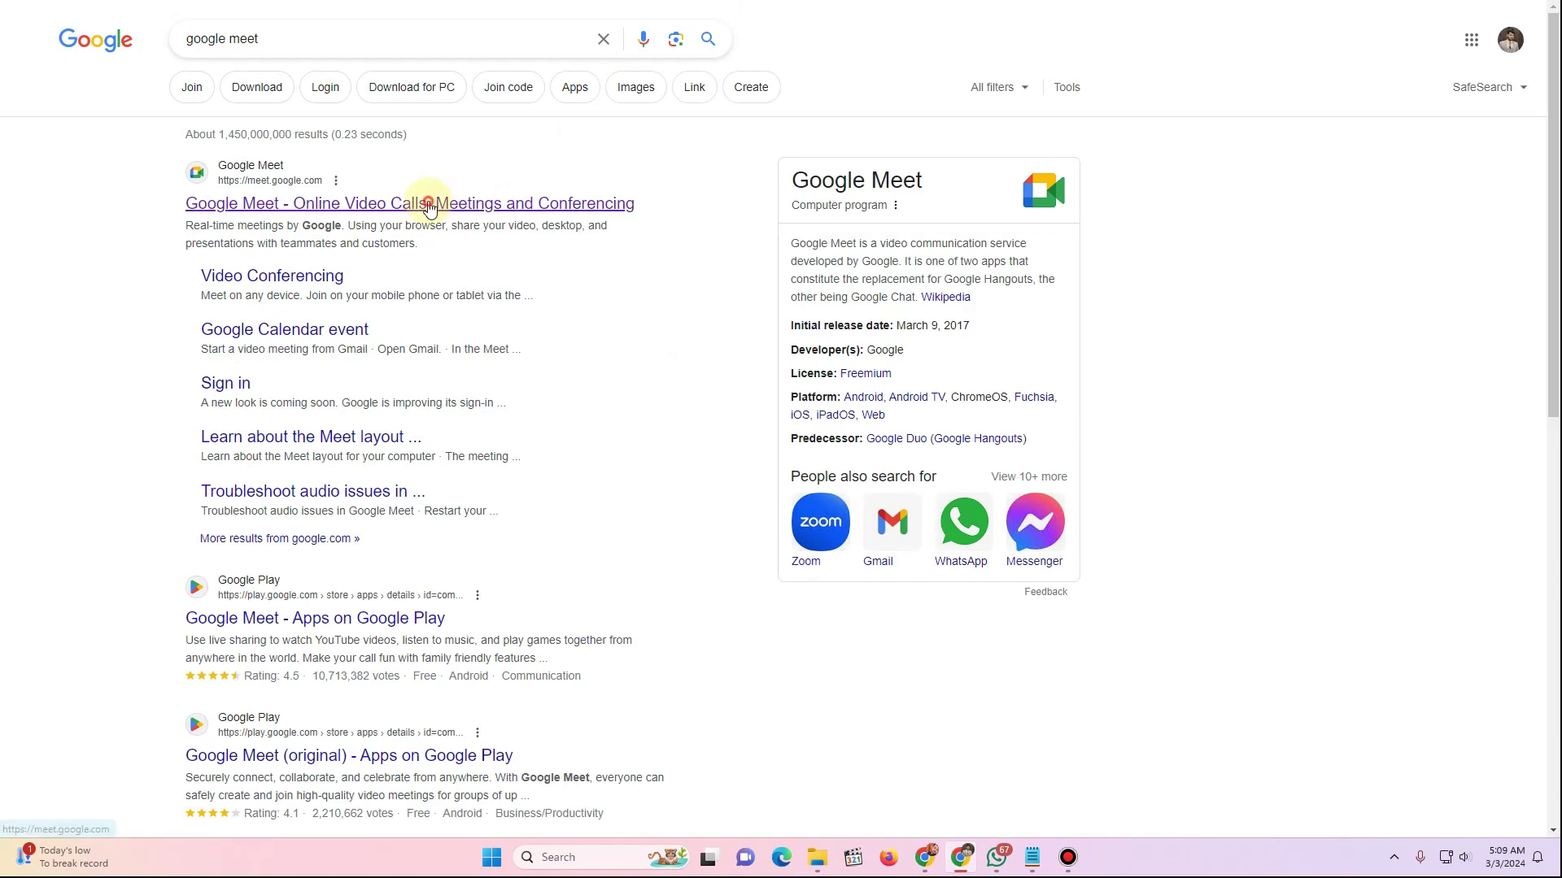
pyautogui.click(430, 208)
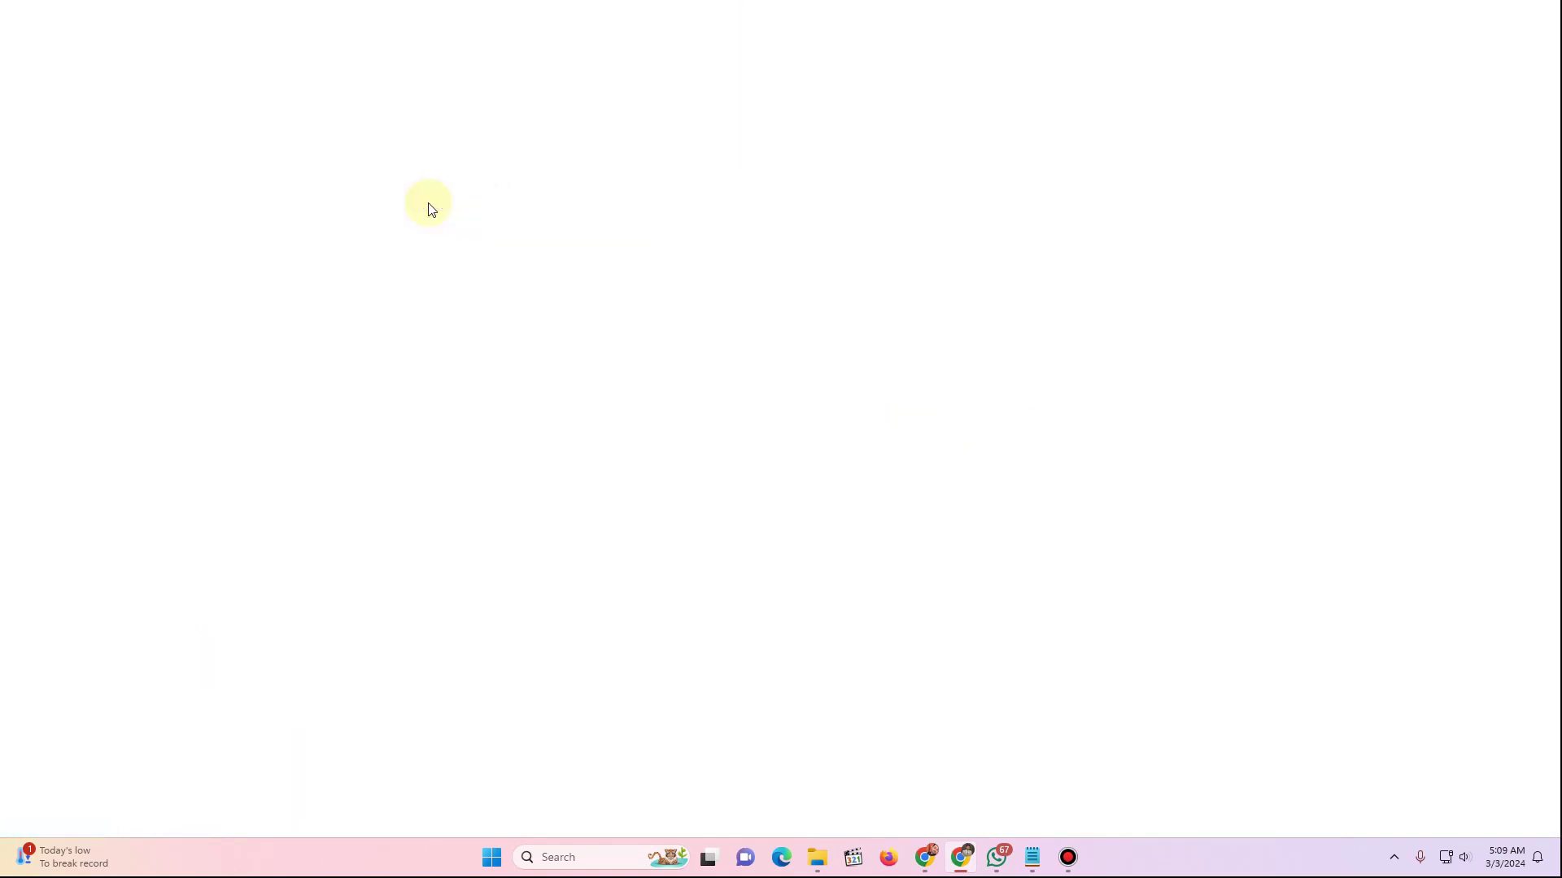
pyautogui.click(216, 514)
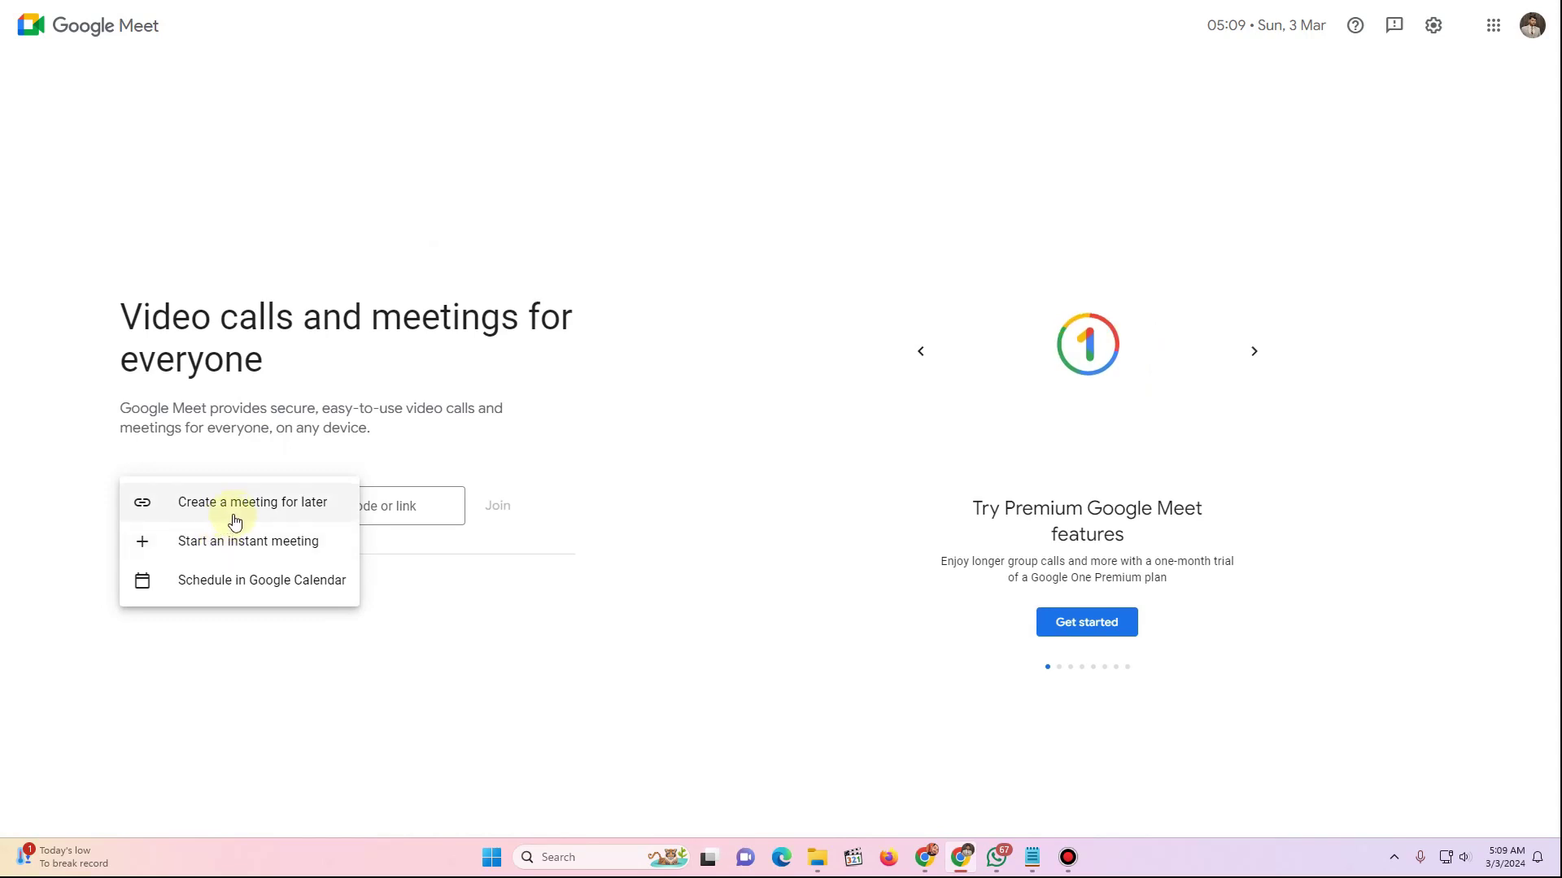
pyautogui.click(230, 516)
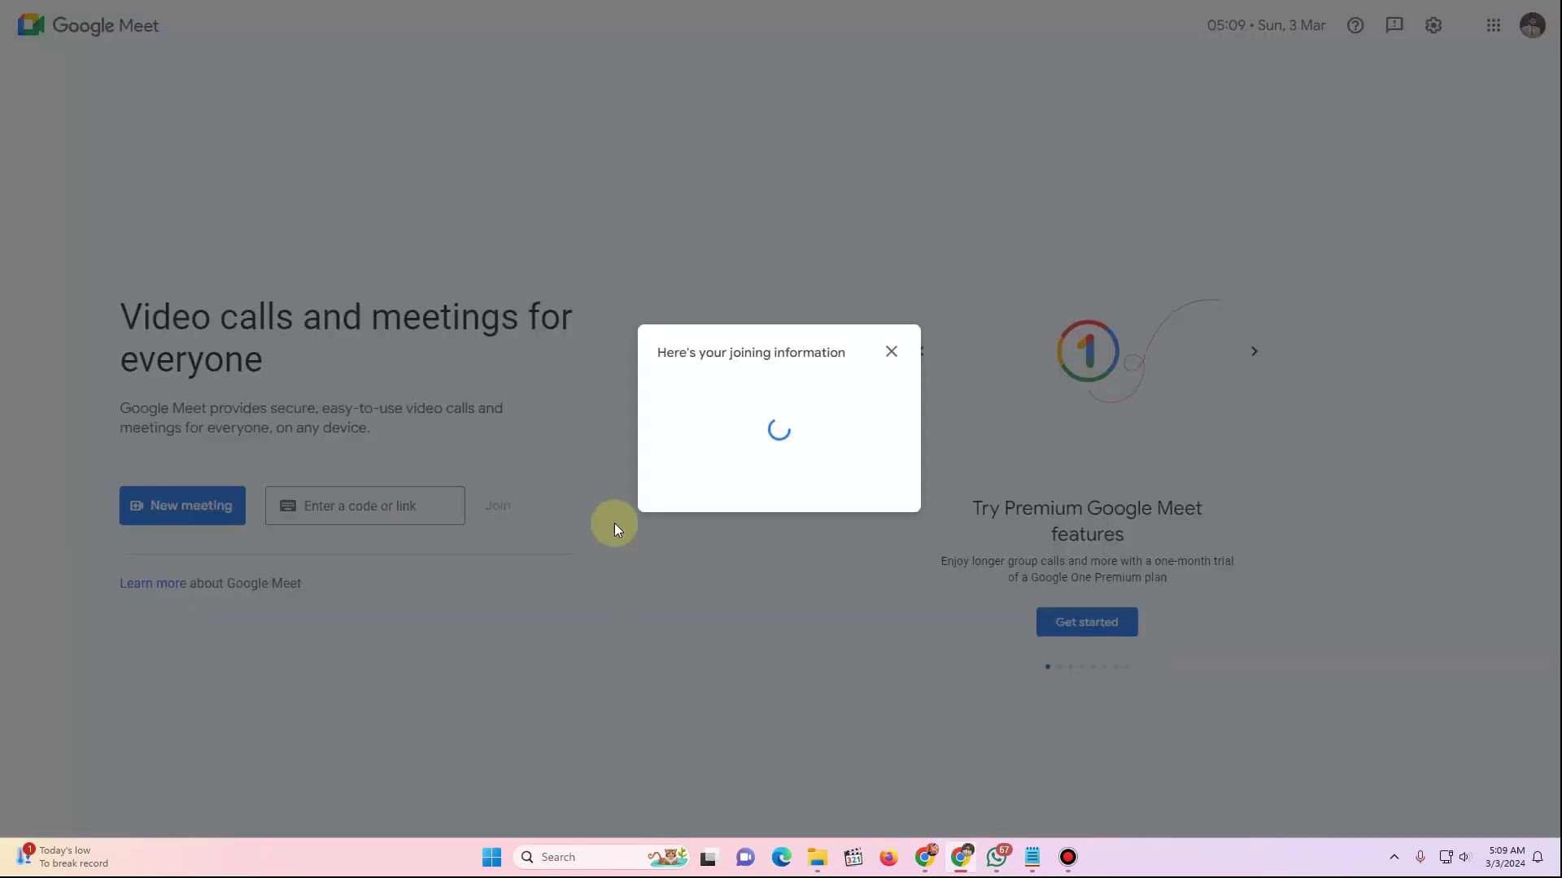
pyautogui.click(886, 453)
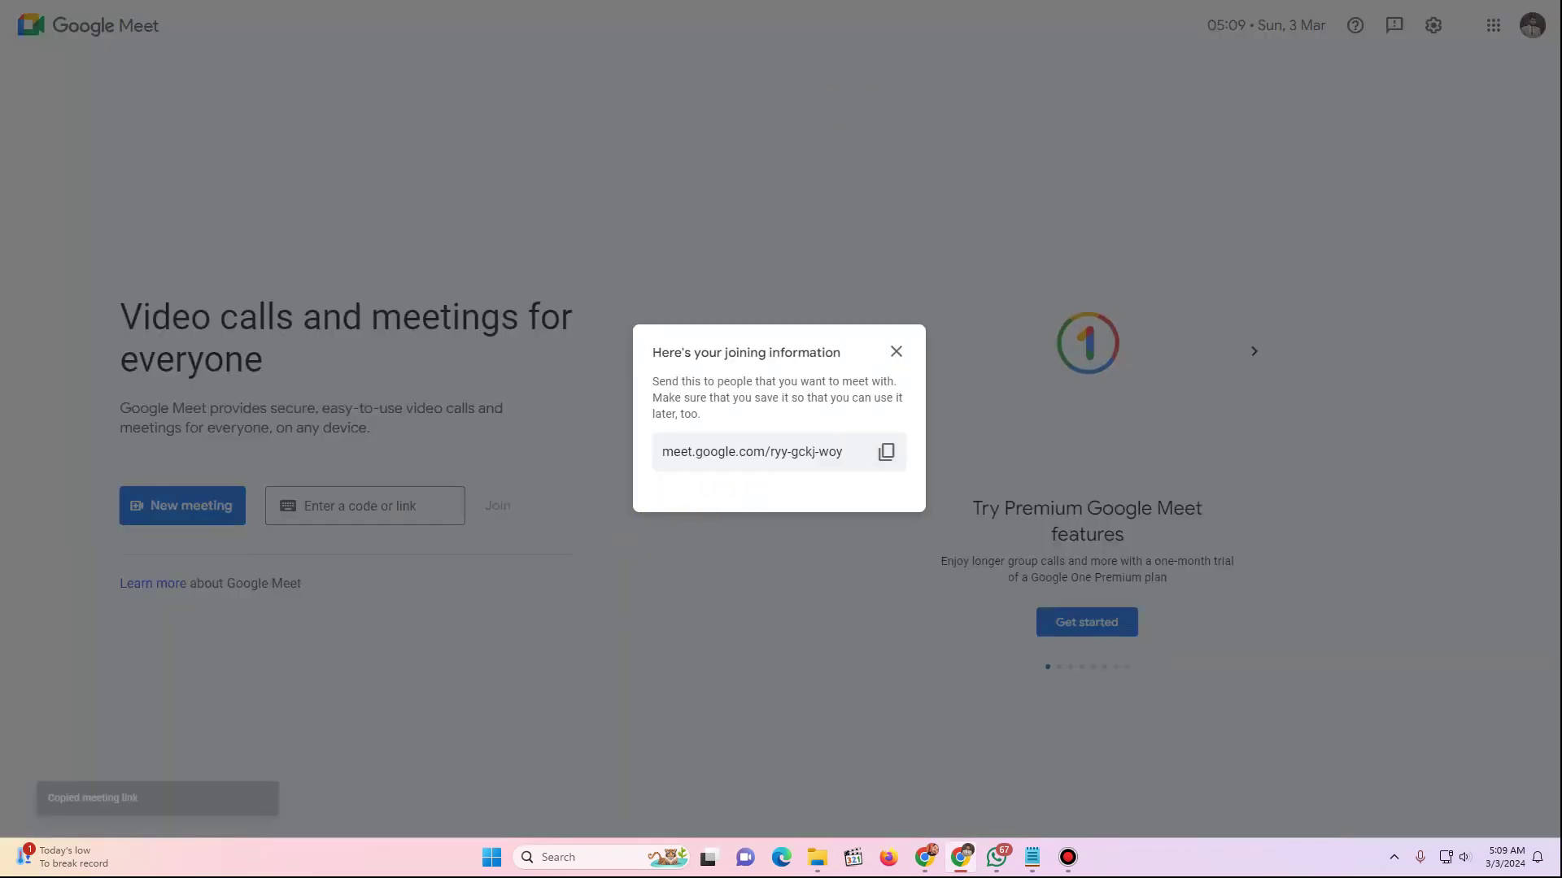
pyautogui.hotkey('alt', 'Tab')
pyautogui.hotkey('ctrl', 'v')
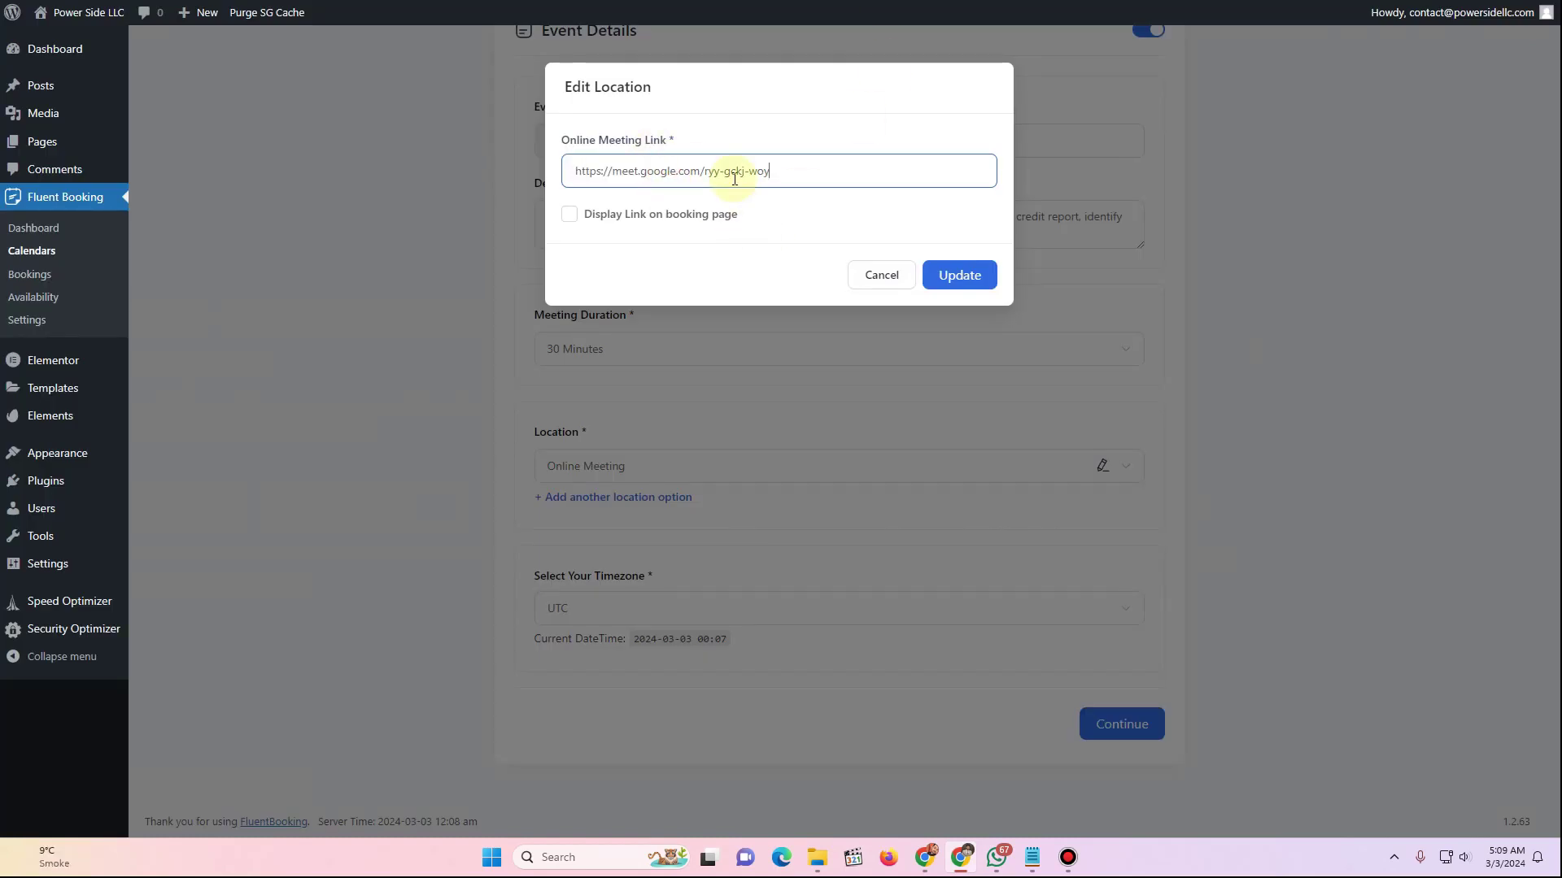
# Confirm the meeting link and advance to availability, keeping the UTC timezone
pyautogui.click(947, 277)
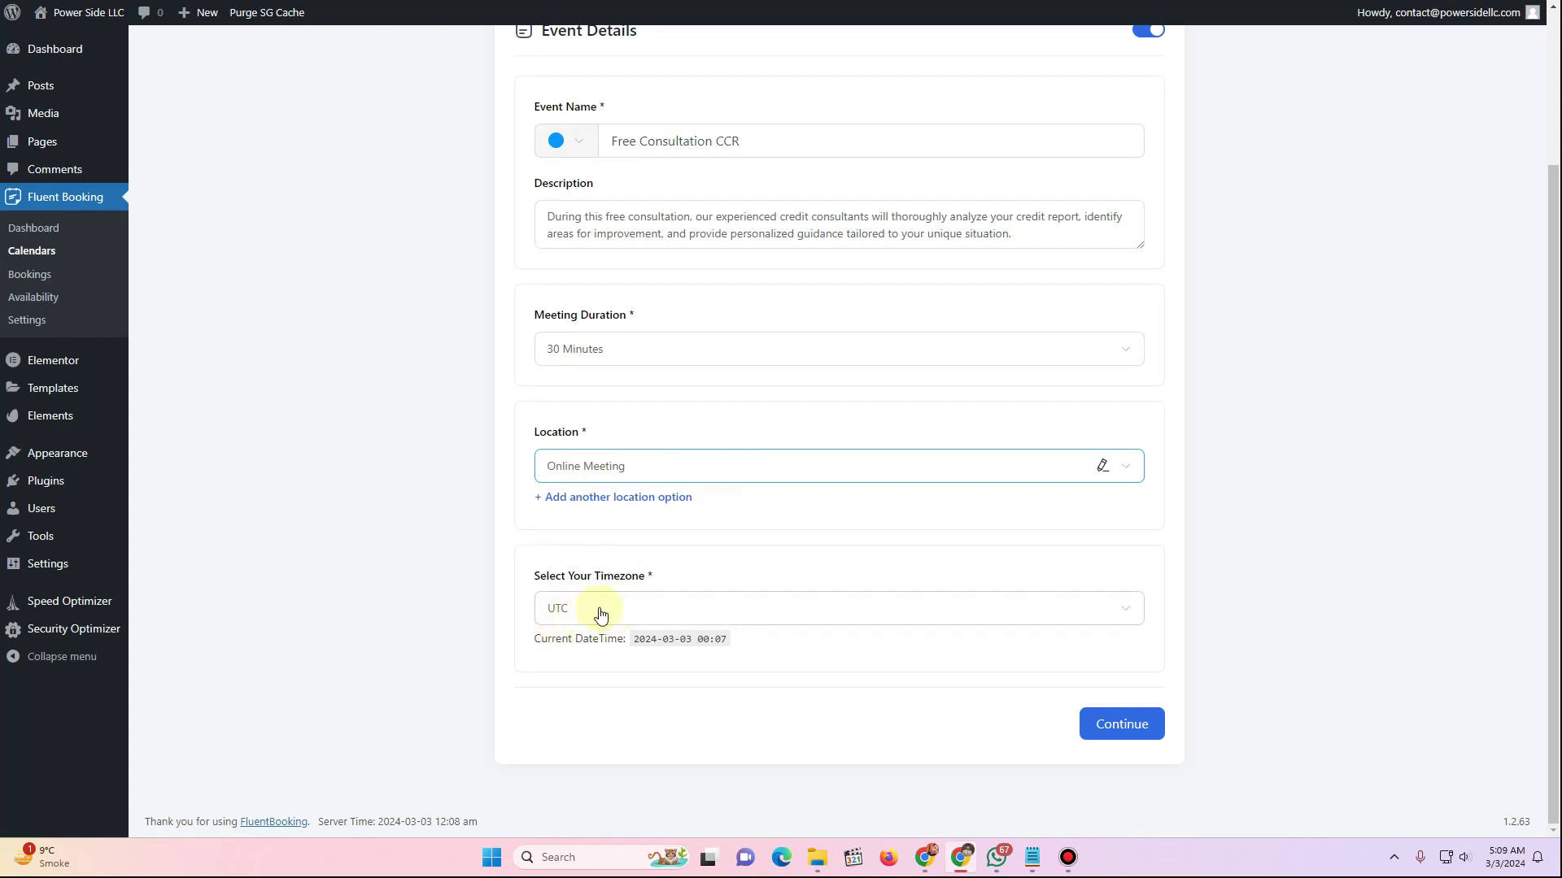
pyautogui.click(1123, 737)
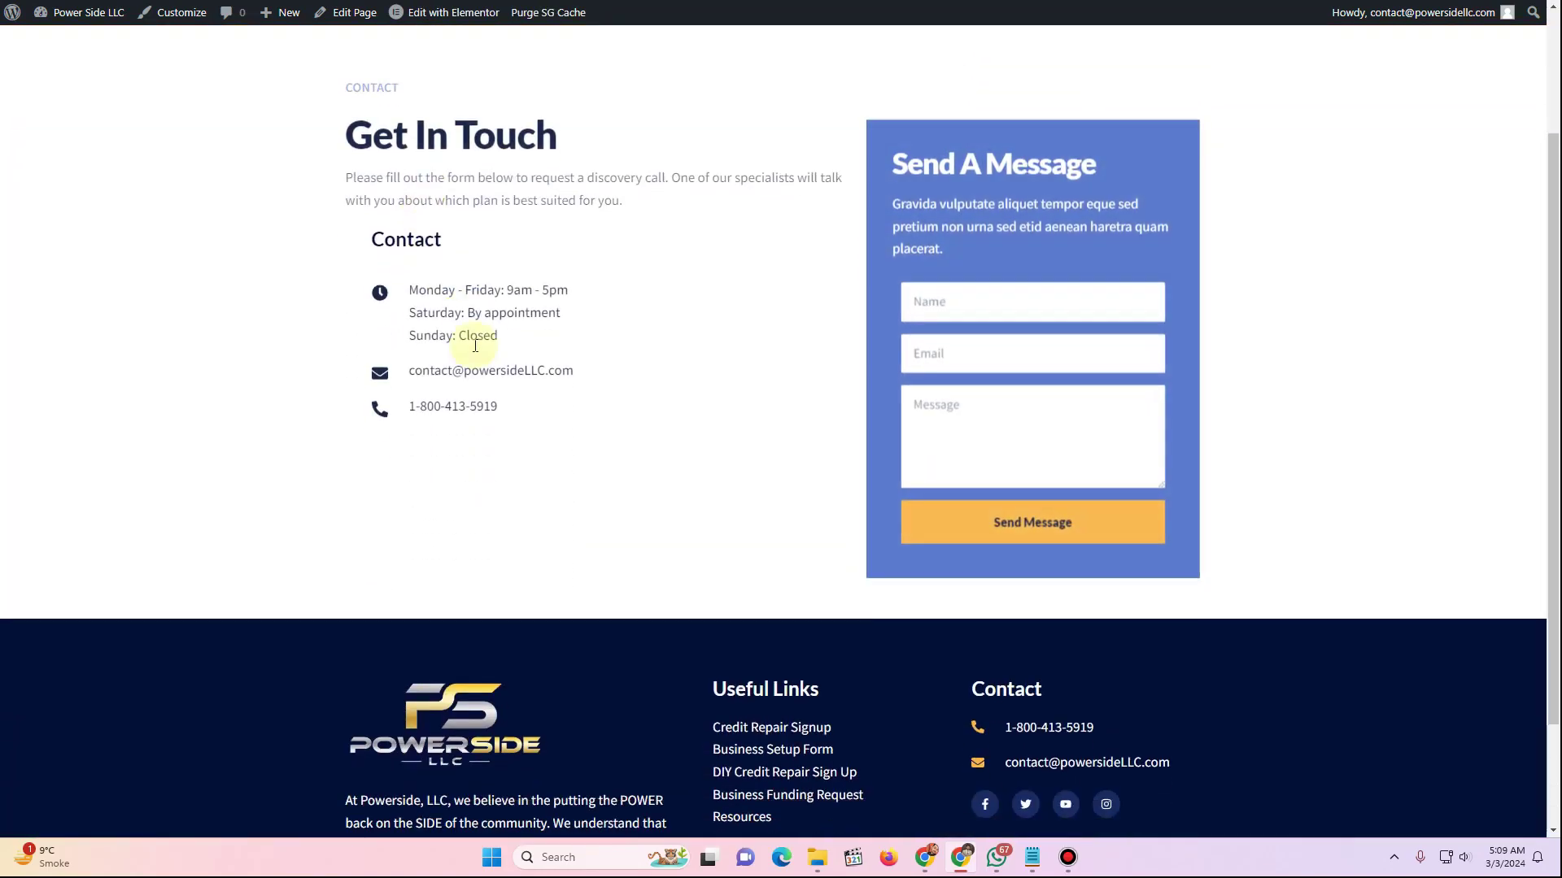
# Add Saturday to the Monday–Friday weekly hours and submit the availability
pyautogui.scroll(-1, 457, 217)
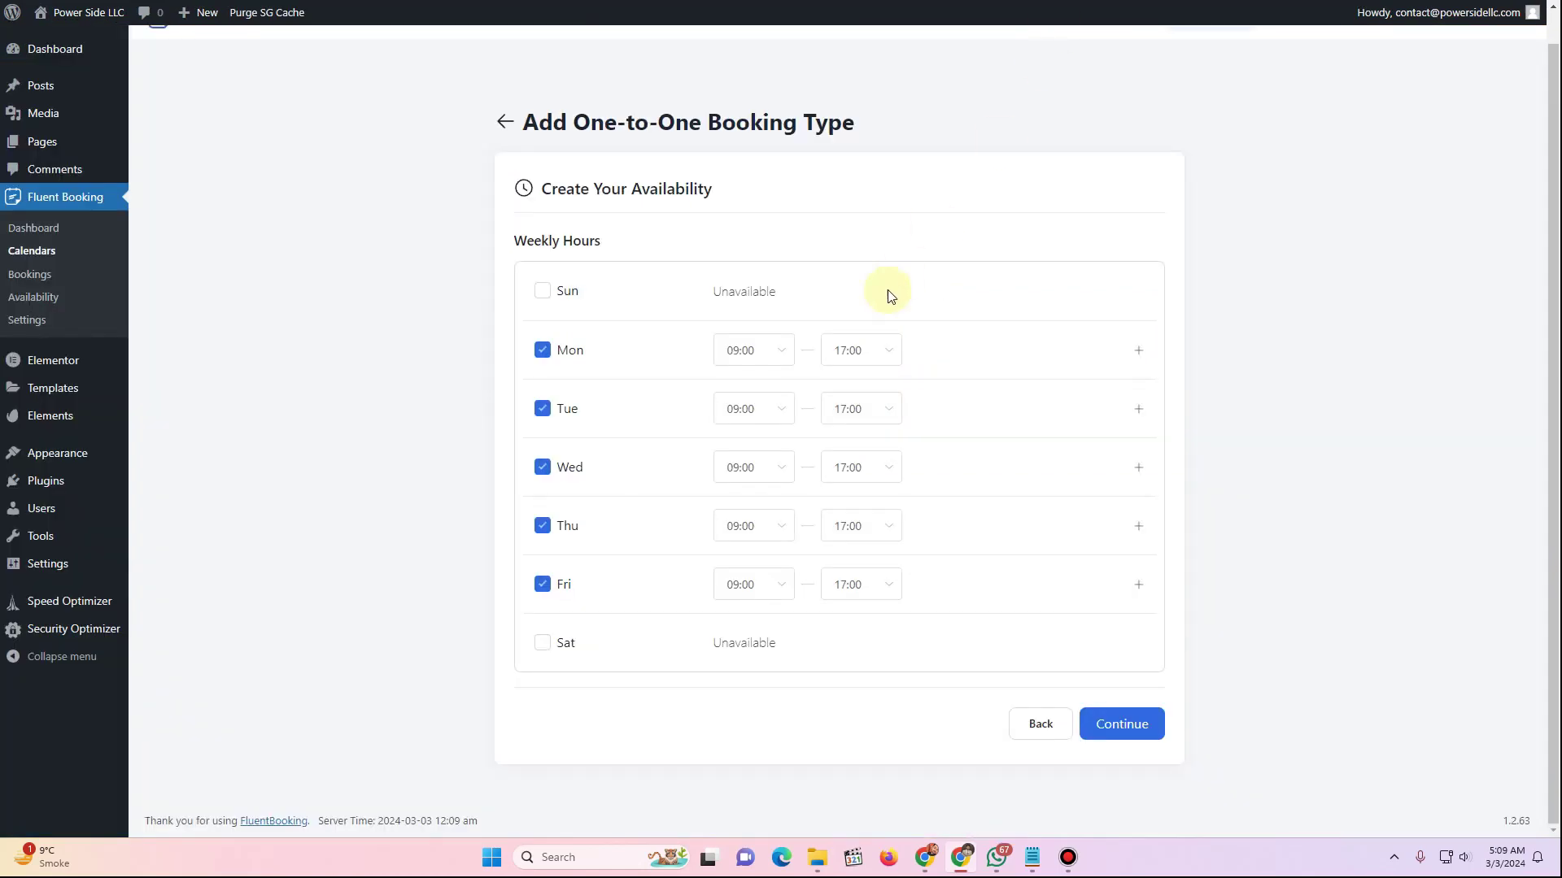
pyautogui.click(854, 352)
pyautogui.click(543, 644)
pyautogui.click(1126, 726)
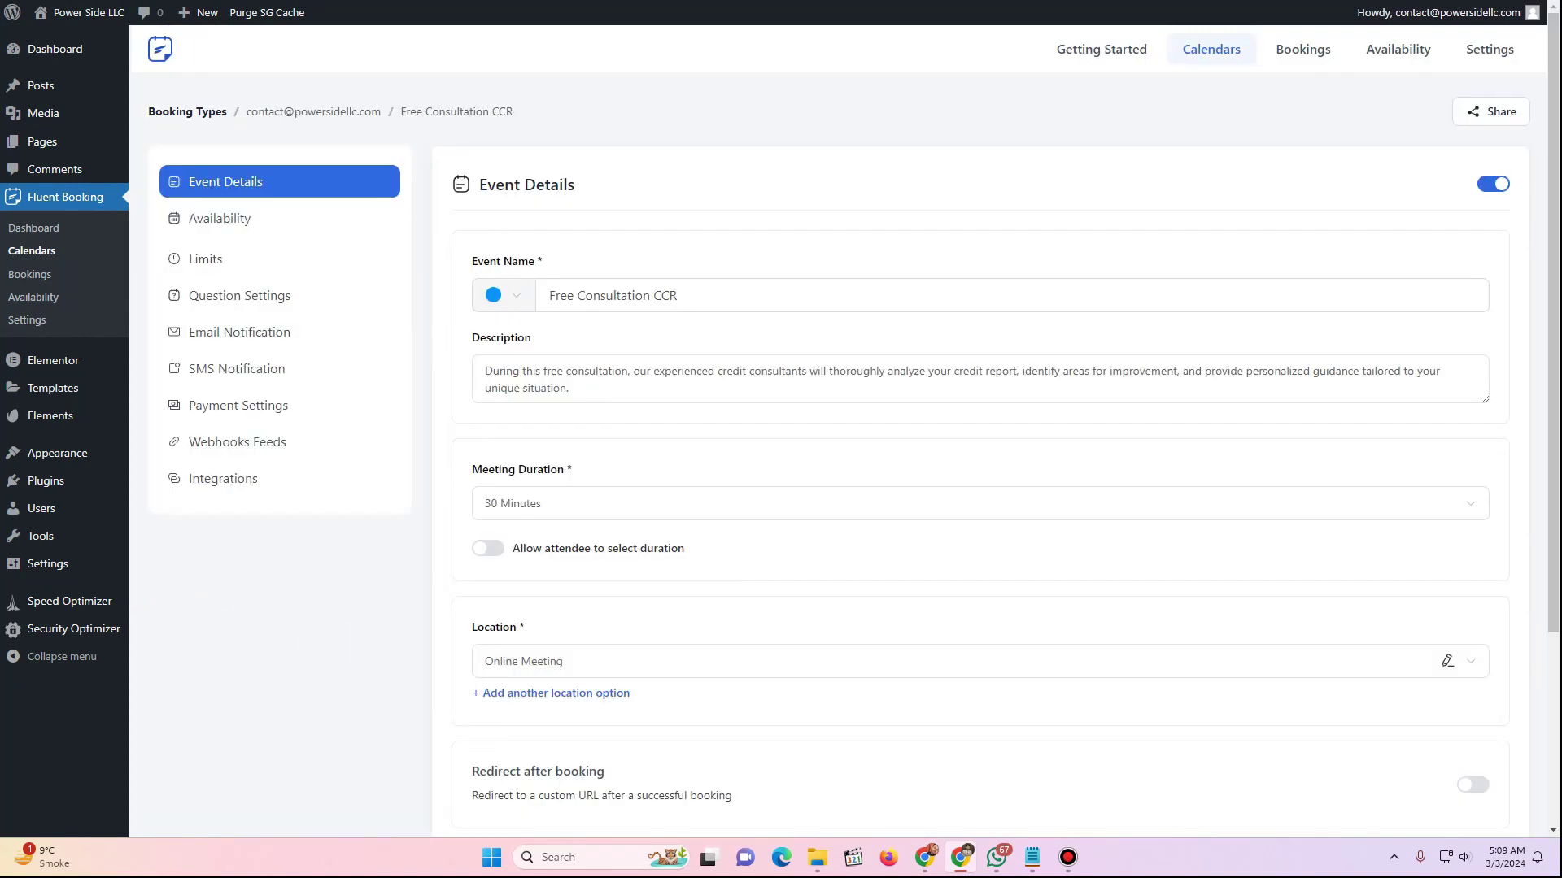
# Toggle Redirect after booking on, then turn it back off
pyautogui.scroll(-2, 637, 627)
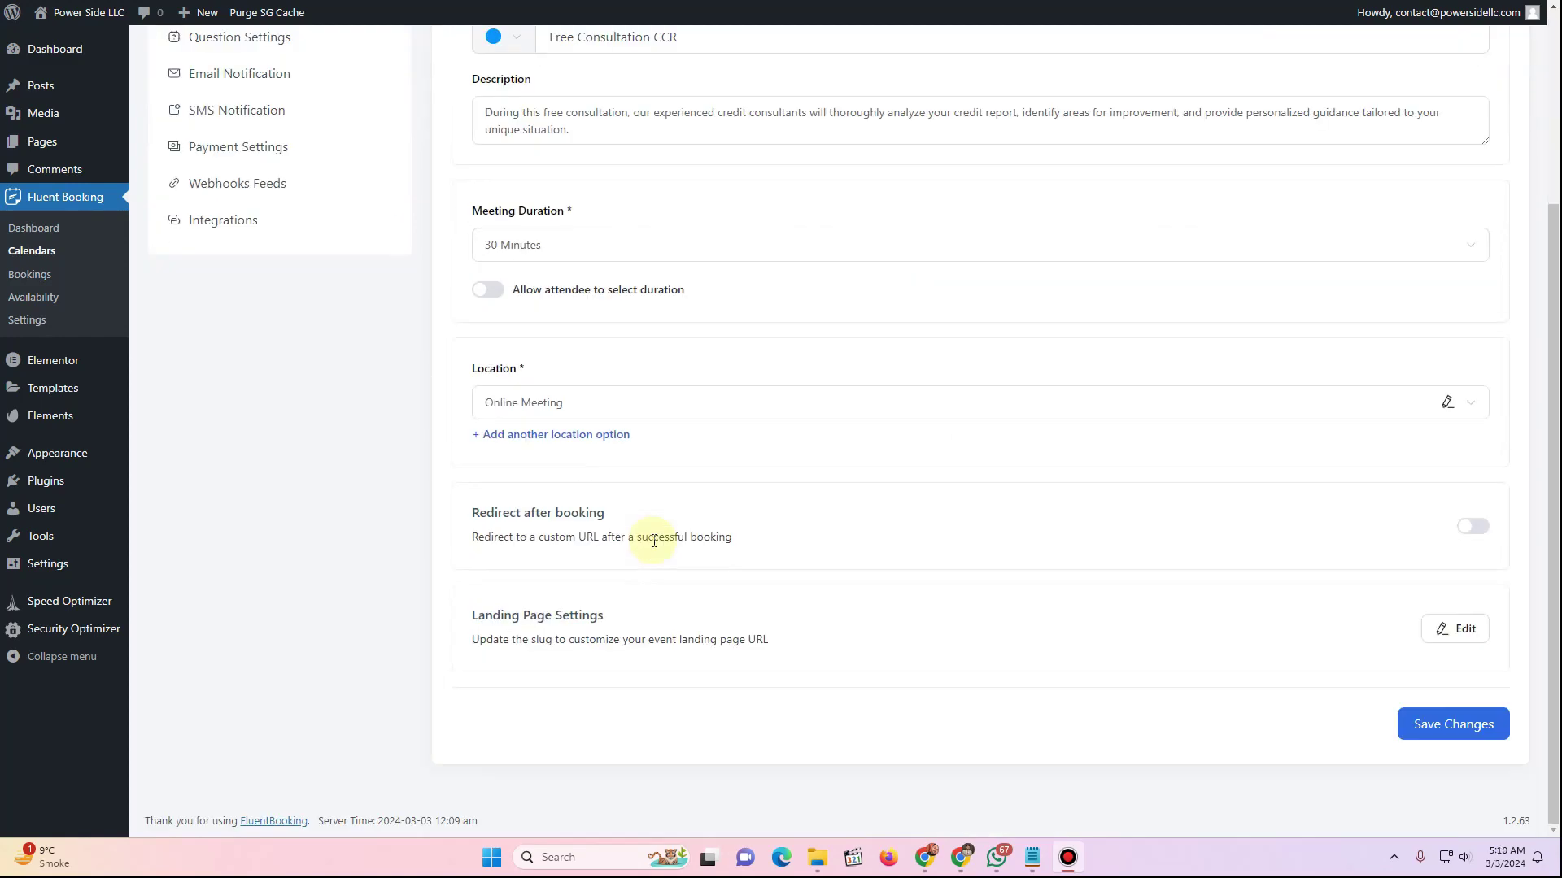
pyautogui.scroll(1, 650, 540)
pyautogui.scroll(1, 650, 540)
pyautogui.scroll(-3, 533, 463)
pyautogui.click(1473, 527)
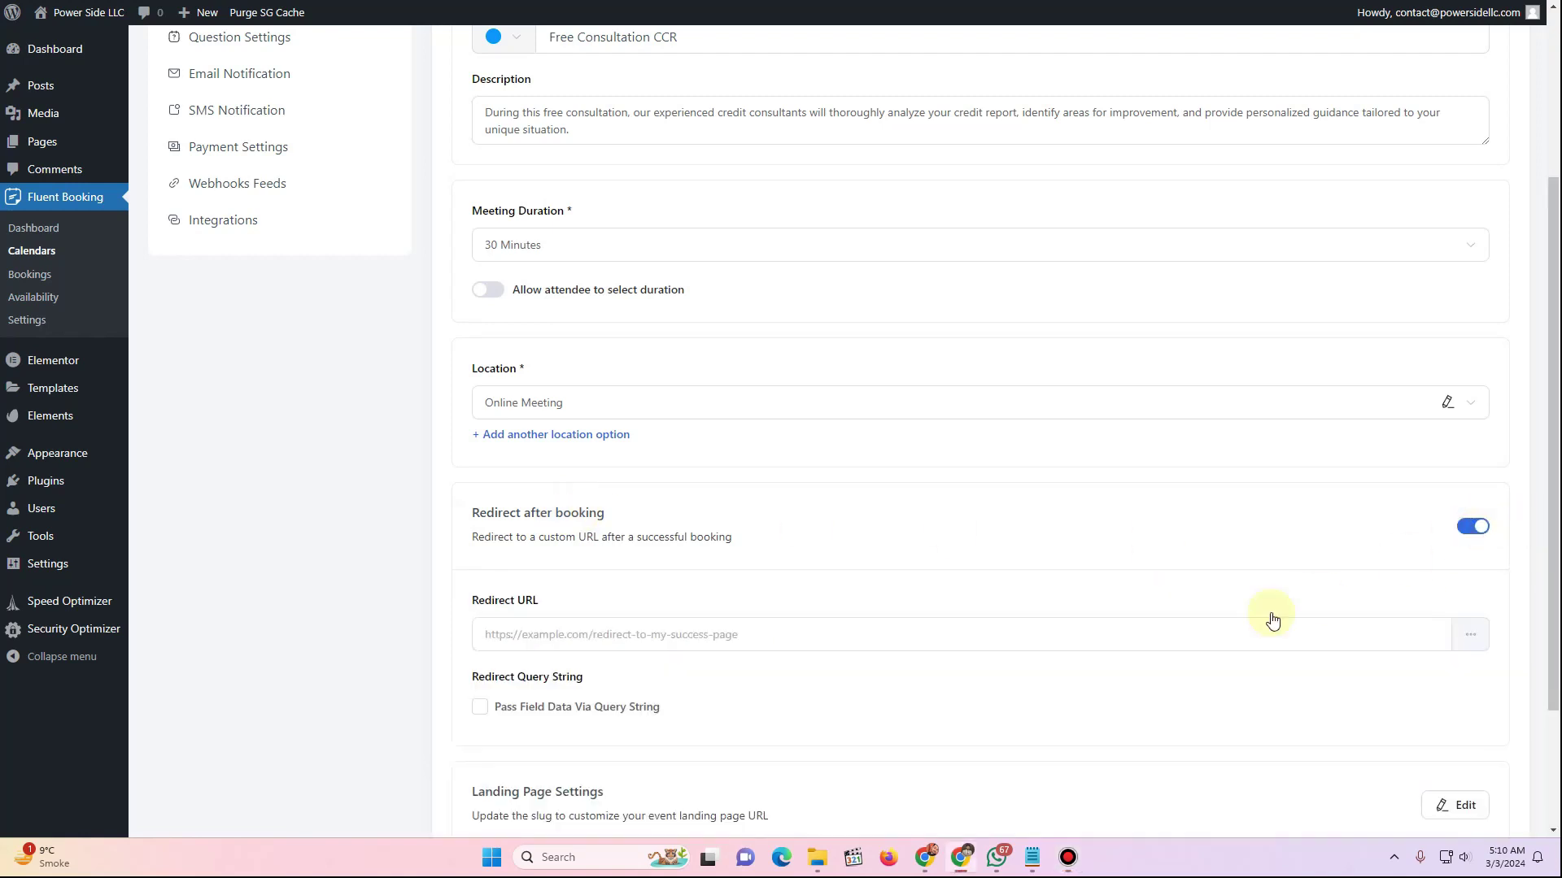
pyautogui.click(602, 640)
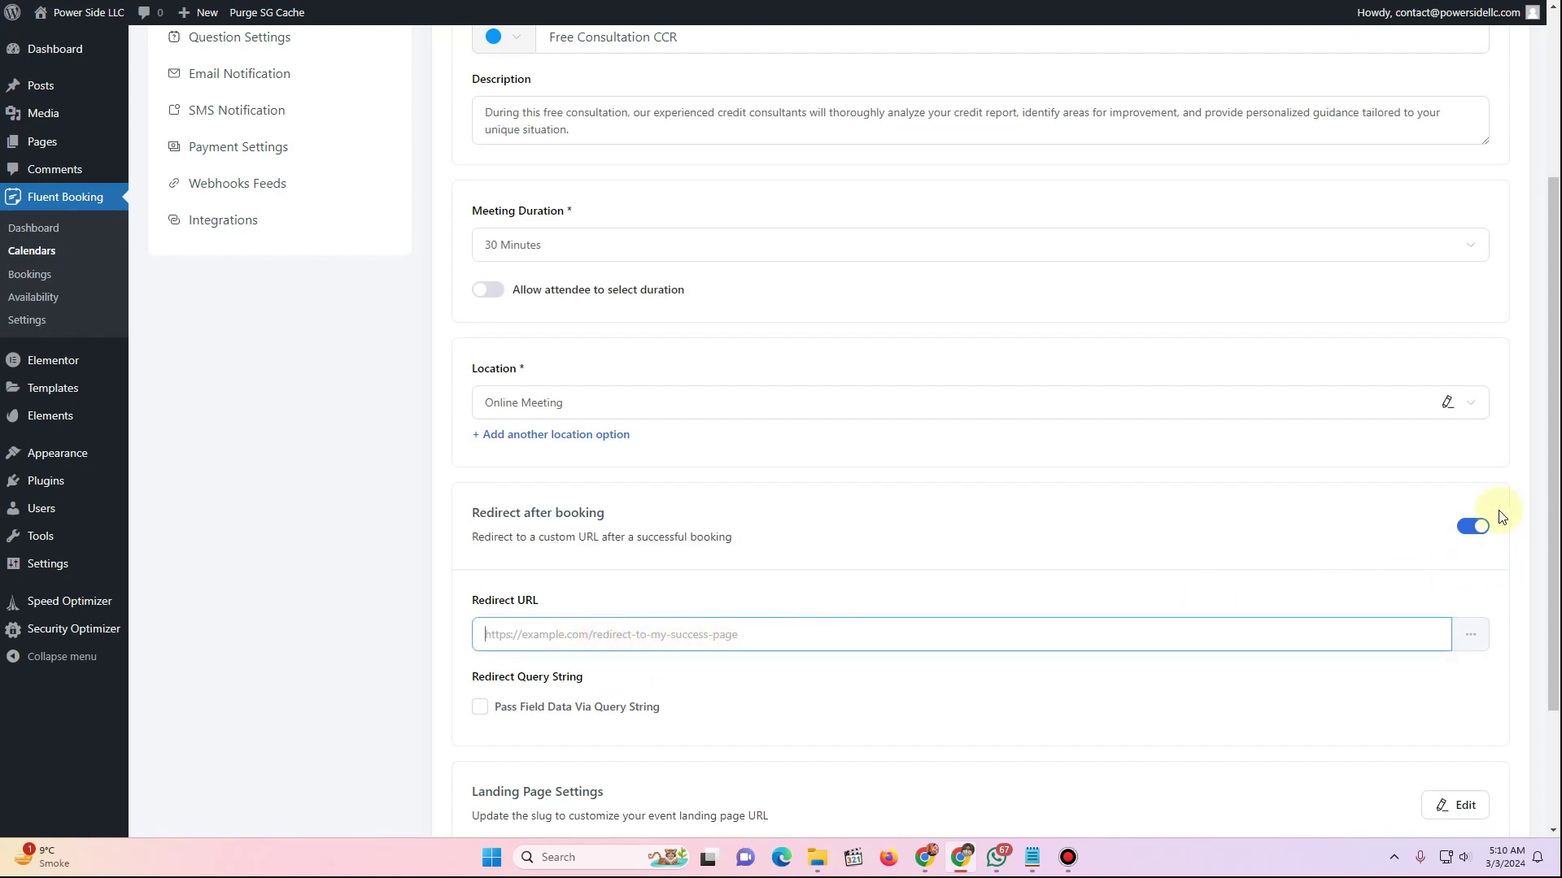
pyautogui.click(1474, 527)
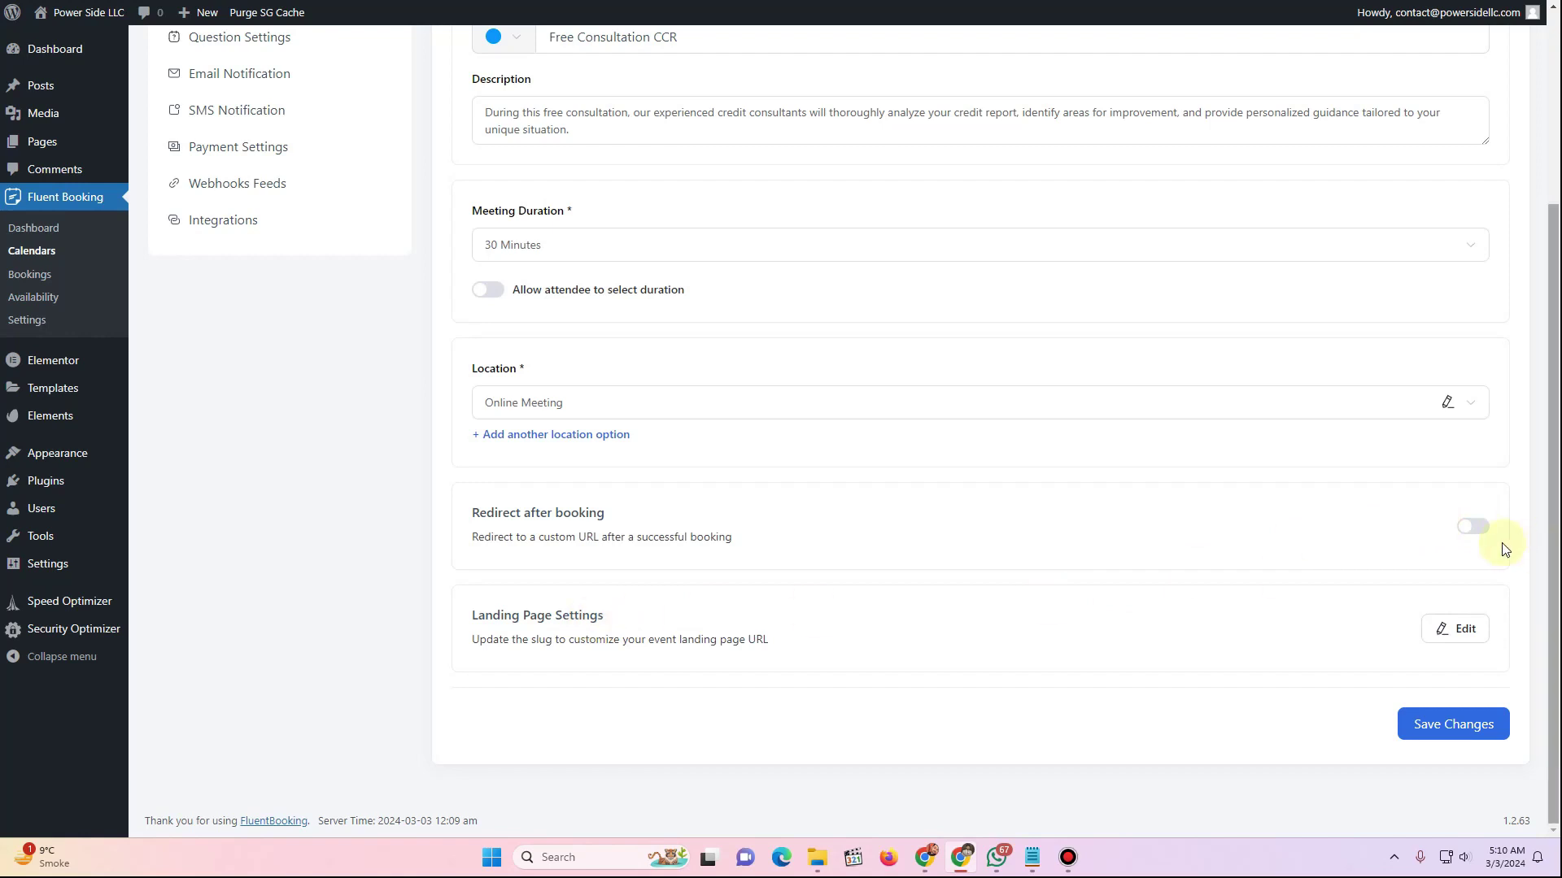
# Replace the 30min slug with 'Free Consultation CCR Booking' and save the event details
pyautogui.click(1474, 643)
pyautogui.scroll(-2, 710, 631)
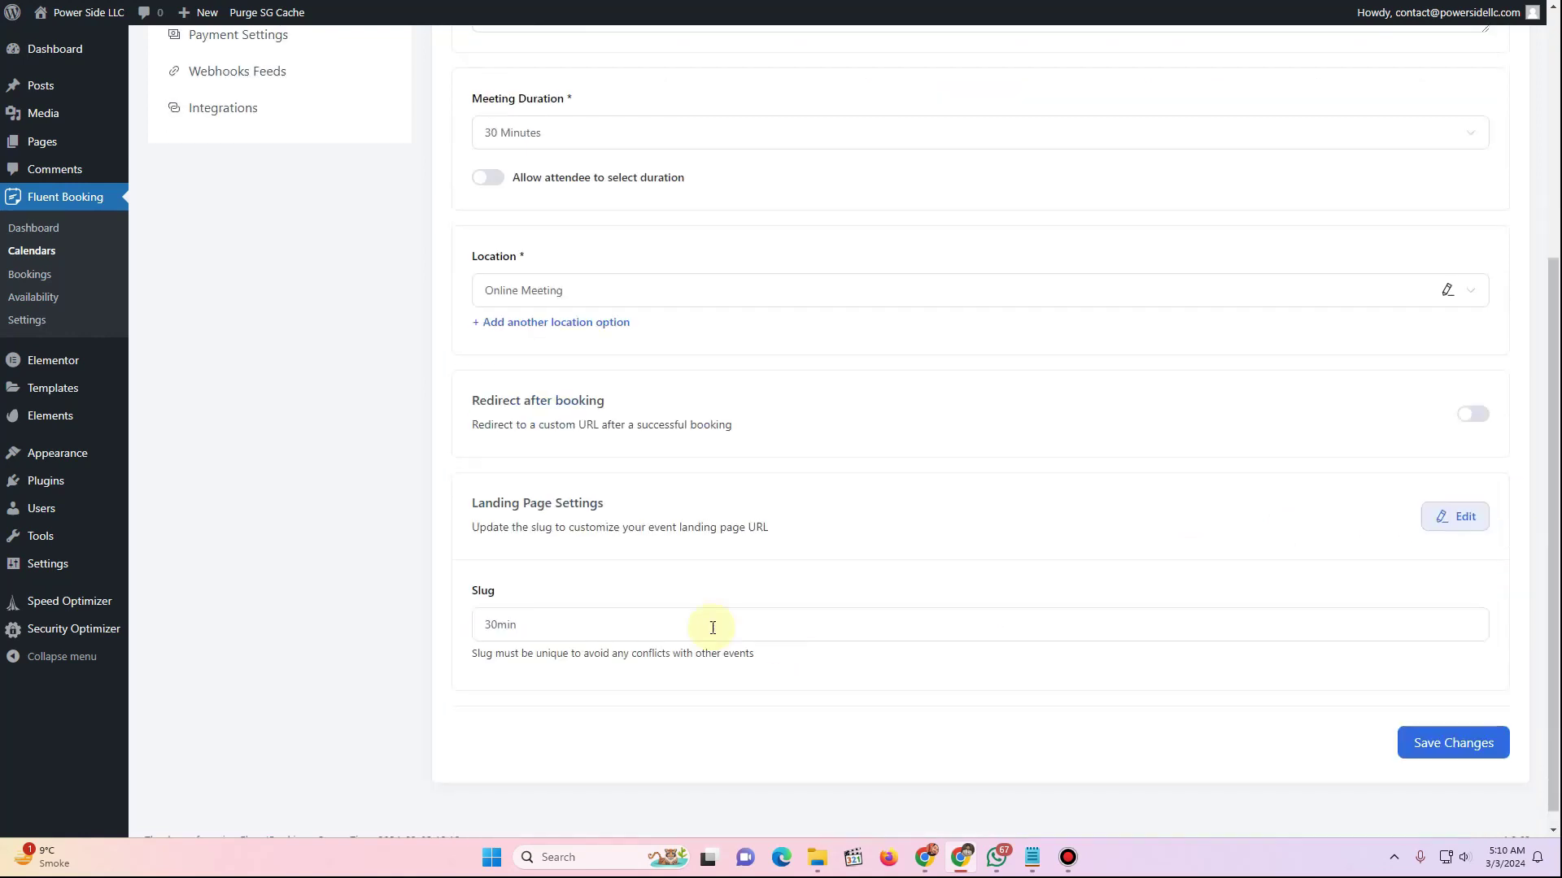
pyautogui.click(532, 610)
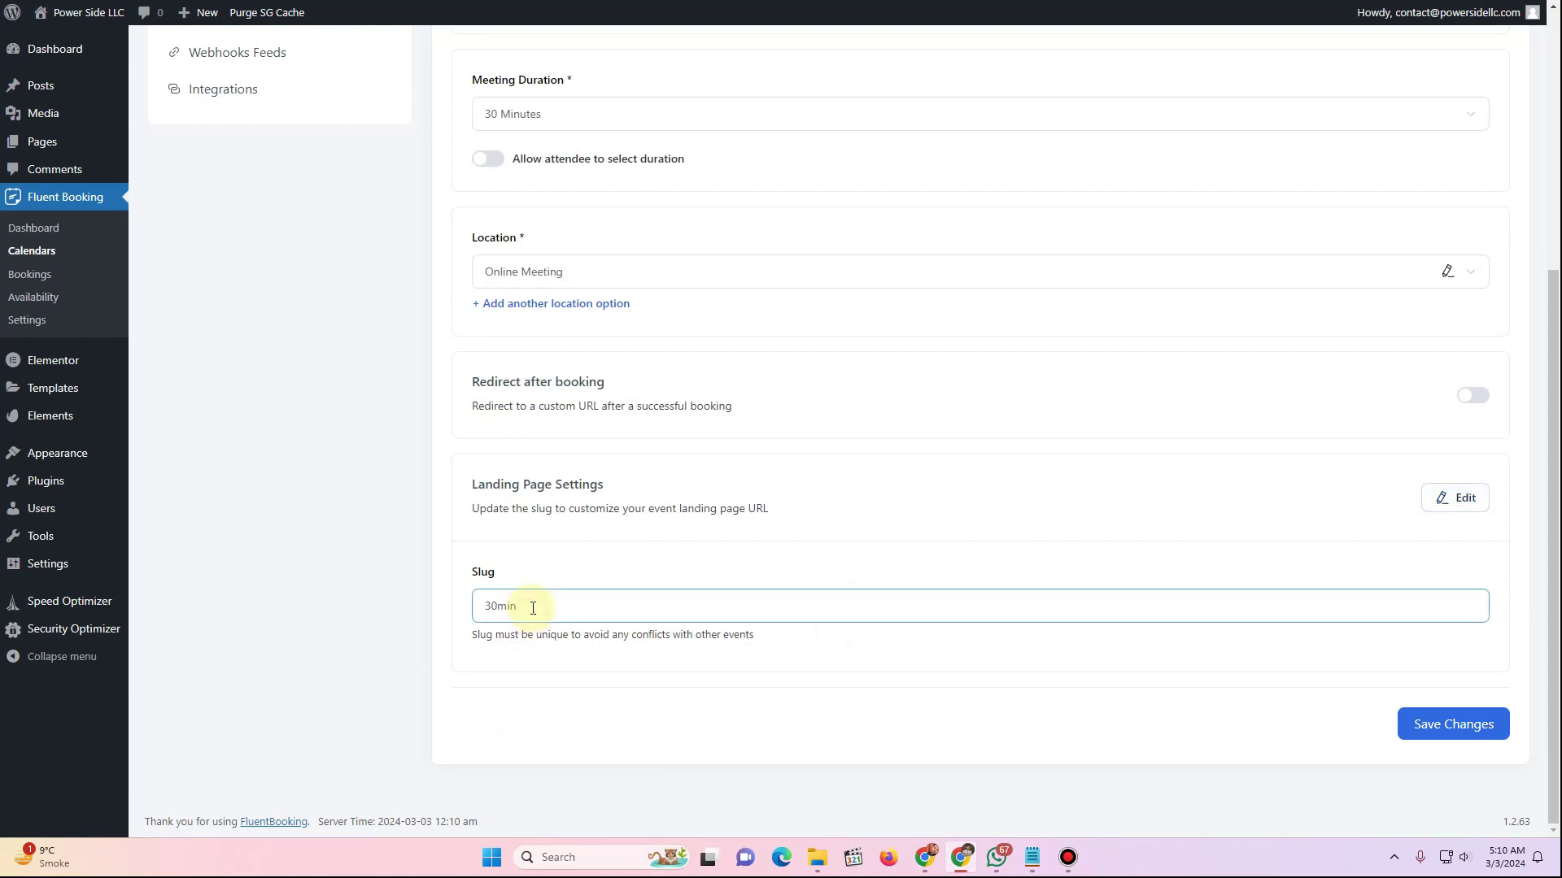
pyautogui.moveTo(533, 609); pyautogui.dragTo(475, 614)
pyautogui.scroll(5, 499, 523)
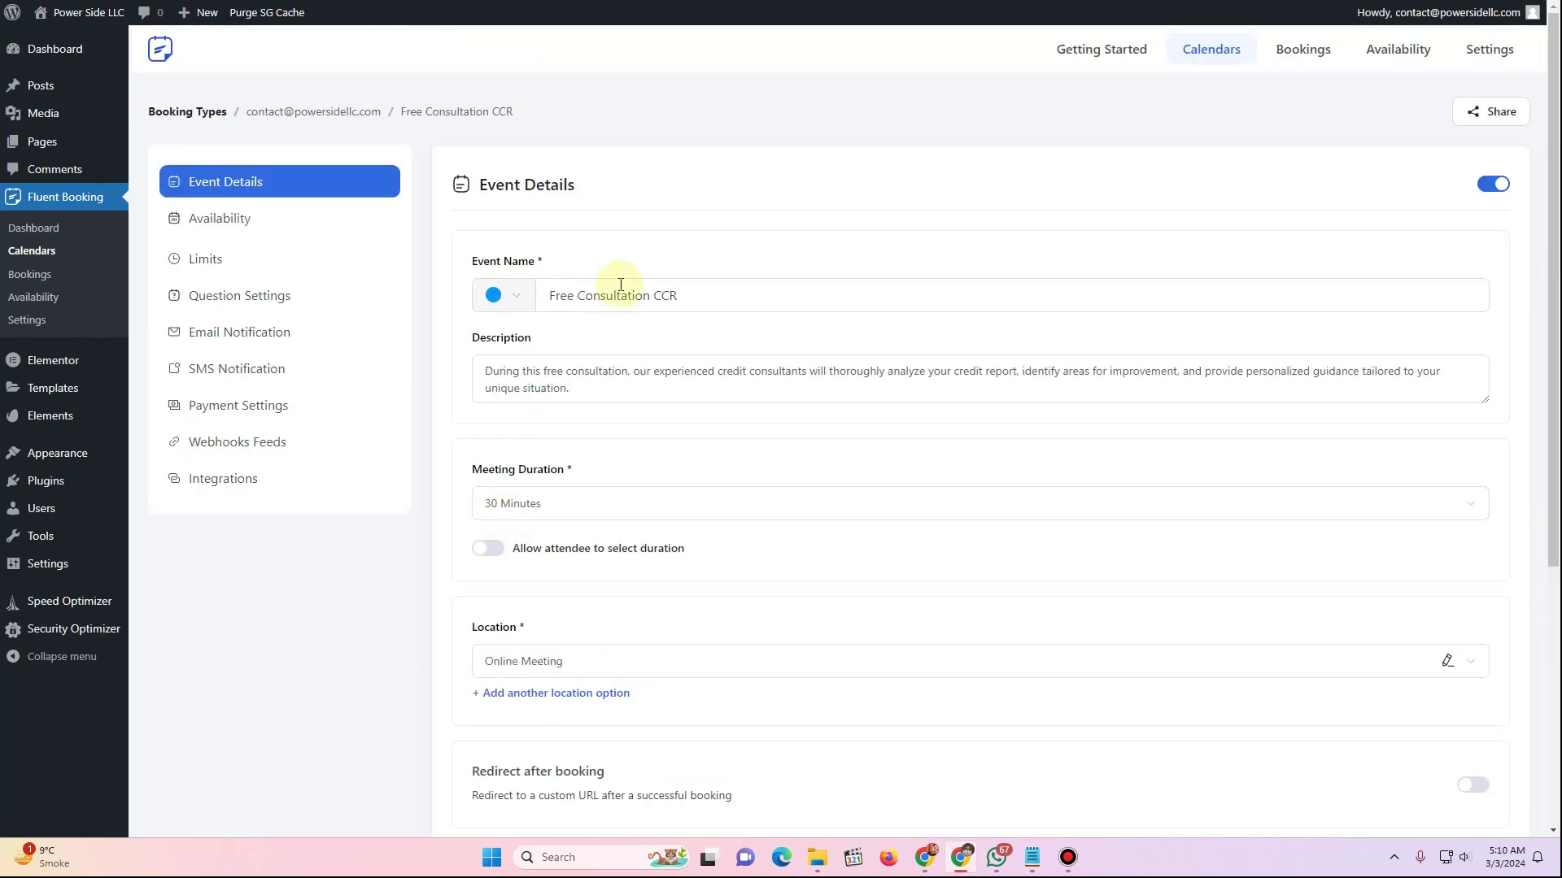
pyautogui.tripleClick(622, 283)
pyautogui.hotkey('ctrl', 'c')
pyautogui.scroll(-5, 645, 394)
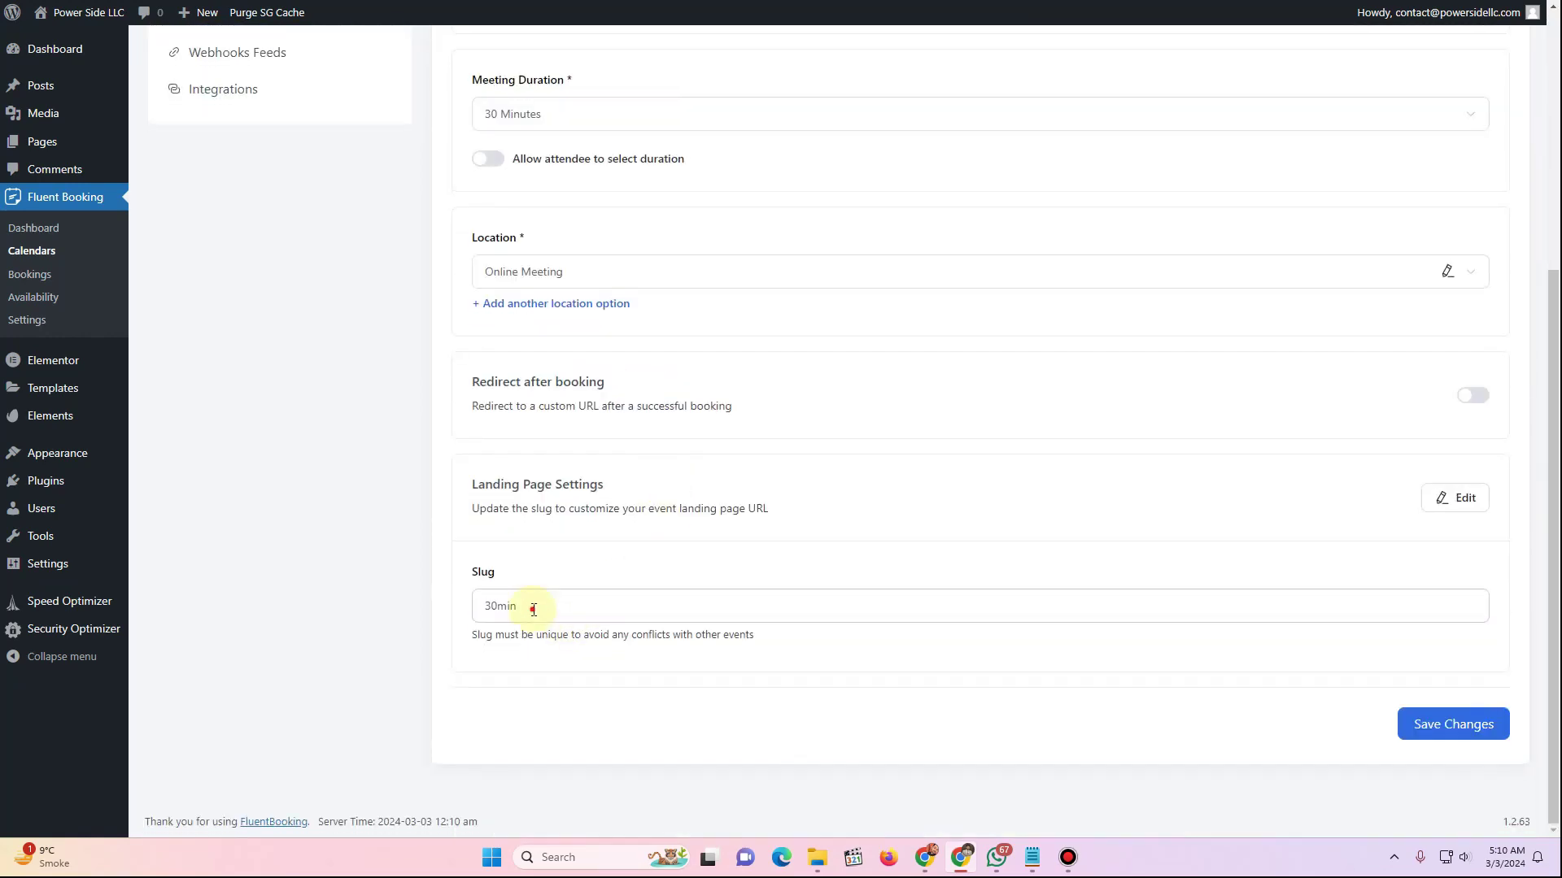
pyautogui.doubleClick(530, 603)
pyautogui.hotkey('ctrl', 'v')
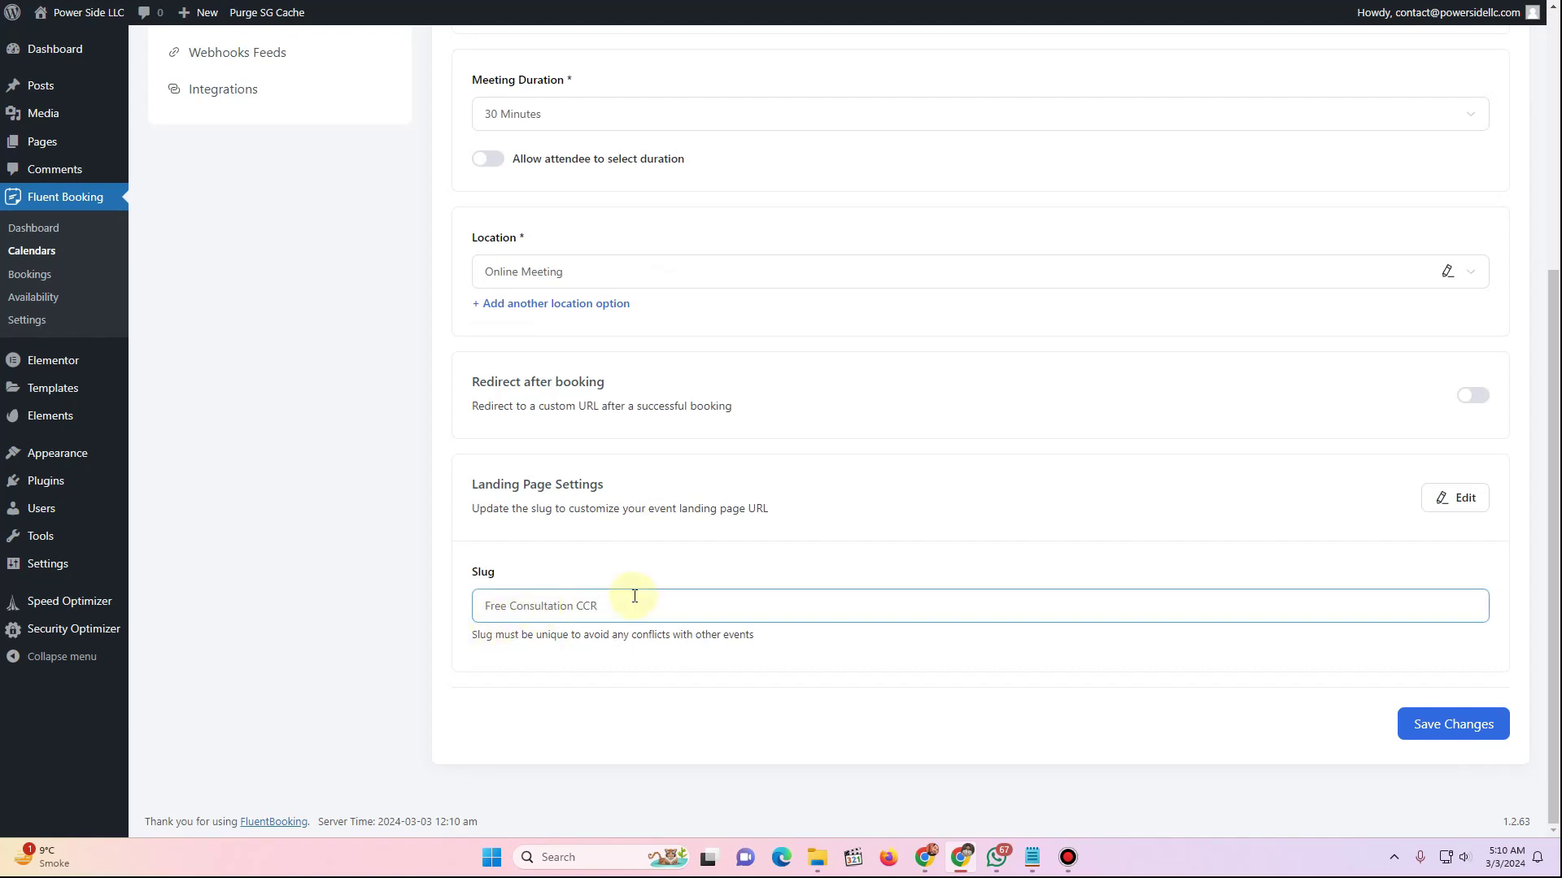
pyautogui.write('Co')
pyautogui.write('Booking')
pyautogui.click(1423, 723)
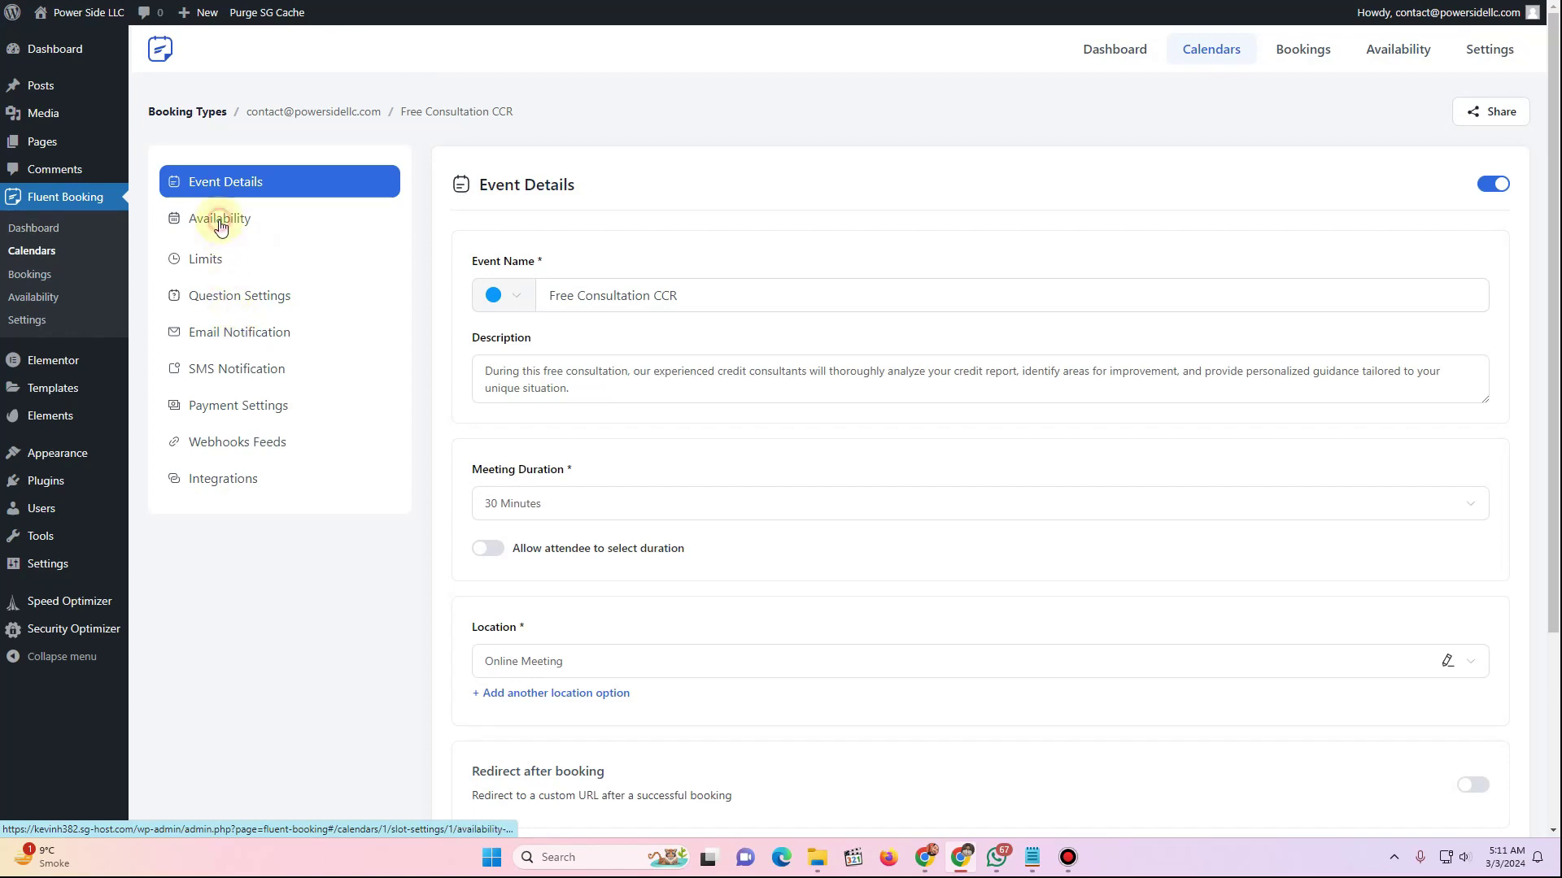
# Set Free Consultation CCR availability to 'Indefinitely into the future' and save the changes
pyautogui.click(220, 227)
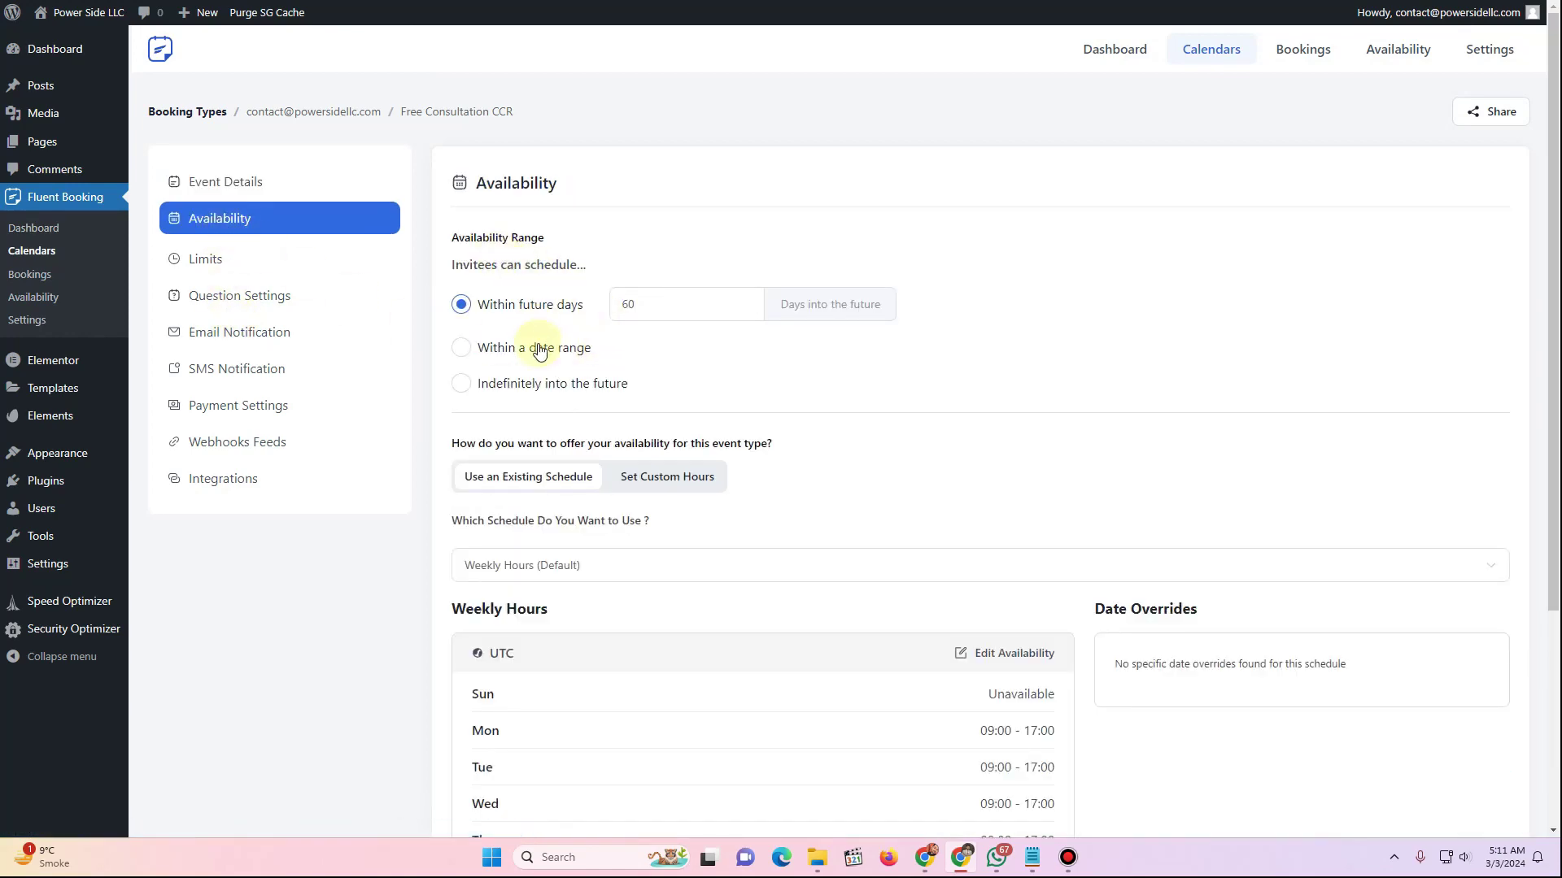
pyautogui.scroll(-3, 541, 358)
pyautogui.scroll(-1, 542, 372)
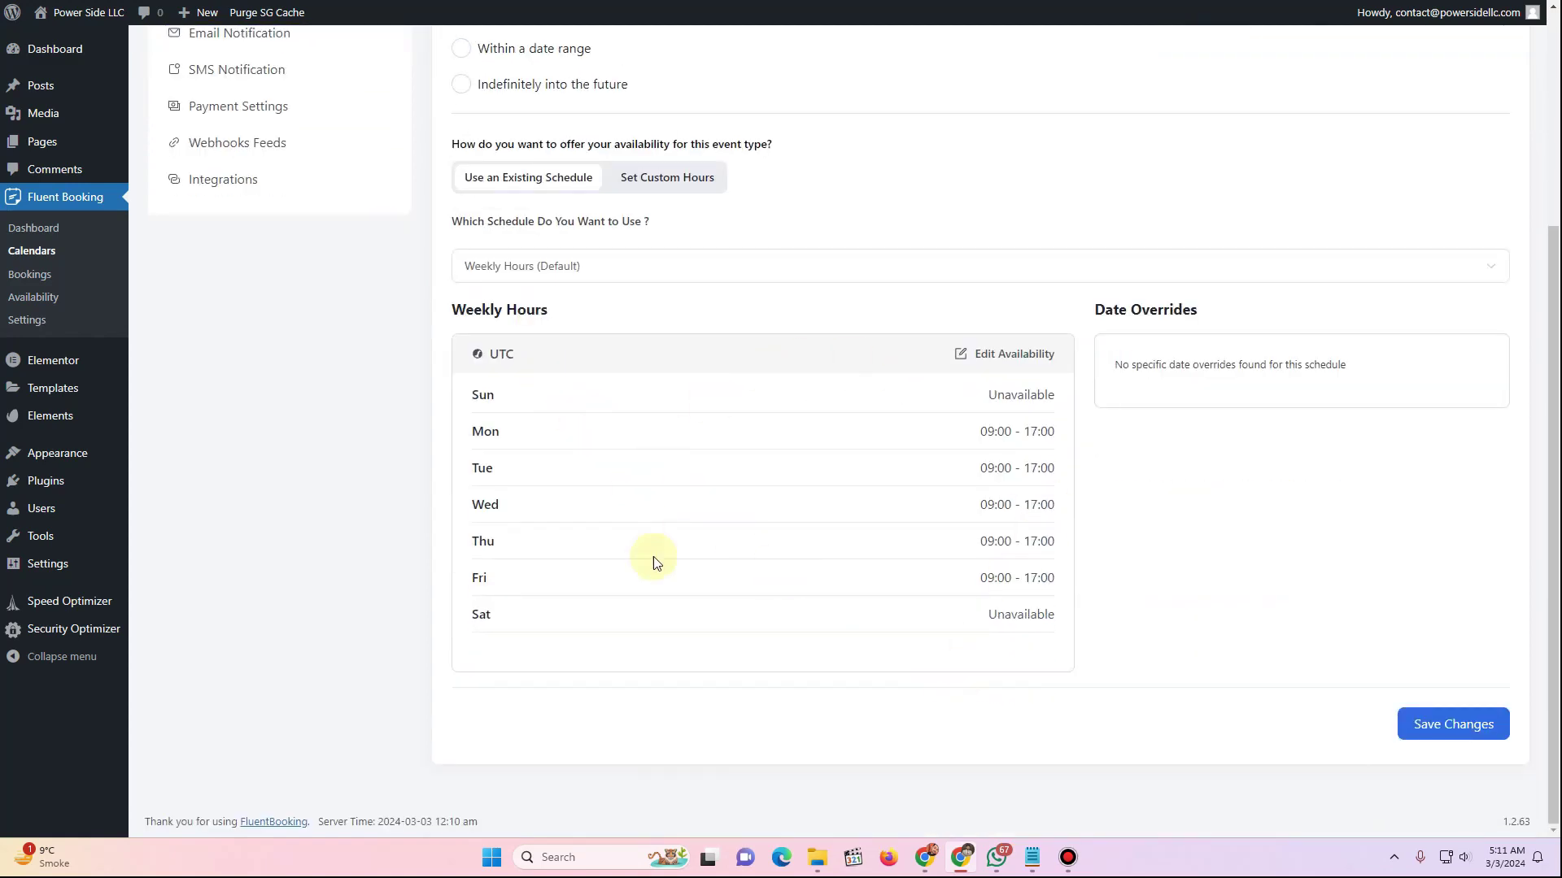
pyautogui.scroll(3, 599, 596)
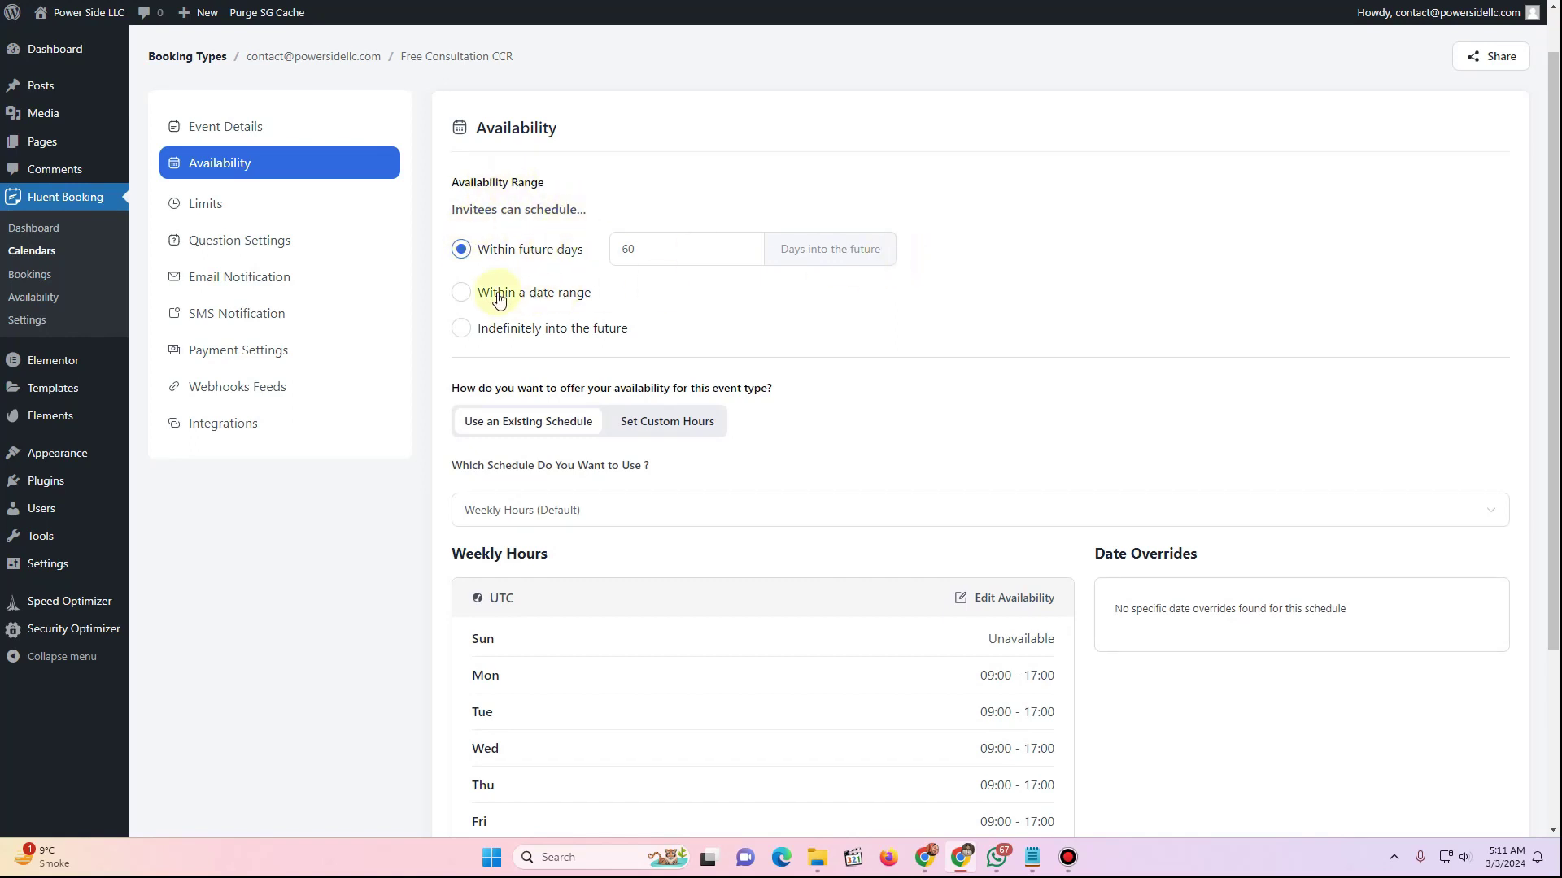
pyautogui.click(493, 334)
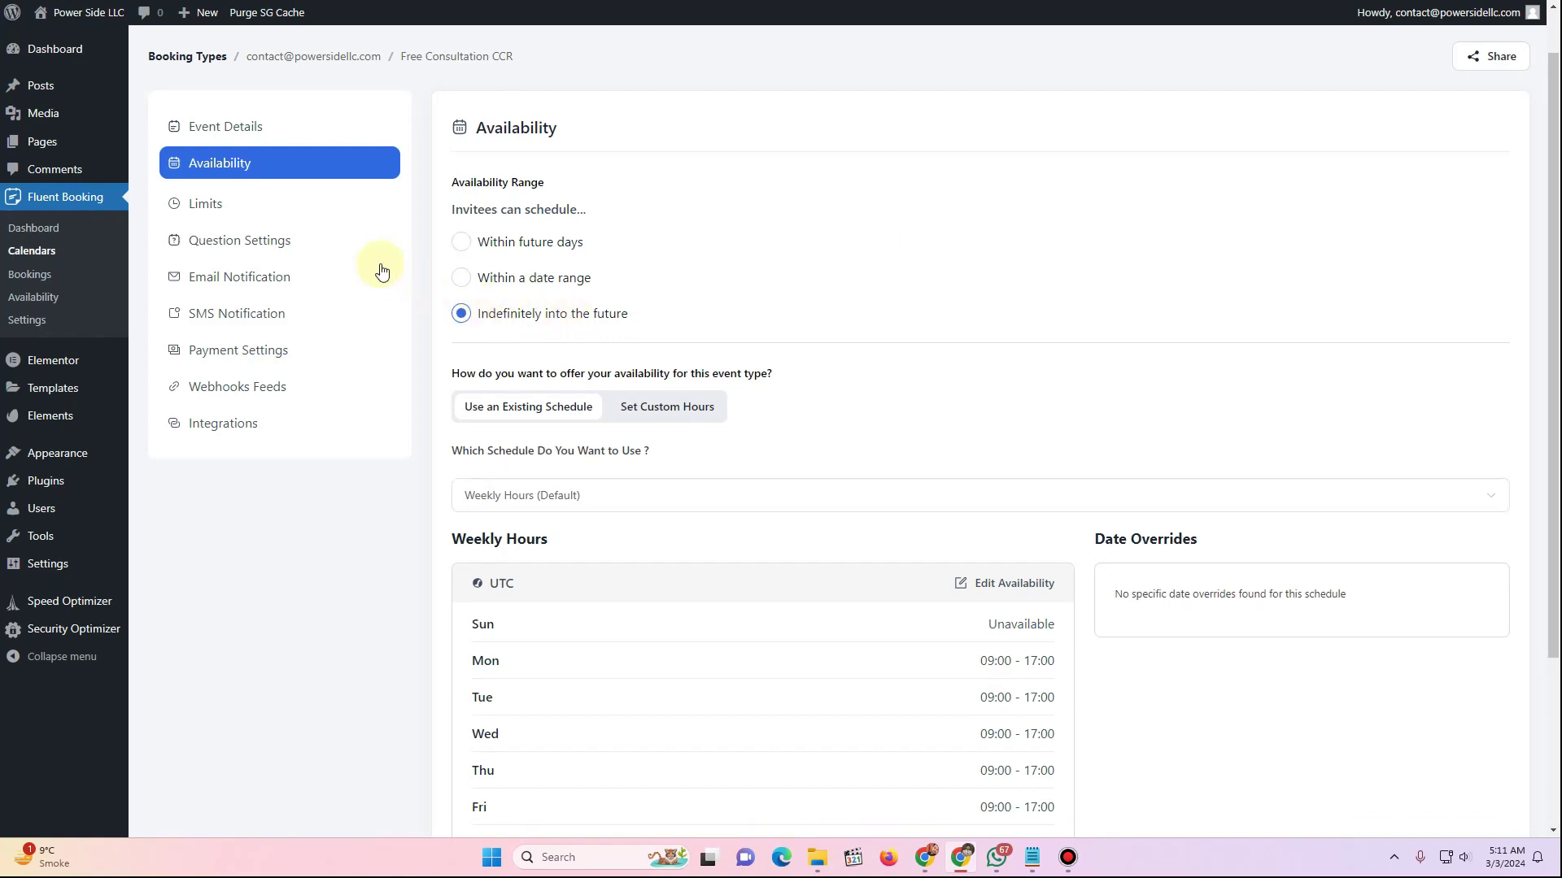
pyautogui.scroll(-3, 732, 529)
pyautogui.click(1434, 742)
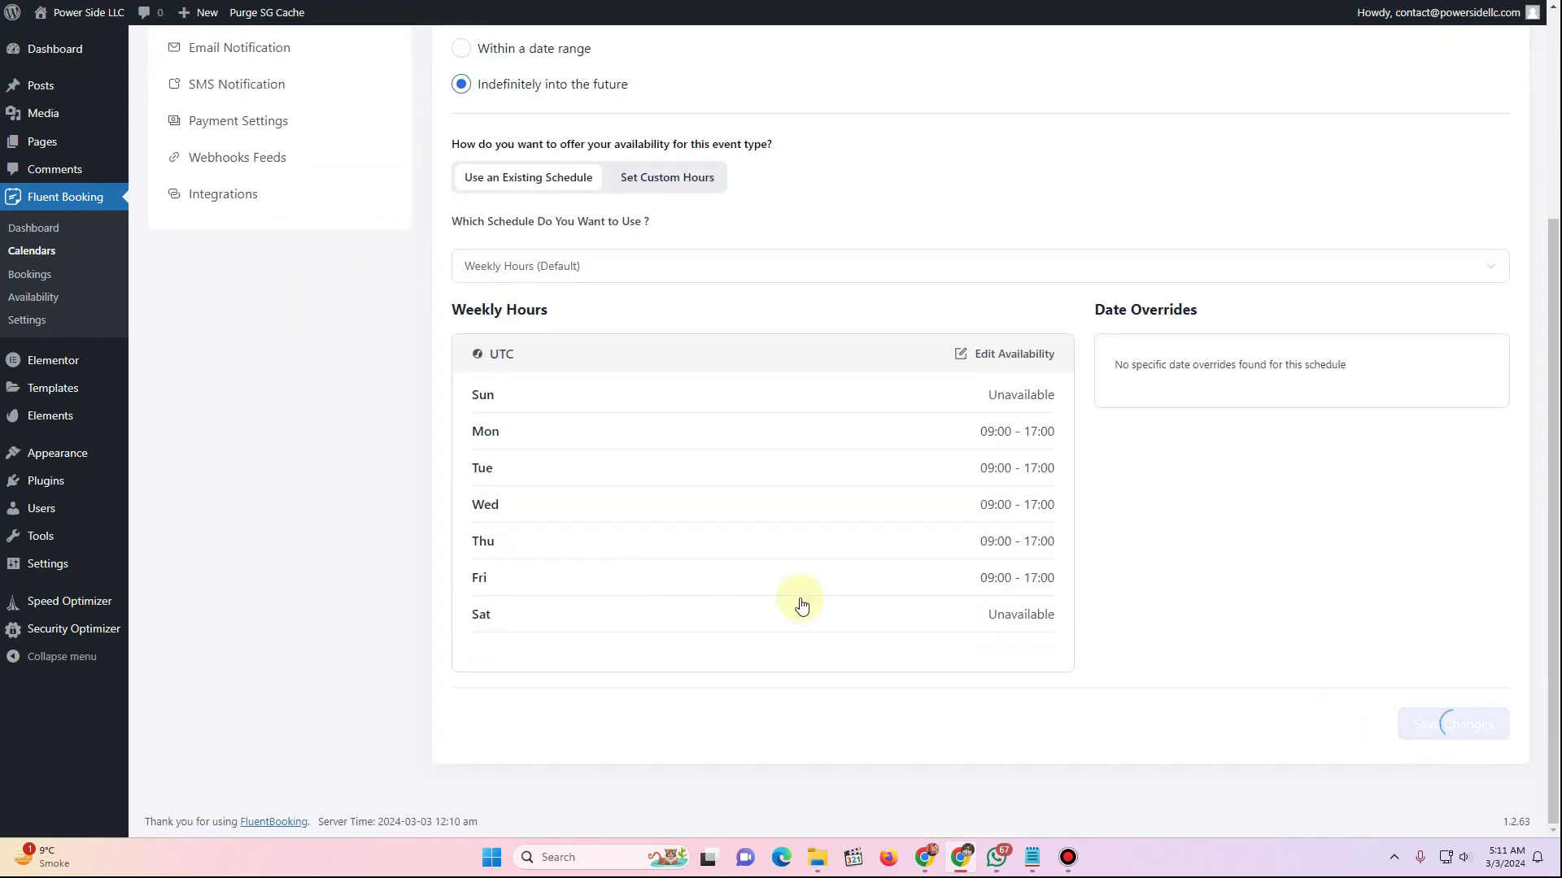
pyautogui.scroll(4, 484, 509)
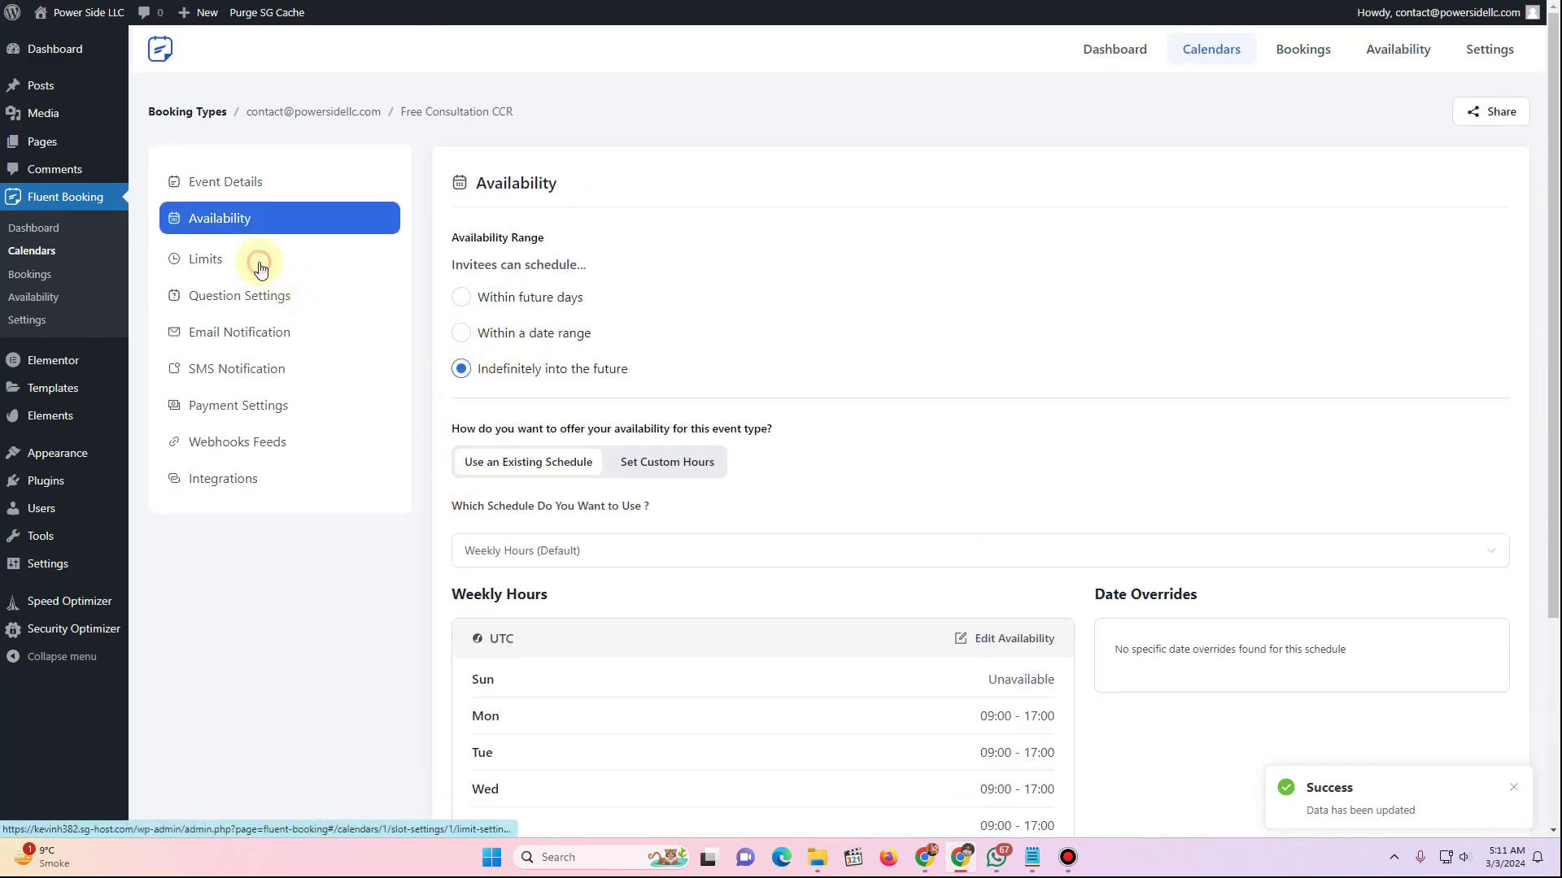
pyautogui.click(259, 265)
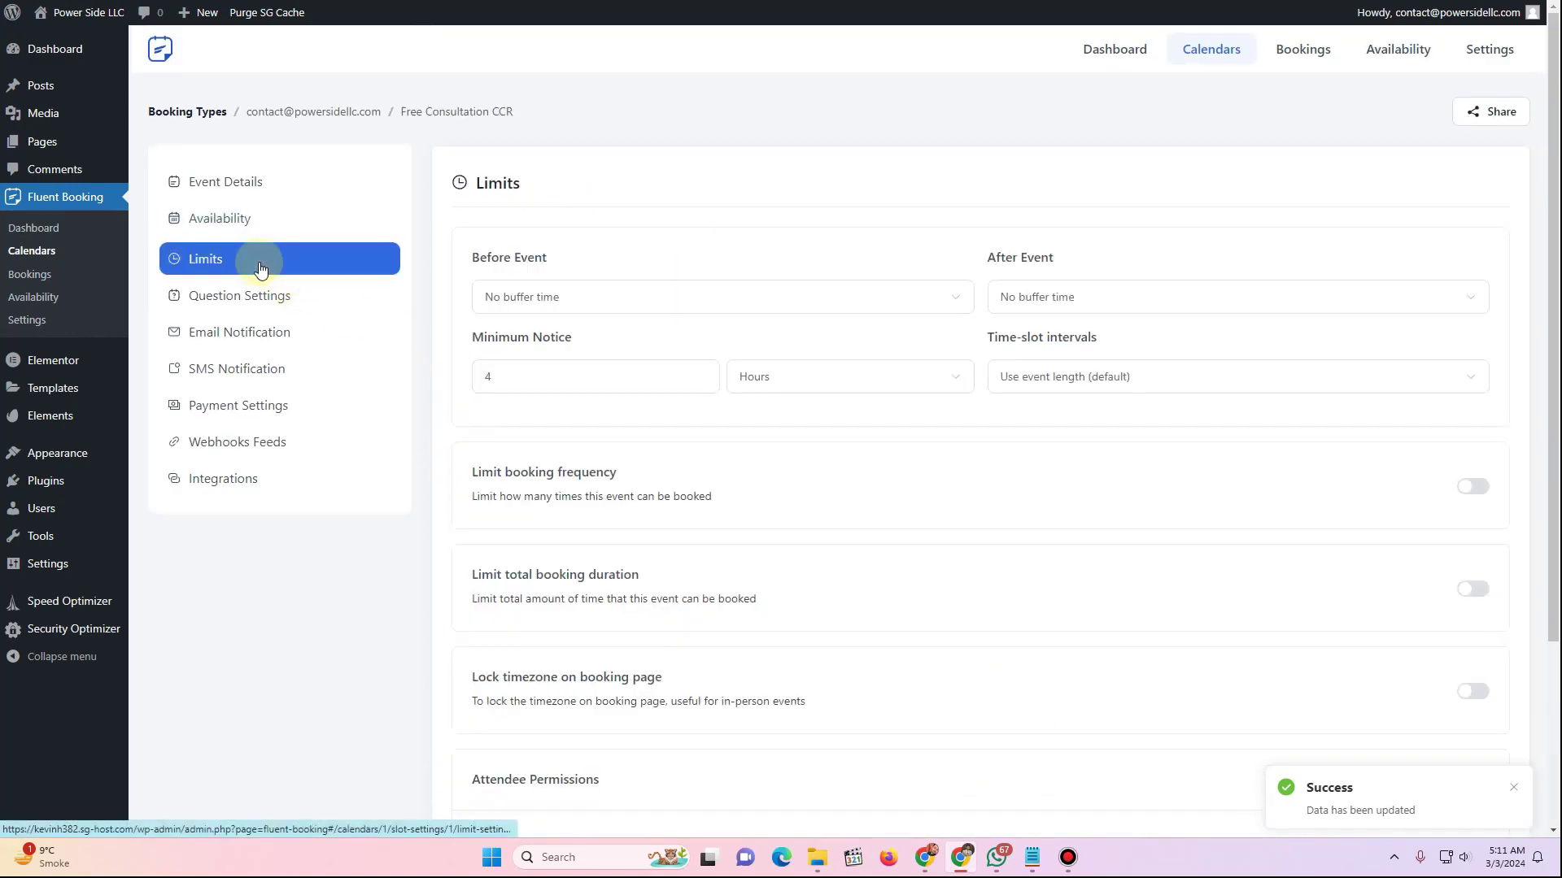
# Set 10-minute buffers before and after events, 2-hour minimum notice, and 15-minute time-slot intervals
pyautogui.click(575, 306)
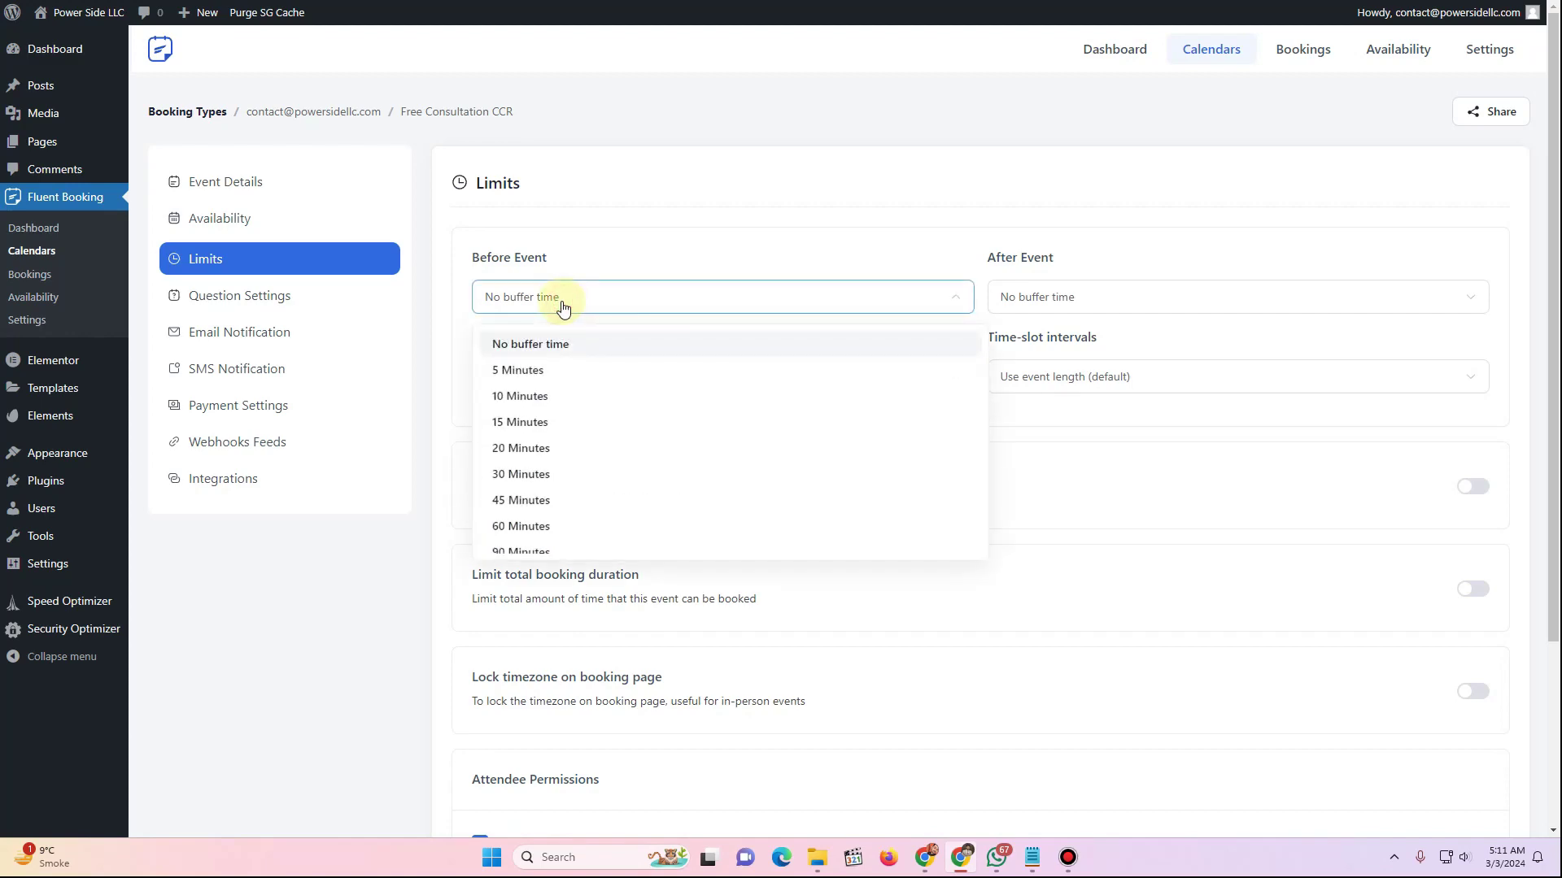
pyautogui.click(544, 404)
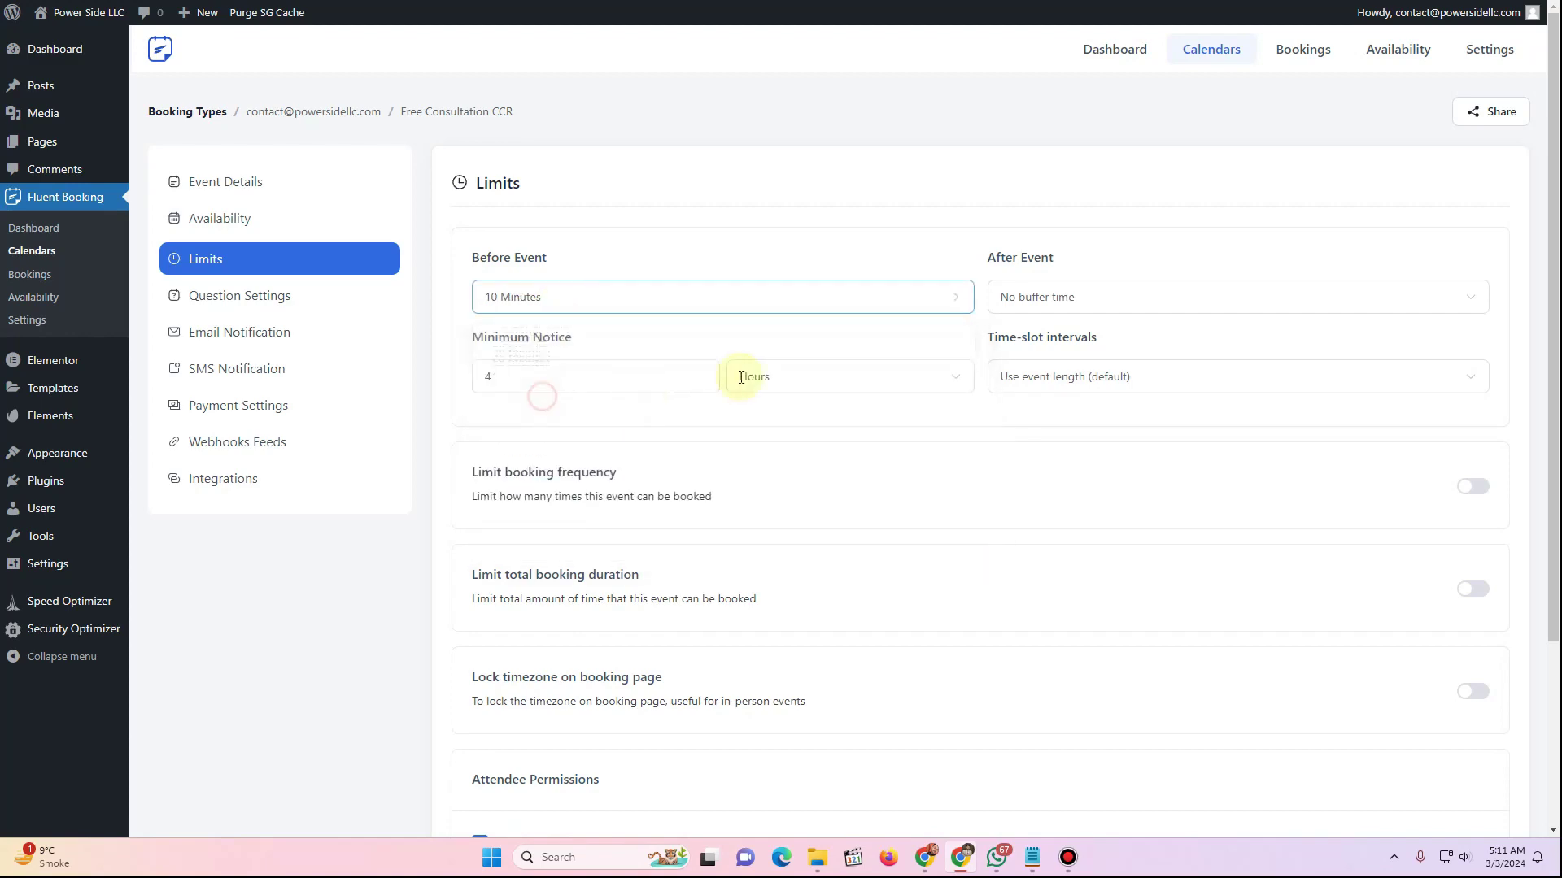
pyautogui.click(1133, 297)
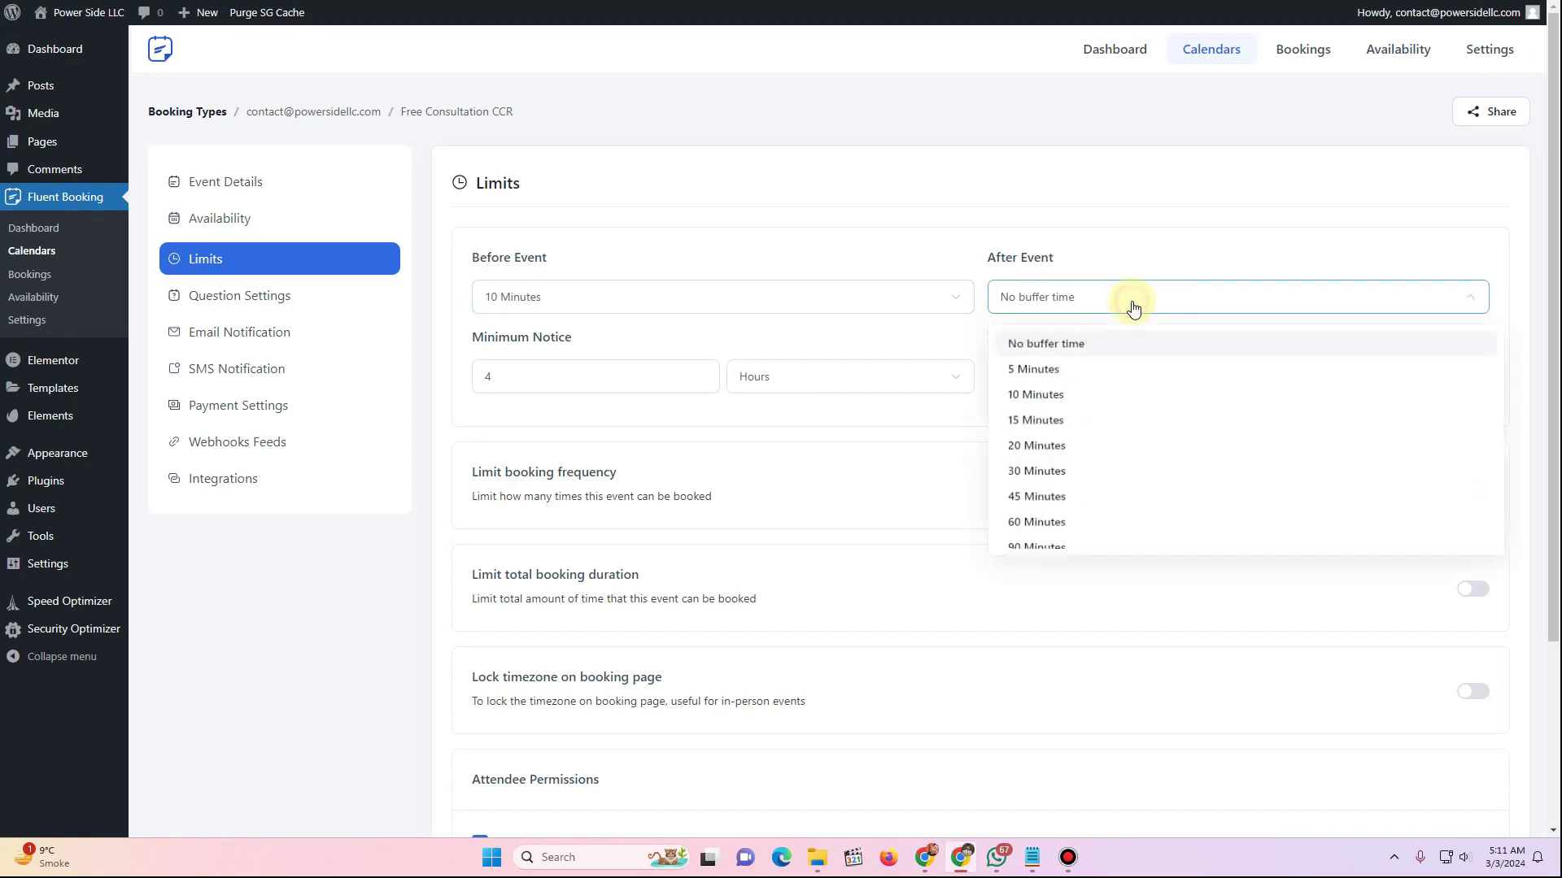
pyautogui.click(1107, 397)
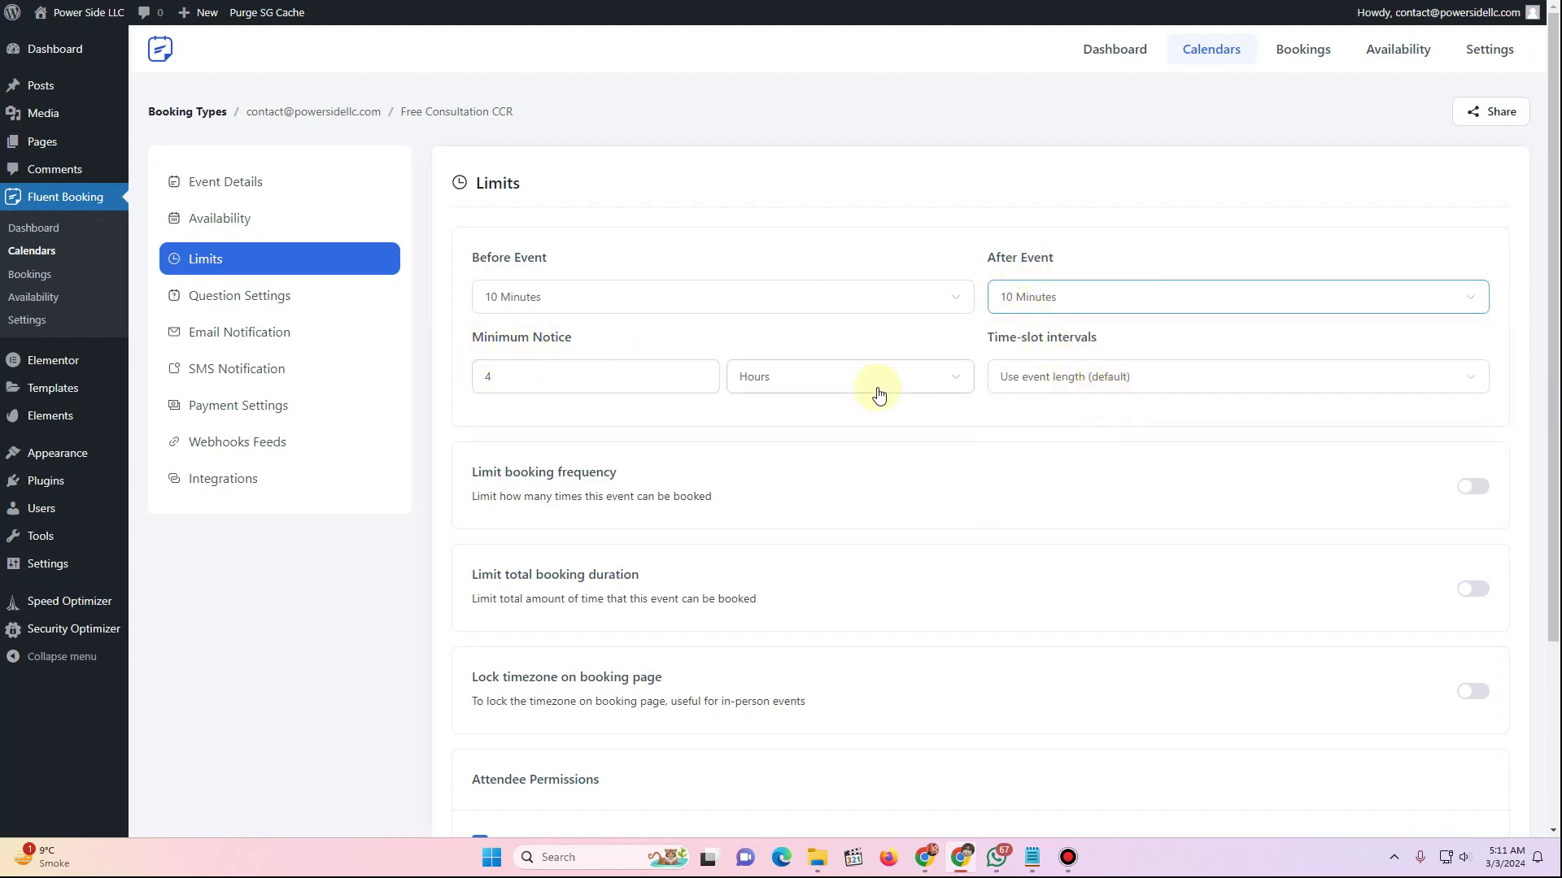
pyautogui.click(528, 372)
pyautogui.press('BackSpace')
pyautogui.write('2')
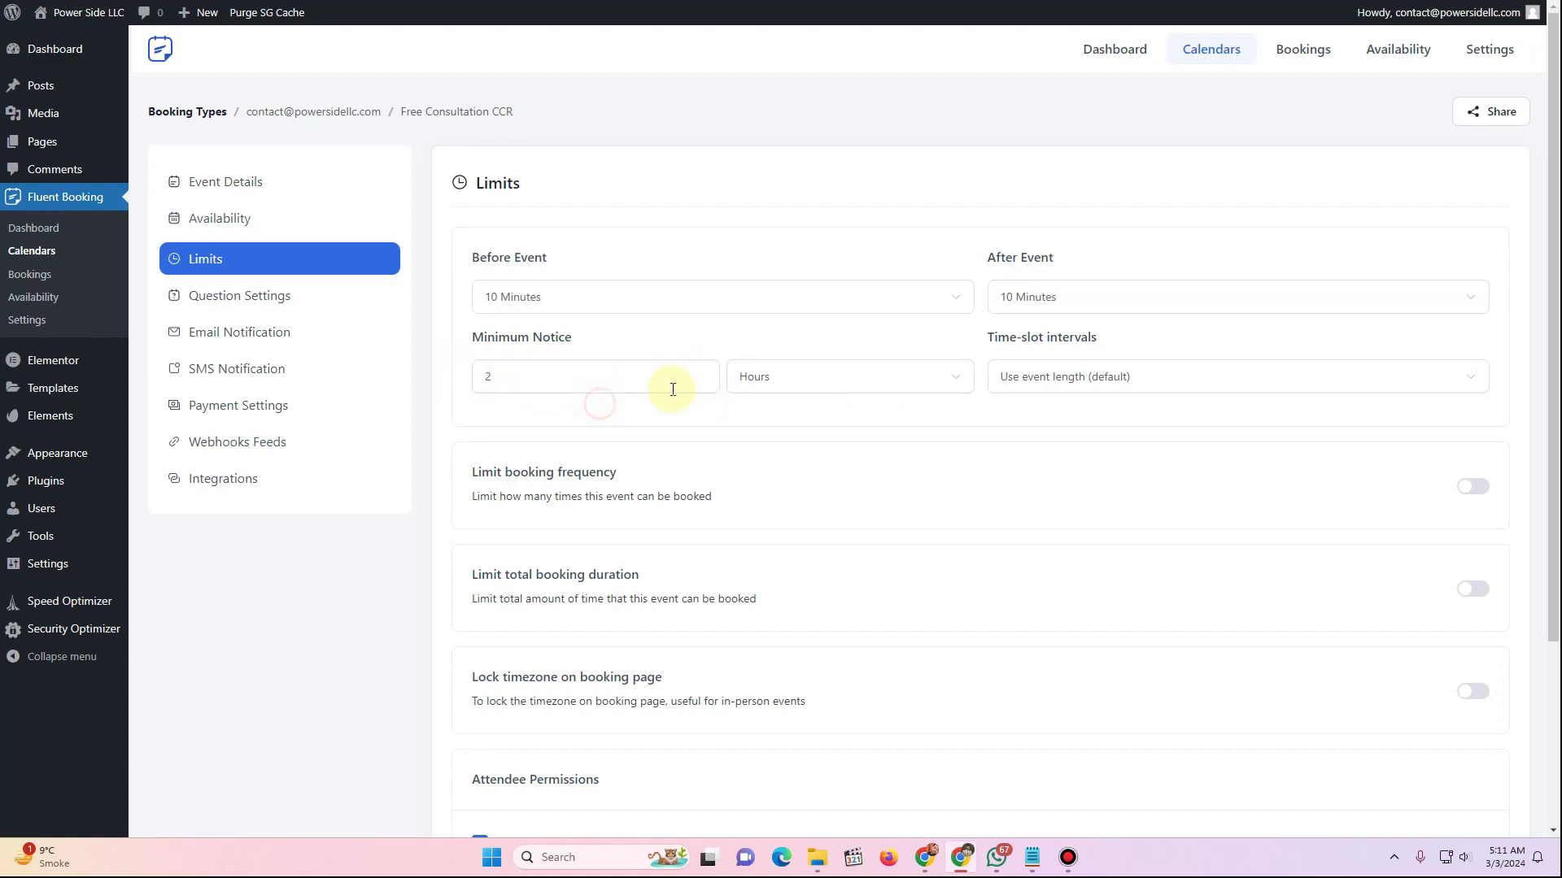
pyautogui.click(1107, 384)
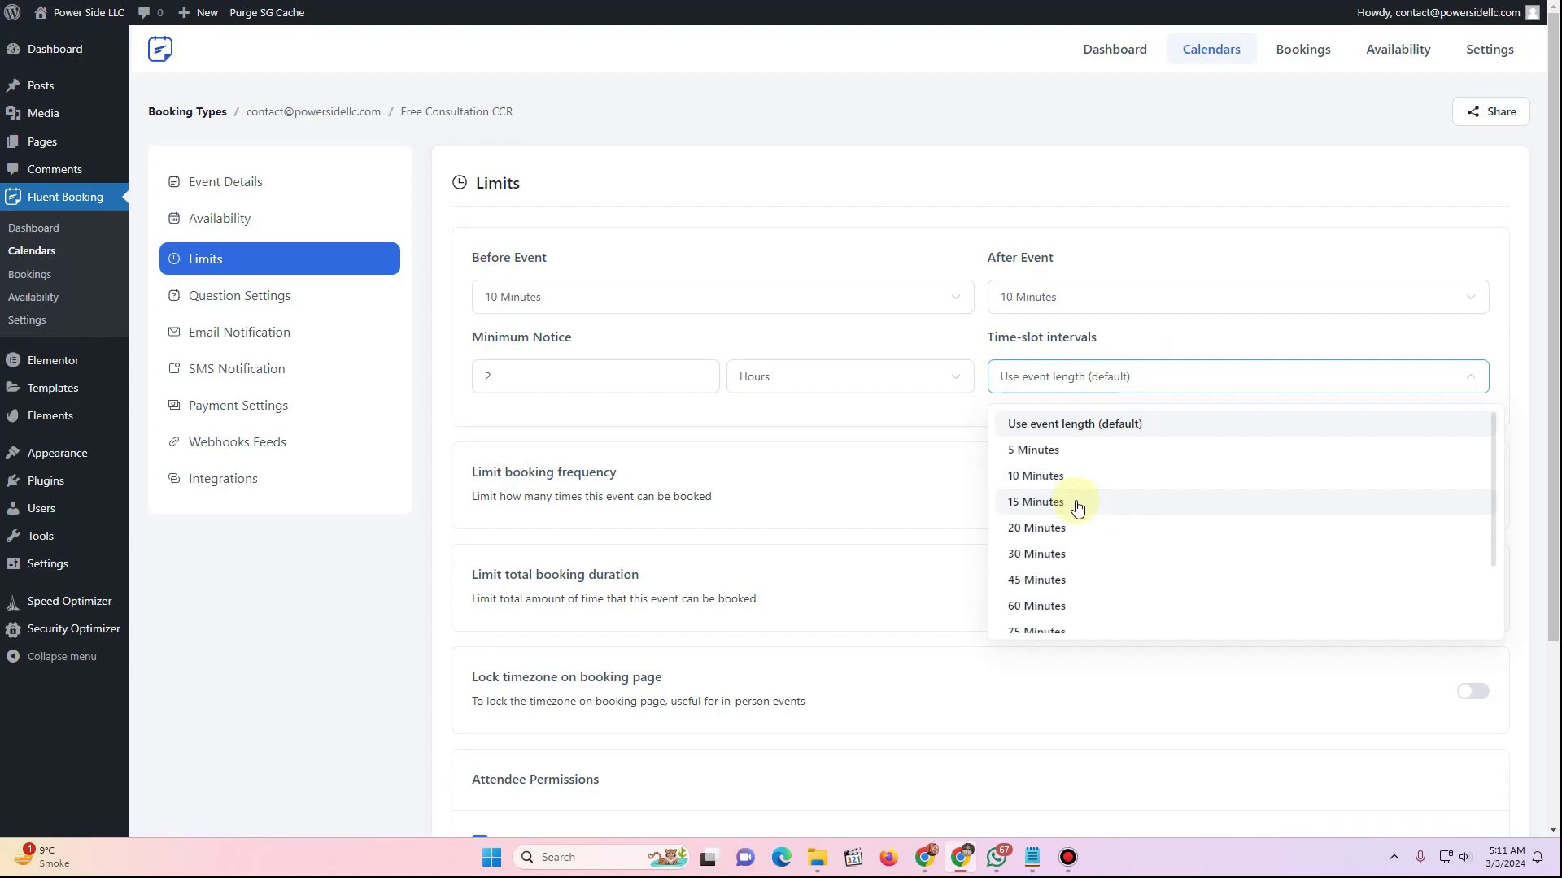
pyautogui.click(1078, 504)
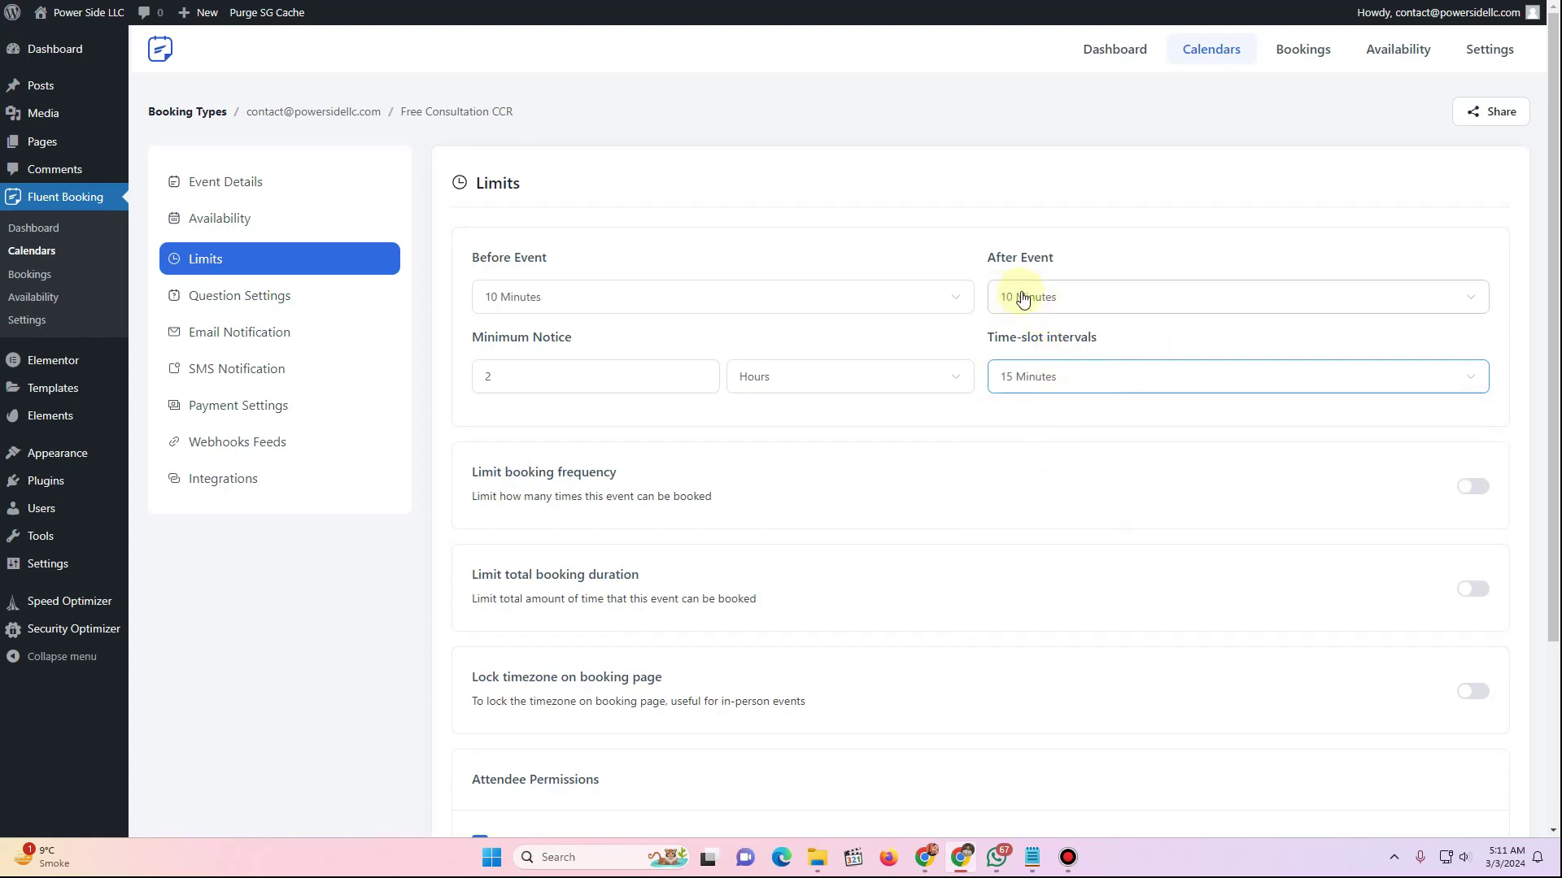
# Lock the booking timezone to America/Inuvik, turn off attendee cancellation, and save the limits
pyautogui.scroll(-3, 893, 450)
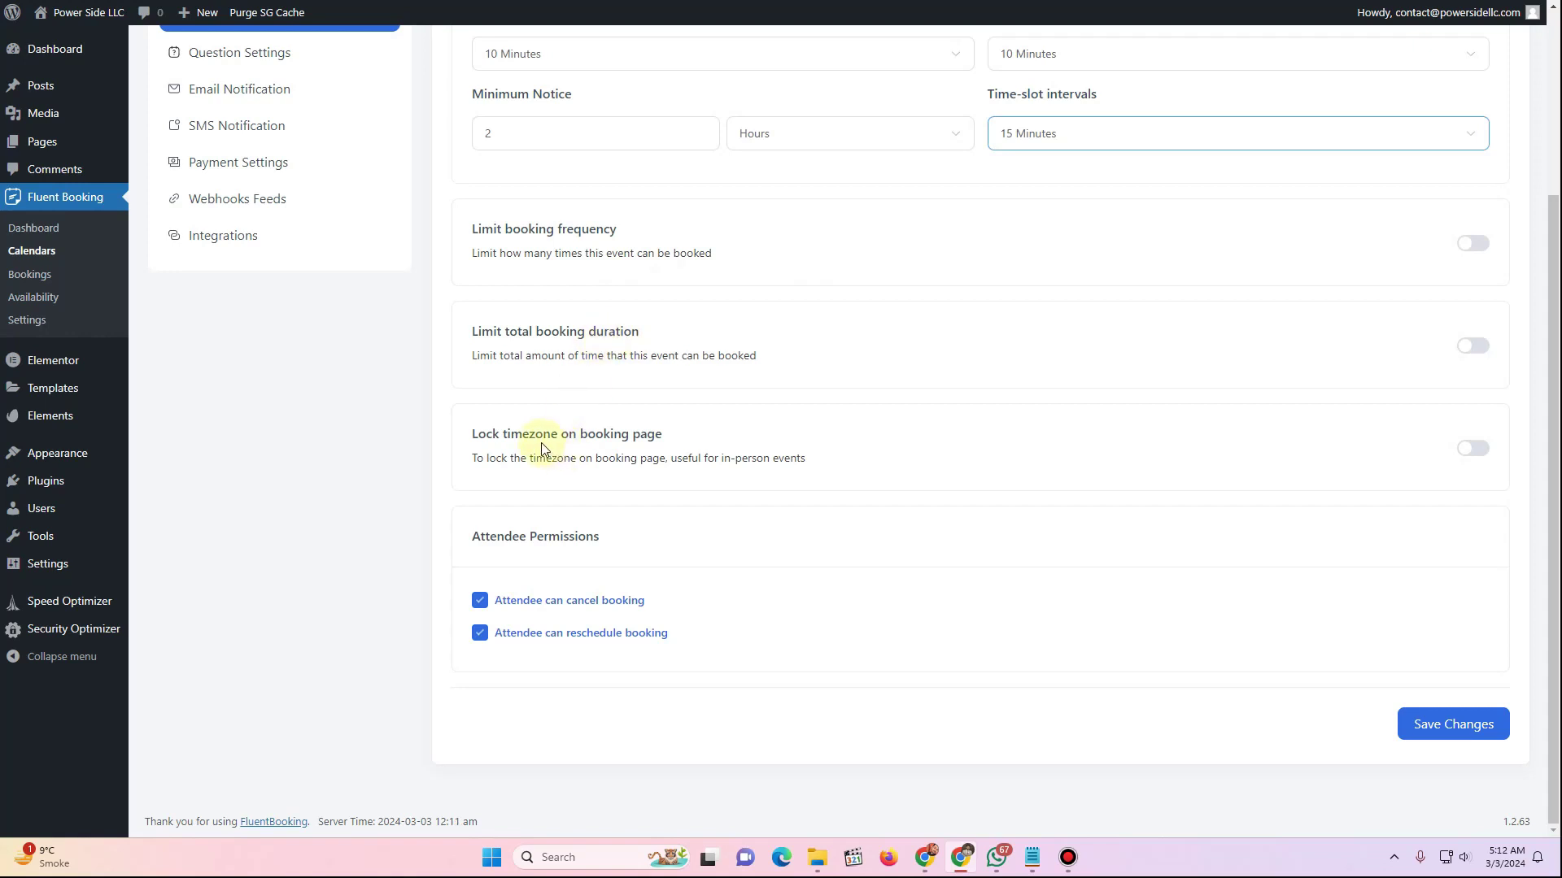
pyautogui.click(1474, 449)
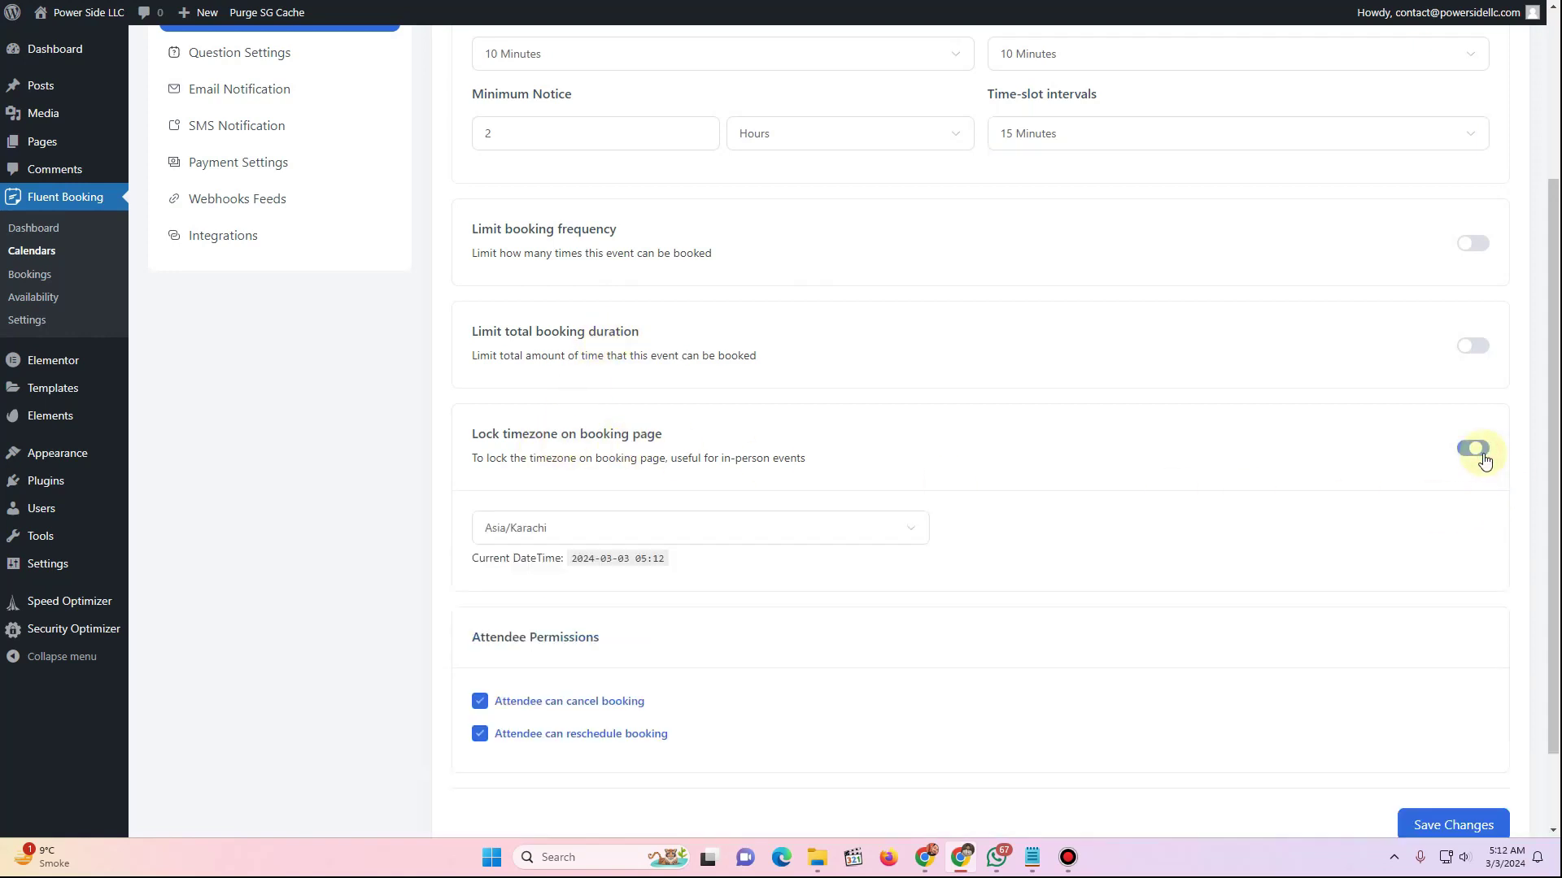
pyautogui.click(718, 530)
pyautogui.scroll(20, 663, 646)
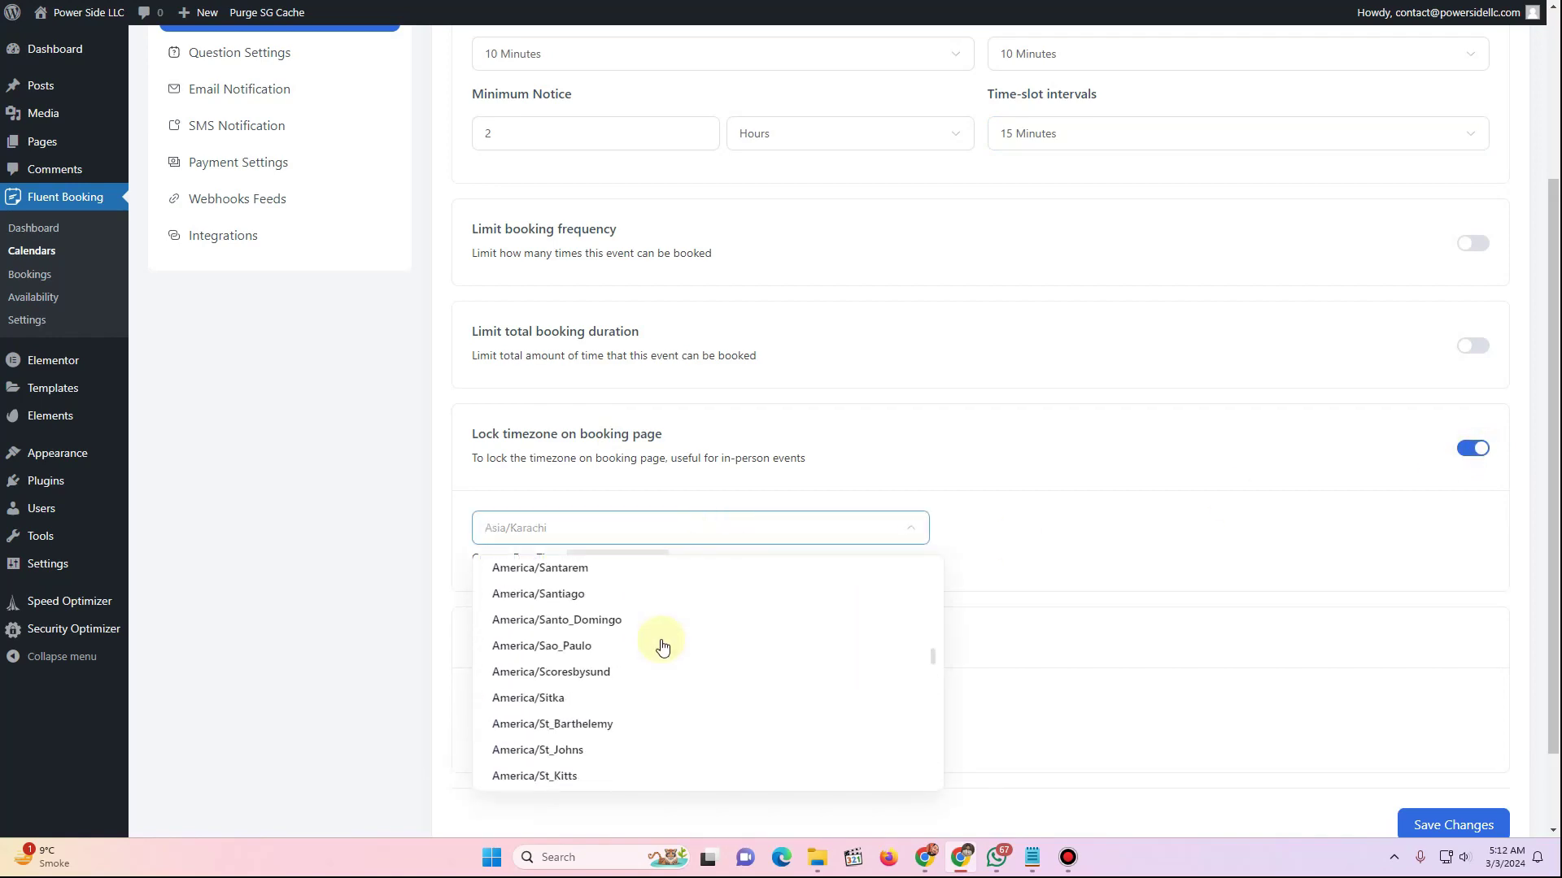
pyautogui.scroll(2, 663, 647)
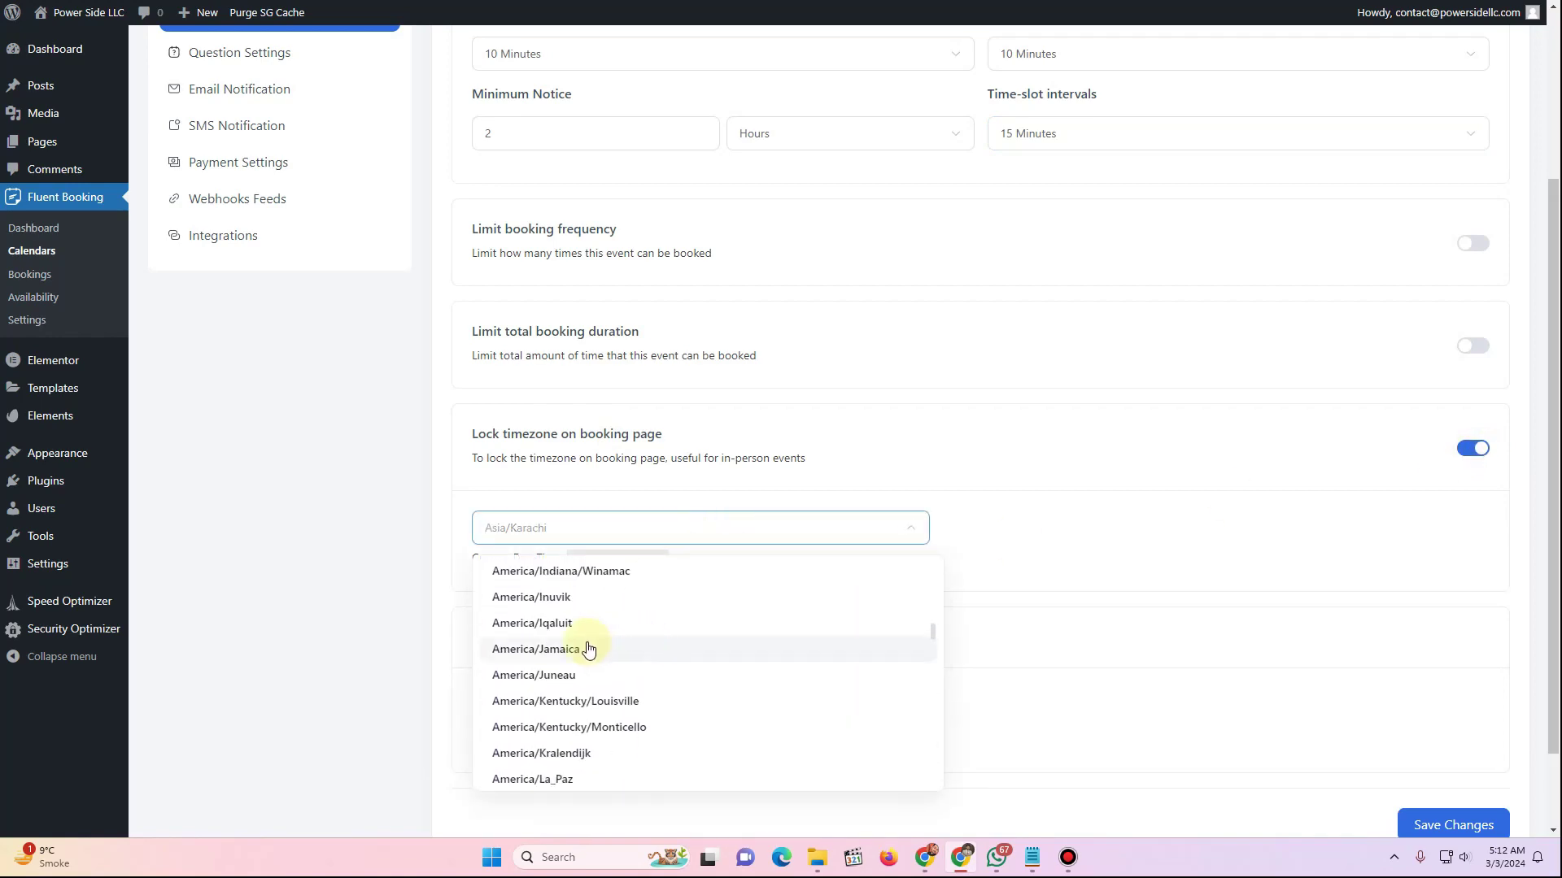
pyautogui.click(593, 598)
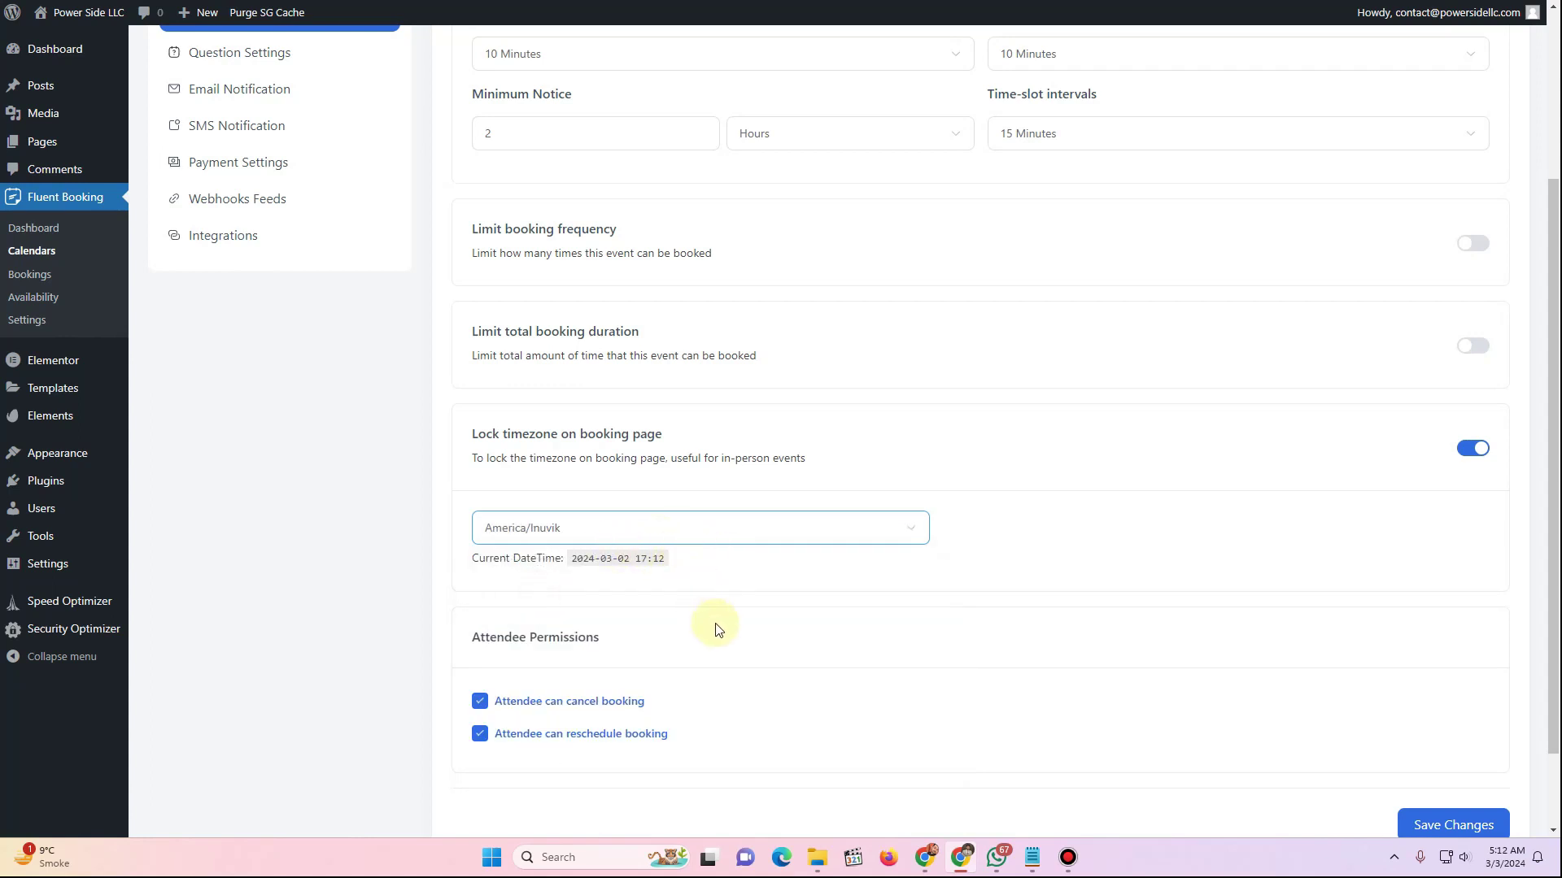
pyautogui.scroll(-2, 464, 582)
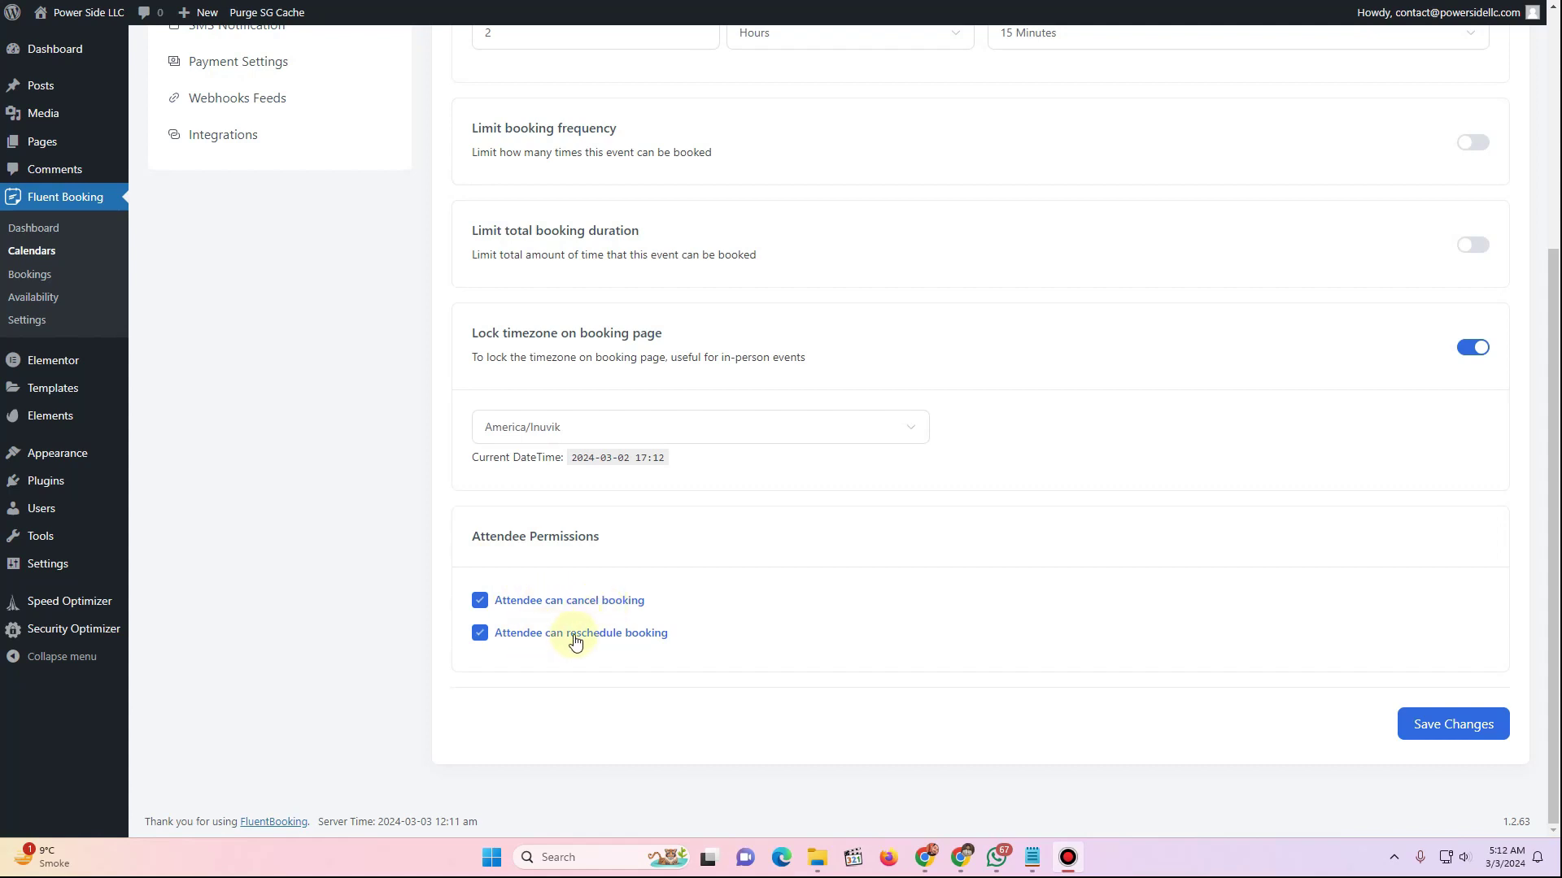
pyautogui.click(481, 601)
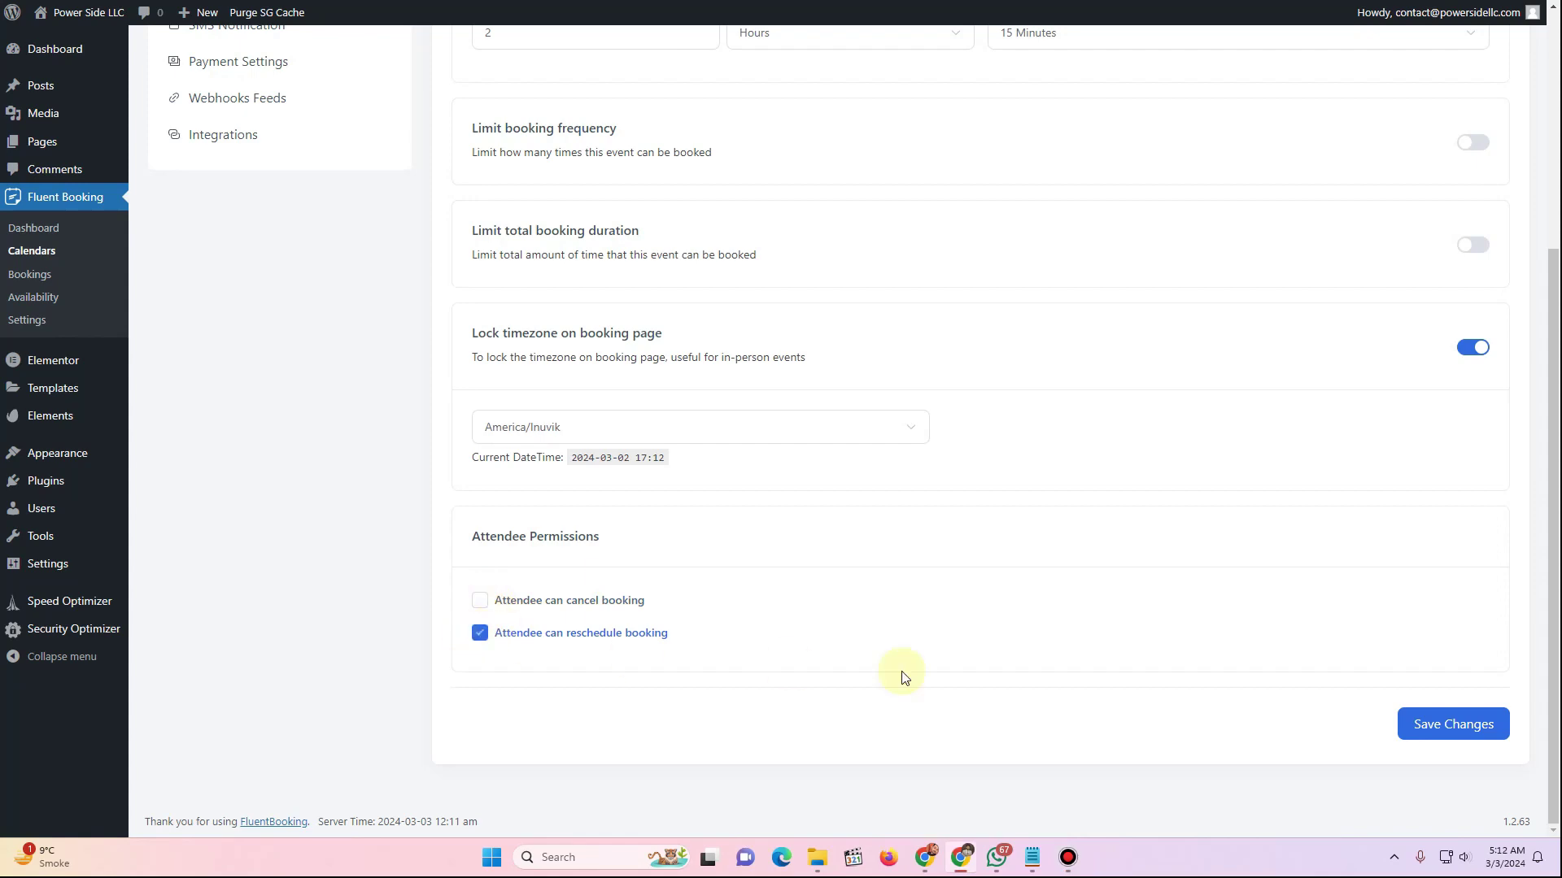
pyautogui.click(1427, 728)
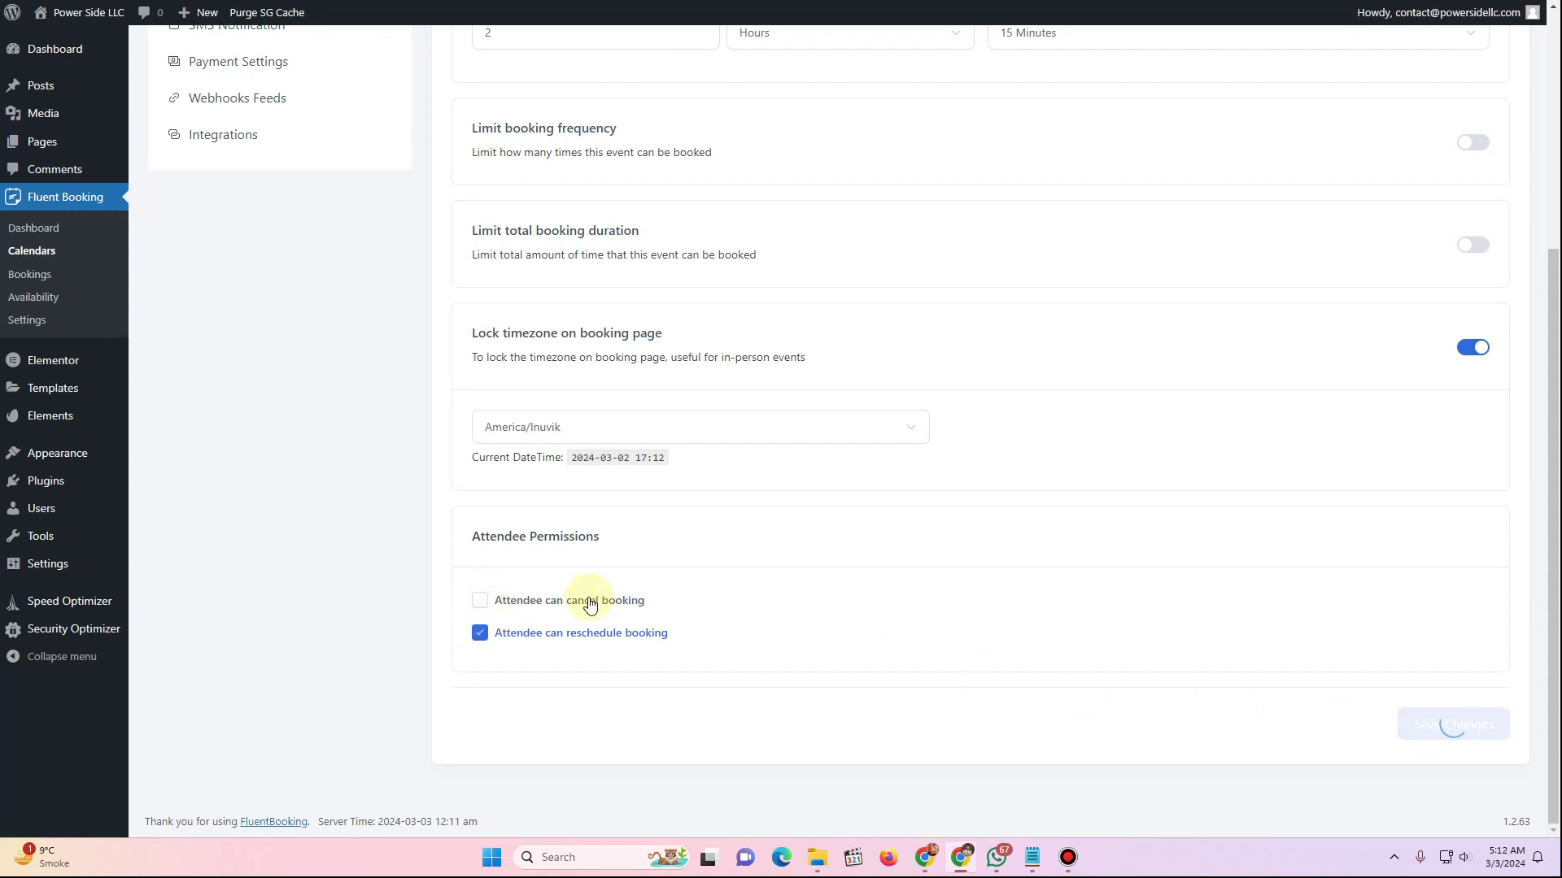
pyautogui.scroll(5, 314, 342)
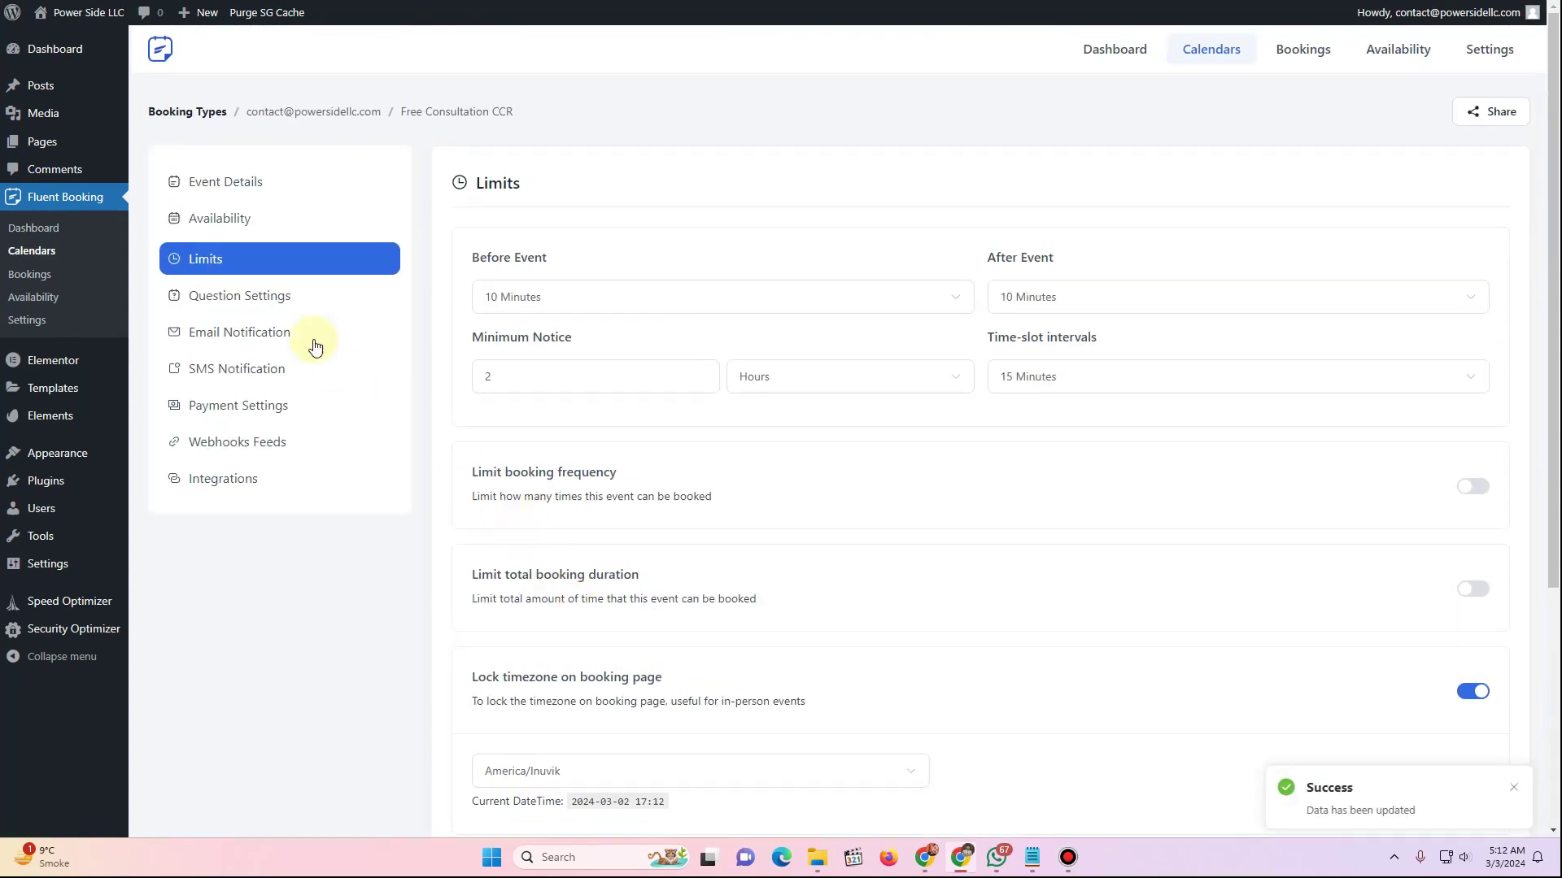
# Add a required Phone-type question labelled 'Phone Number' and move it above Additional Guests
pyautogui.click(276, 305)
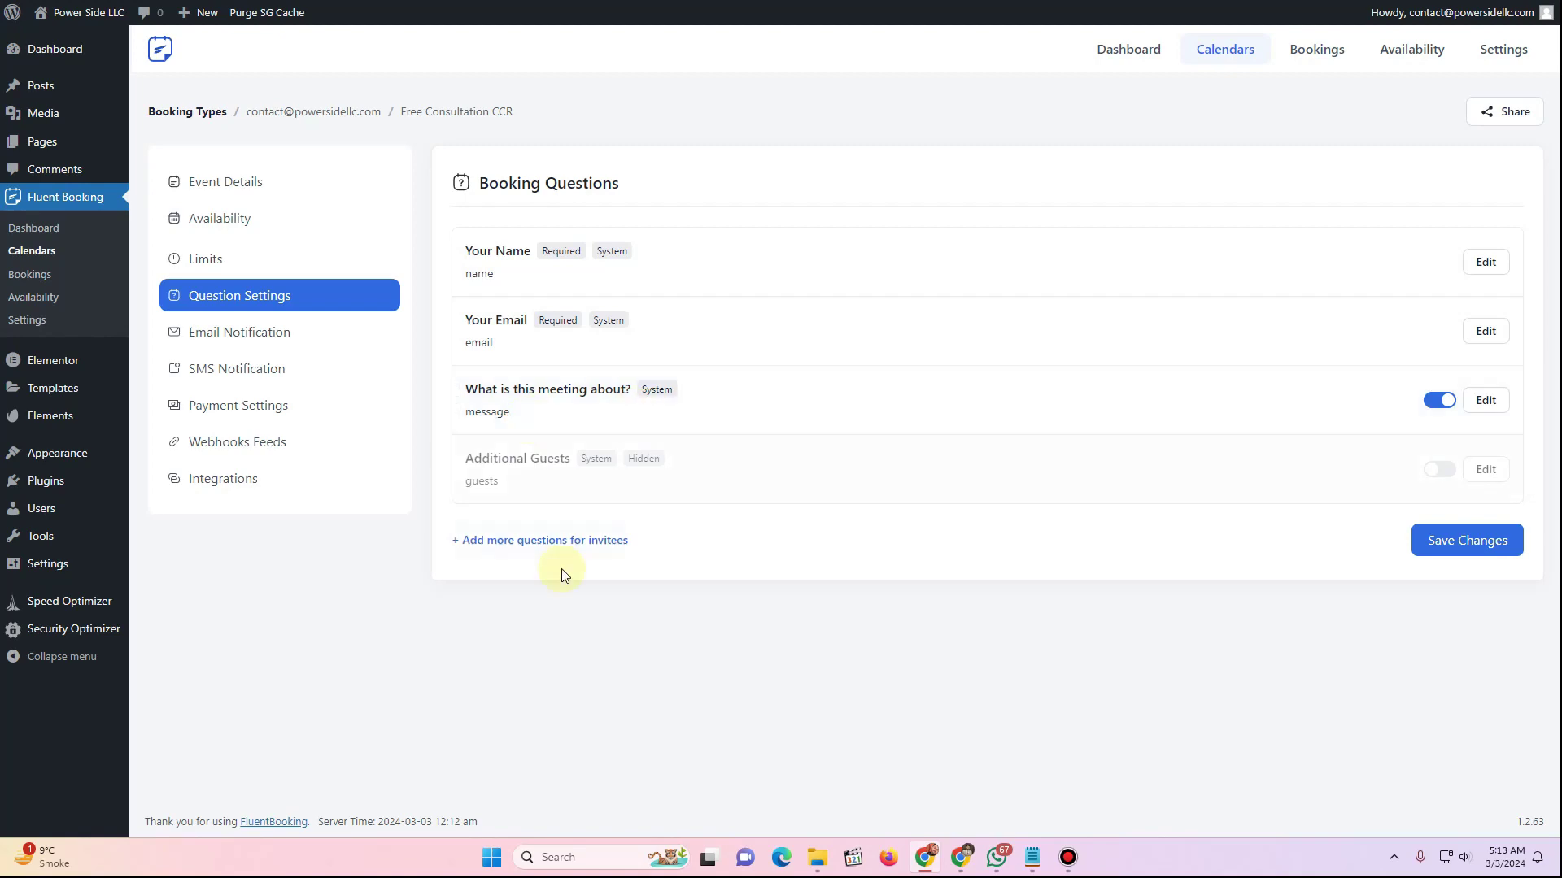
pyautogui.click(560, 541)
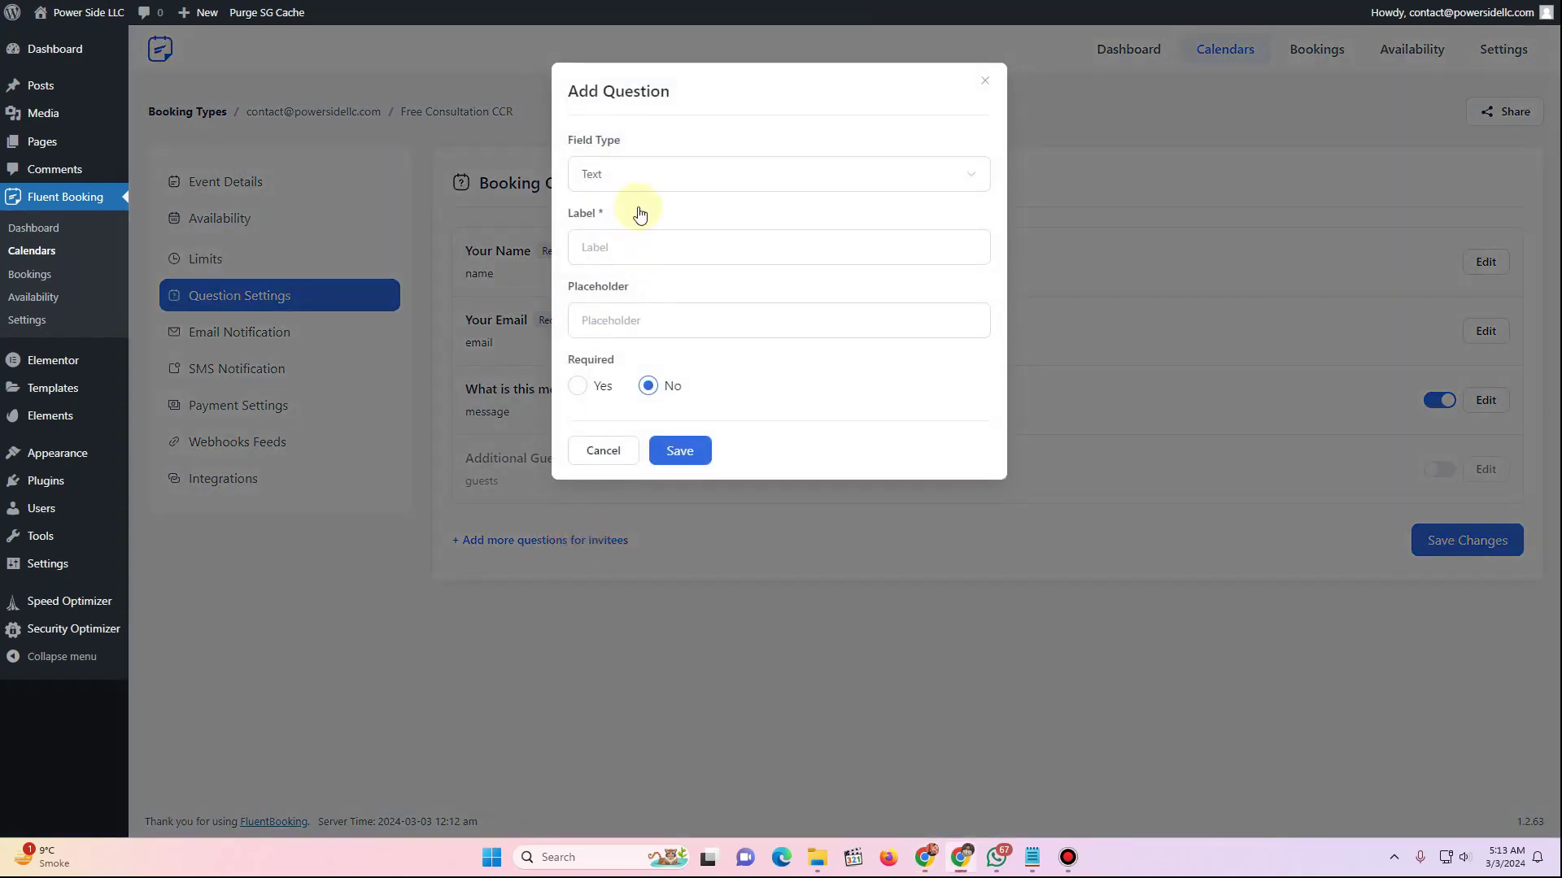
pyautogui.click(639, 171)
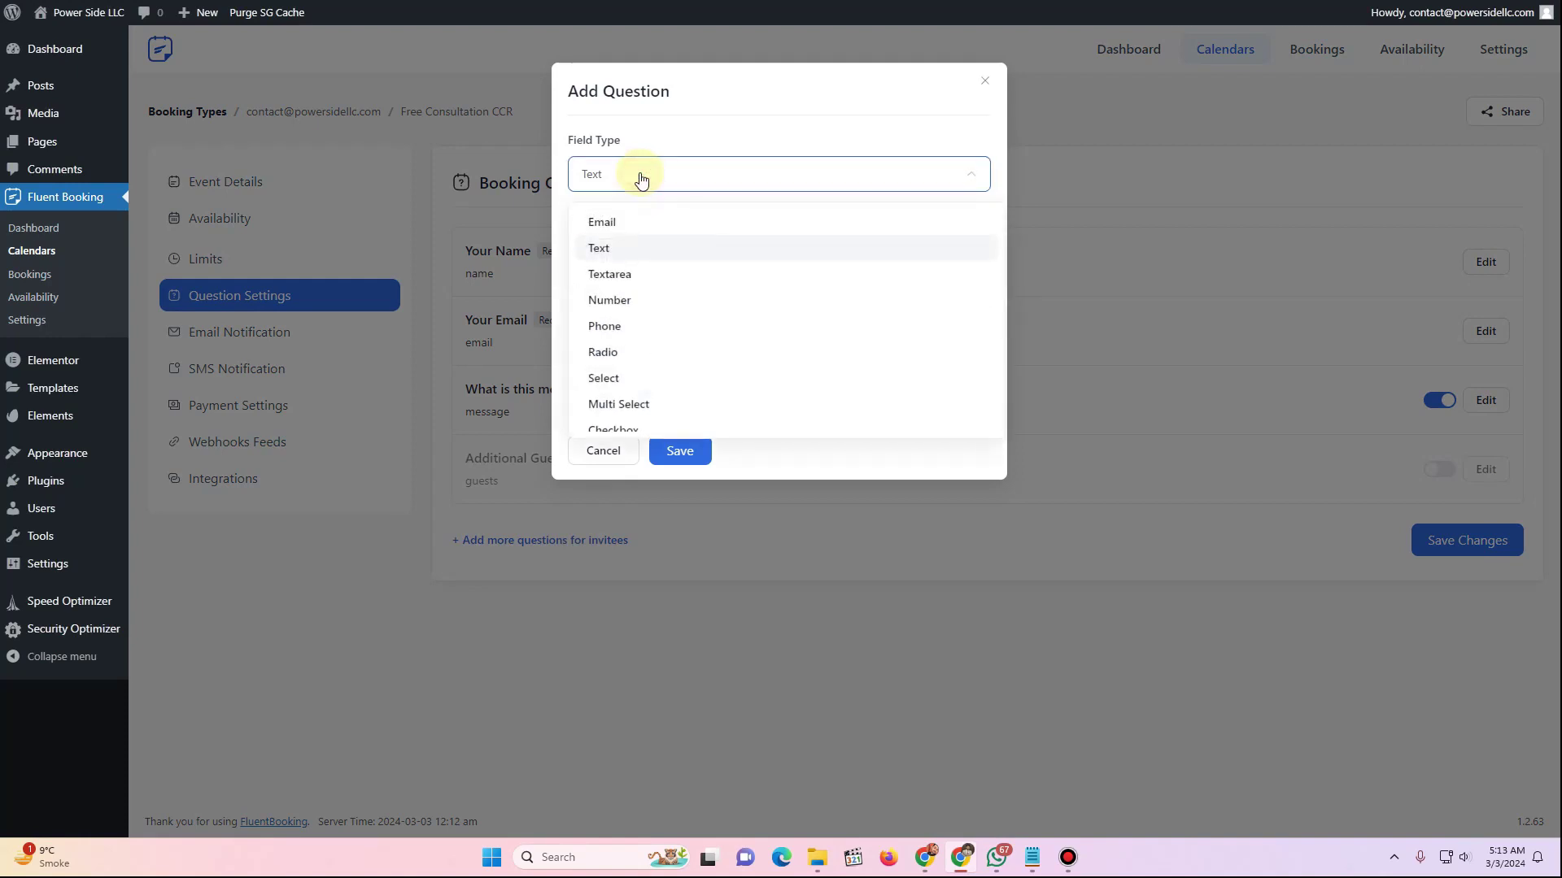
pyautogui.click(612, 326)
pyautogui.click(619, 254)
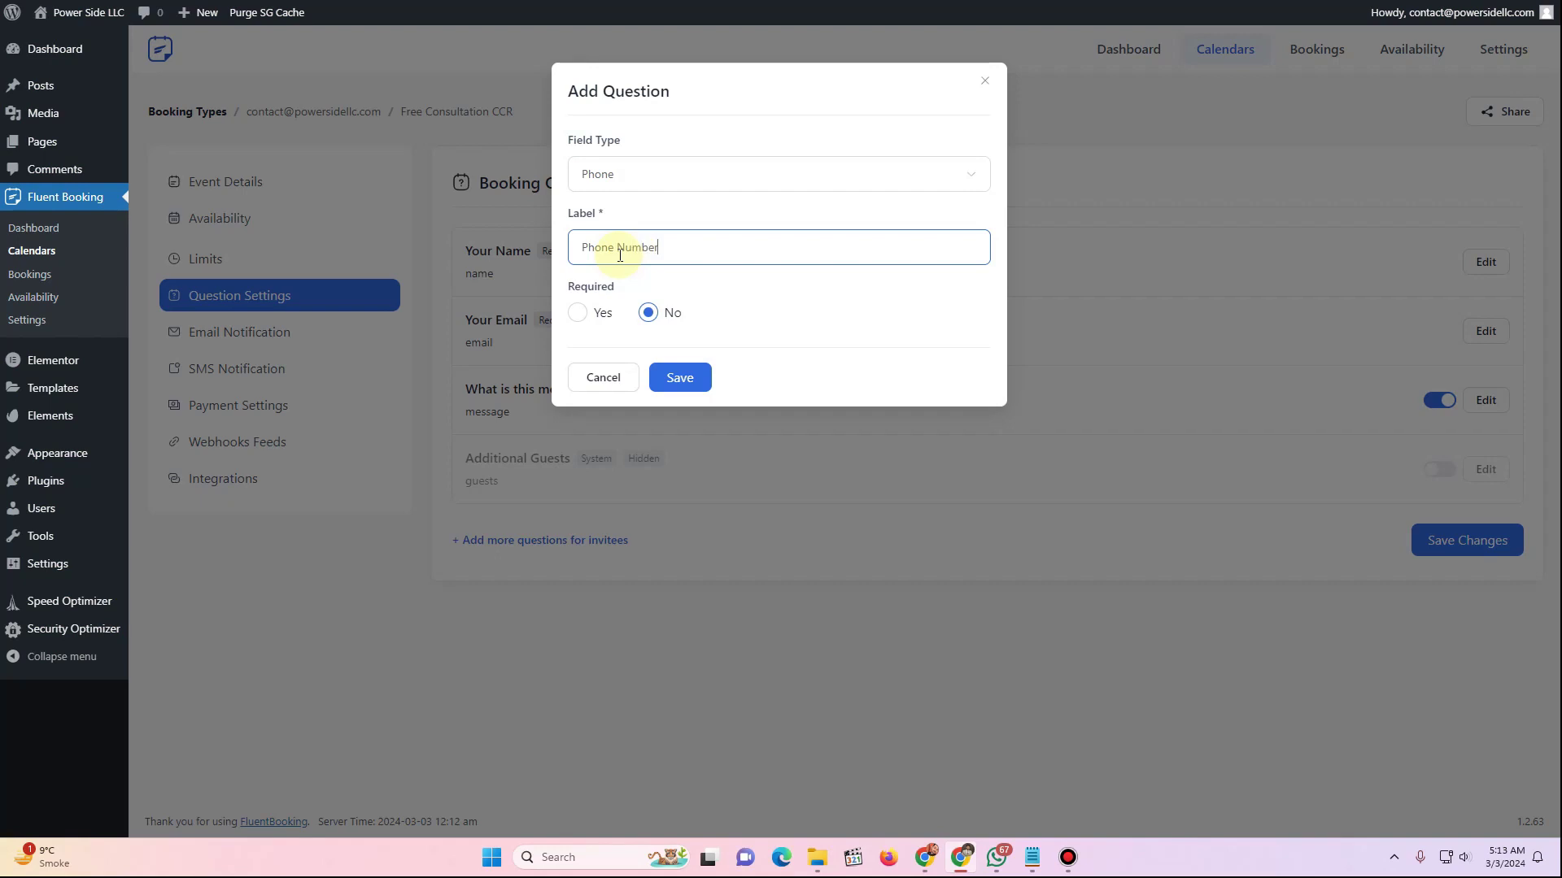
pyautogui.write('Phone Number')
pyautogui.click(578, 312)
pyautogui.click(680, 378)
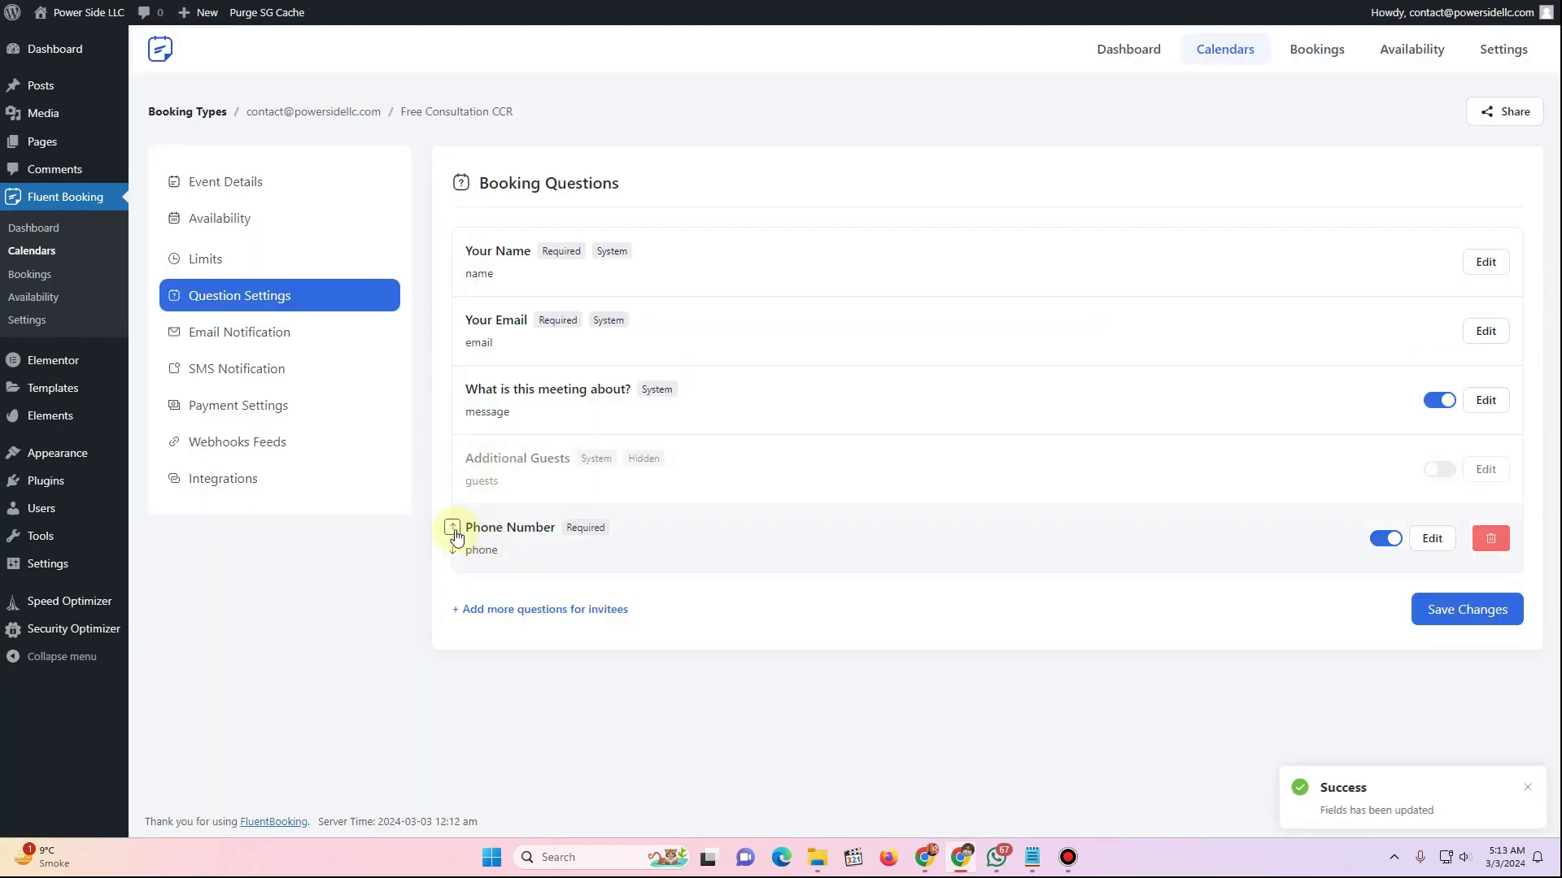
pyautogui.click(453, 528)
# Move Phone Number up, rename the meeting-topic question to 'Subject' with placeholder 'Subject', and save
pyautogui.click(452, 458)
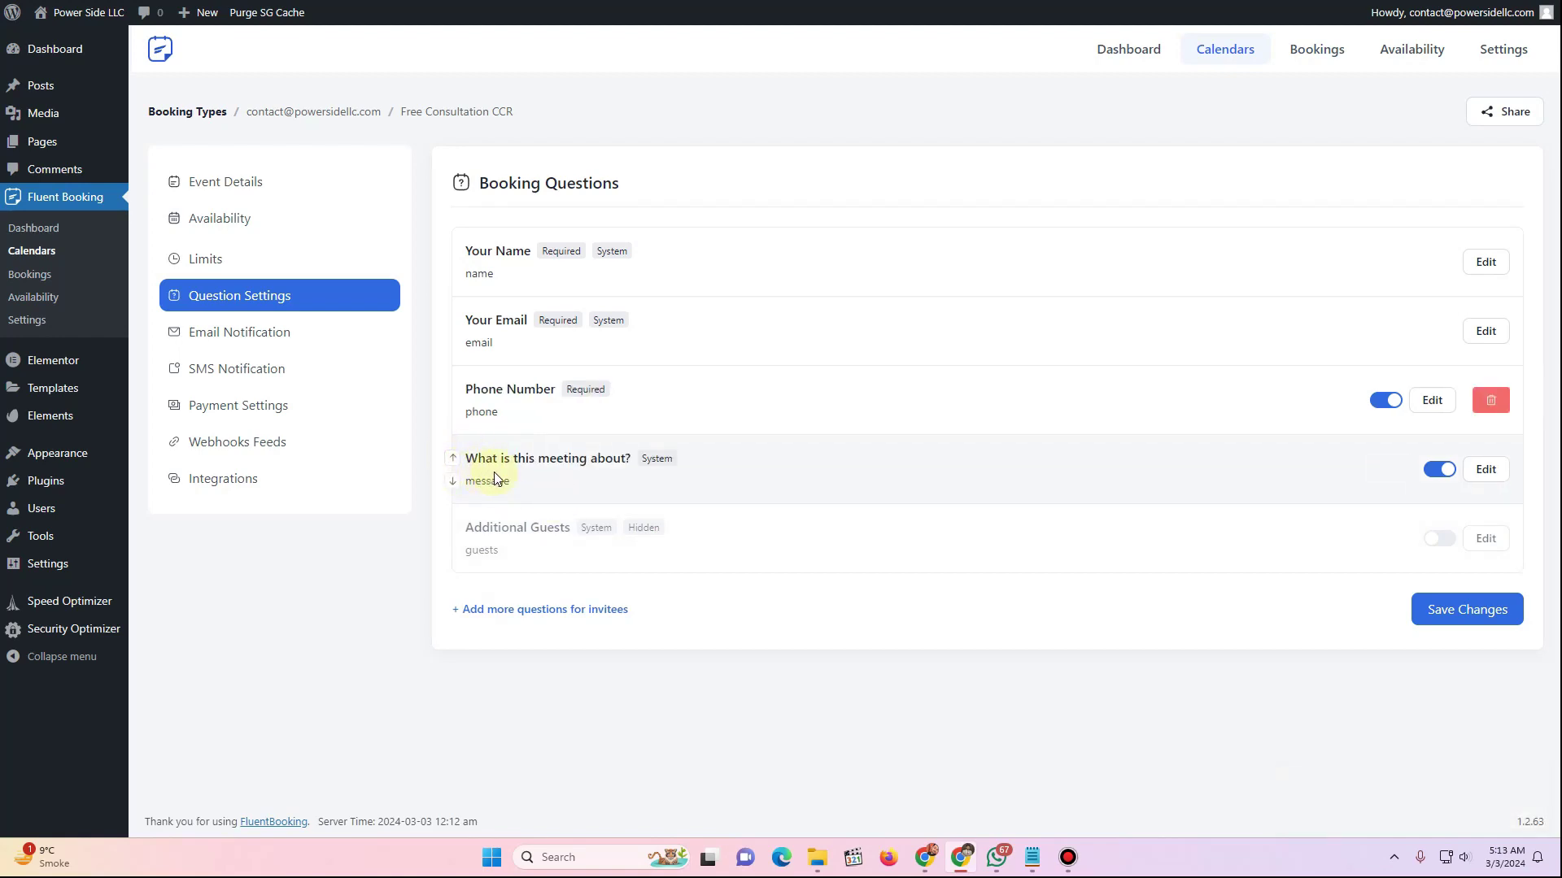
pyautogui.click(1485, 469)
pyautogui.tripleClick(650, 273)
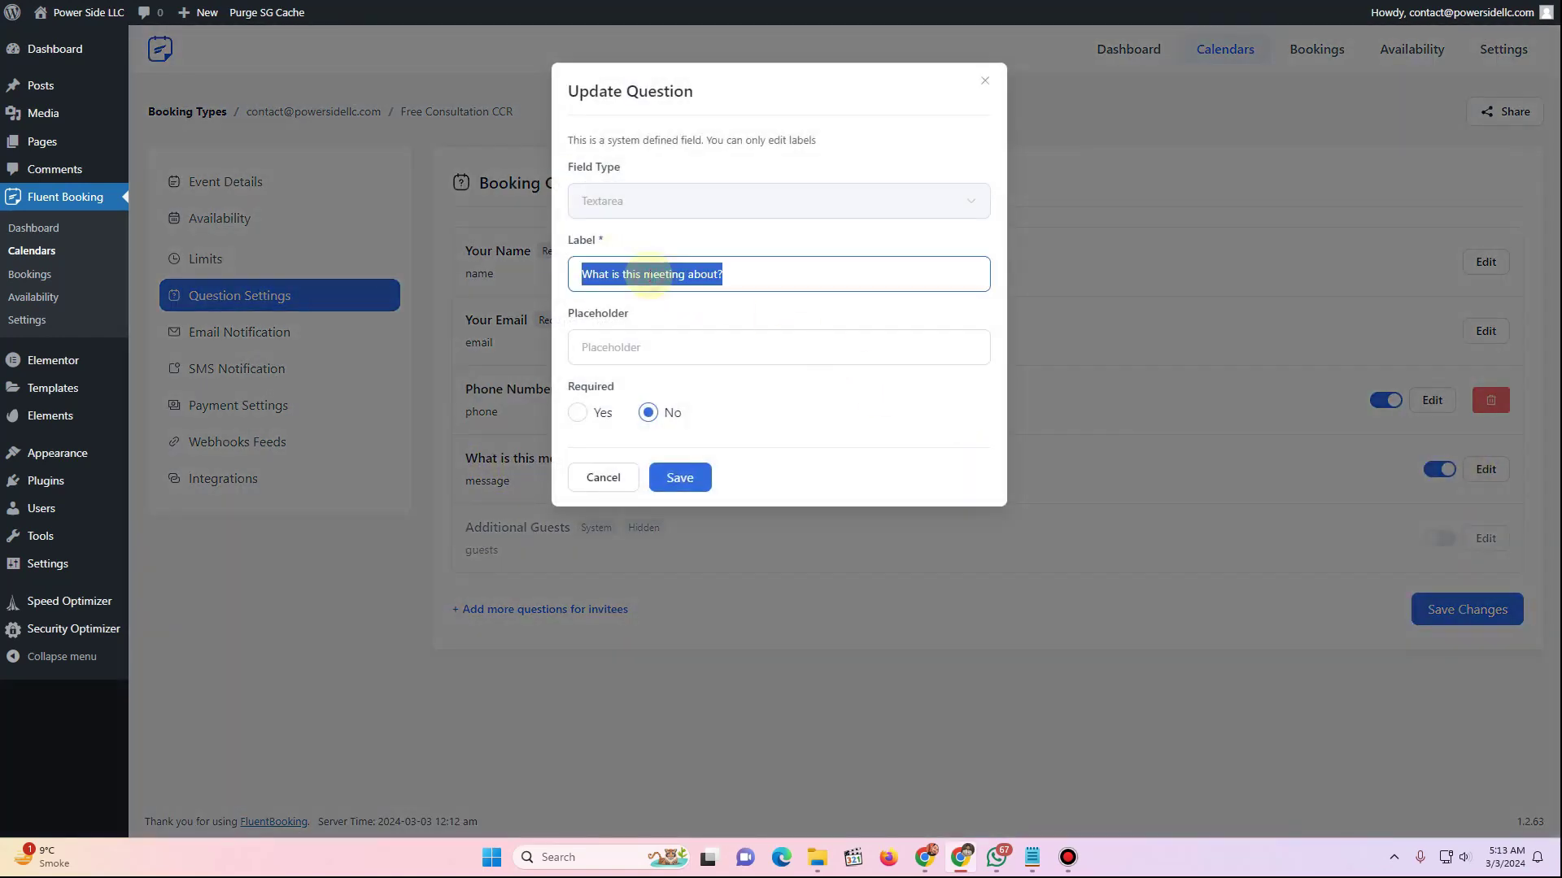
pyautogui.write('Subject')
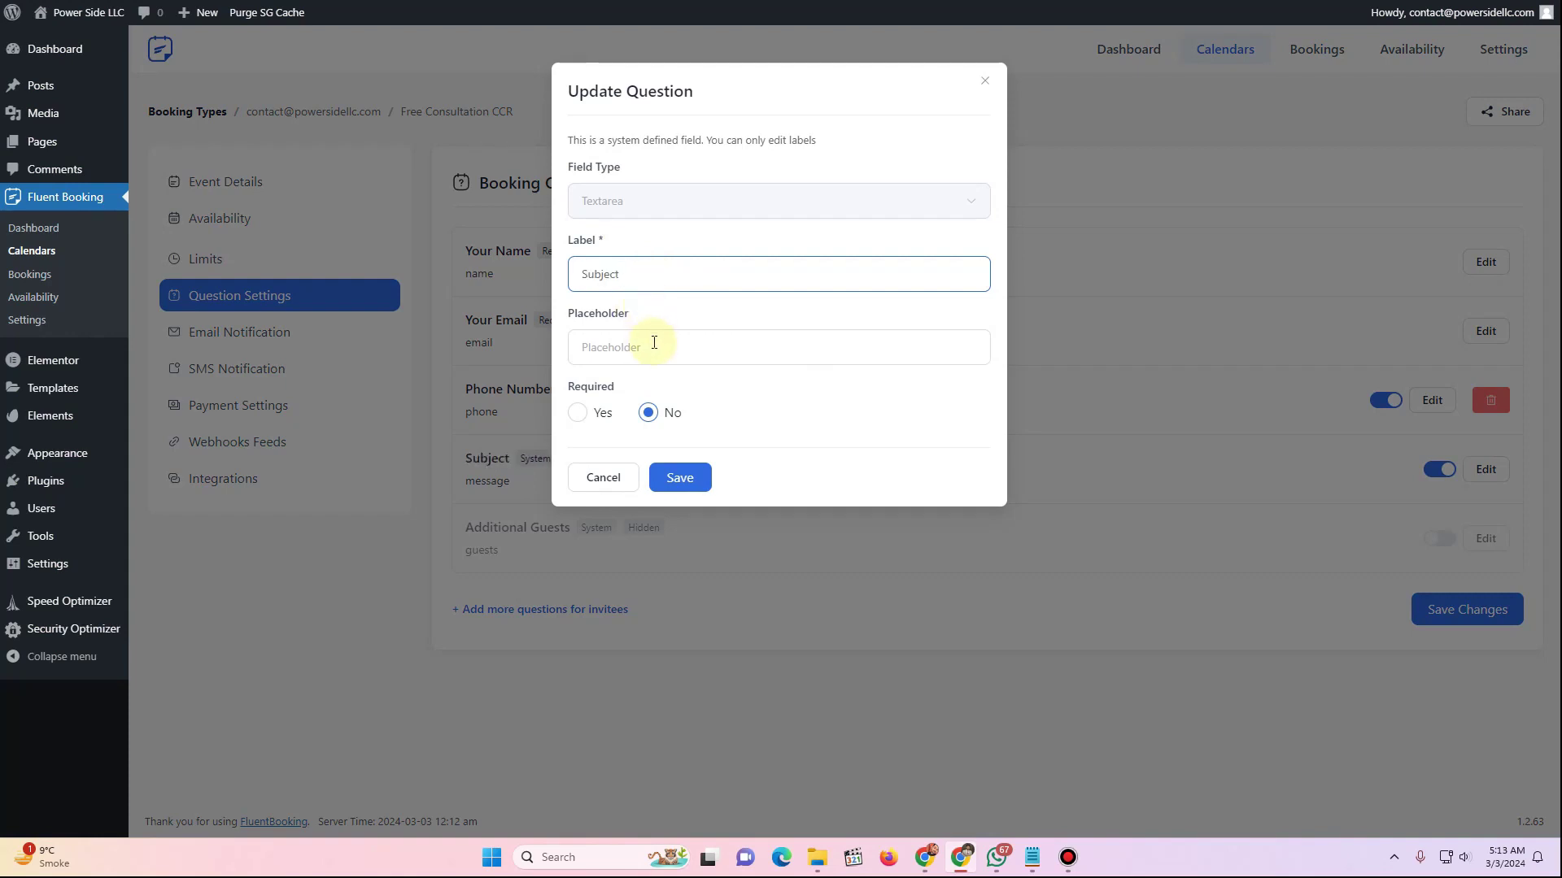
pyautogui.click(654, 343)
pyautogui.write('Subject')
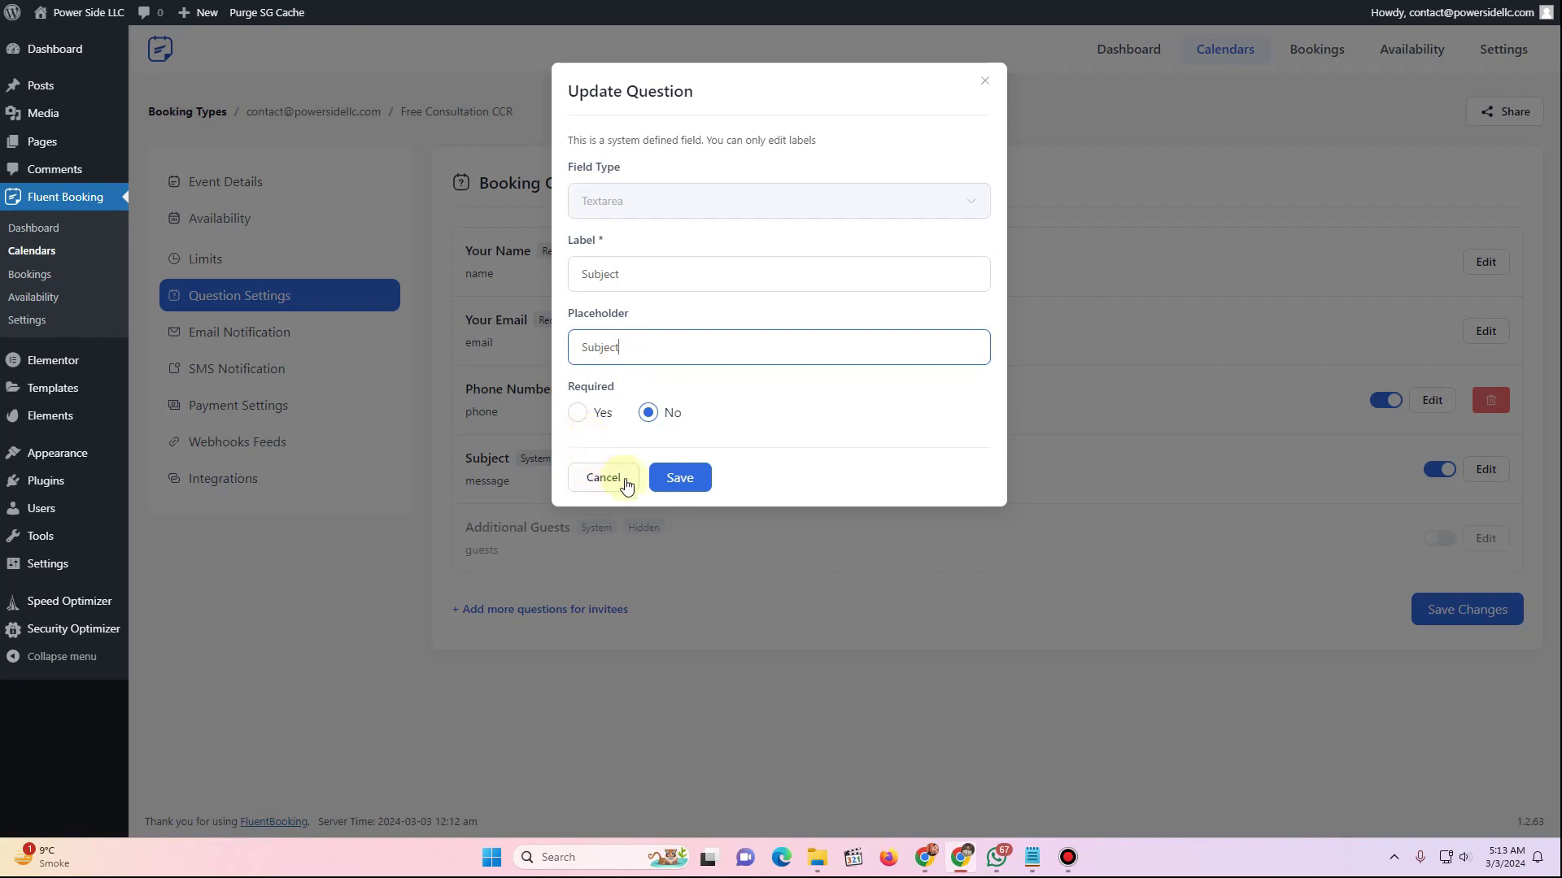
pyautogui.click(678, 477)
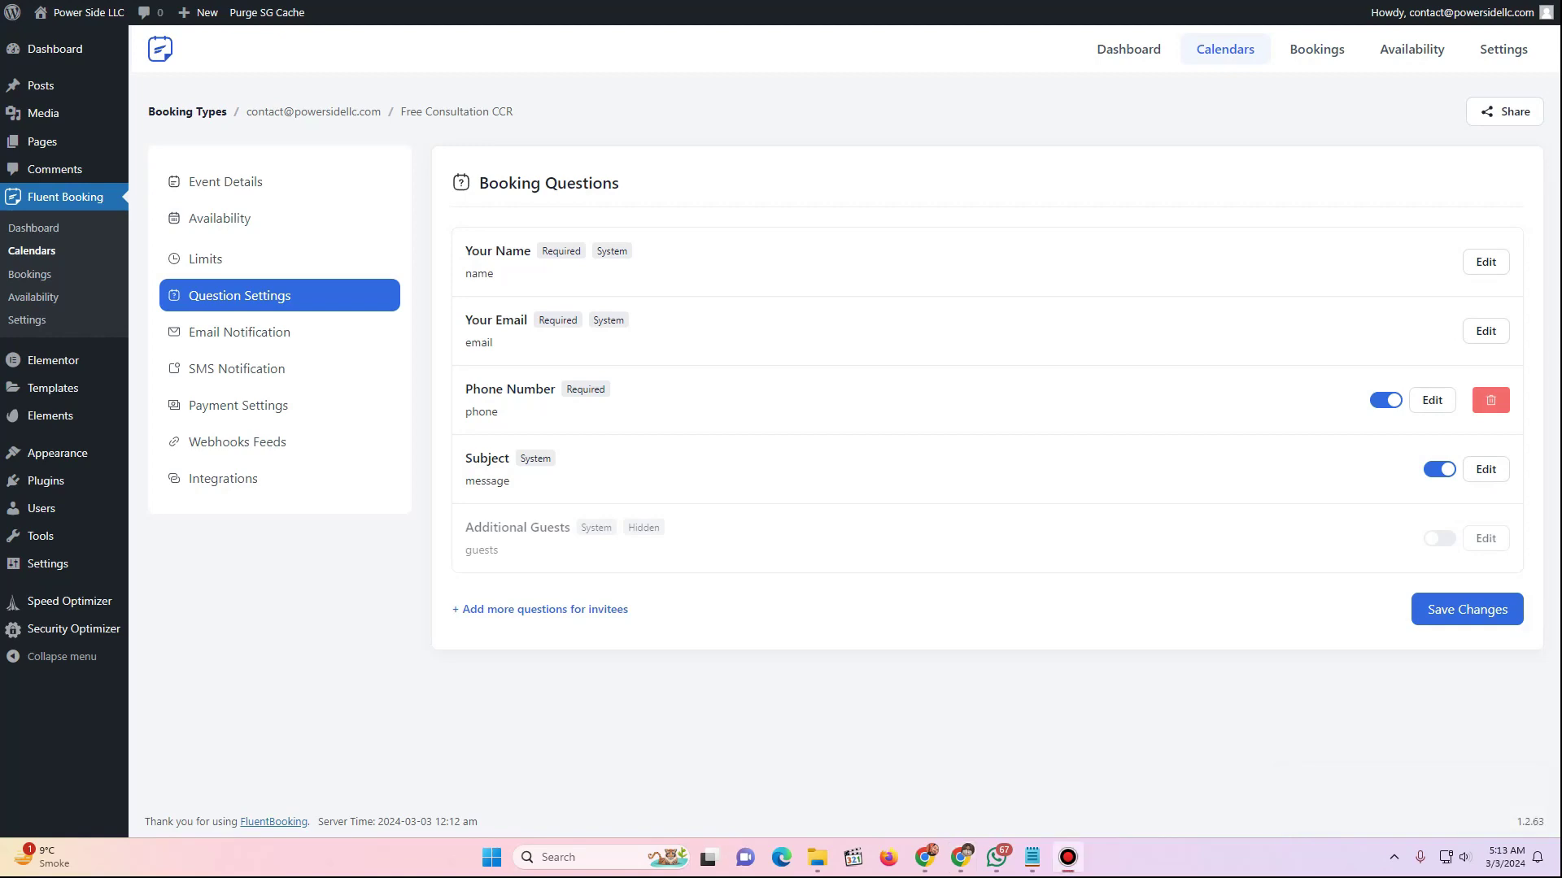
pyautogui.click(1484, 618)
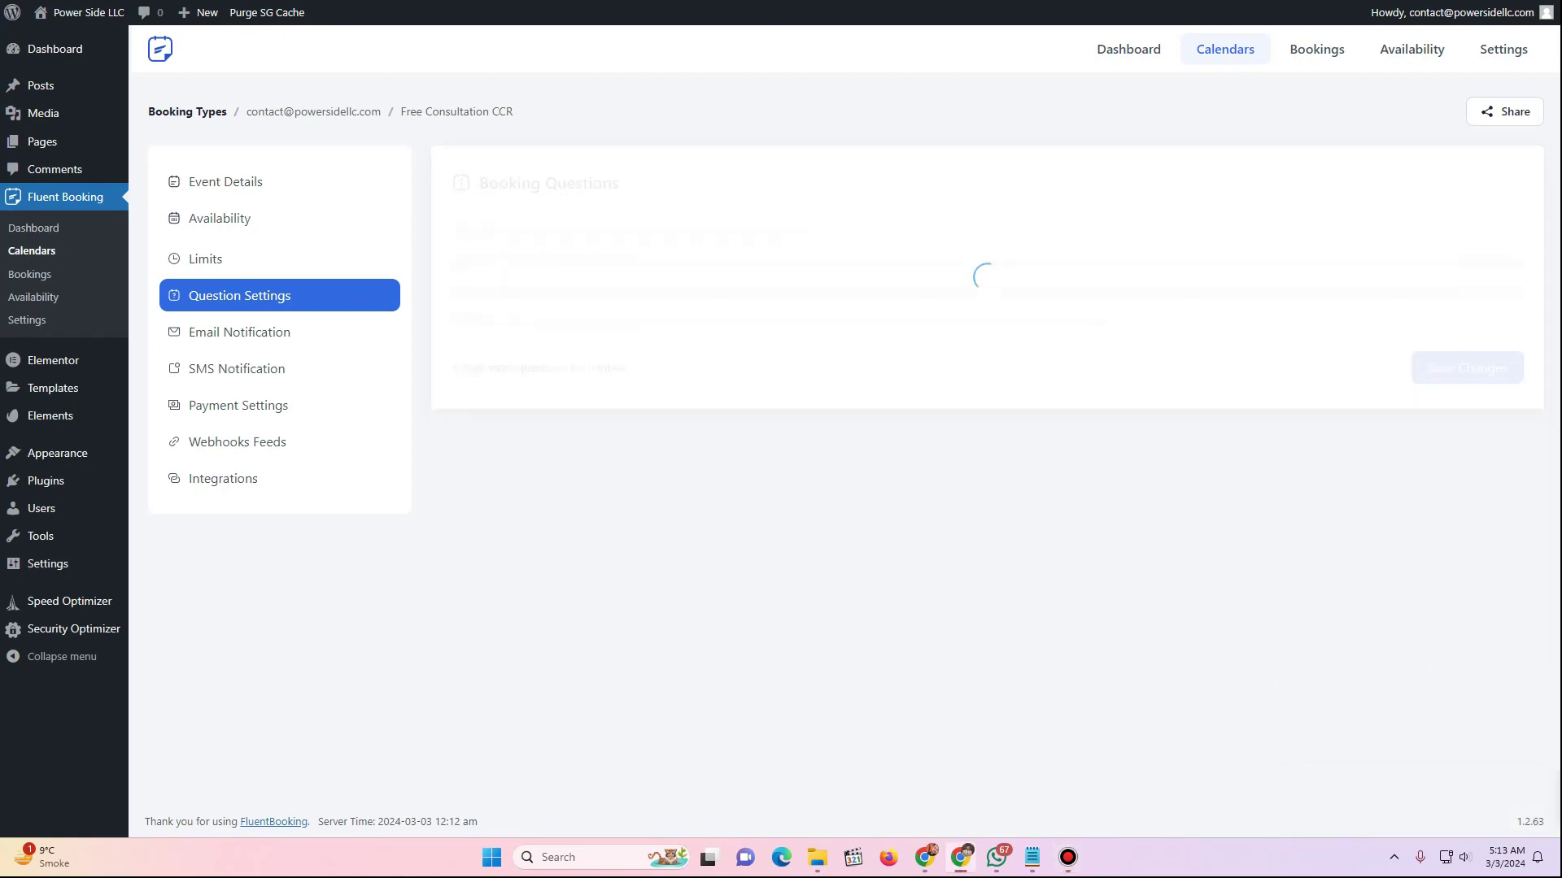
# In the attendee confirmation email, change 'event' to 'Consultation' in the heading
pyautogui.click(257, 341)
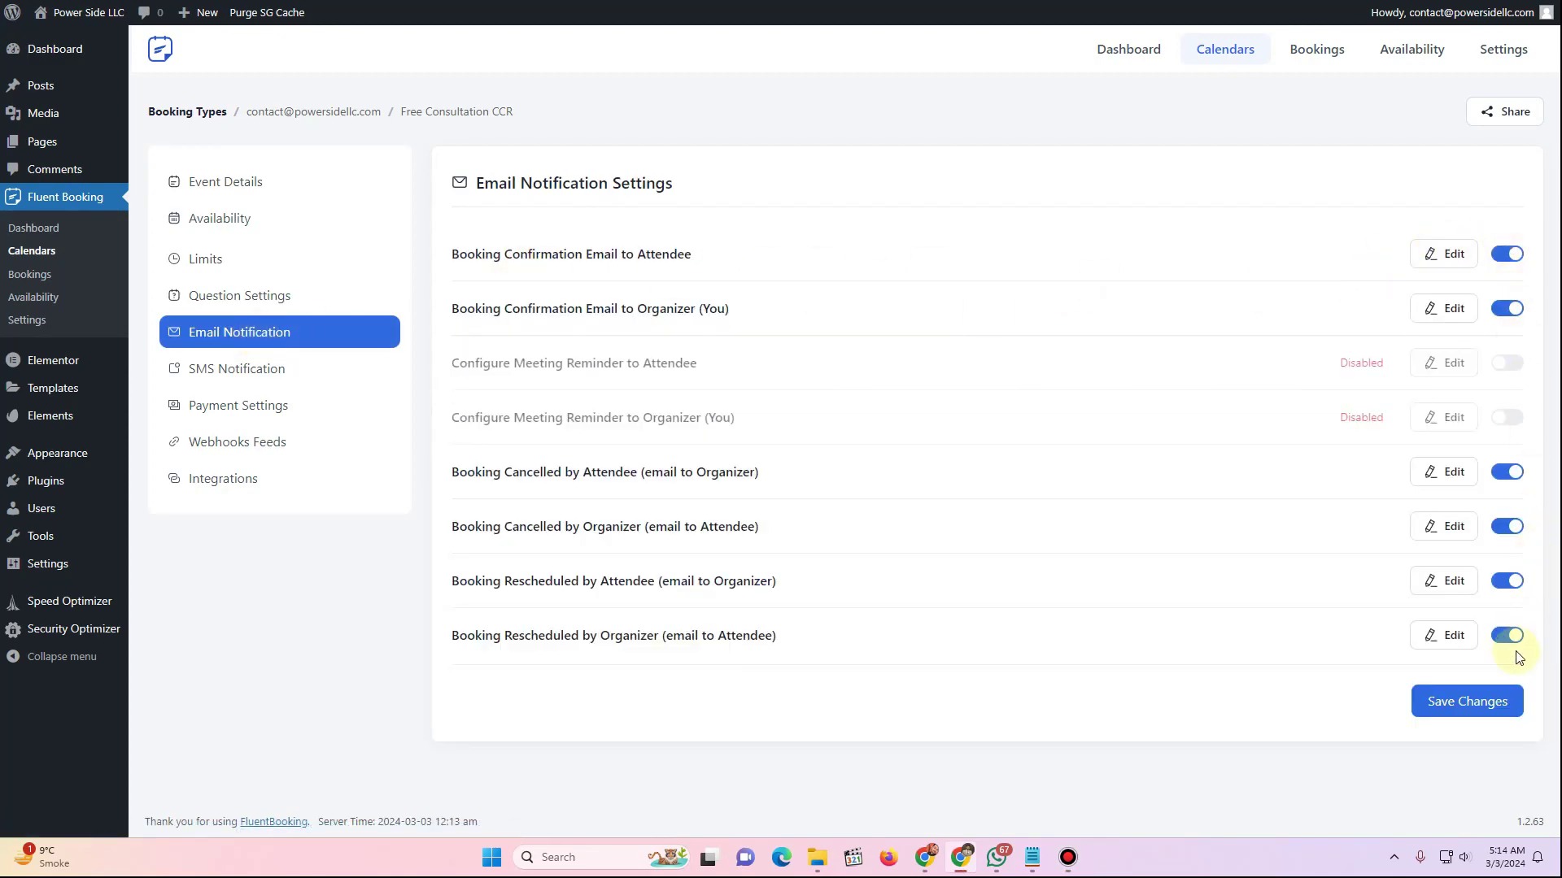
pyautogui.click(1452, 258)
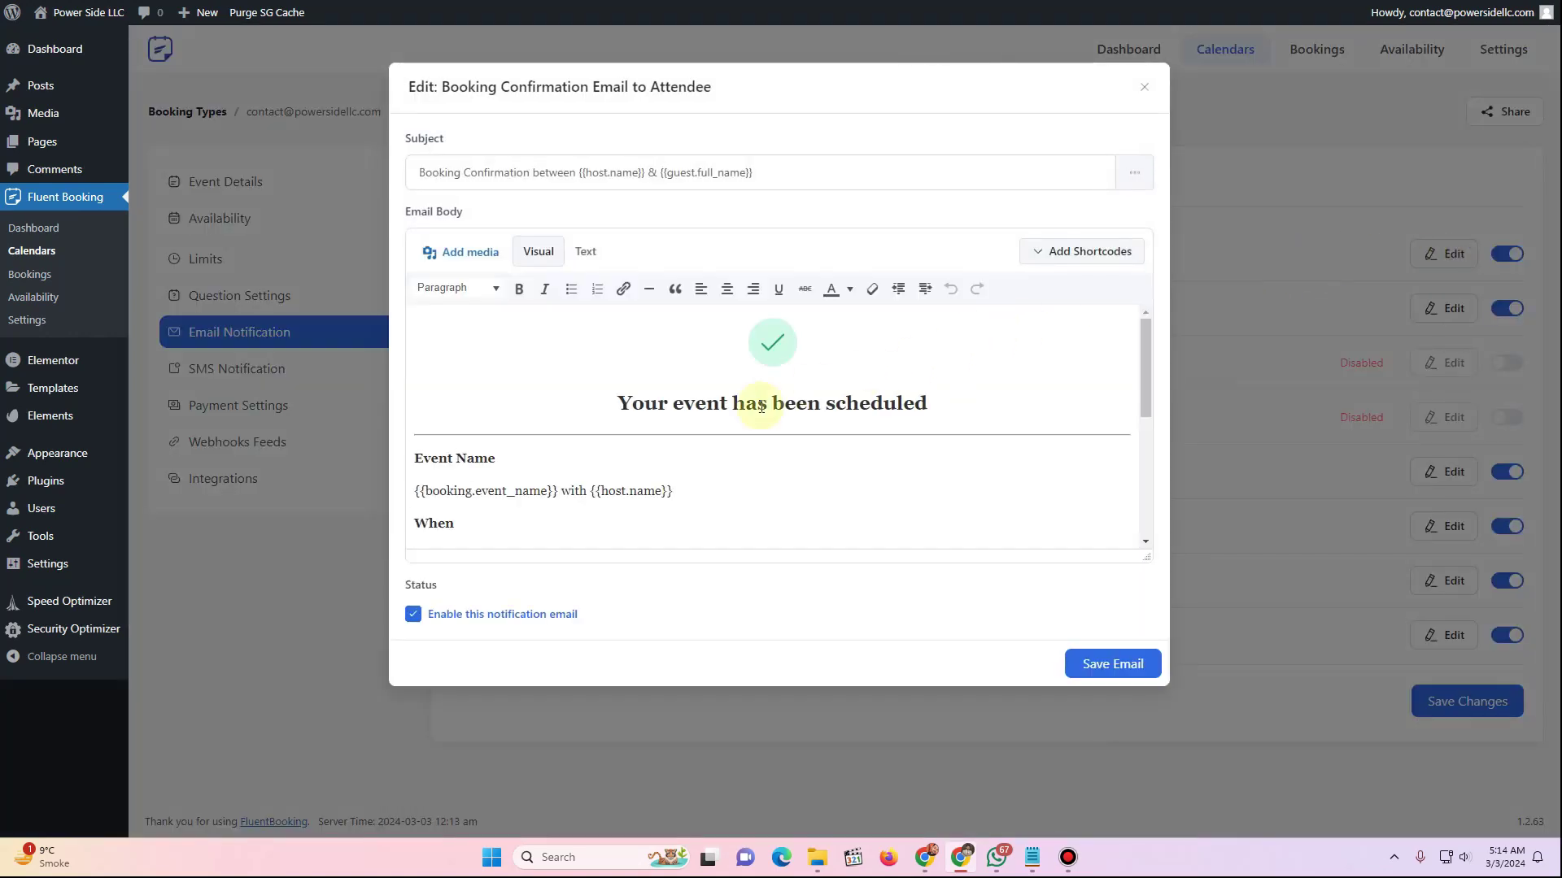
pyautogui.scroll(-1, 627, 390)
pyautogui.scroll(1, 642, 390)
pyautogui.moveTo(674, 402); pyautogui.dragTo(724, 402)
pyautogui.write('Consultatio')
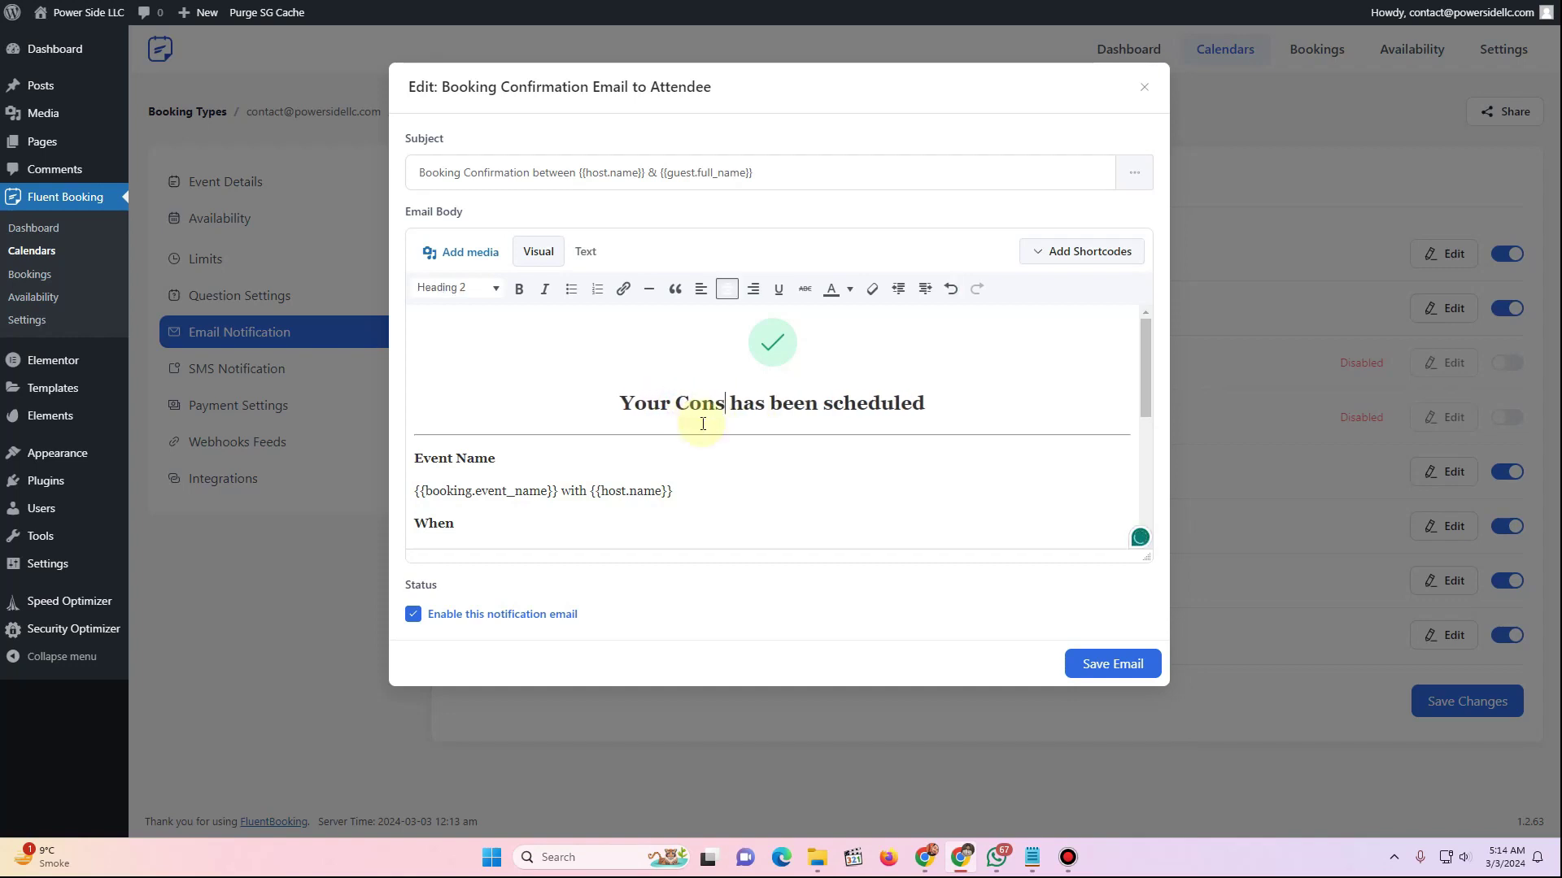
pyautogui.write('n')
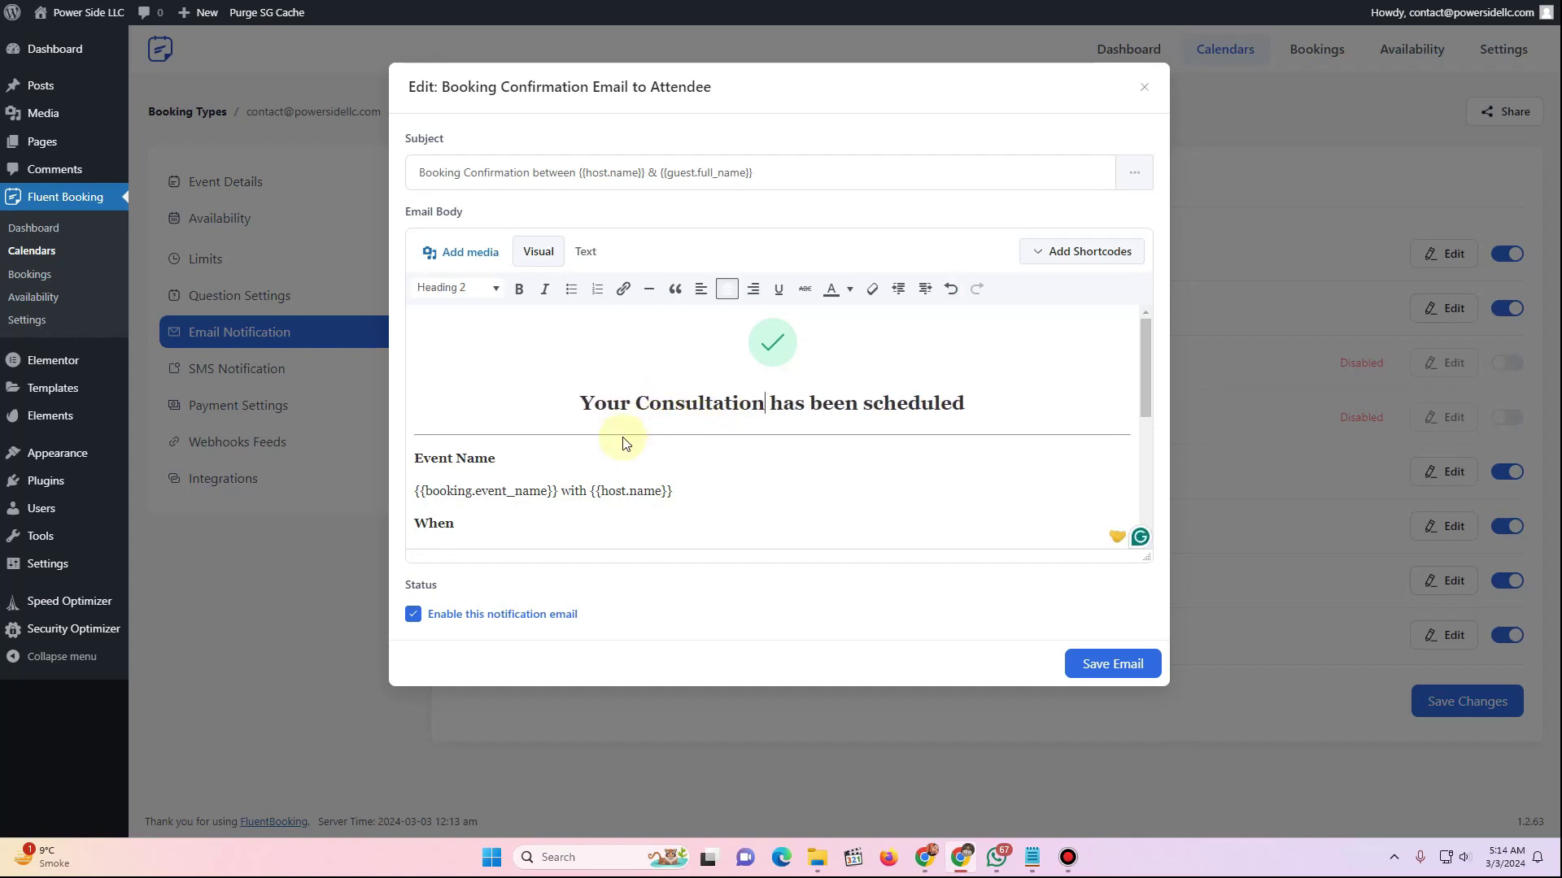
# Delete the Cancel link from the email's closing line and save the email
pyautogui.scroll(-1, 558, 418)
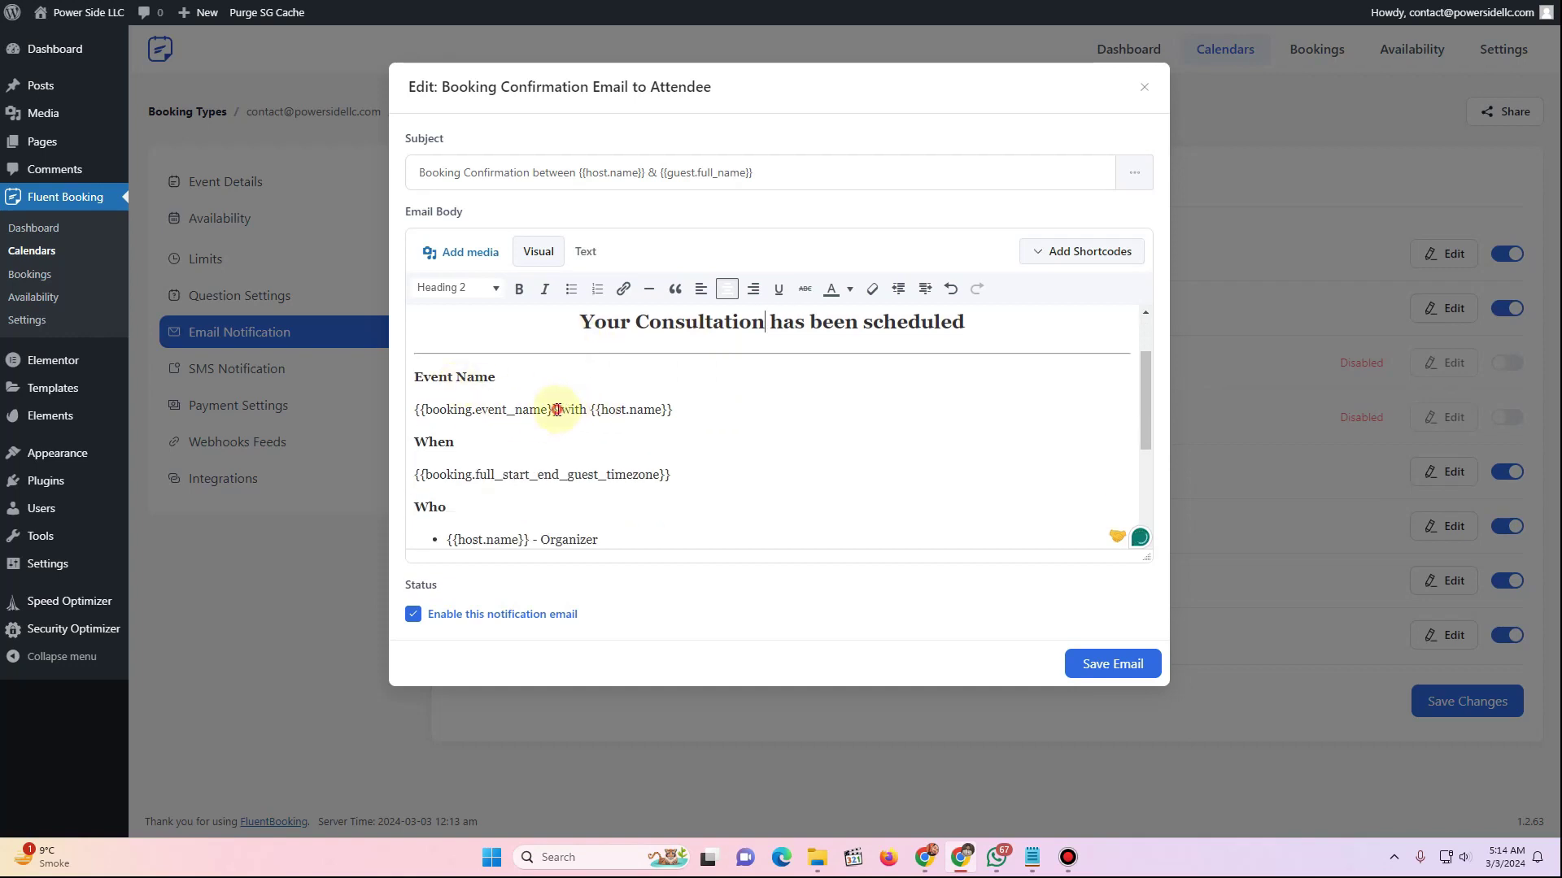
pyautogui.moveTo(557, 410); pyautogui.dragTo(412, 409)
pyautogui.moveTo(642, 411); pyautogui.dragTo(592, 411)
pyautogui.scroll(-2, 612, 506)
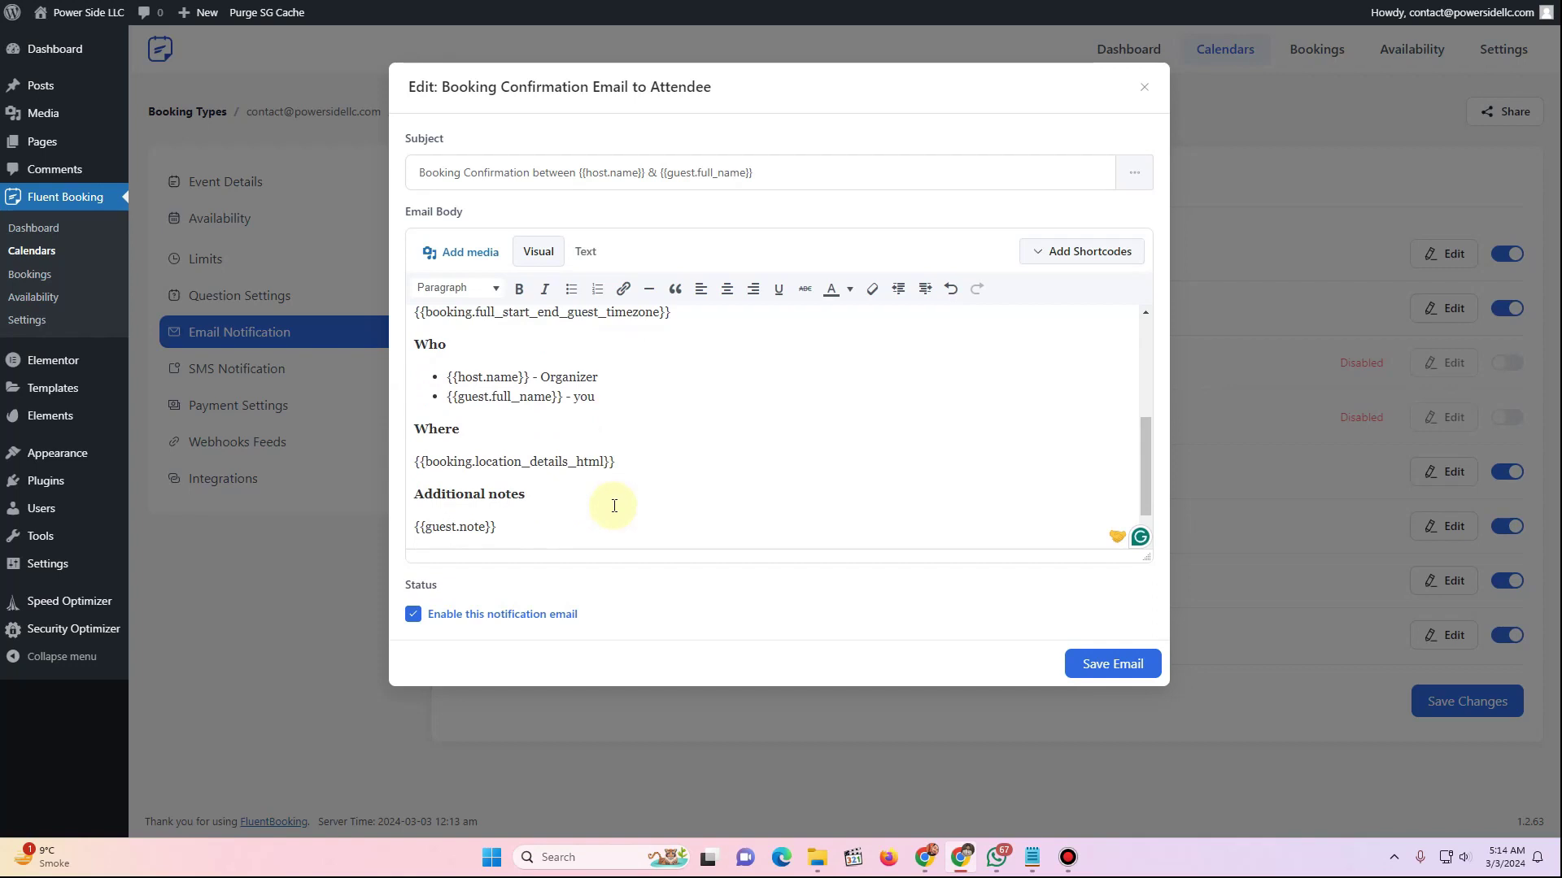
pyautogui.scroll(-1, 614, 506)
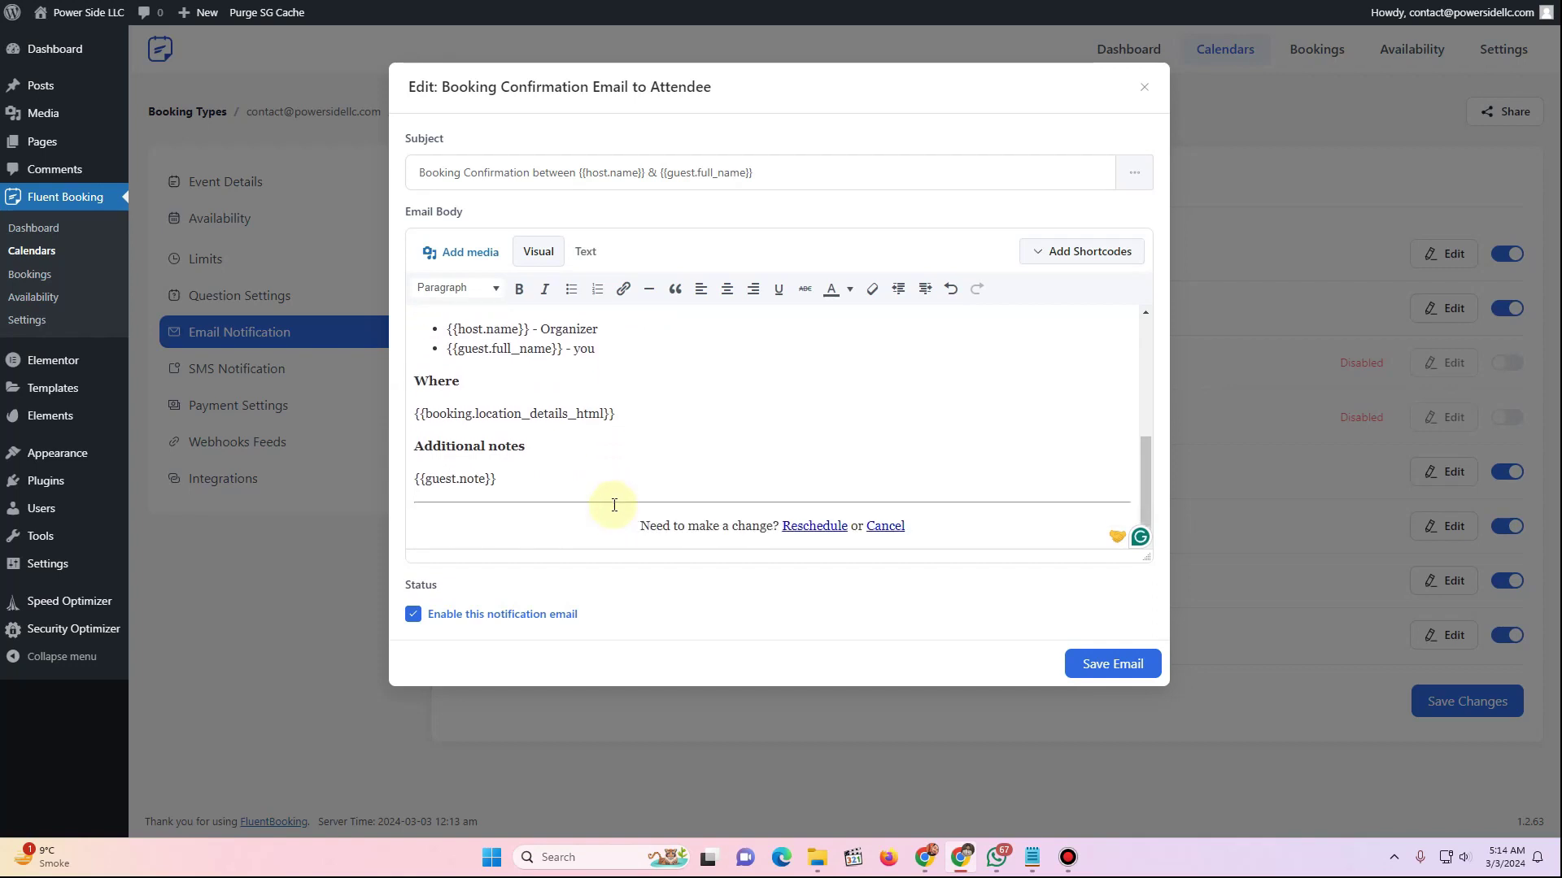
pyautogui.click(935, 528)
pyautogui.press('BackSpace')
pyautogui.press('BackSpace')
pyautogui.press('BackSpace')
pyautogui.press('BackSpace')
pyautogui.press('BackSpace')
pyautogui.press('BackSpace')
pyautogui.press('BackSpace')
pyautogui.press('BackSpace')
pyautogui.press('BackSpace')
pyautogui.press('BackSpace')
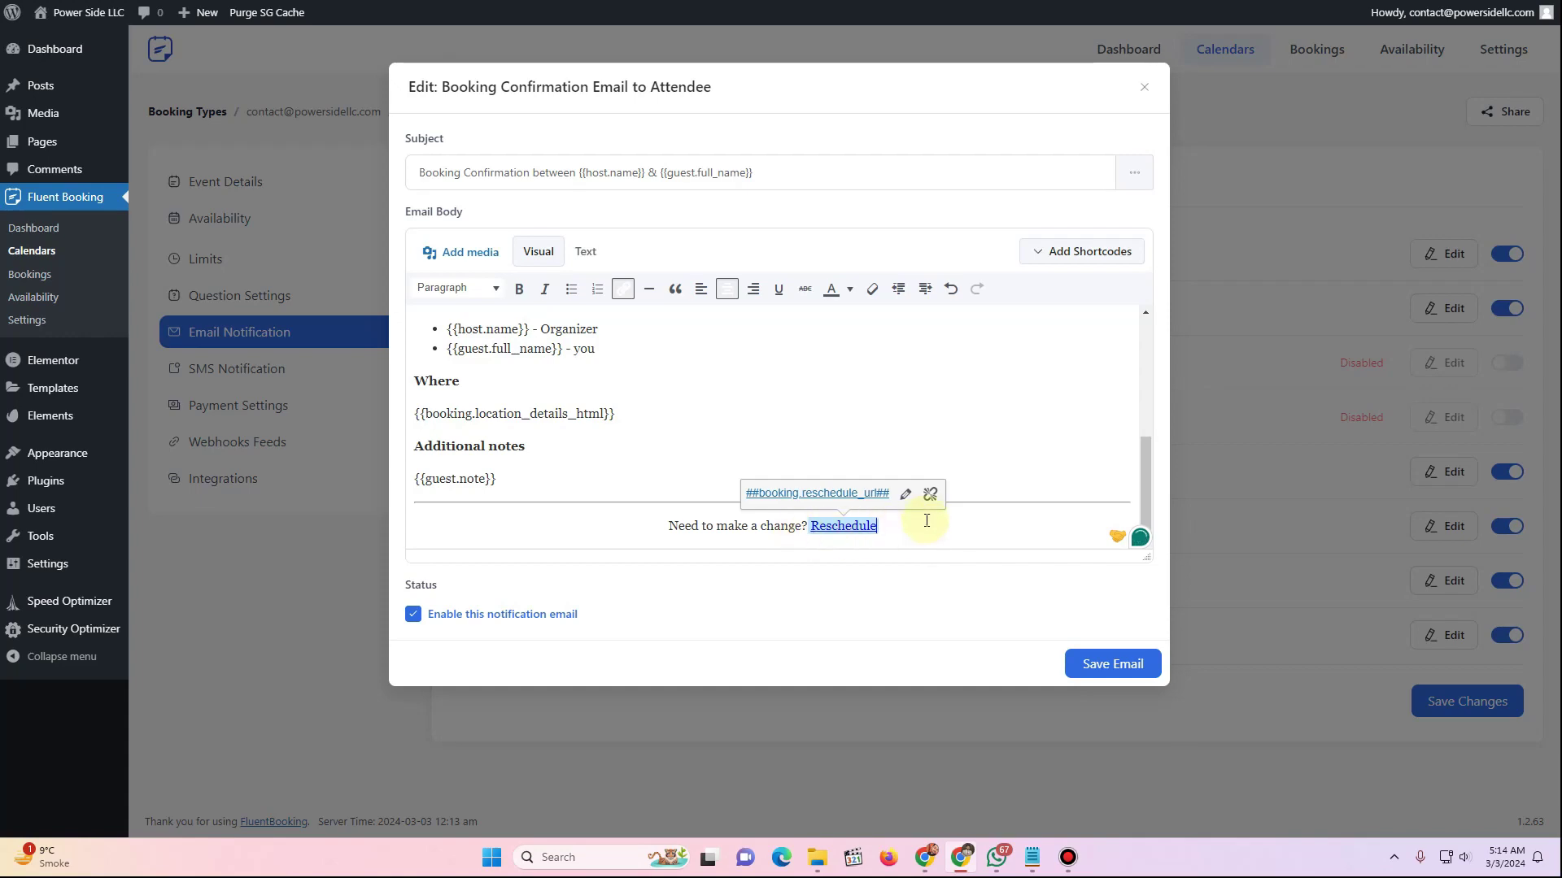
pyautogui.click(1108, 669)
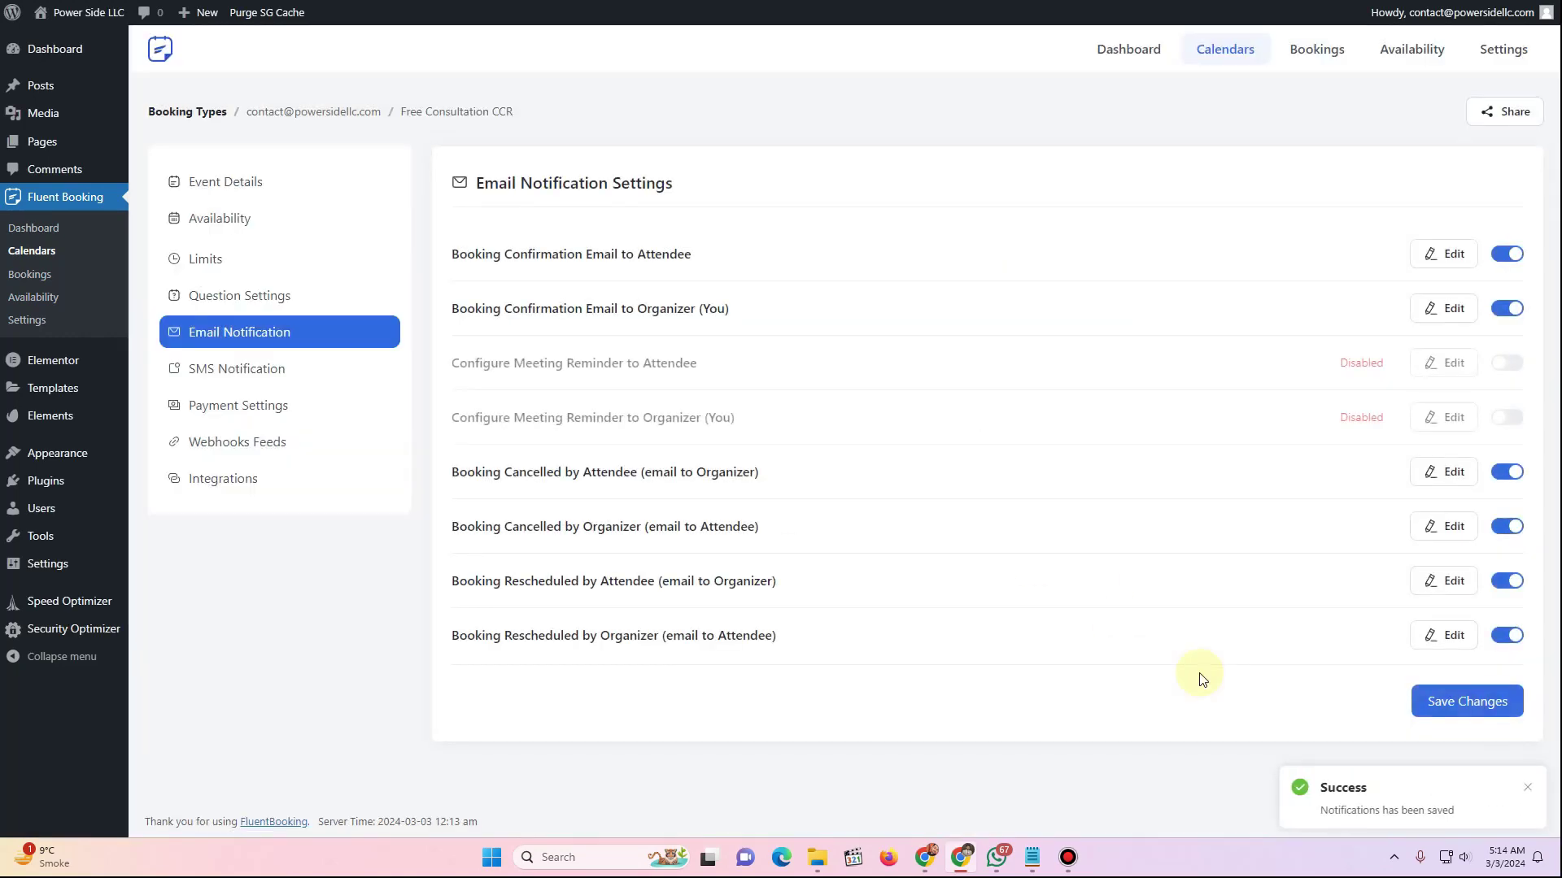
# Change the organizer confirmation heading to 'A new Consultation has been scheduled' and save the email
pyautogui.click(1452, 313)
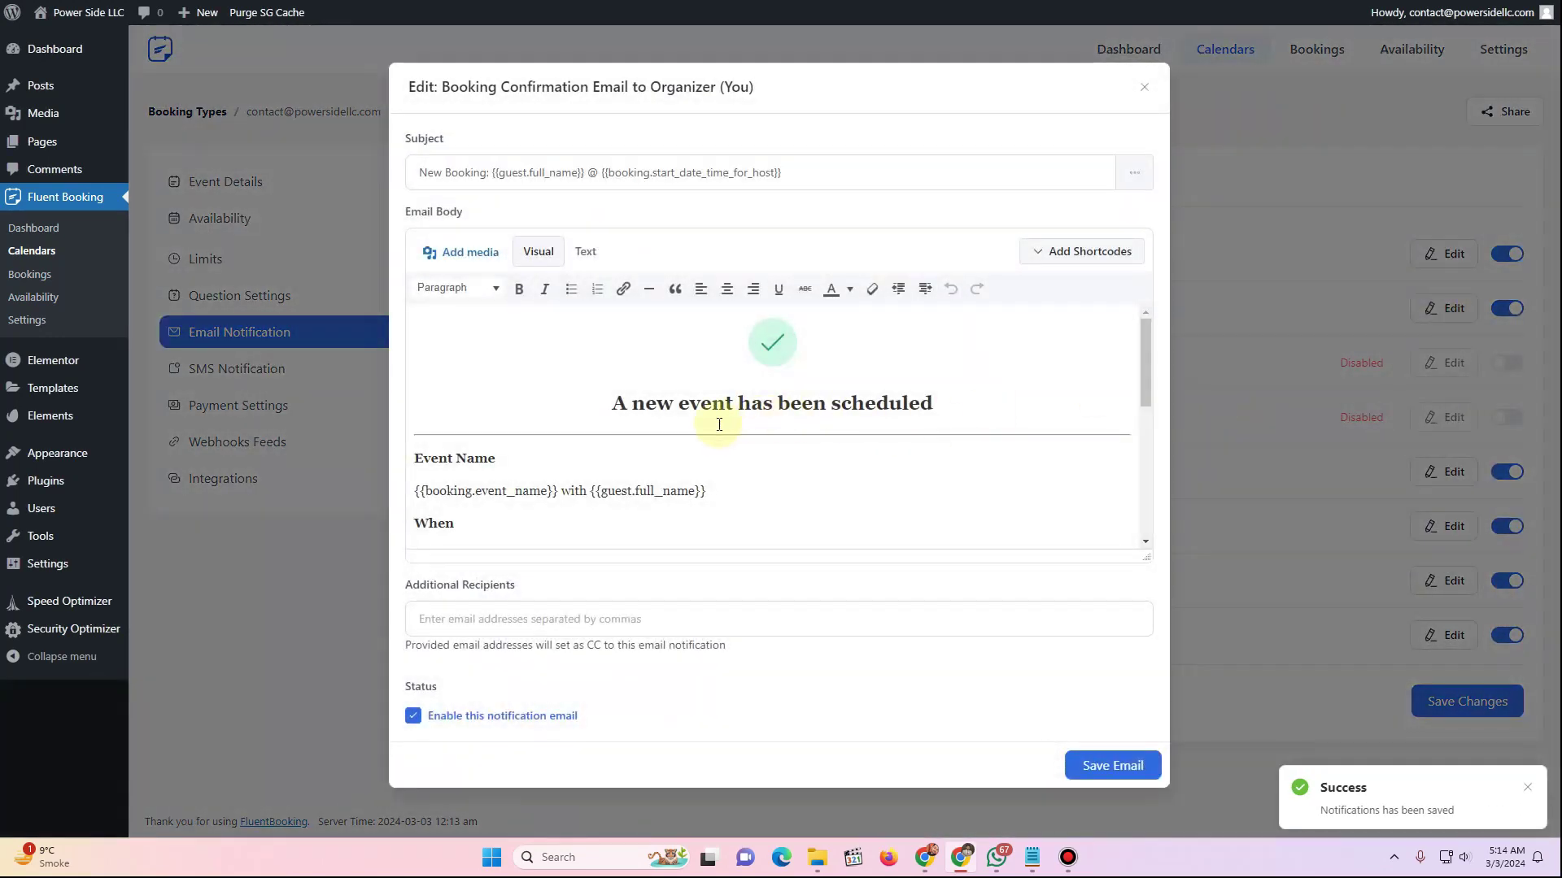
pyautogui.moveTo(679, 404); pyautogui.dragTo(732, 404)
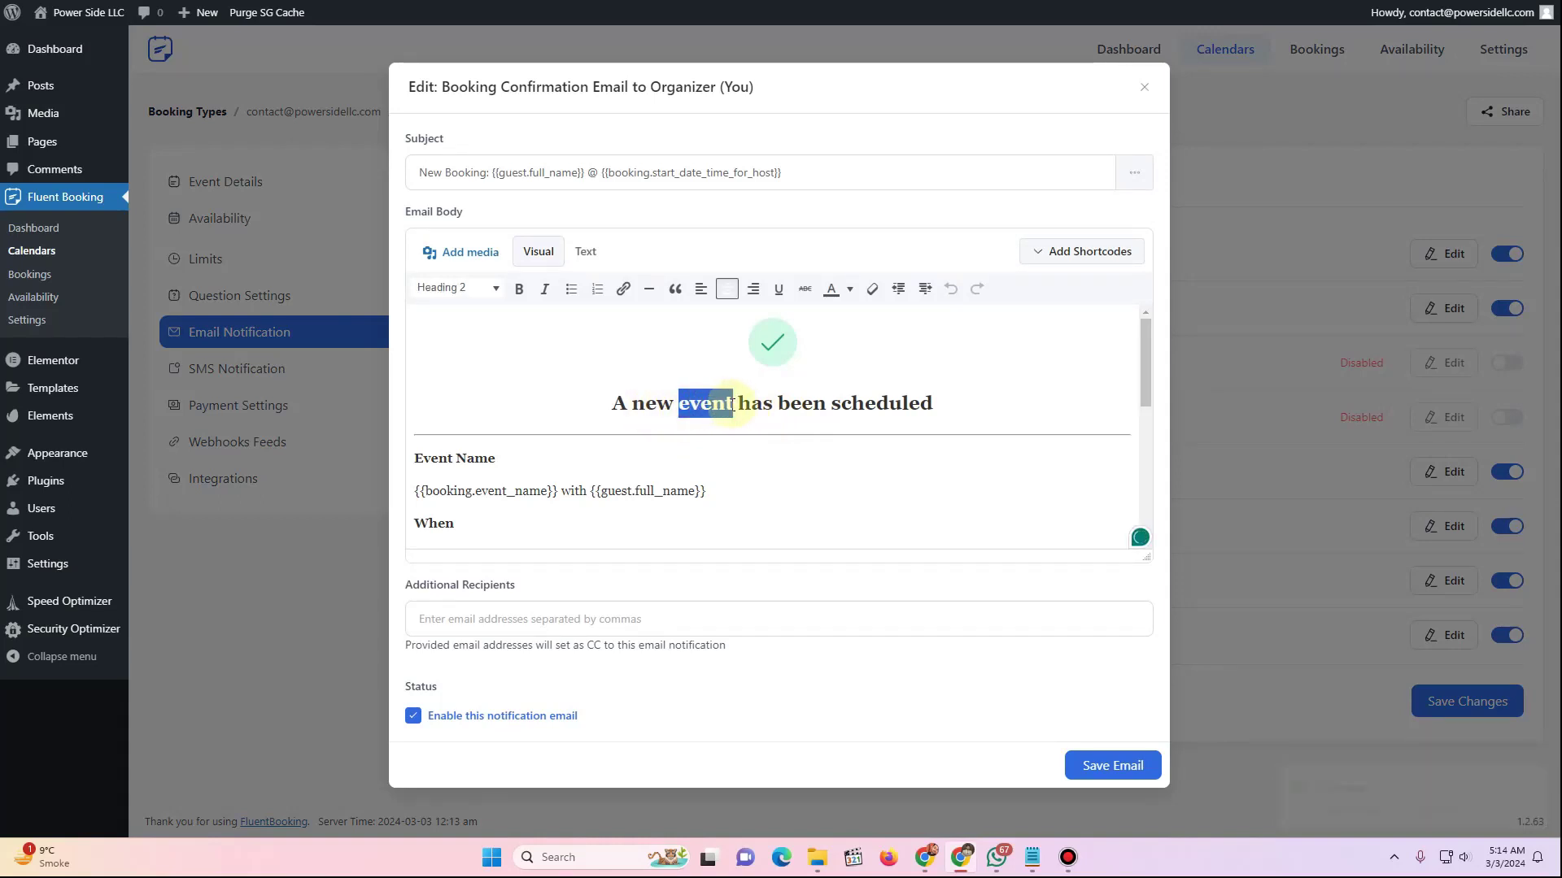
pyautogui.write('Consul')
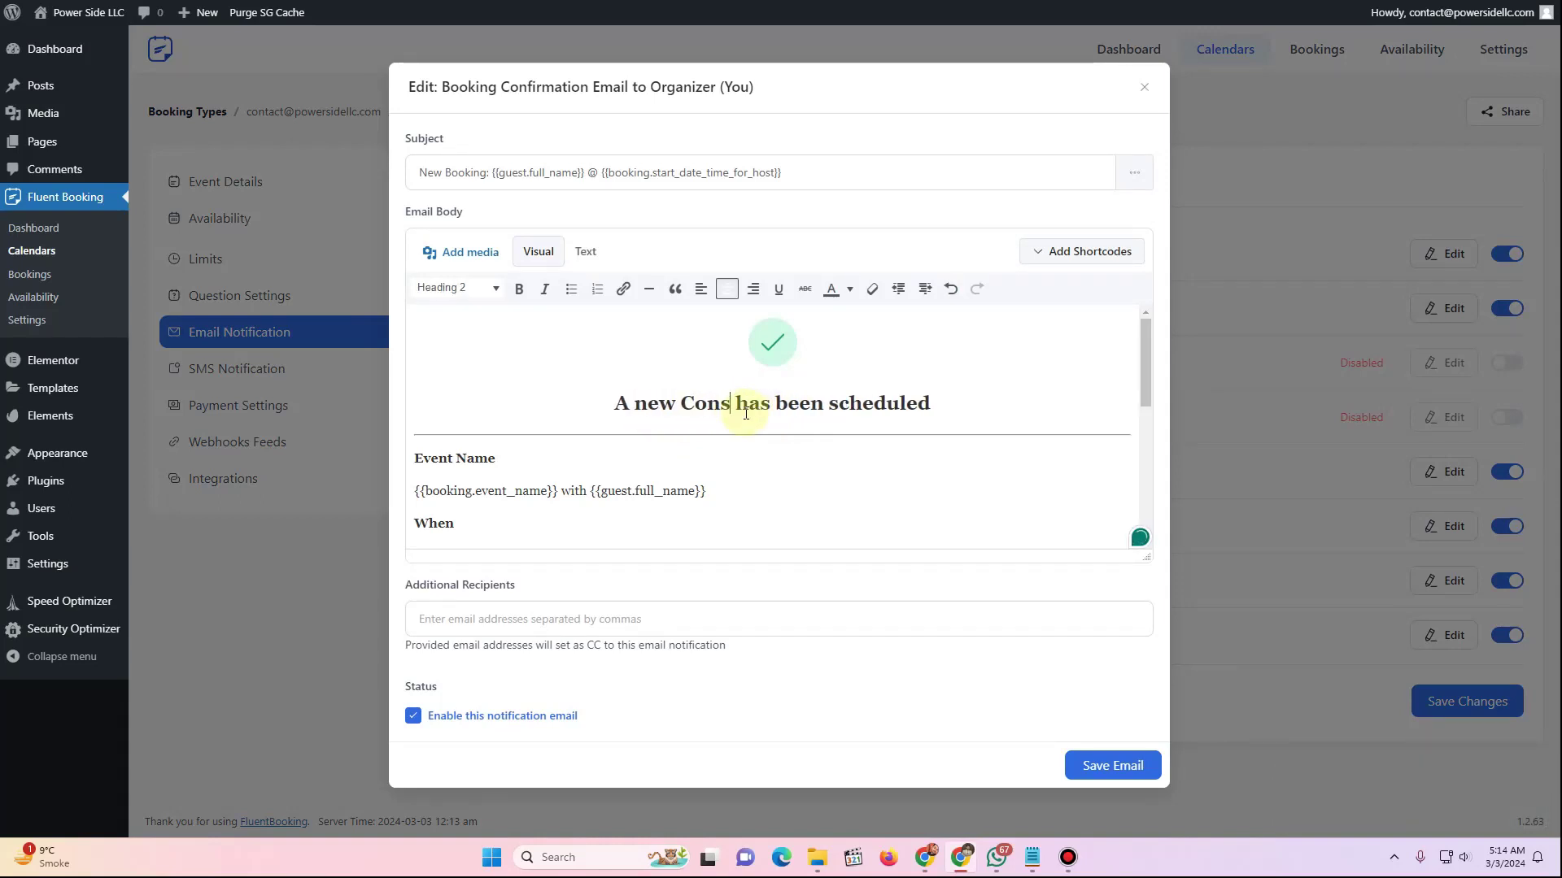
pyautogui.write('tation')
pyautogui.moveTo(771, 404); pyautogui.dragTo(647, 406)
pyautogui.scroll(-5, 851, 479)
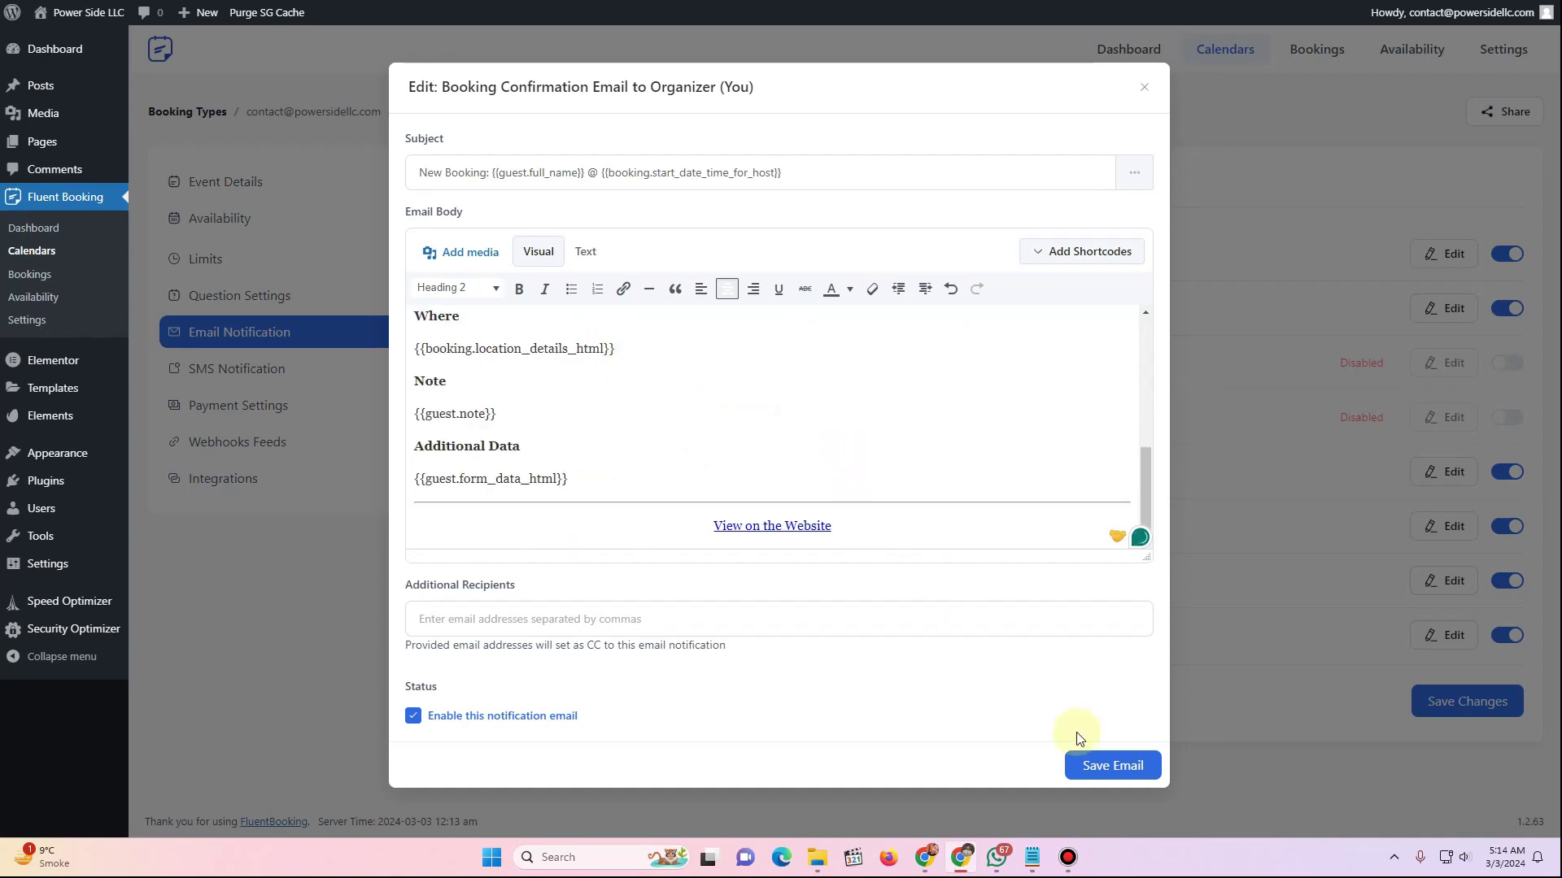
pyautogui.click(1088, 767)
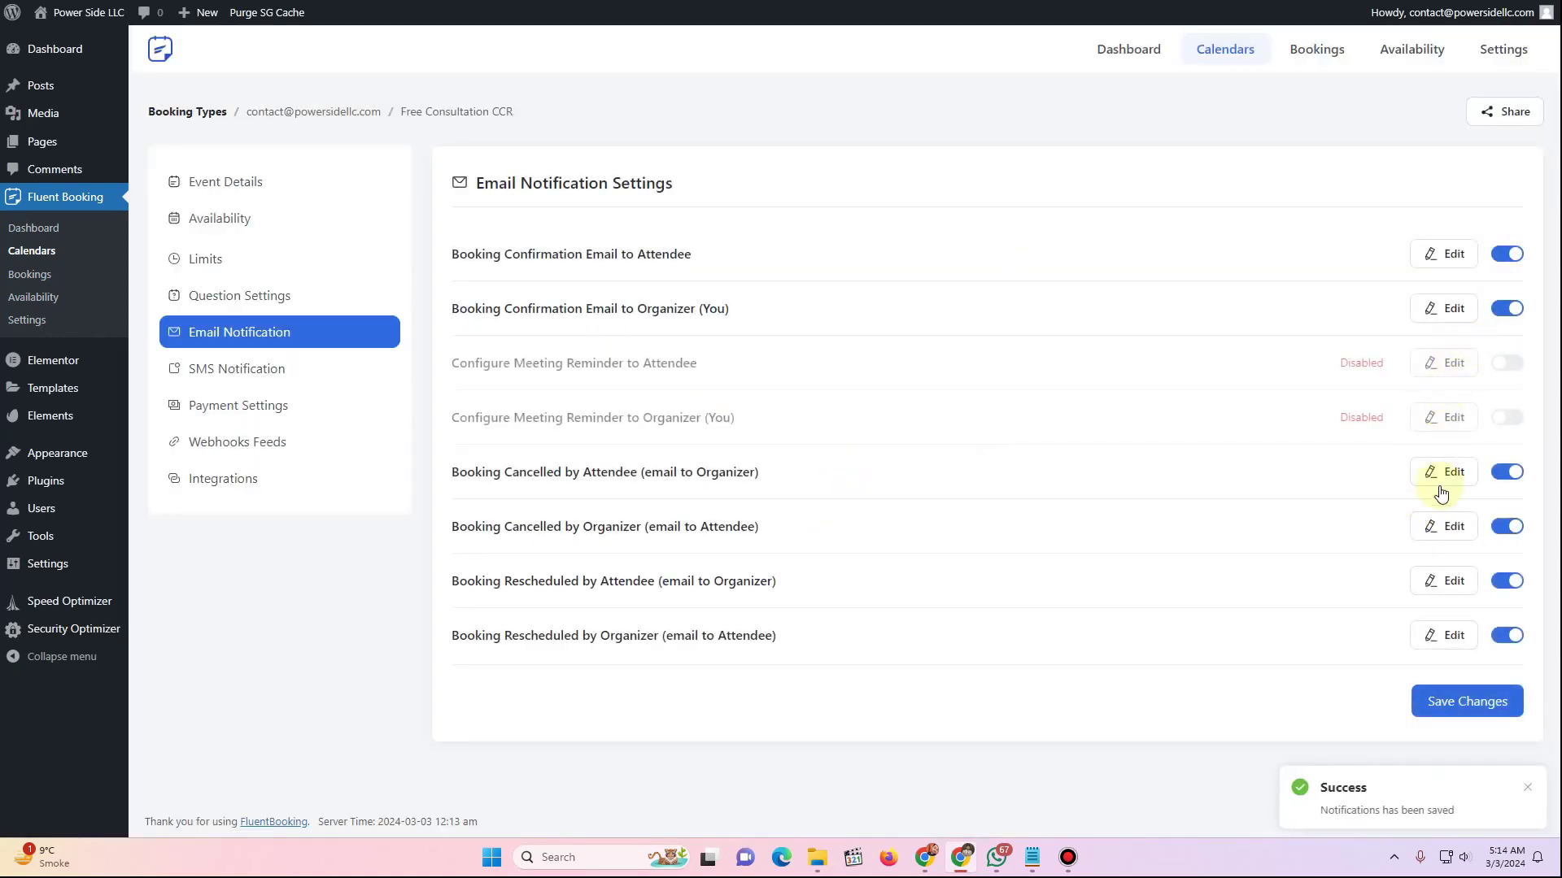
# Review the cancellation and reschedule emails without changes, then save all notification settings
pyautogui.click(1438, 478)
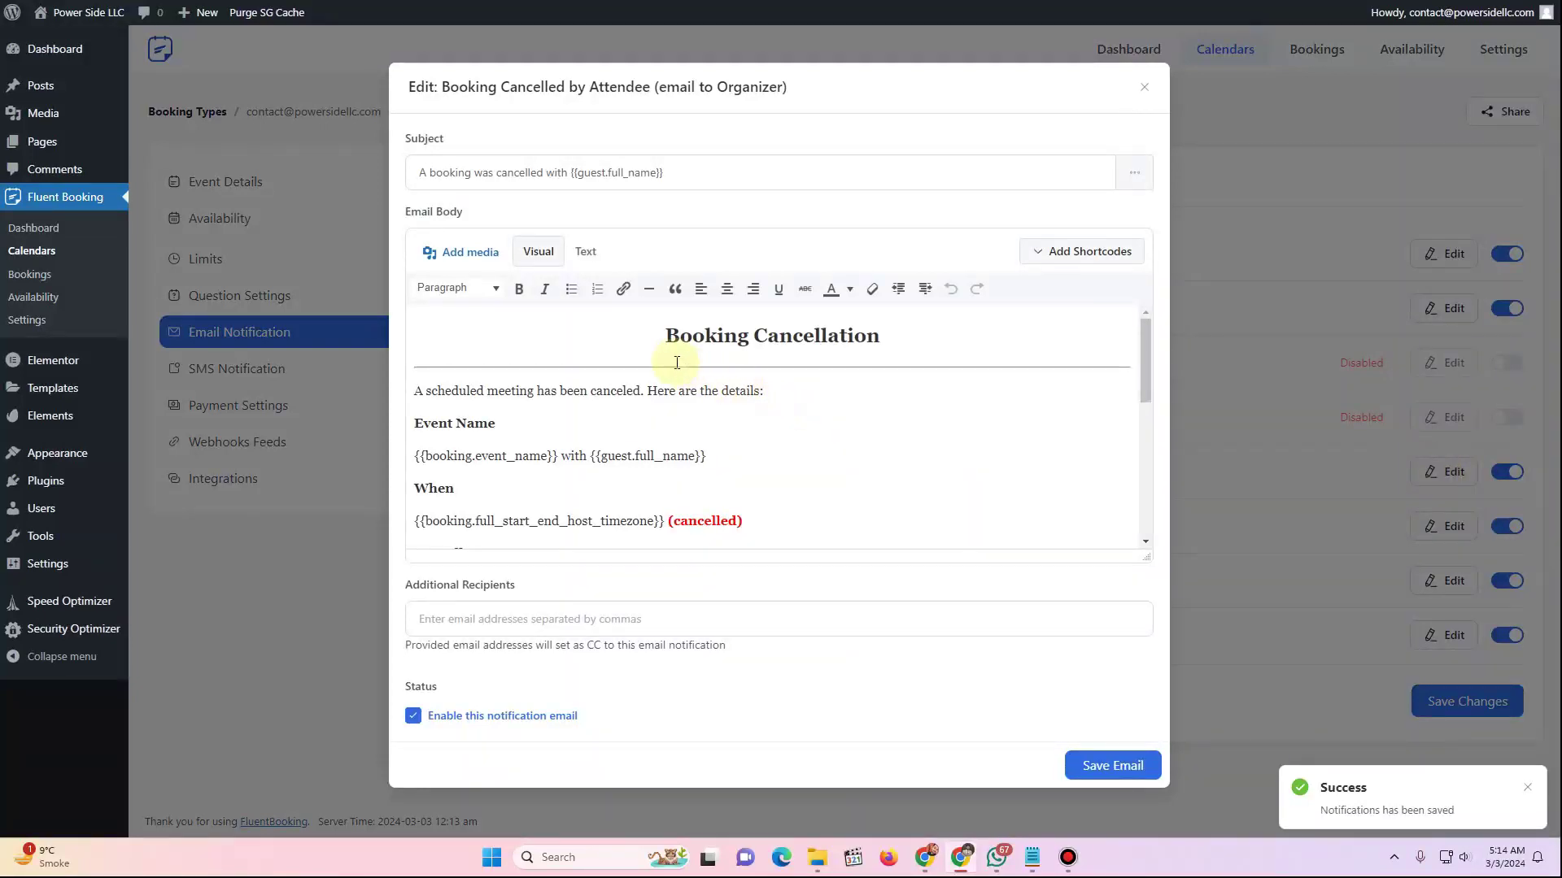
pyautogui.click(1143, 86)
pyautogui.click(1439, 527)
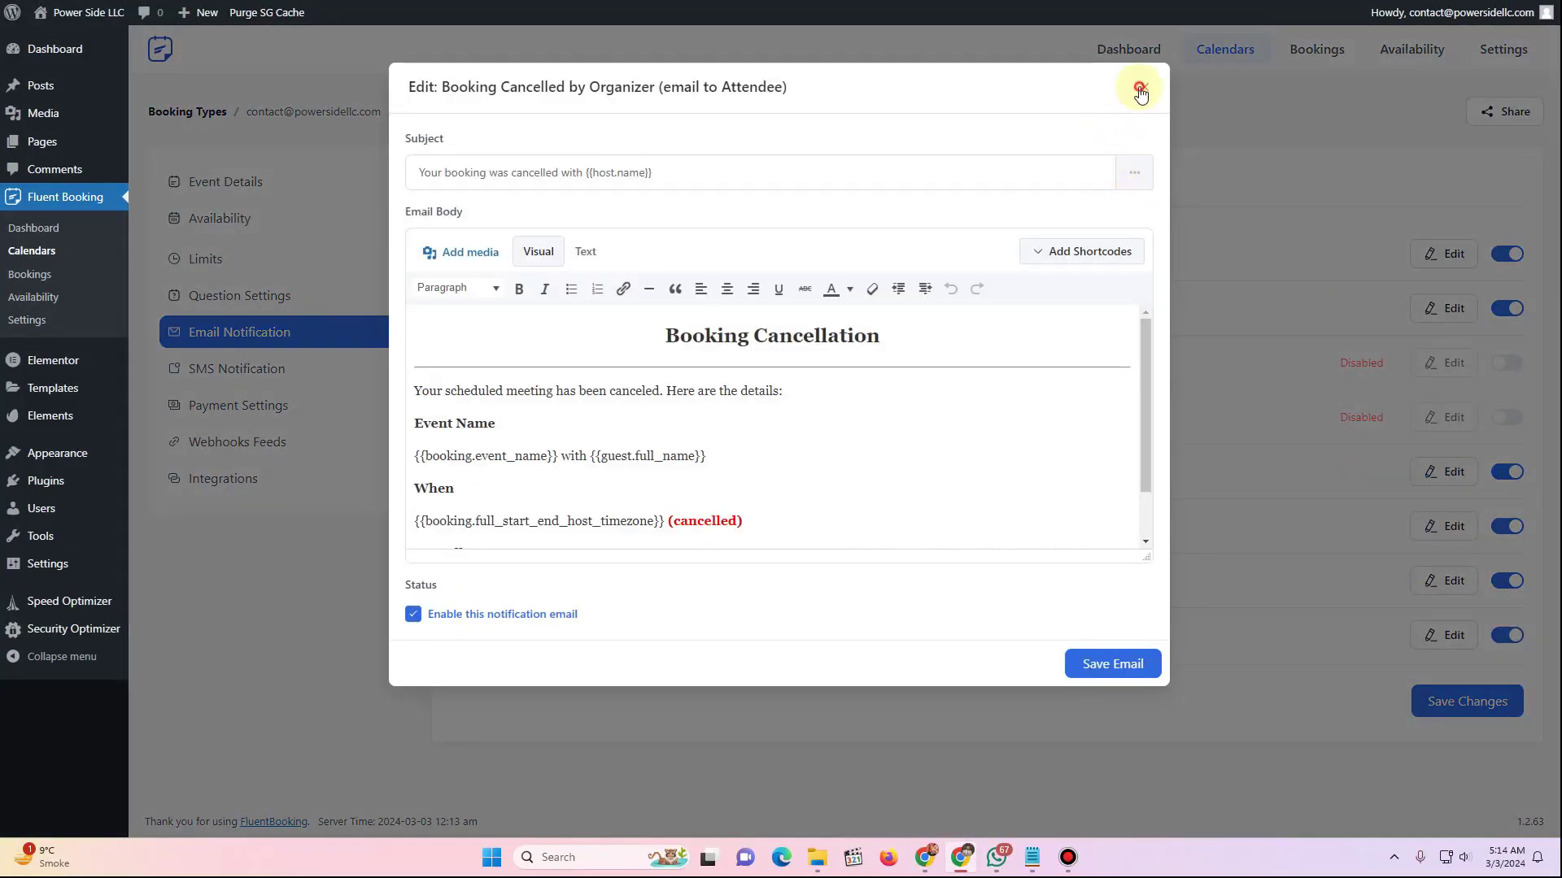
pyautogui.click(1144, 86)
pyautogui.click(1440, 580)
pyautogui.click(1144, 90)
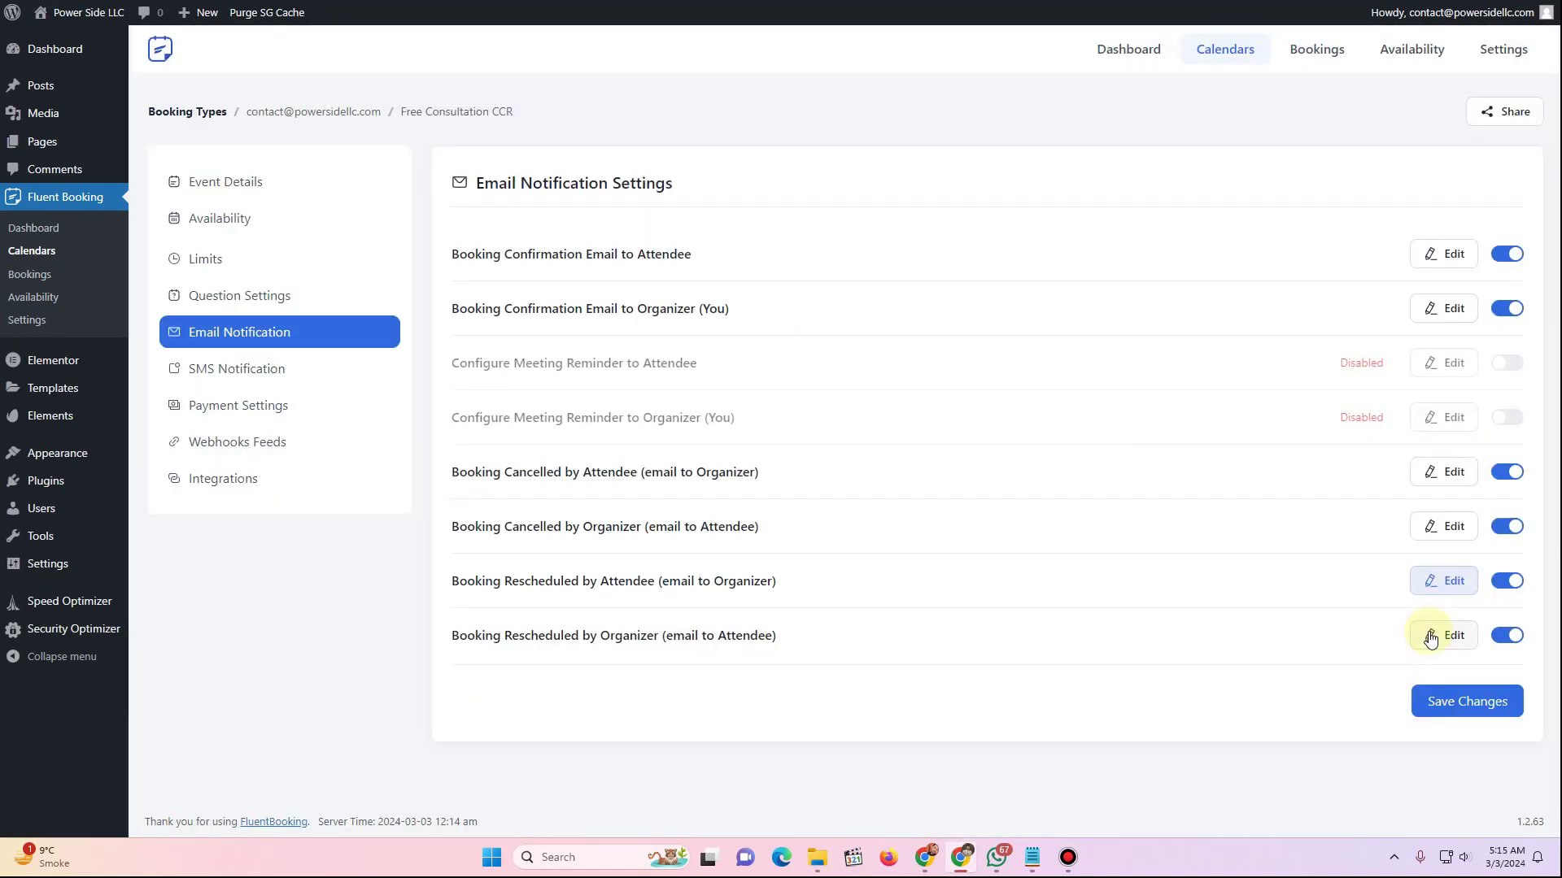
pyautogui.click(1431, 635)
pyautogui.click(1138, 90)
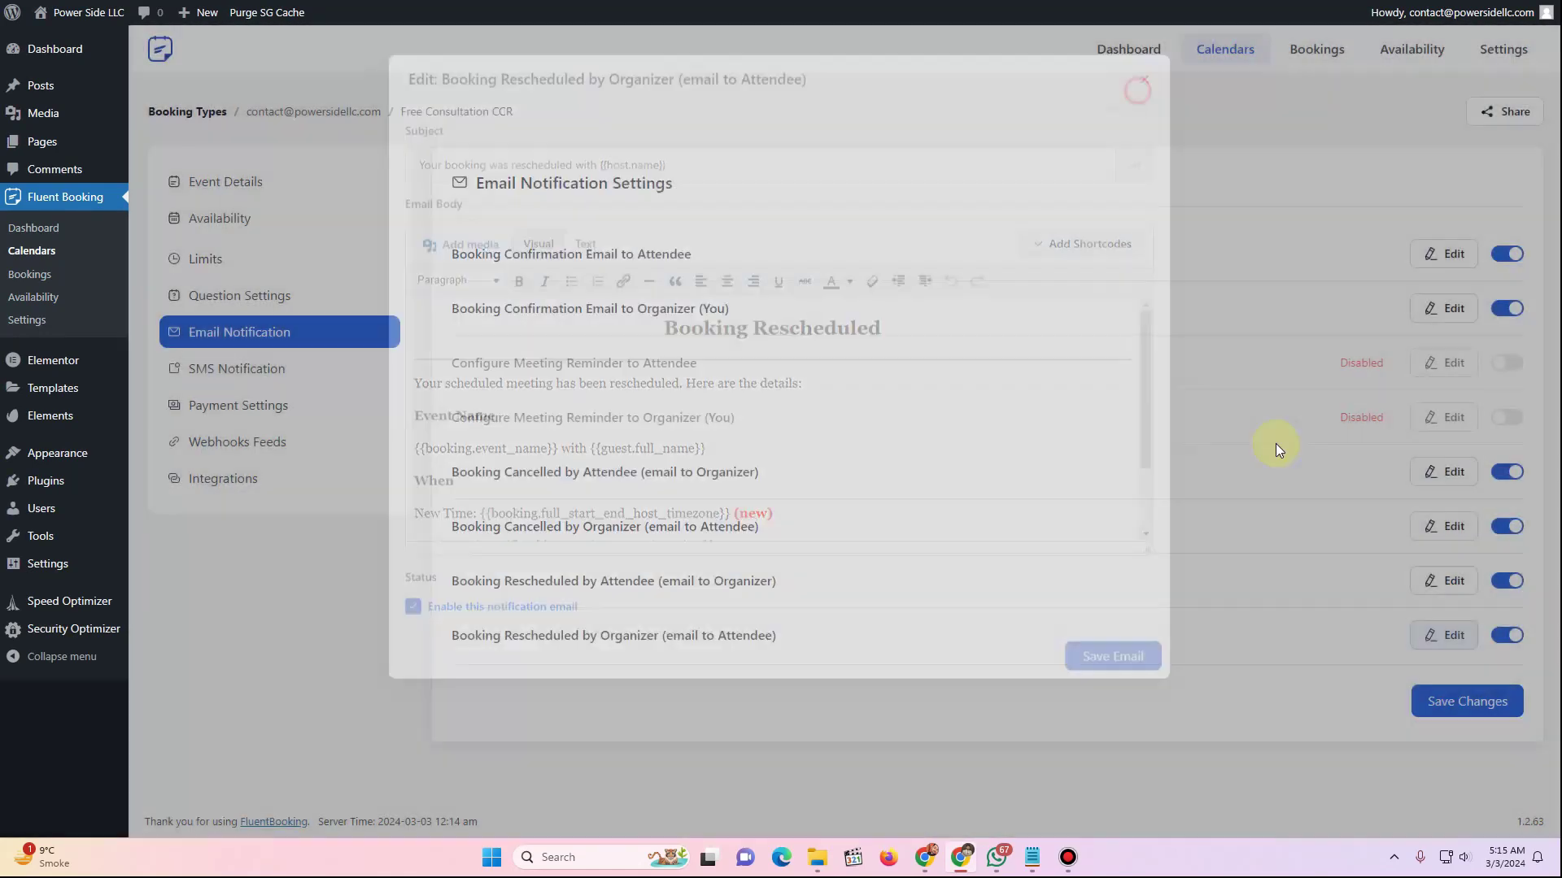
pyautogui.click(1456, 702)
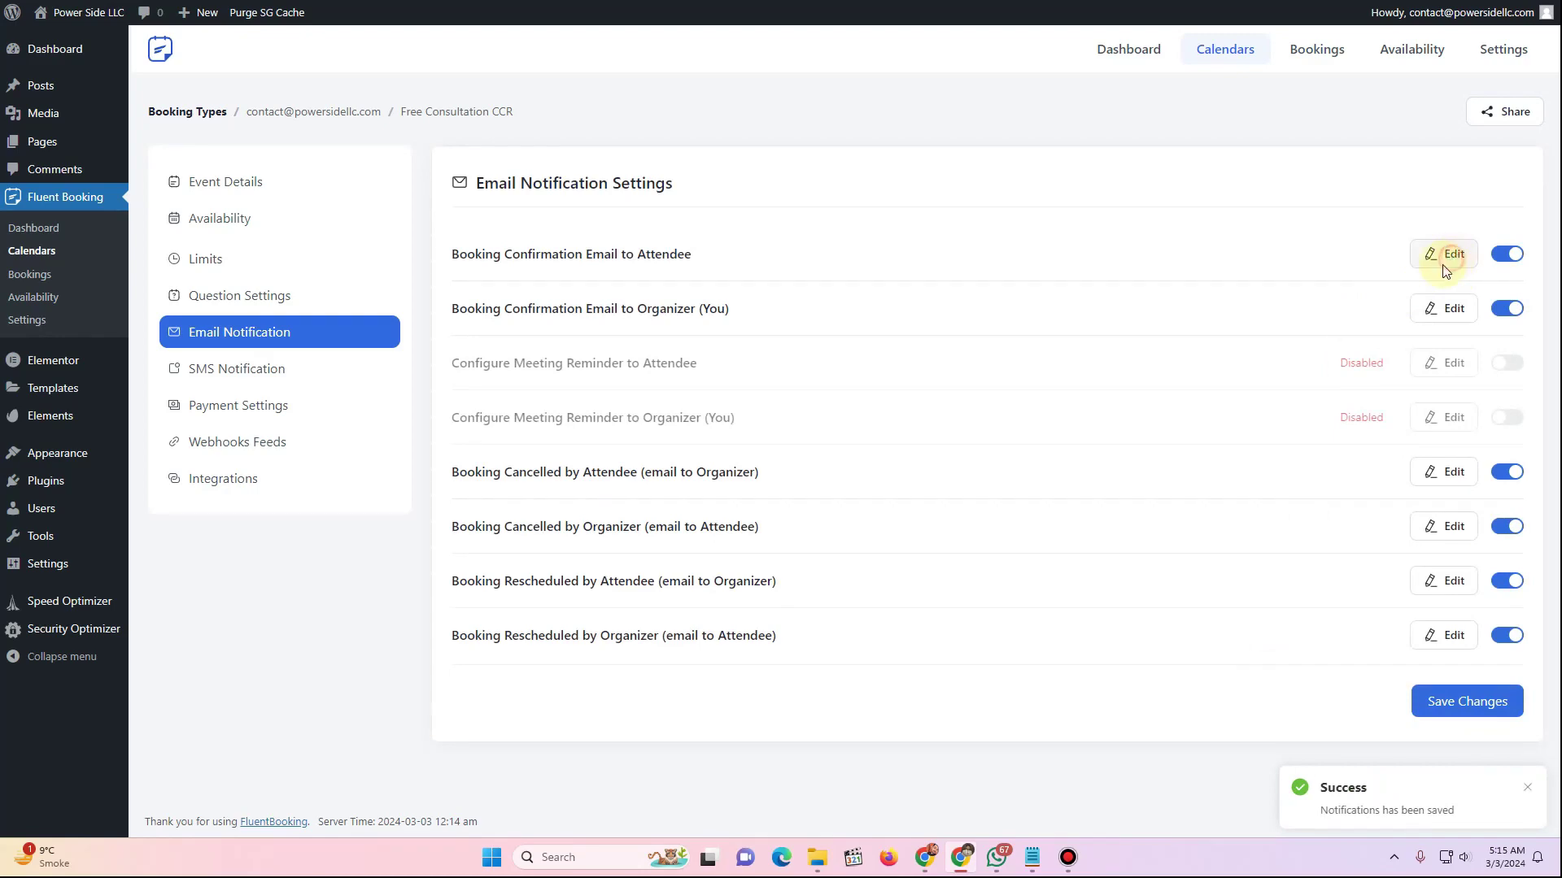
# Check the attendee confirmation email subject, then go to the SMS Notification settings
pyautogui.click(1444, 262)
pyautogui.click(451, 173)
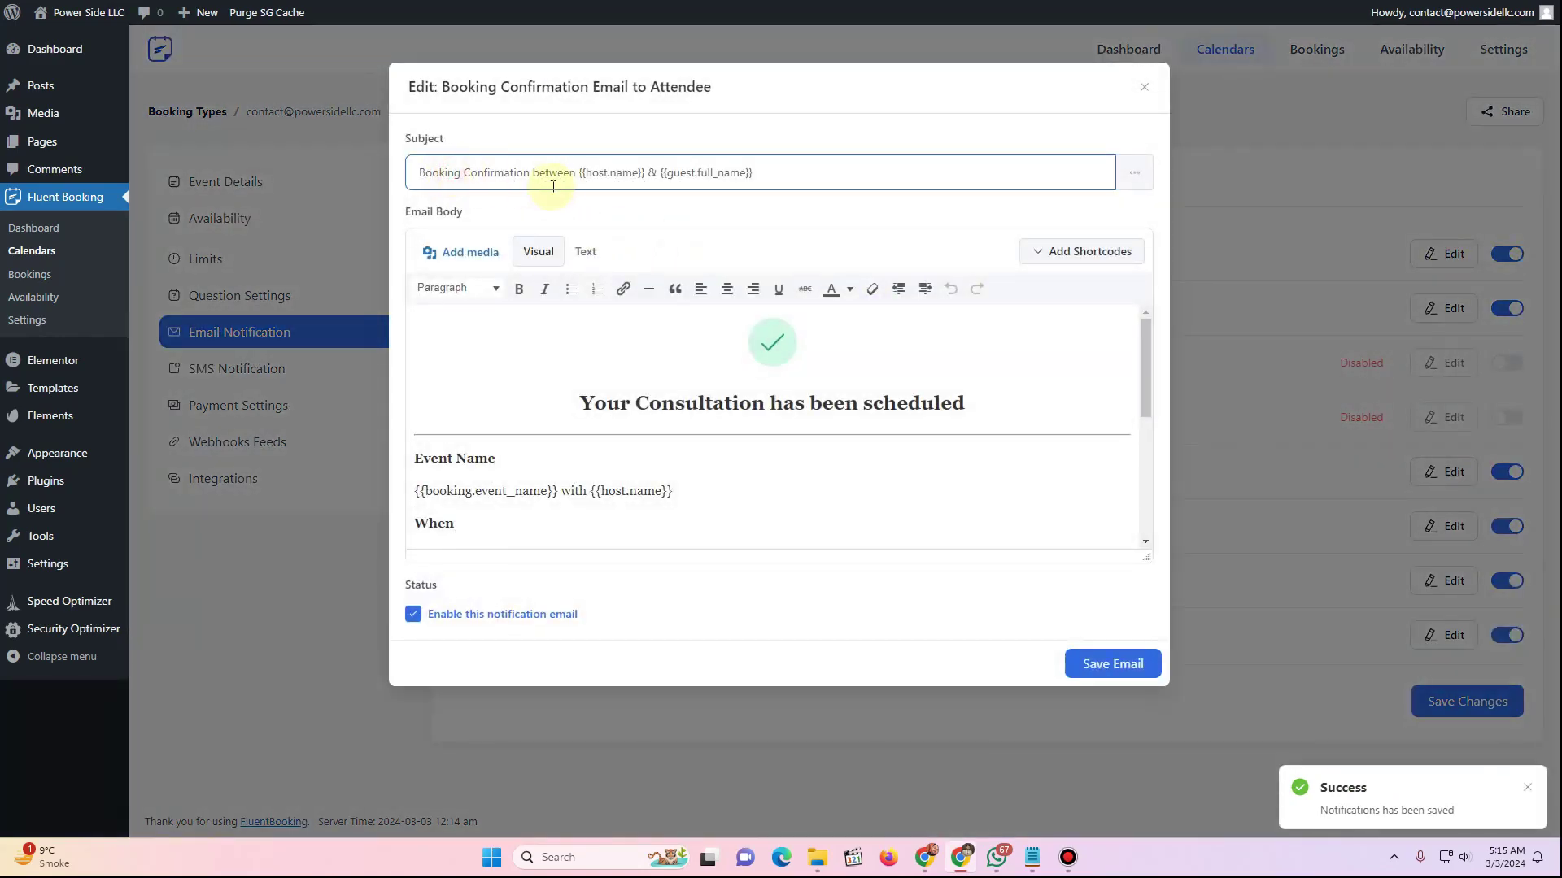
pyautogui.moveTo(574, 174); pyautogui.dragTo(397, 171)
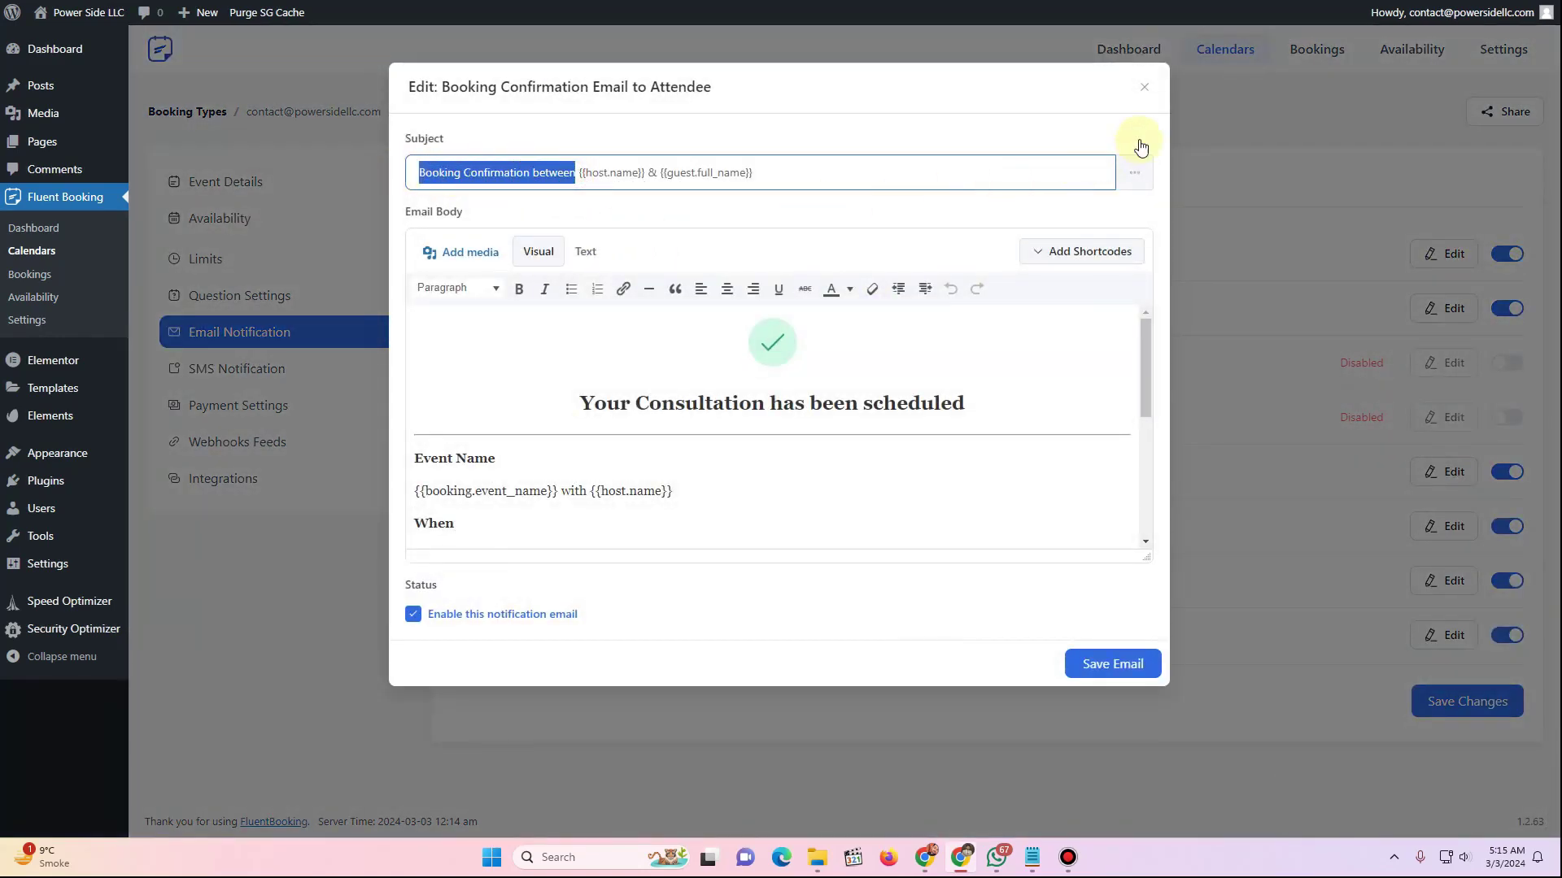
pyautogui.click(1145, 90)
pyautogui.click(334, 370)
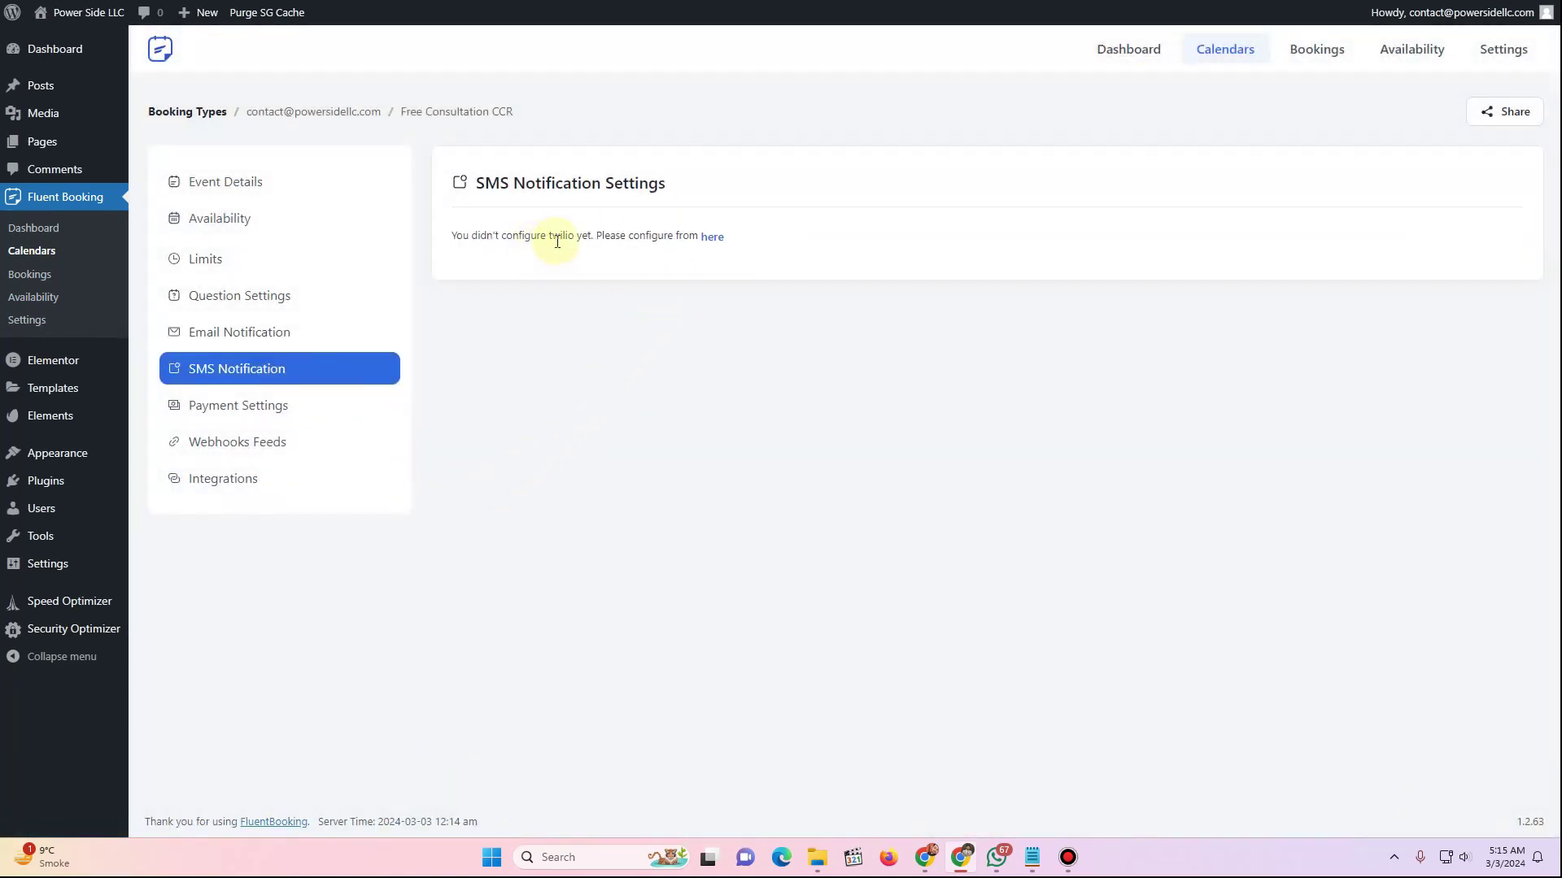
# Open the global Twilio SMS settings and inspect the empty SMS and WhatsApp number fields
pyautogui.click(712, 236)
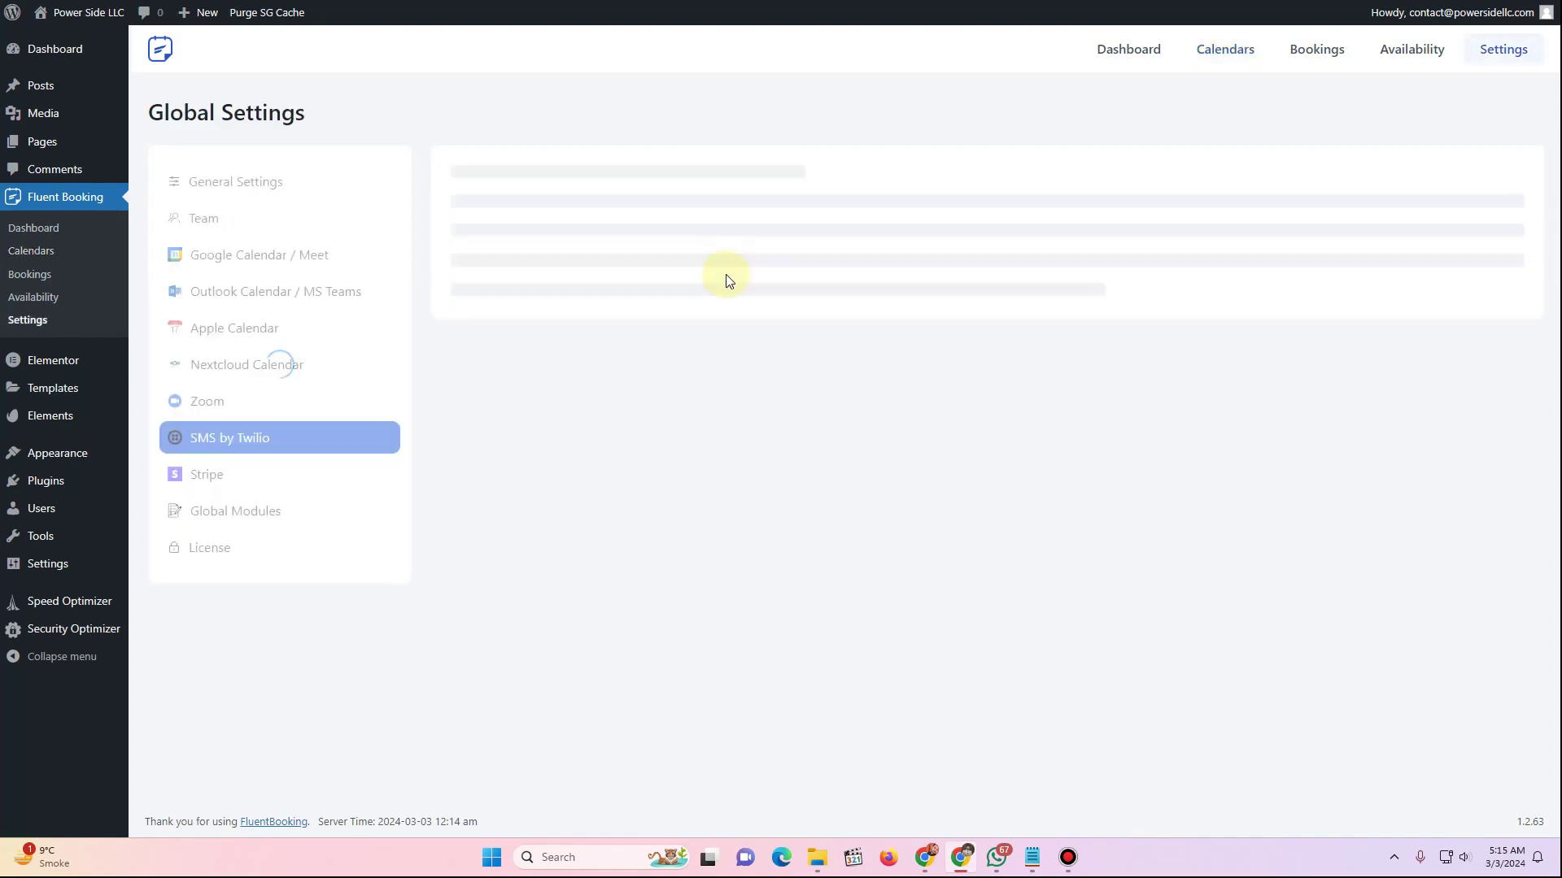
pyautogui.click(503, 320)
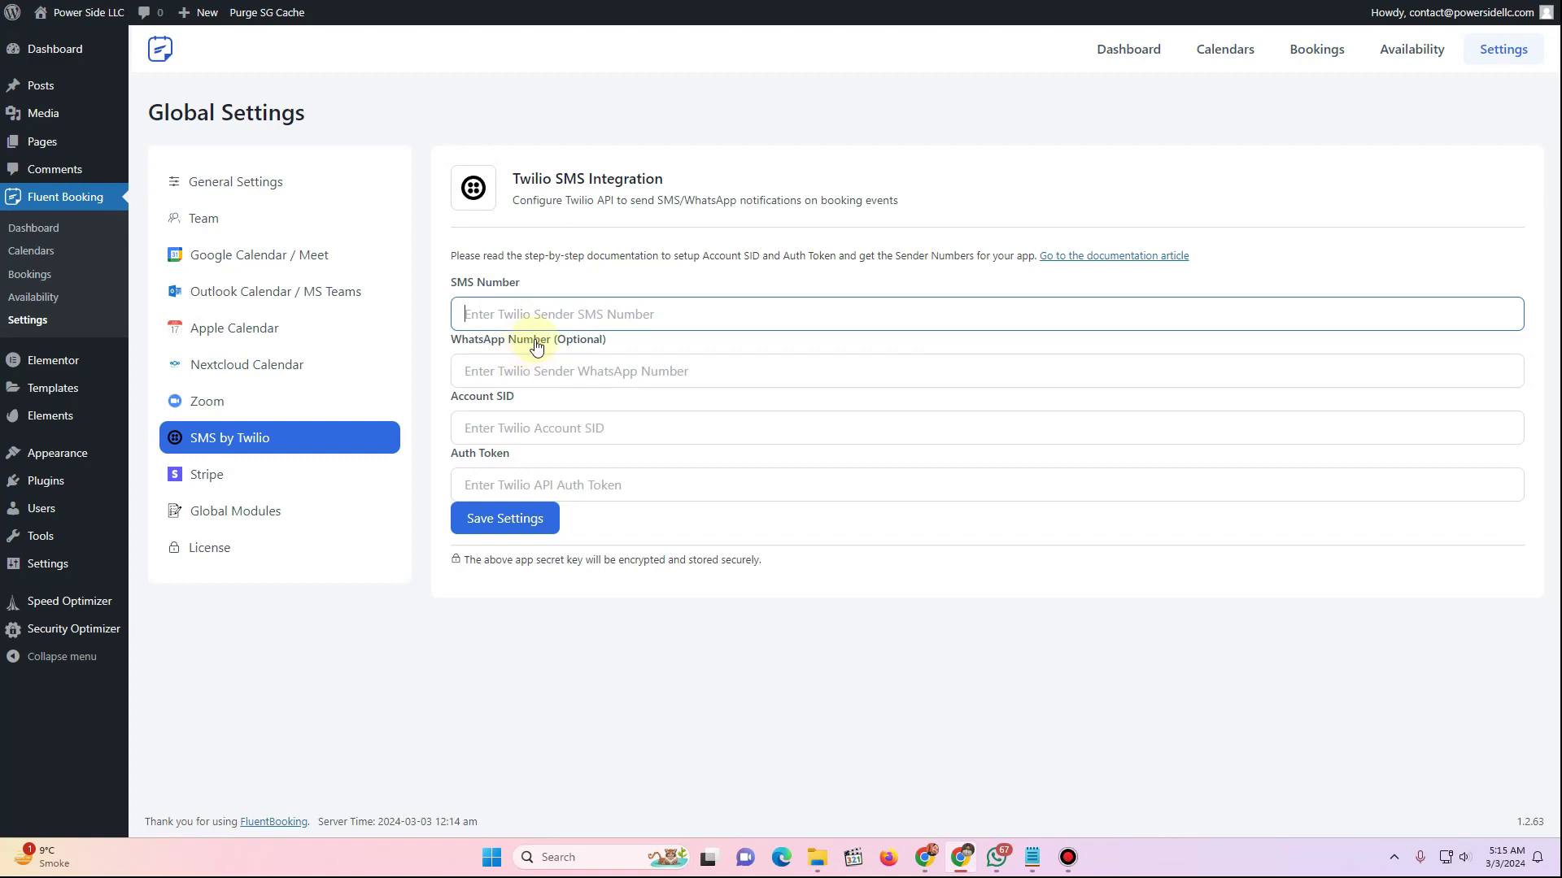
pyautogui.click(521, 372)
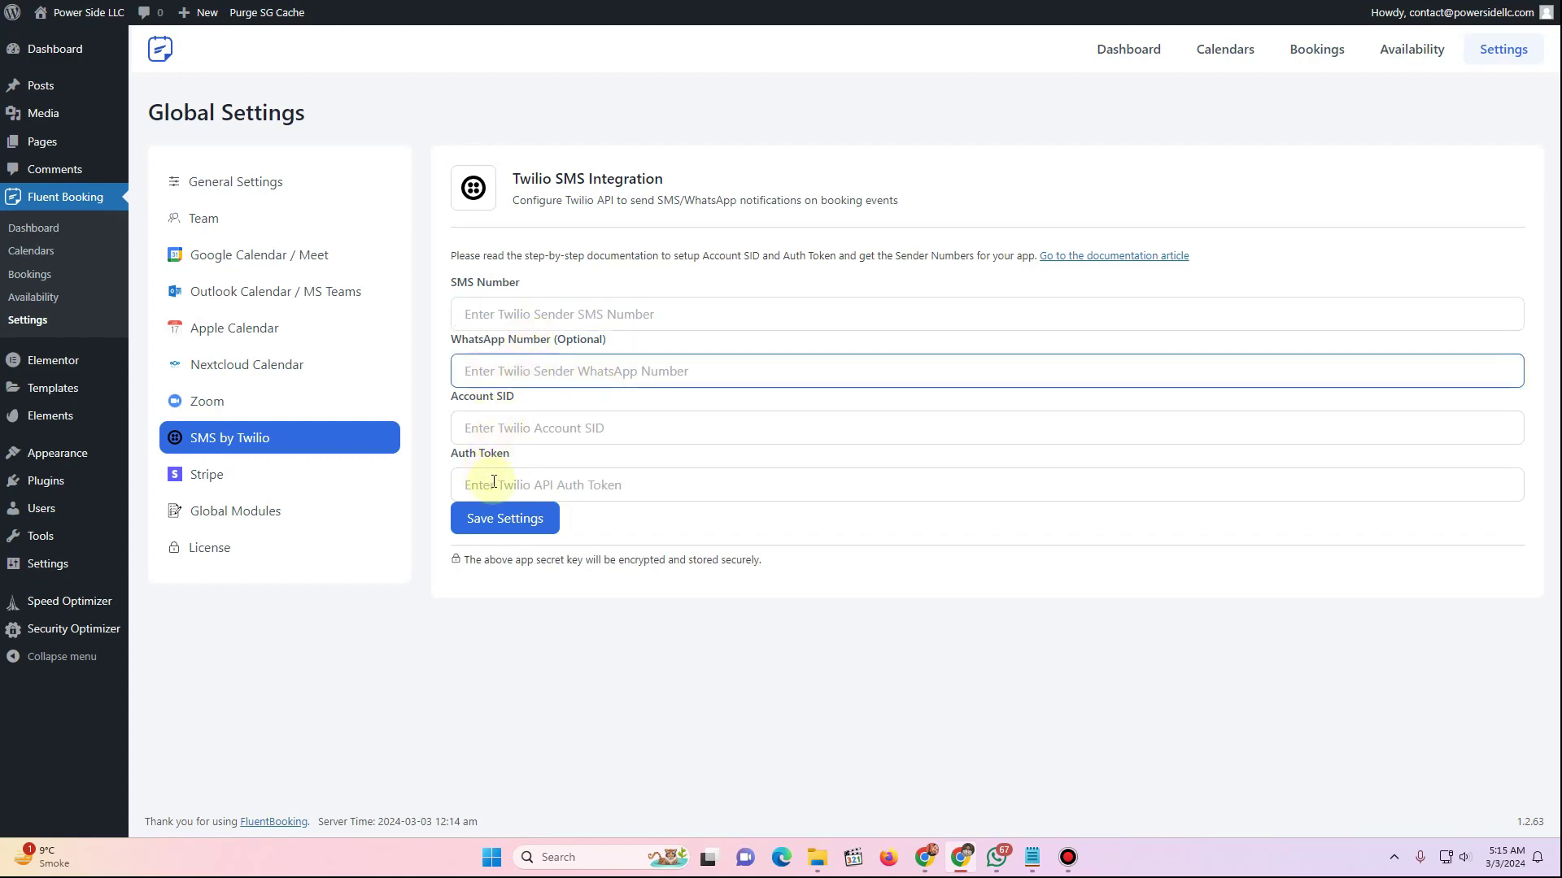
# Read the Twilio setup documentation article, then return to the calendar settings
pyautogui.click(1100, 257)
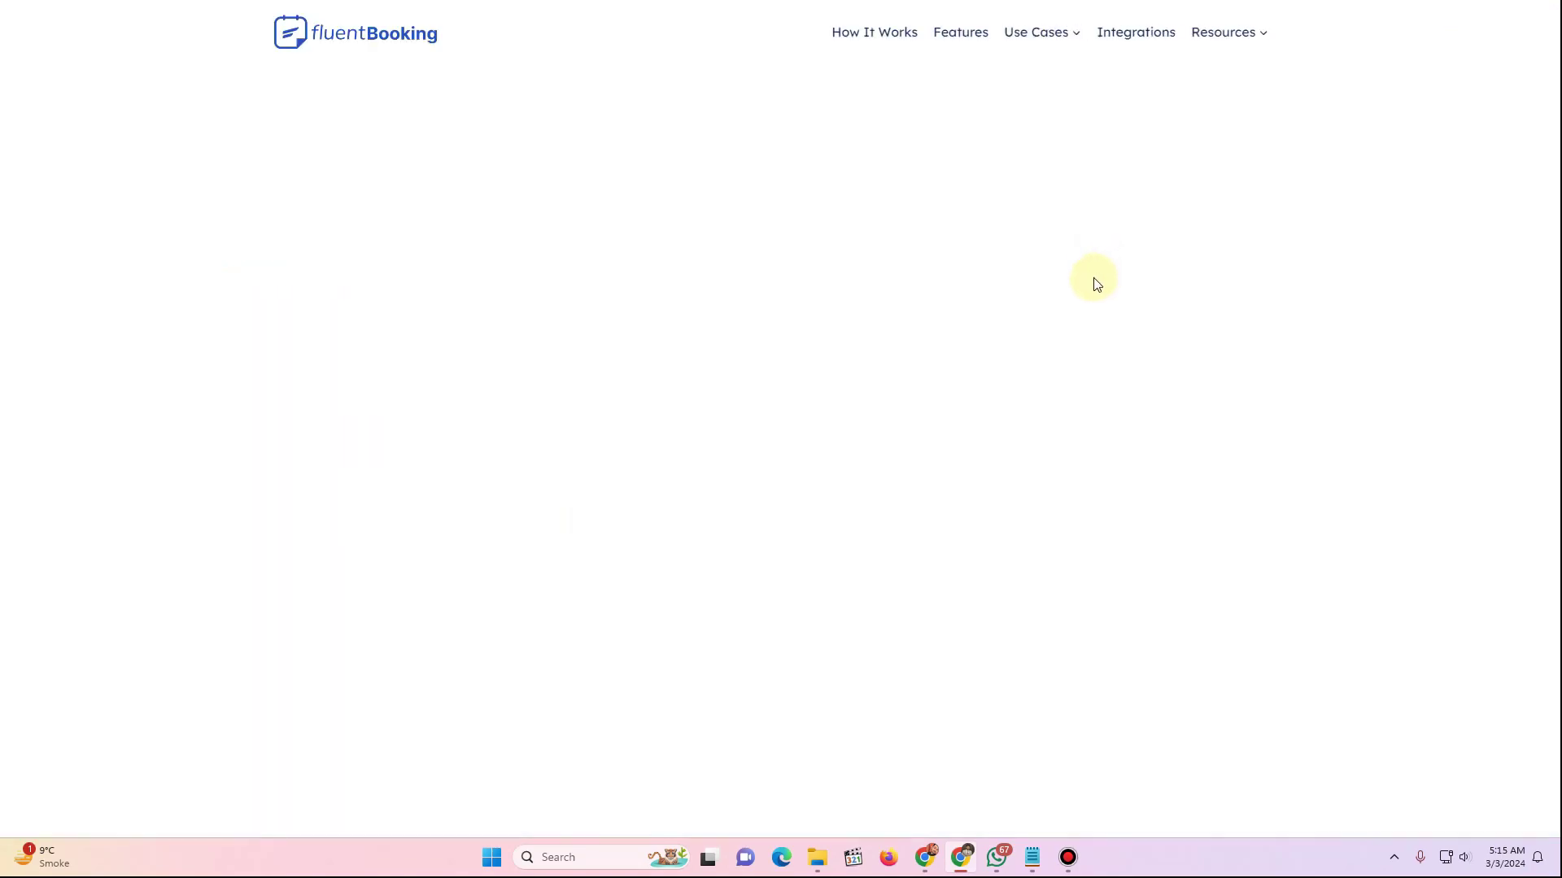
pyautogui.scroll(-4, 623, 423)
pyautogui.scroll(-10, 622, 423)
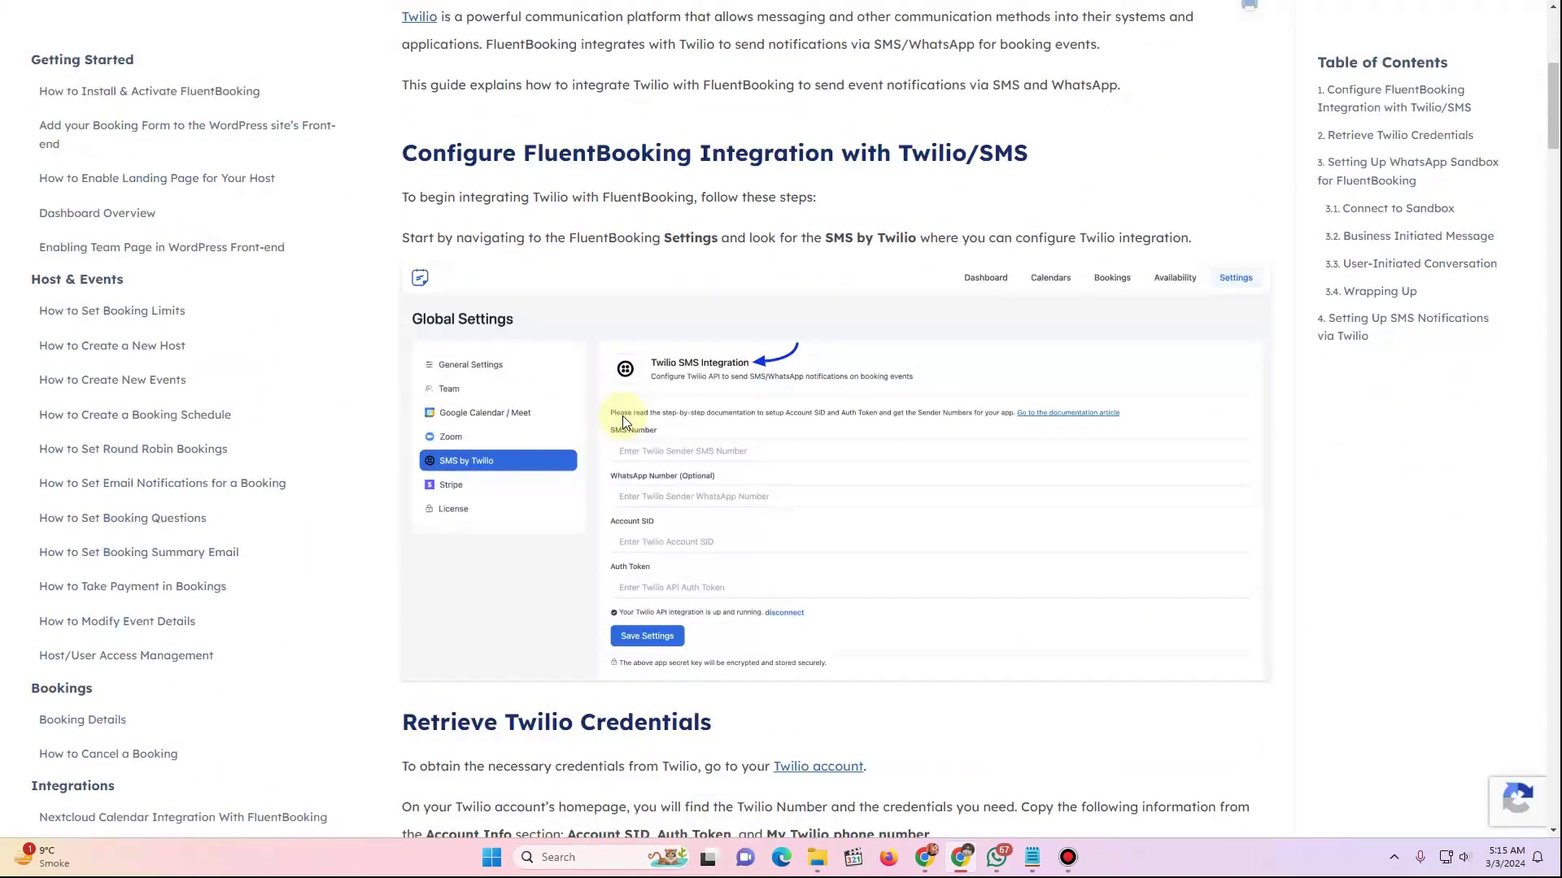
pyautogui.scroll(-15, 625, 422)
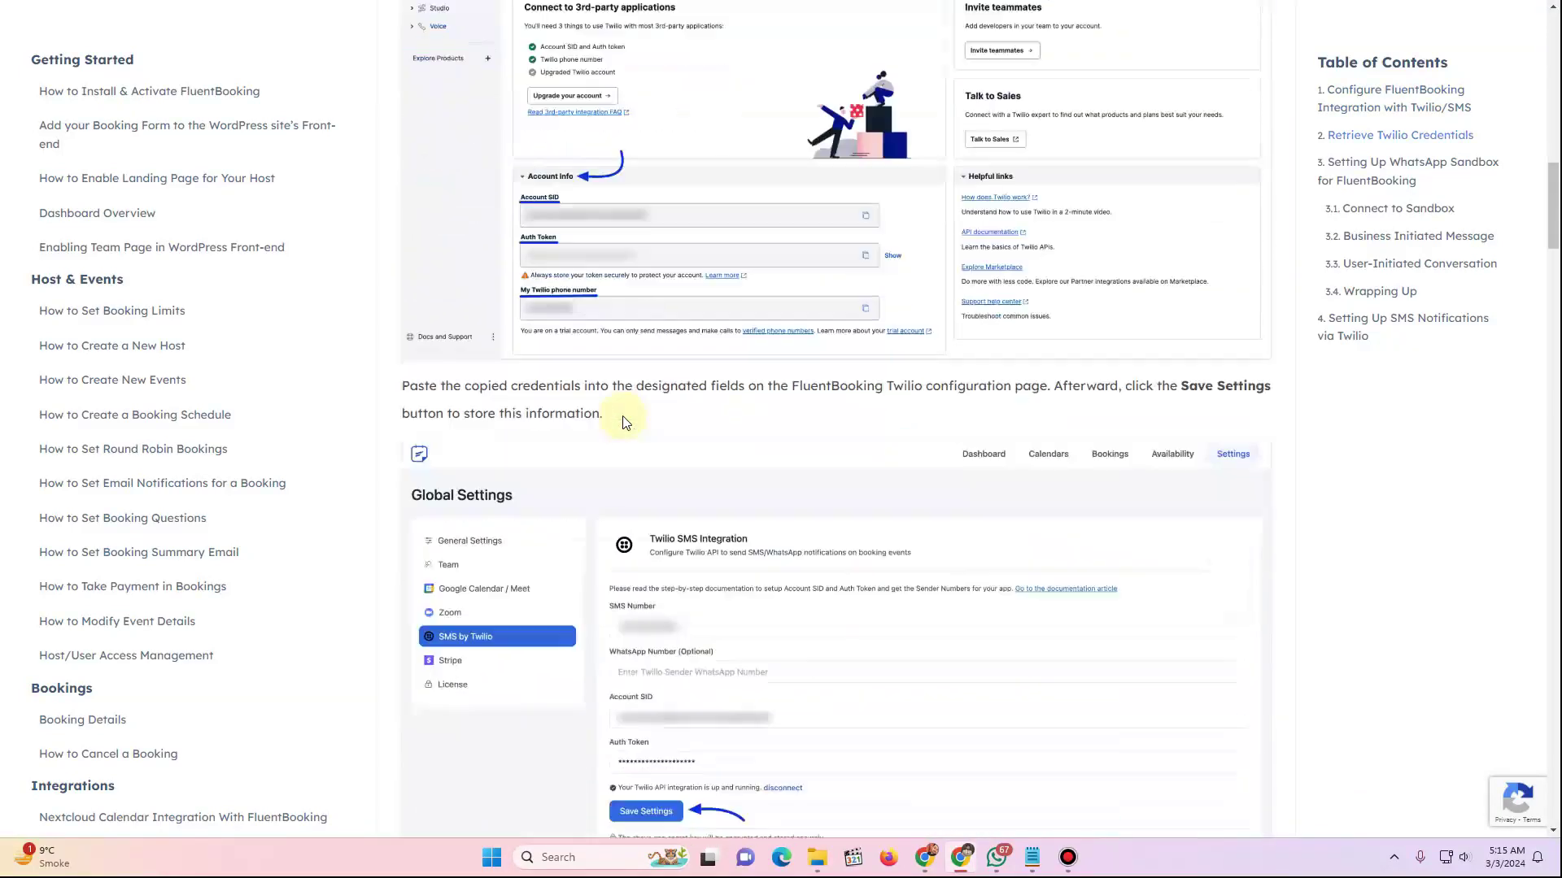
pyautogui.hotkey('ctrl', 'w')
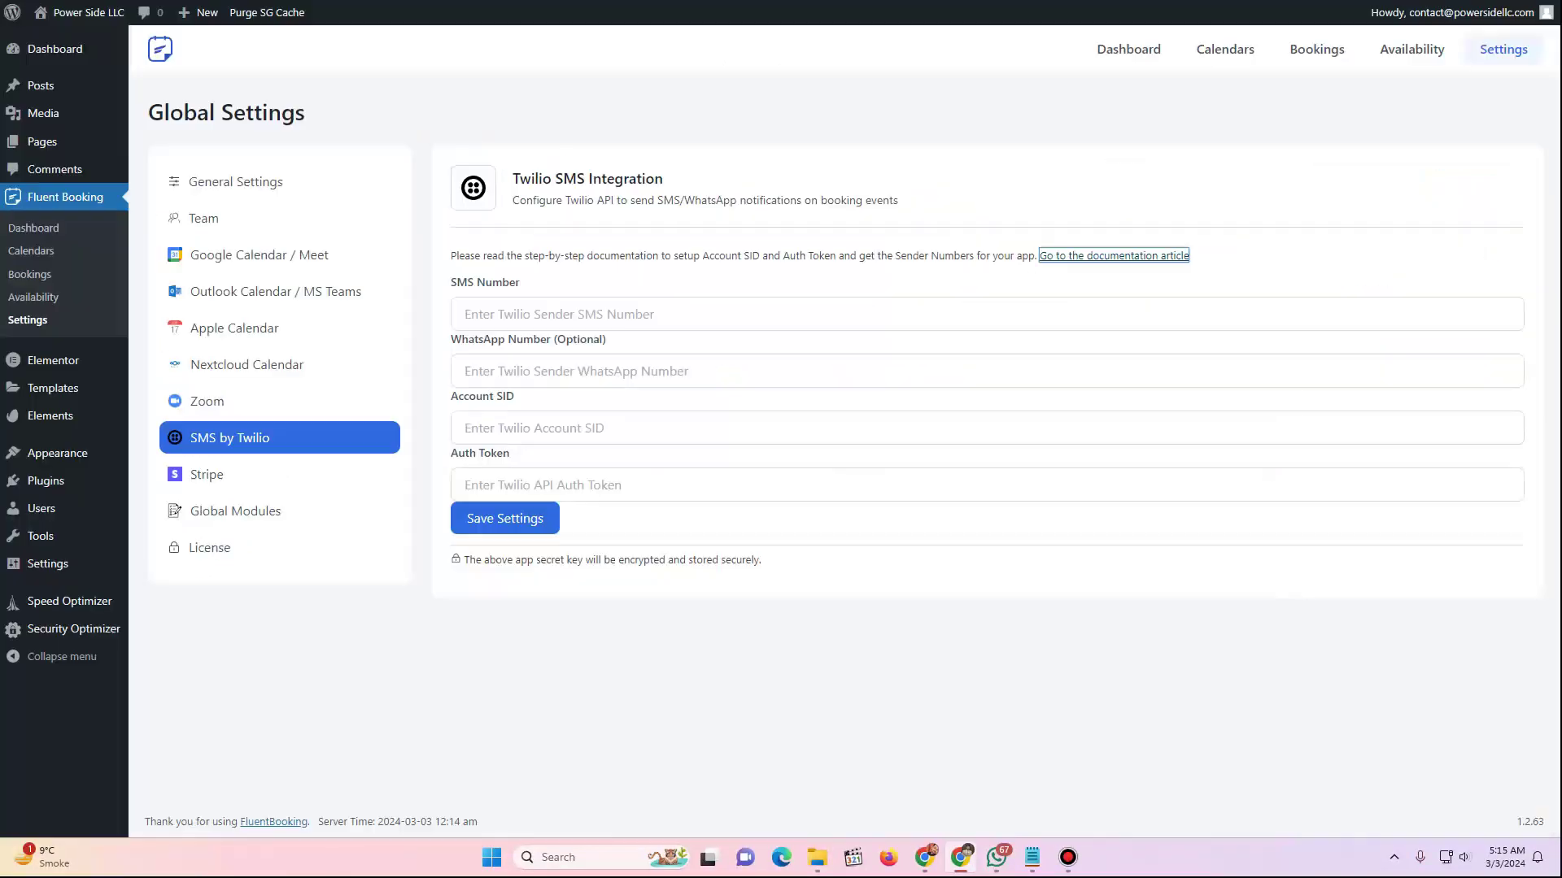
pyautogui.click(33, 251)
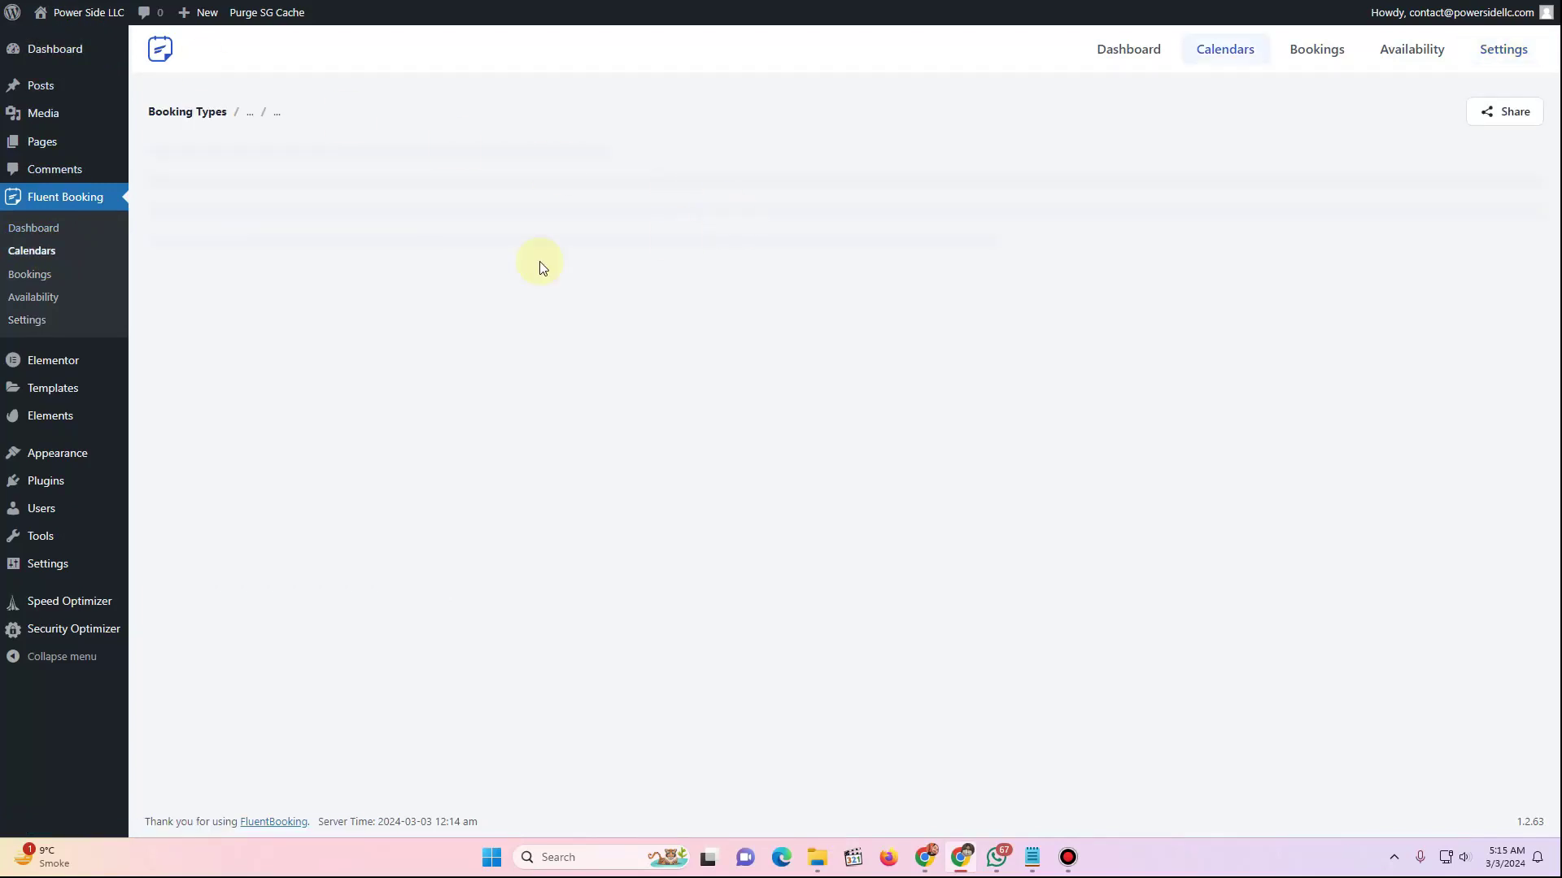
# Review the event's Payment Settings, Webhooks Feeds and Integrations tabs, then return to Calendars
pyautogui.click(374, 405)
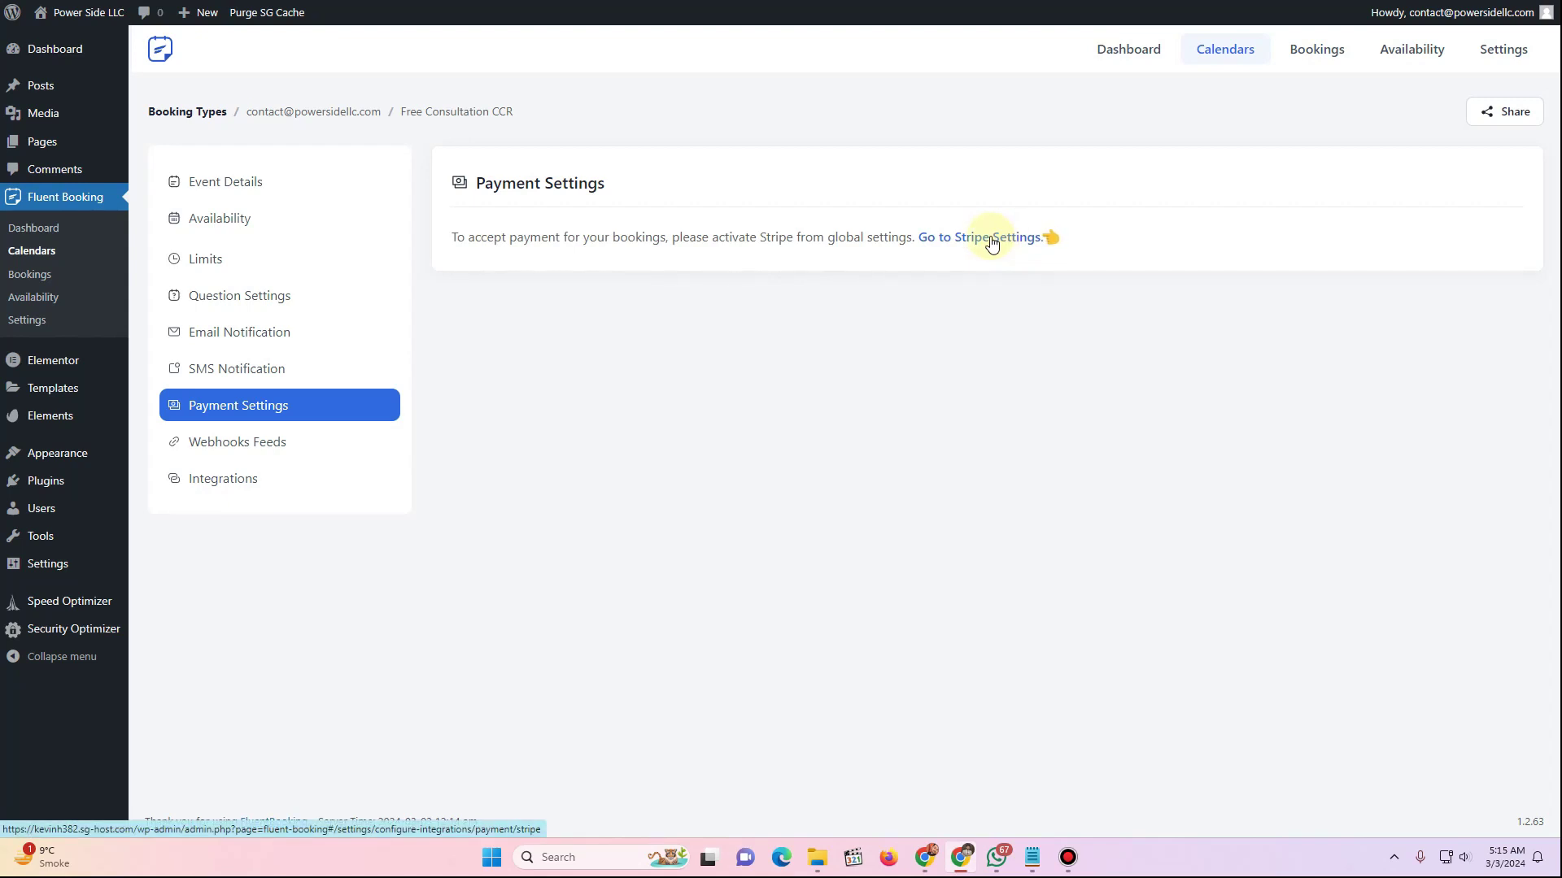
pyautogui.click(305, 443)
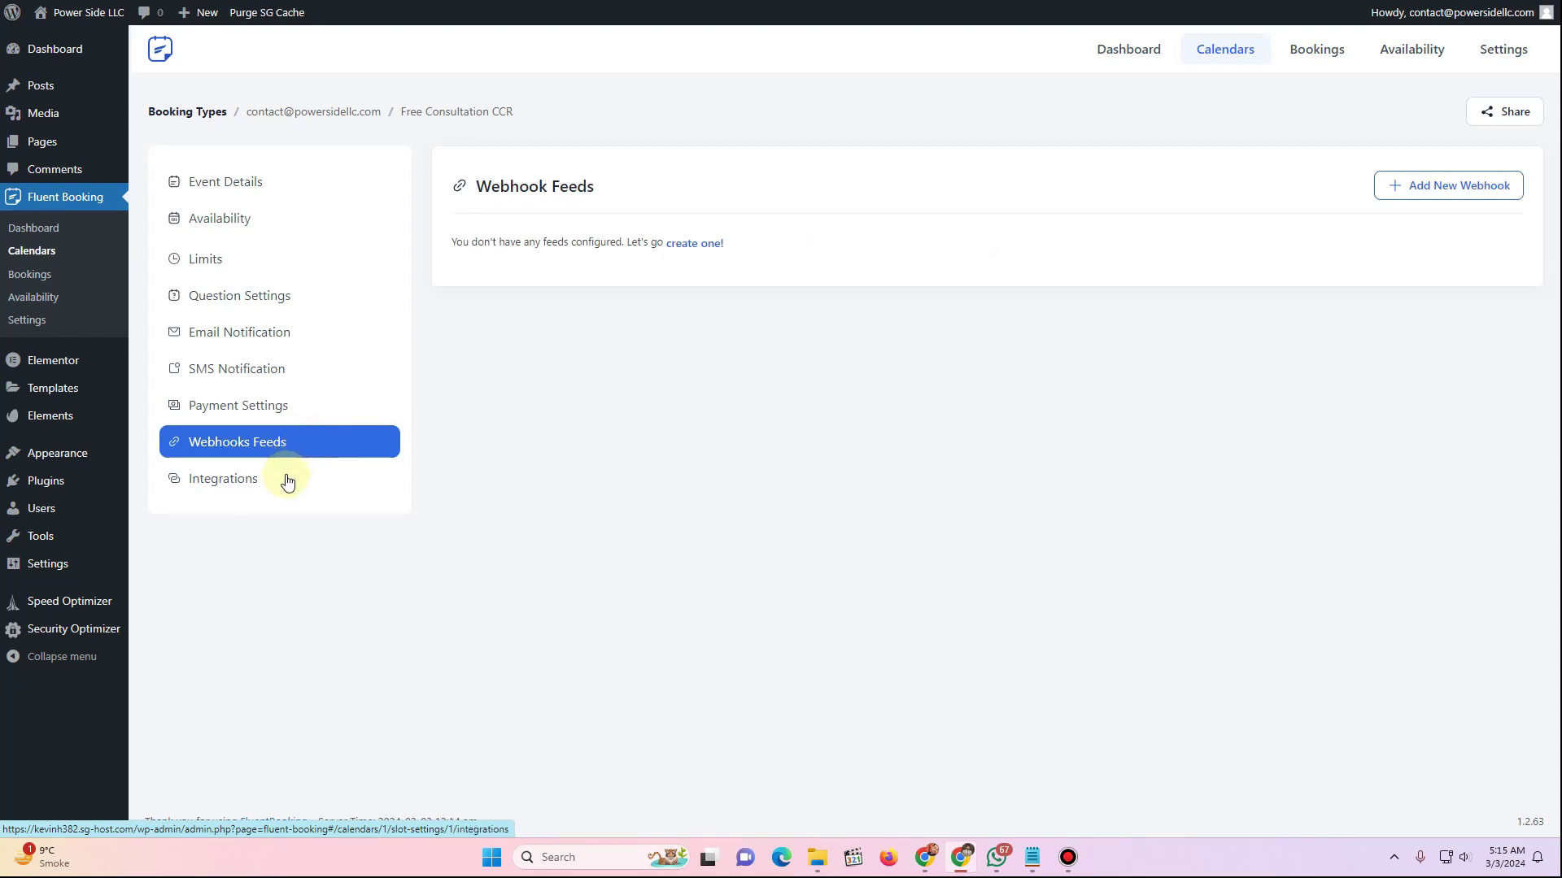
pyautogui.click(287, 480)
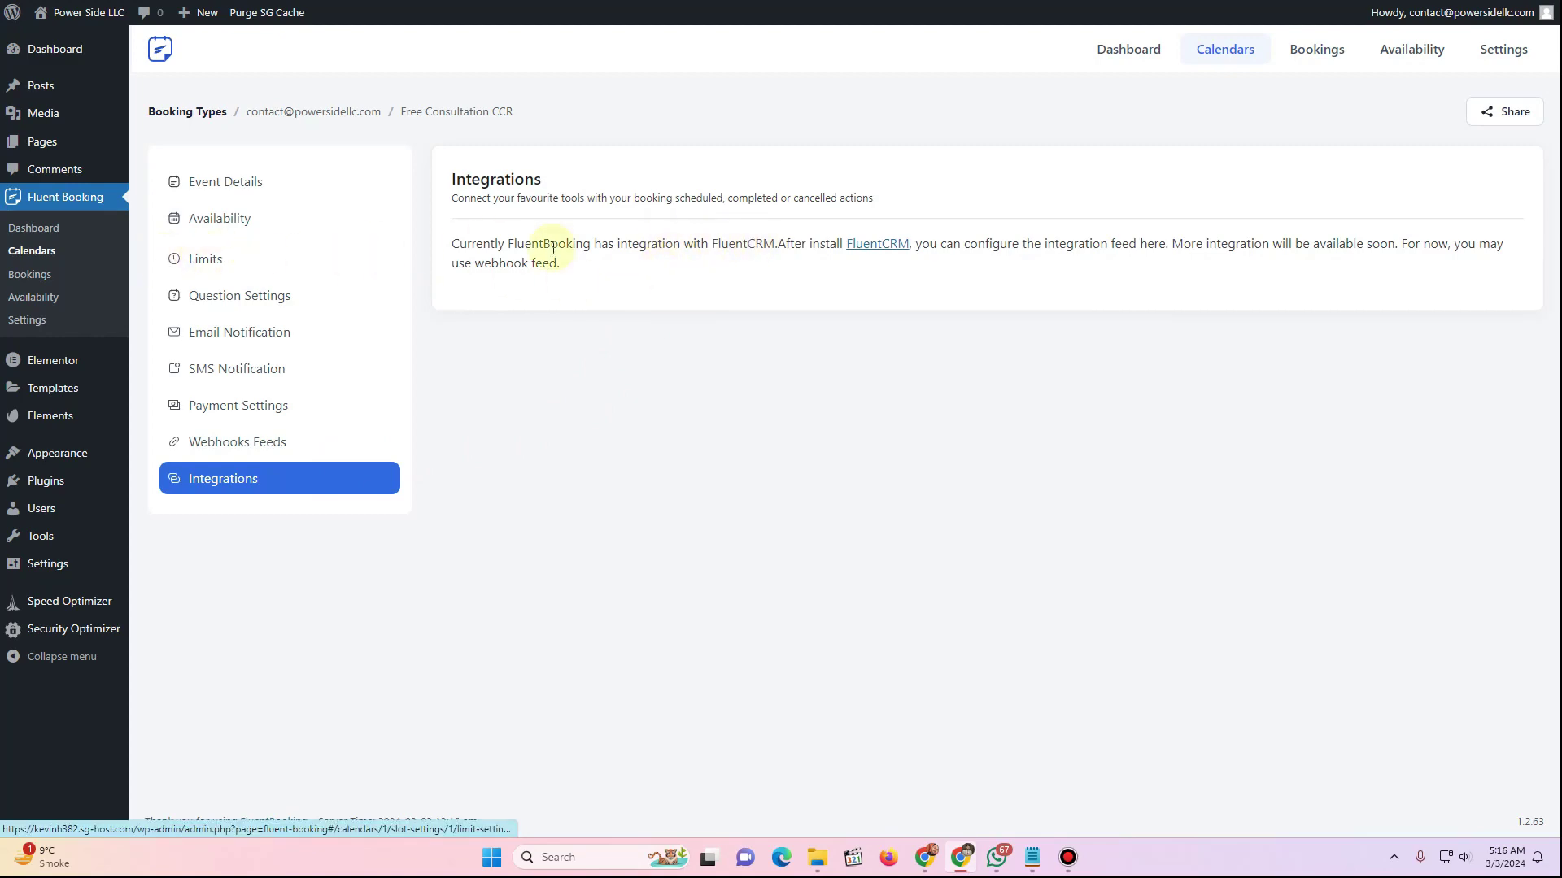
pyautogui.click(31, 250)
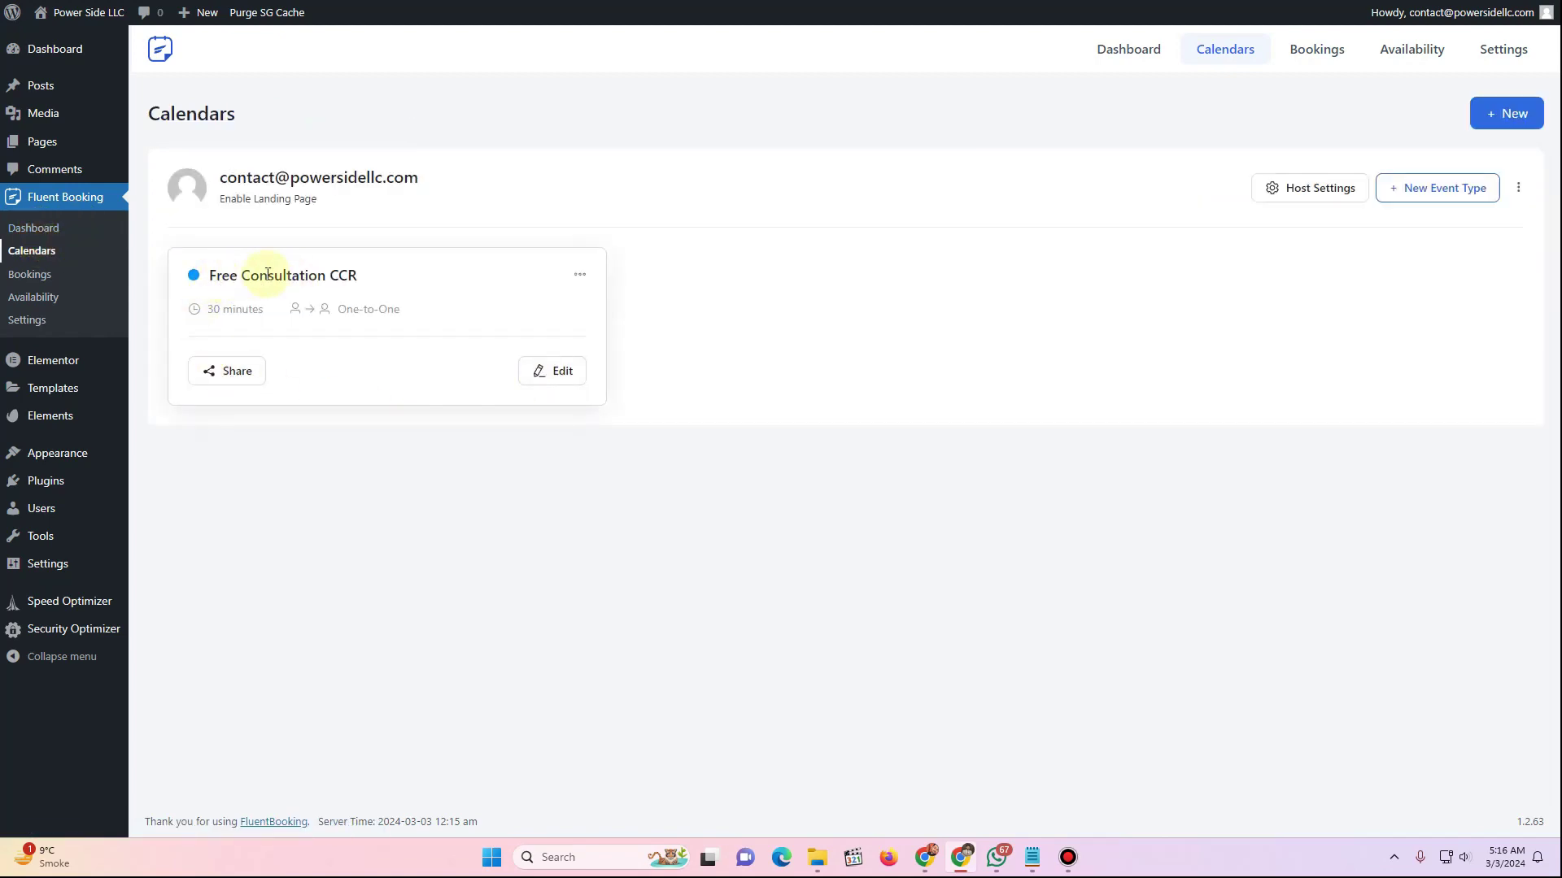
# Set the host calendar's avatar to the Power Side logo from the Media Library
pyautogui.click(1319, 195)
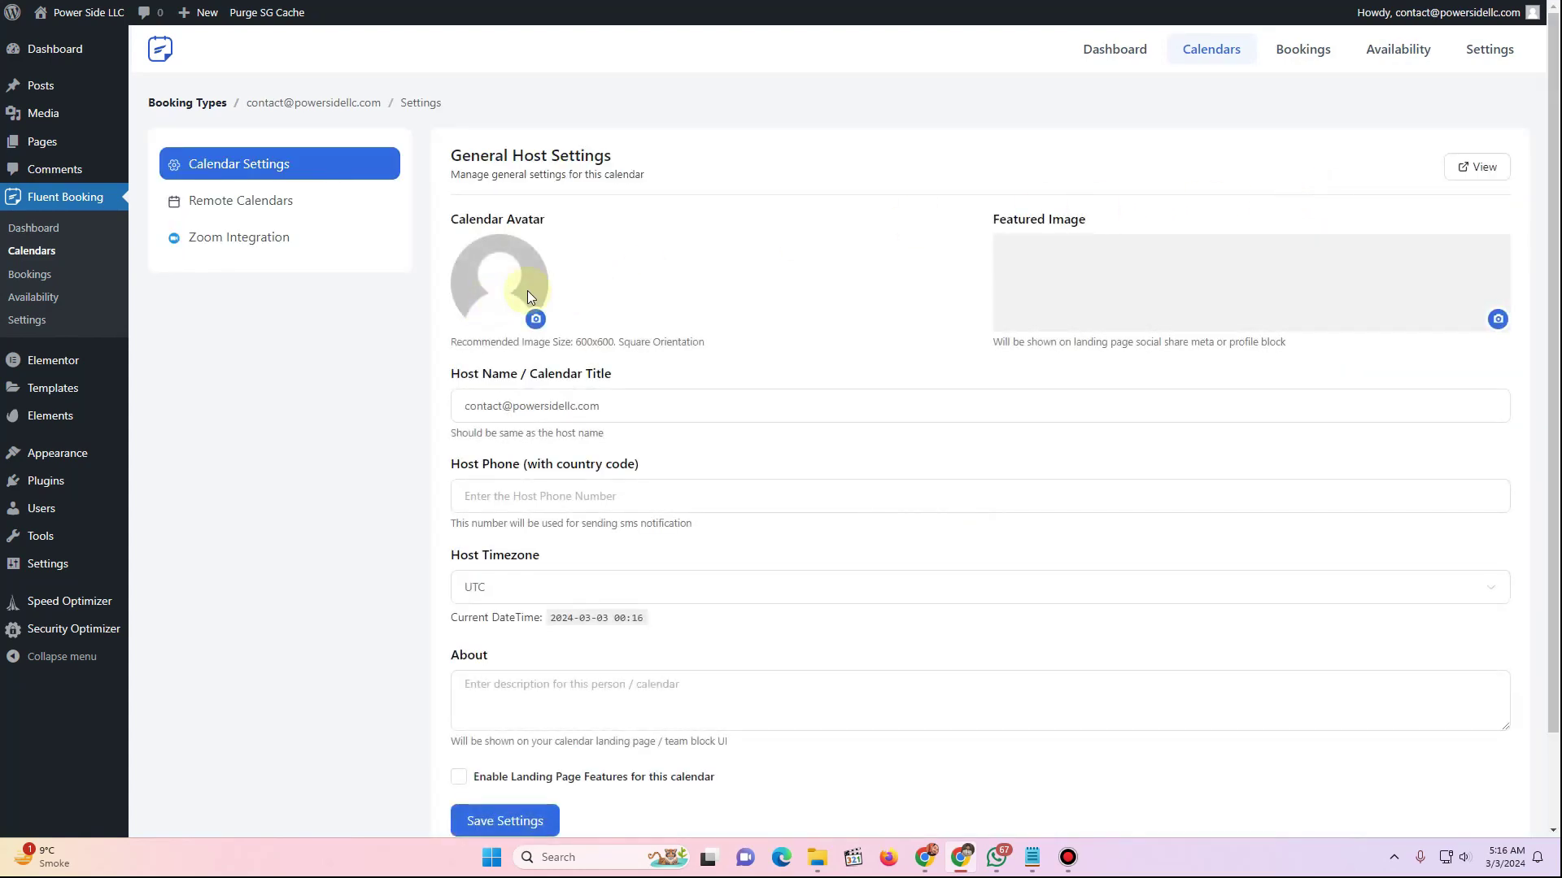
pyautogui.click(536, 320)
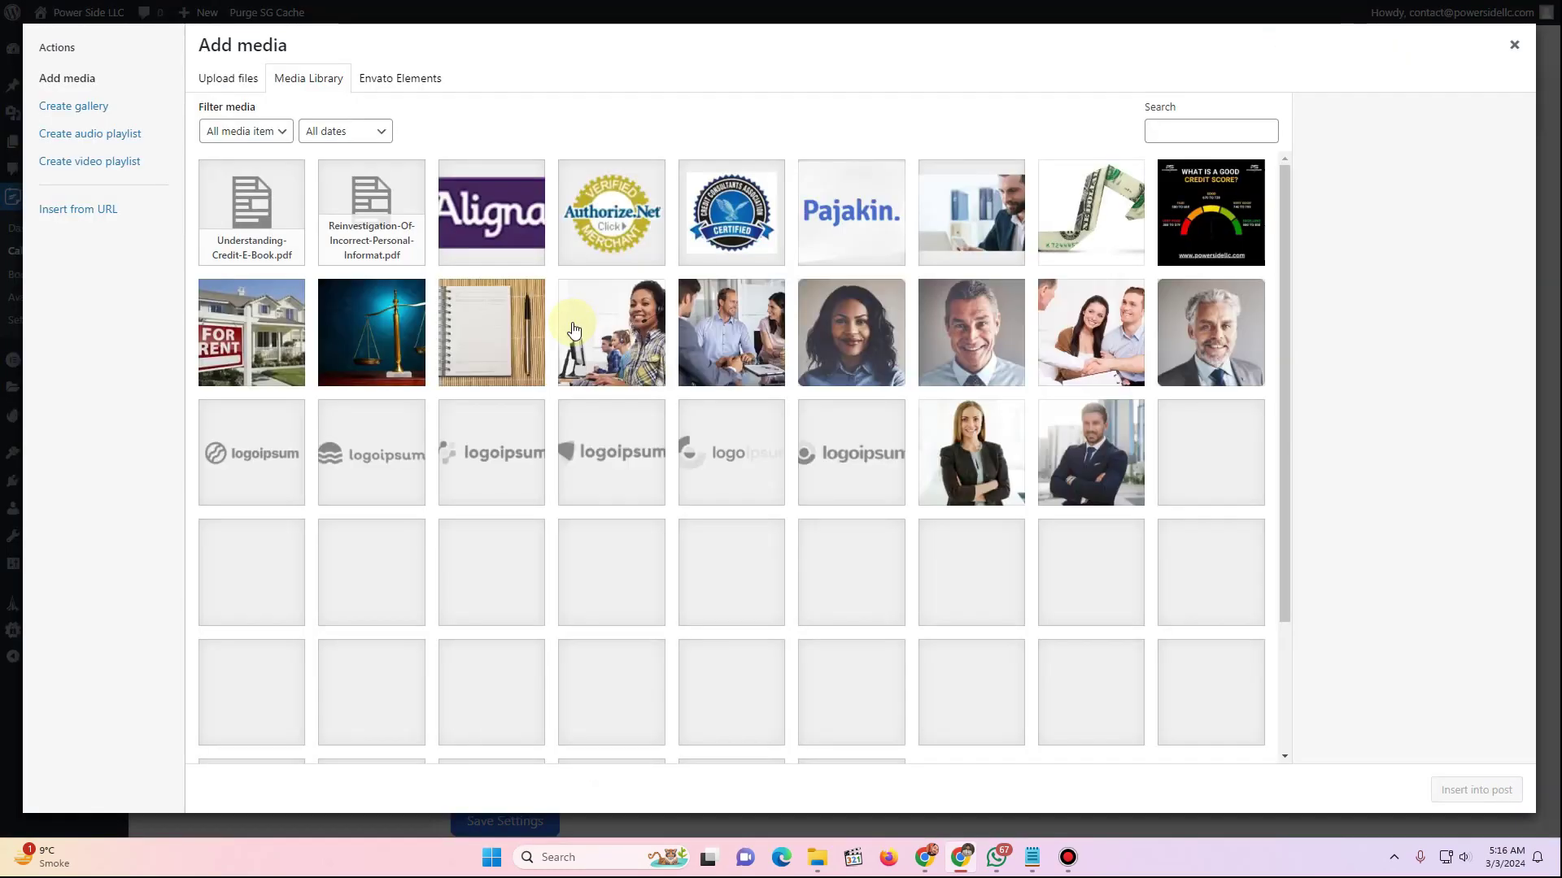
pyautogui.scroll(-1, 686, 362)
pyautogui.scroll(-2, 686, 362)
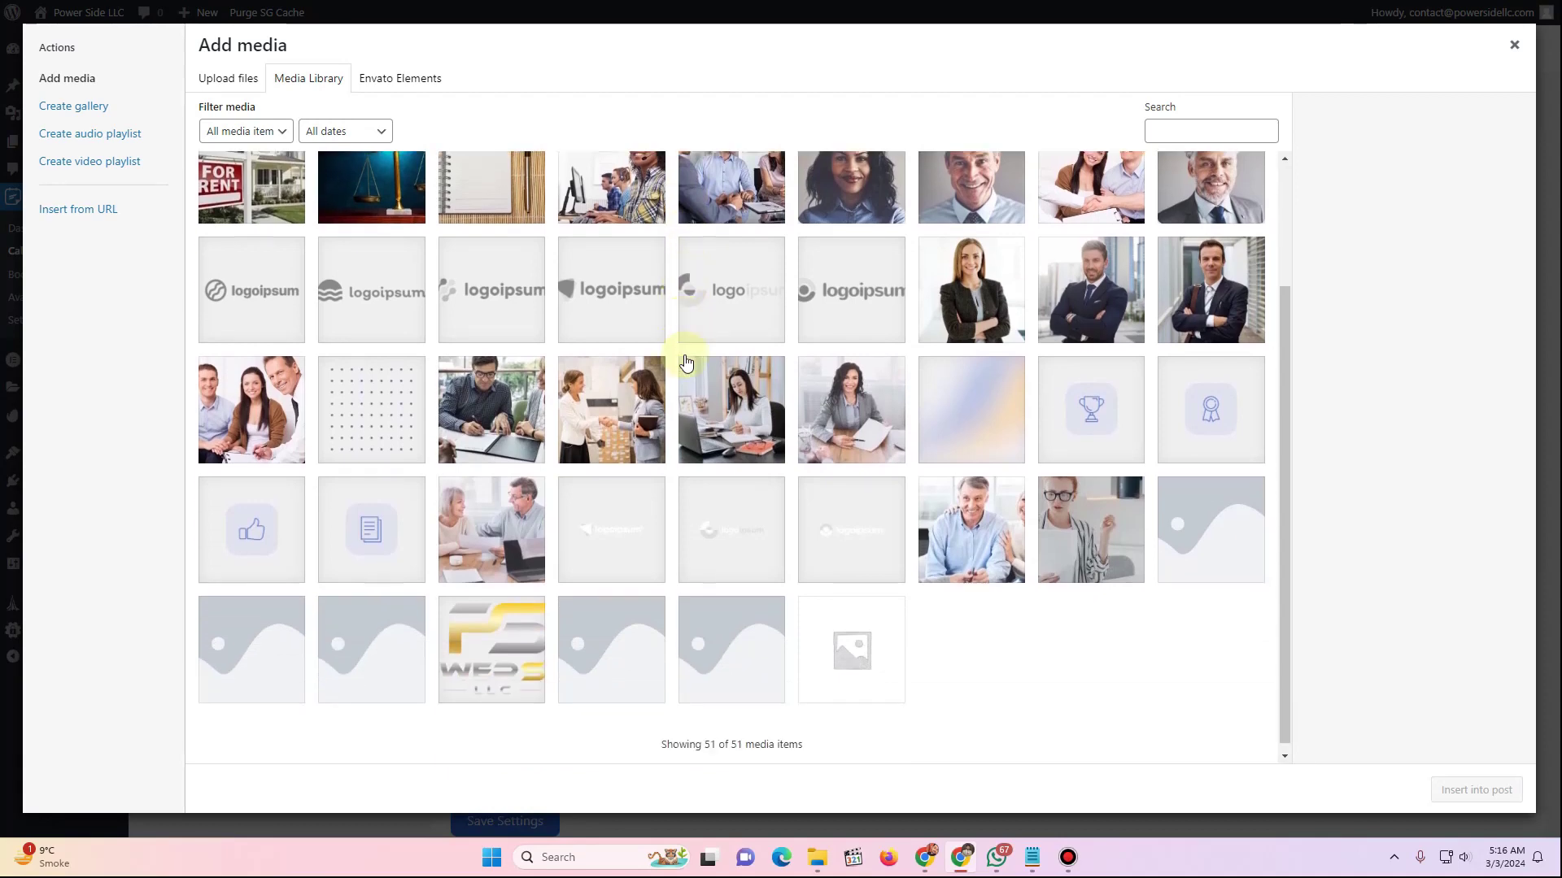
pyautogui.click(521, 647)
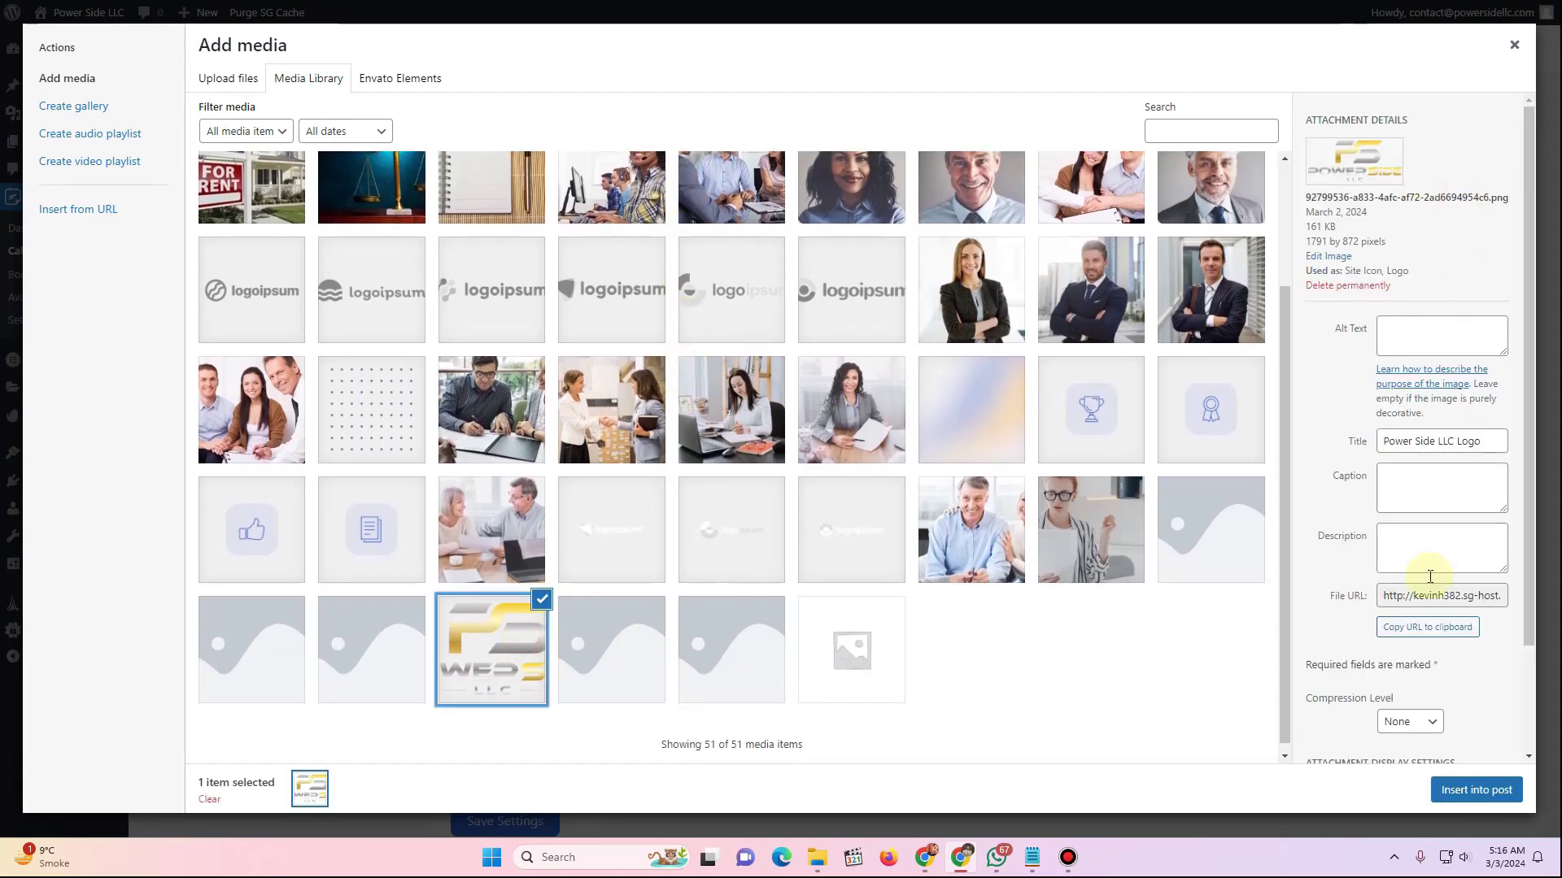
pyautogui.click(1476, 799)
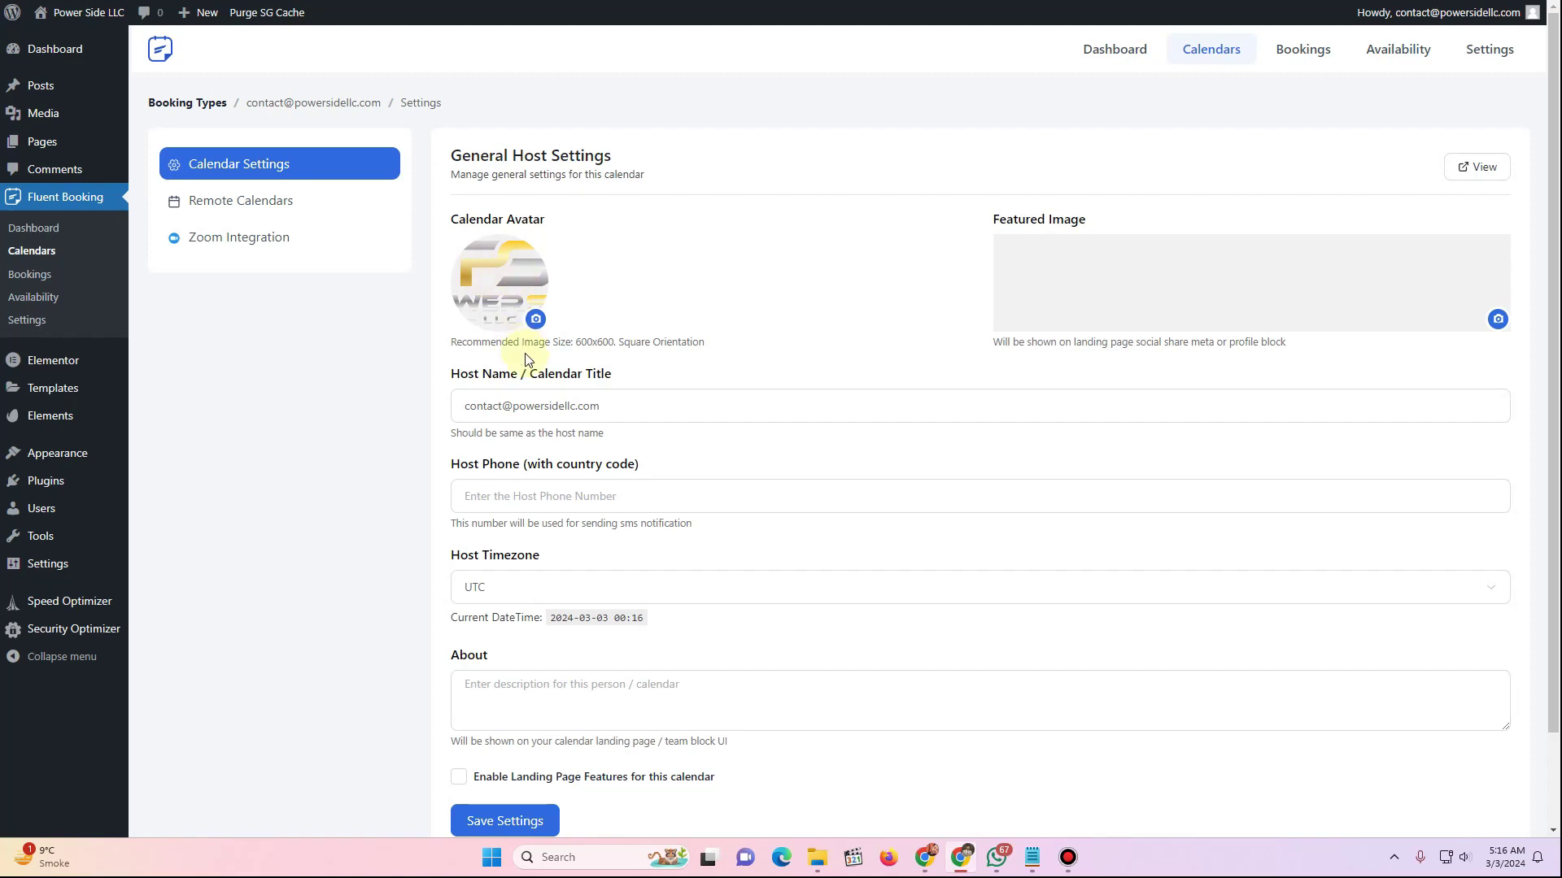
# Rename the calendar host to 'Power Side LLC'
pyautogui.click(505, 404)
pyautogui.hotkey('ctrl', 'a')
pyautogui.write('C')
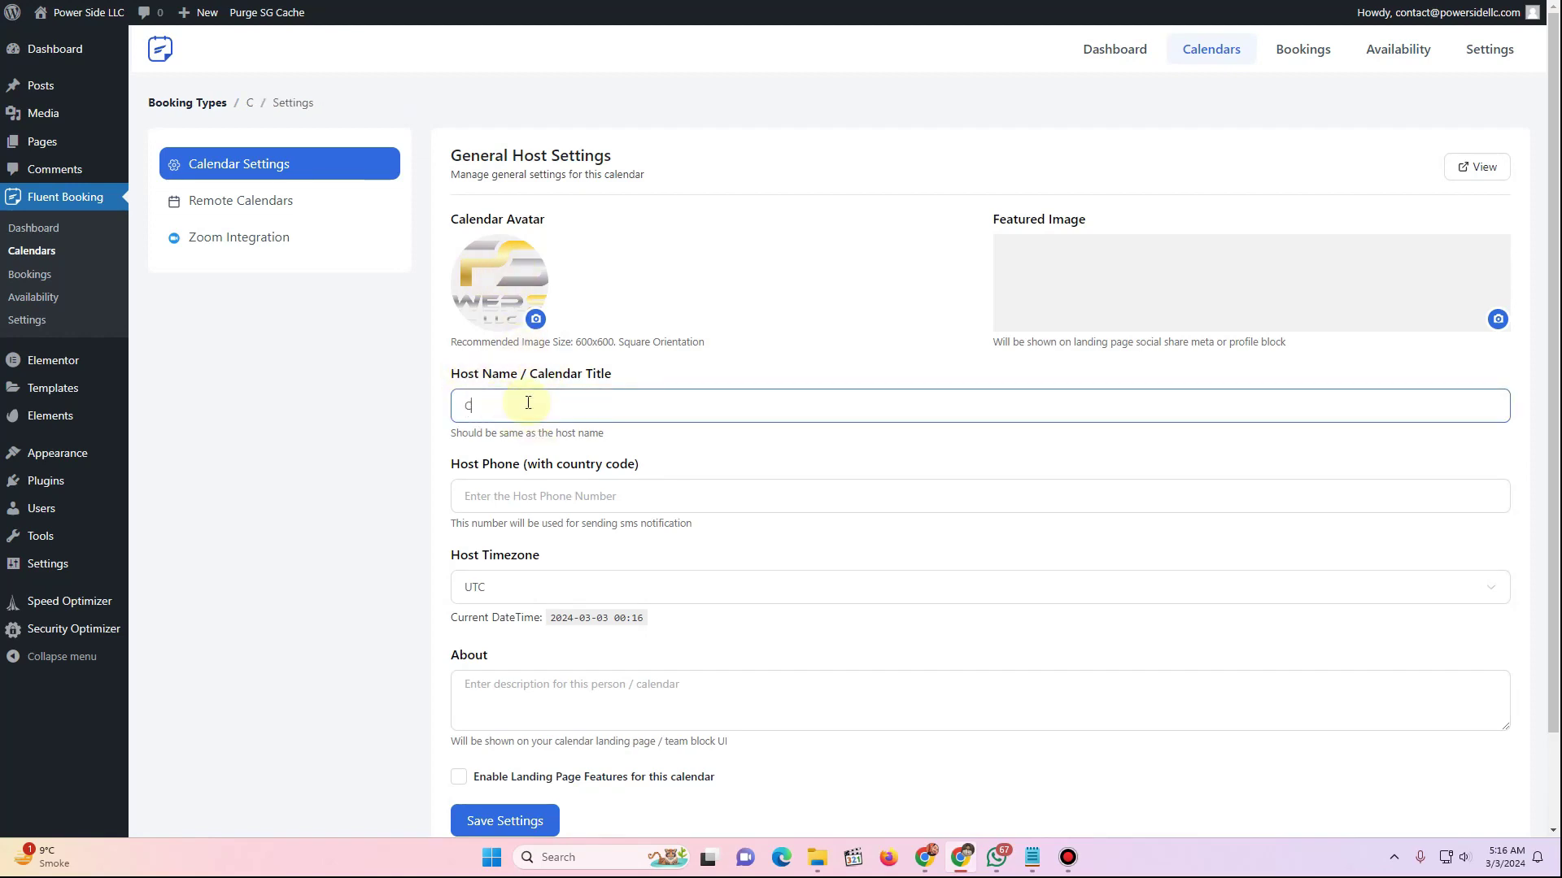
pyautogui.write('ontact Team')
pyautogui.hotkey('ctrl', 'a')
pyautogui.write('Support Team')
pyautogui.hotkey('ctrl', 'a')
pyautogui.write('powe')
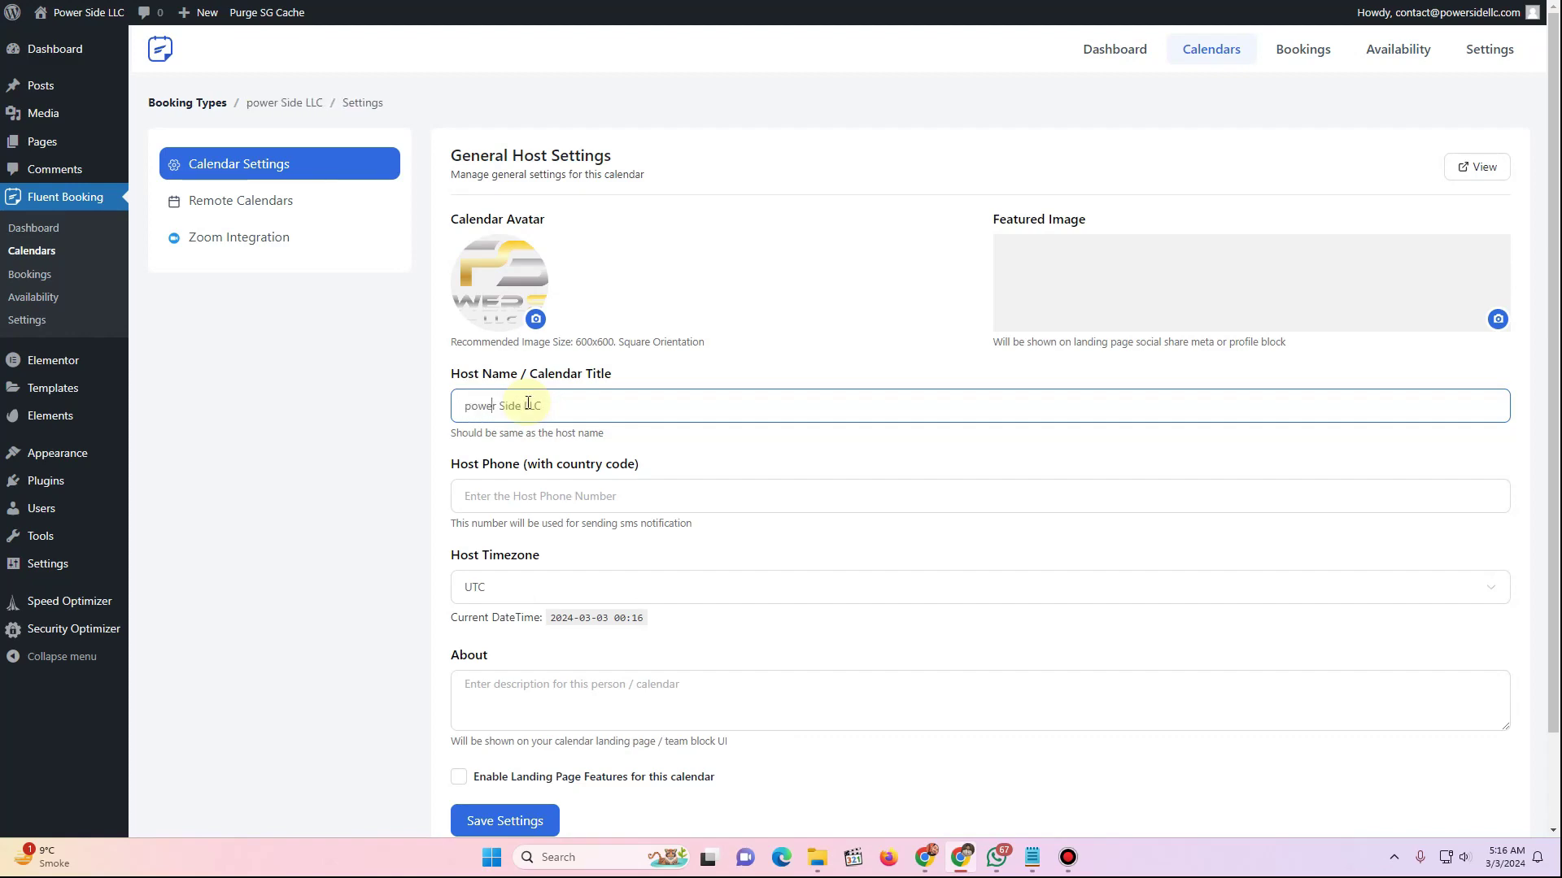
pyautogui.press('BackSpace')
pyautogui.write('P')
# Copy the site's contact-page phone number into Host Phone and save the host settings
pyautogui.click(528, 491)
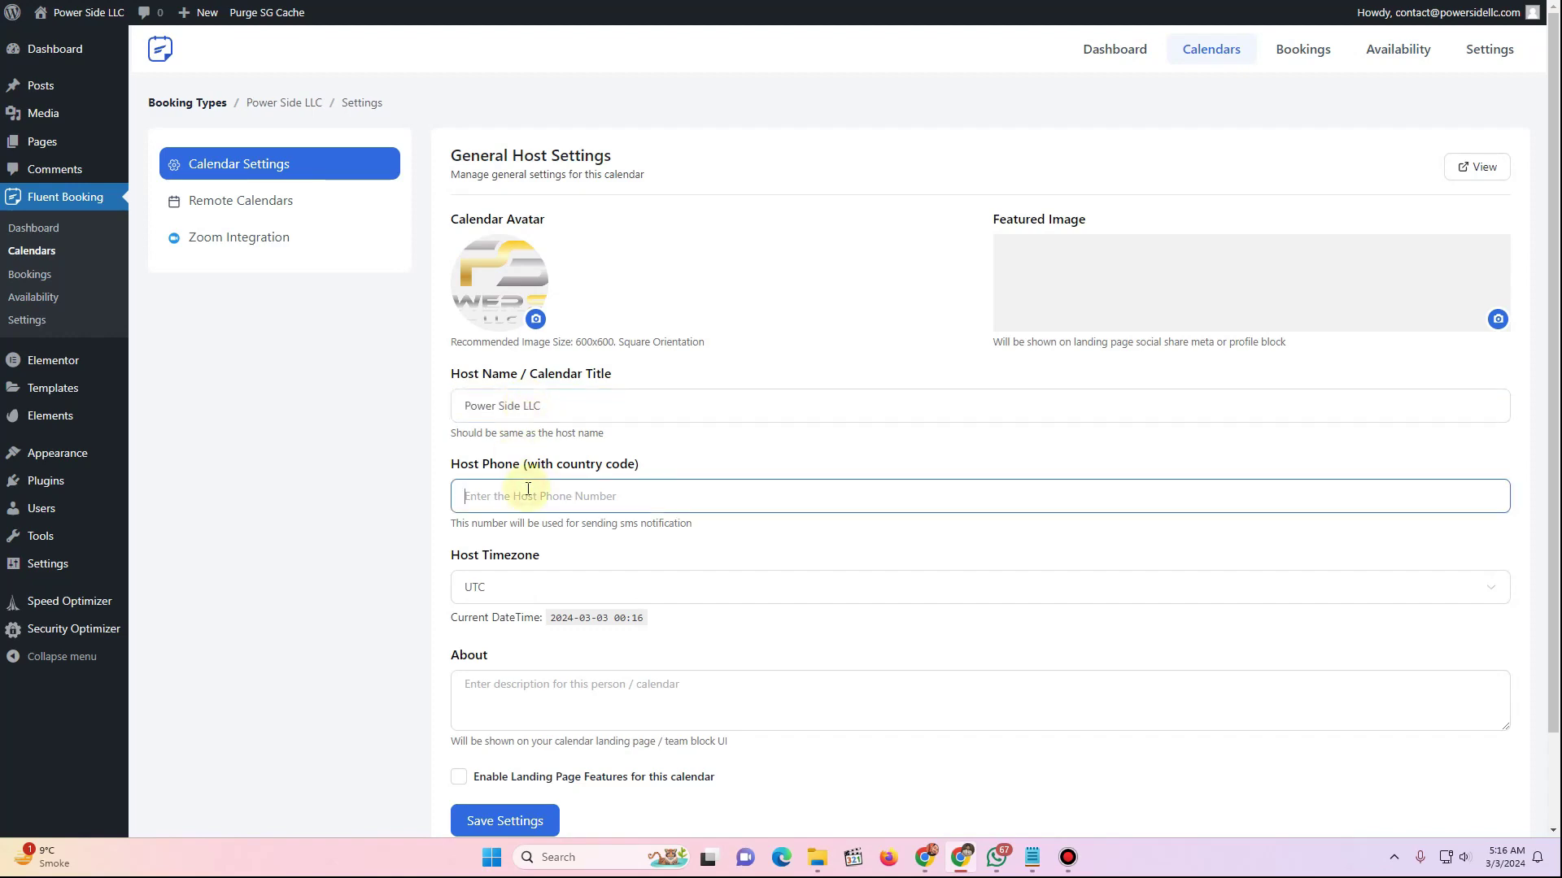
pyautogui.hotkey('ctrl', 'Tab')
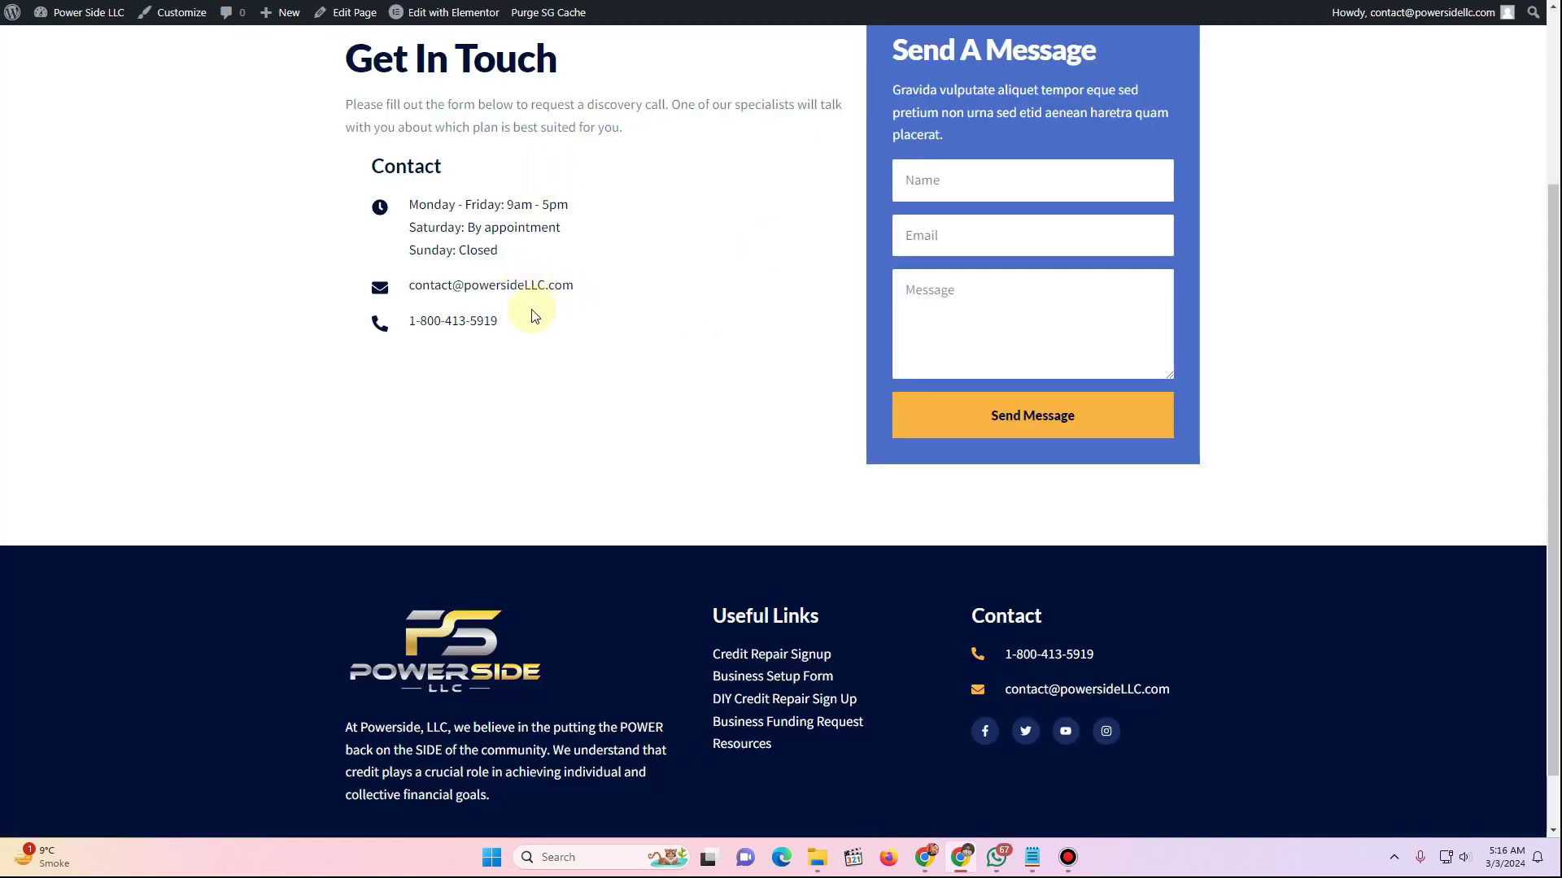
pyautogui.moveTo(529, 314); pyautogui.dragTo(422, 316)
pyautogui.hotkey('ctrl', 'c')
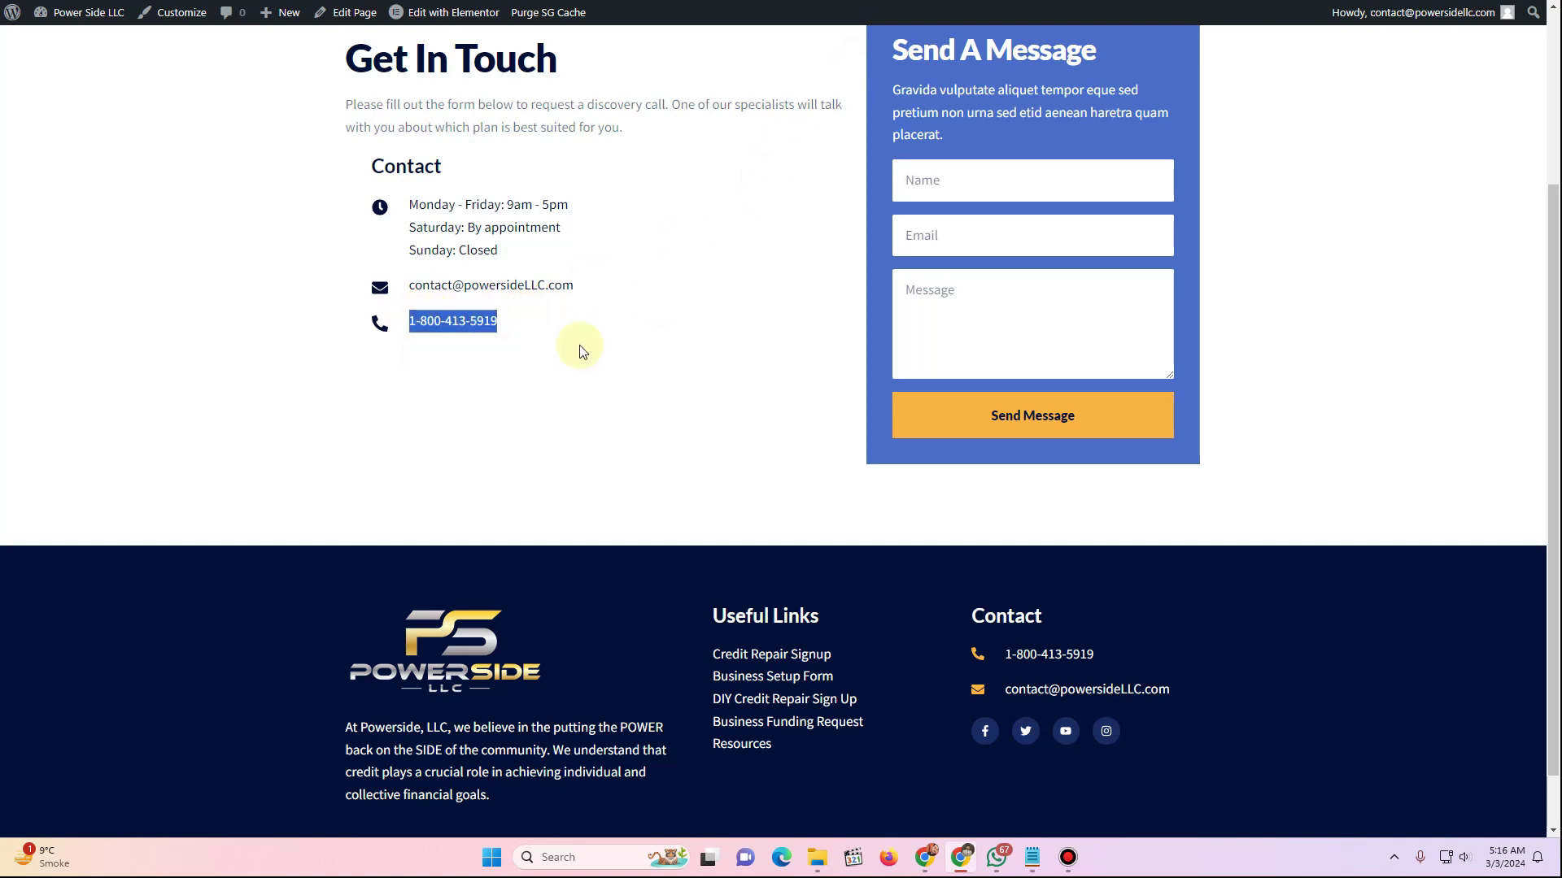
pyautogui.hotkey('ctrl', 'Tab')
pyautogui.hotkey('ctrl', 'v')
pyautogui.scroll(-2, 340, 499)
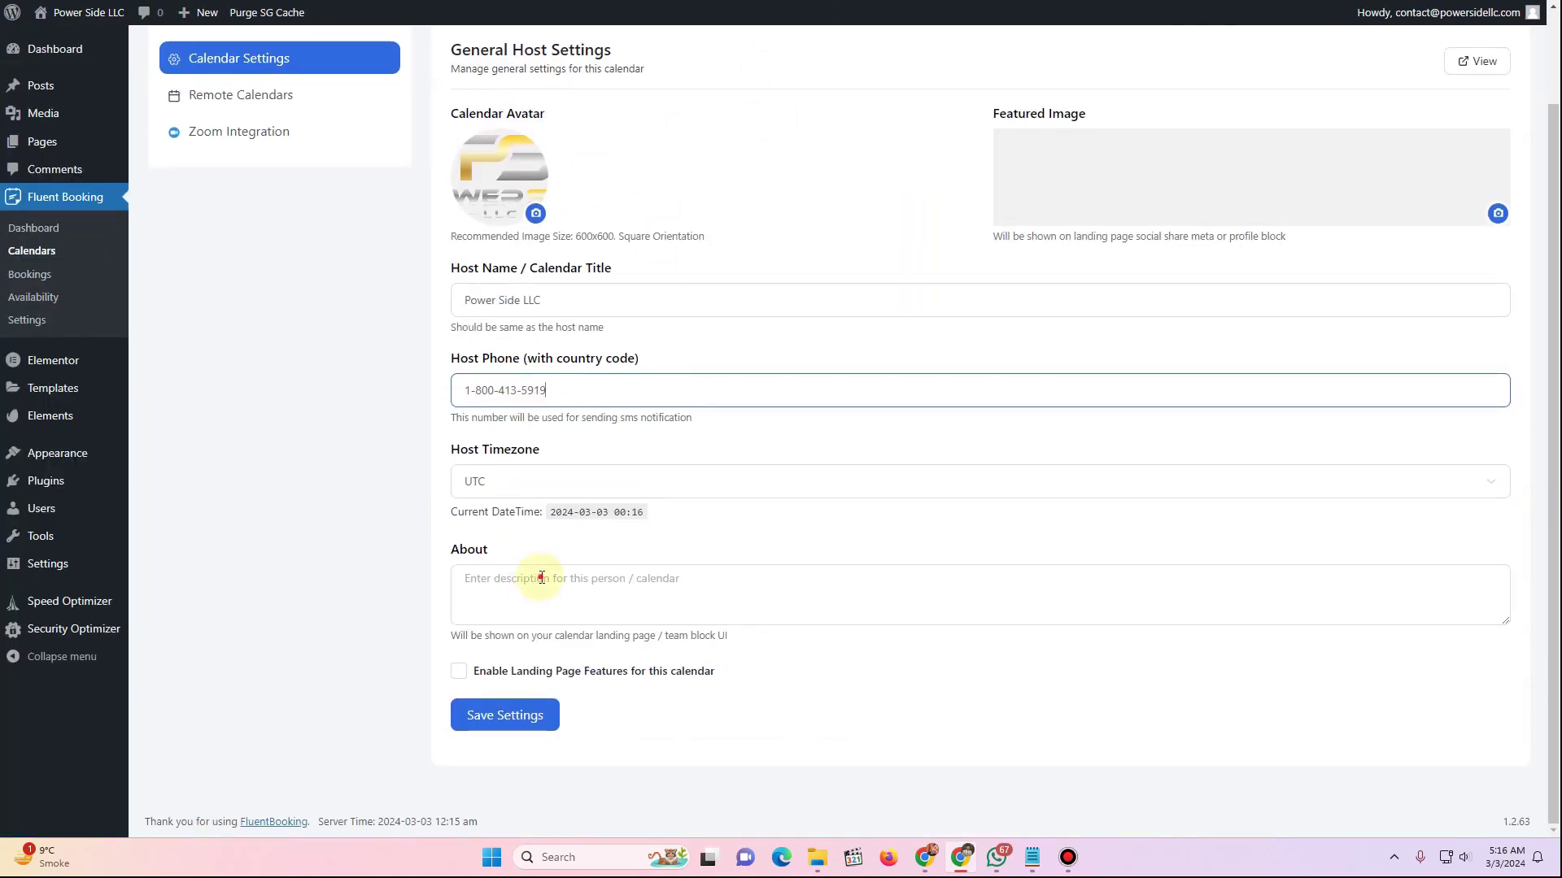
pyautogui.click(493, 587)
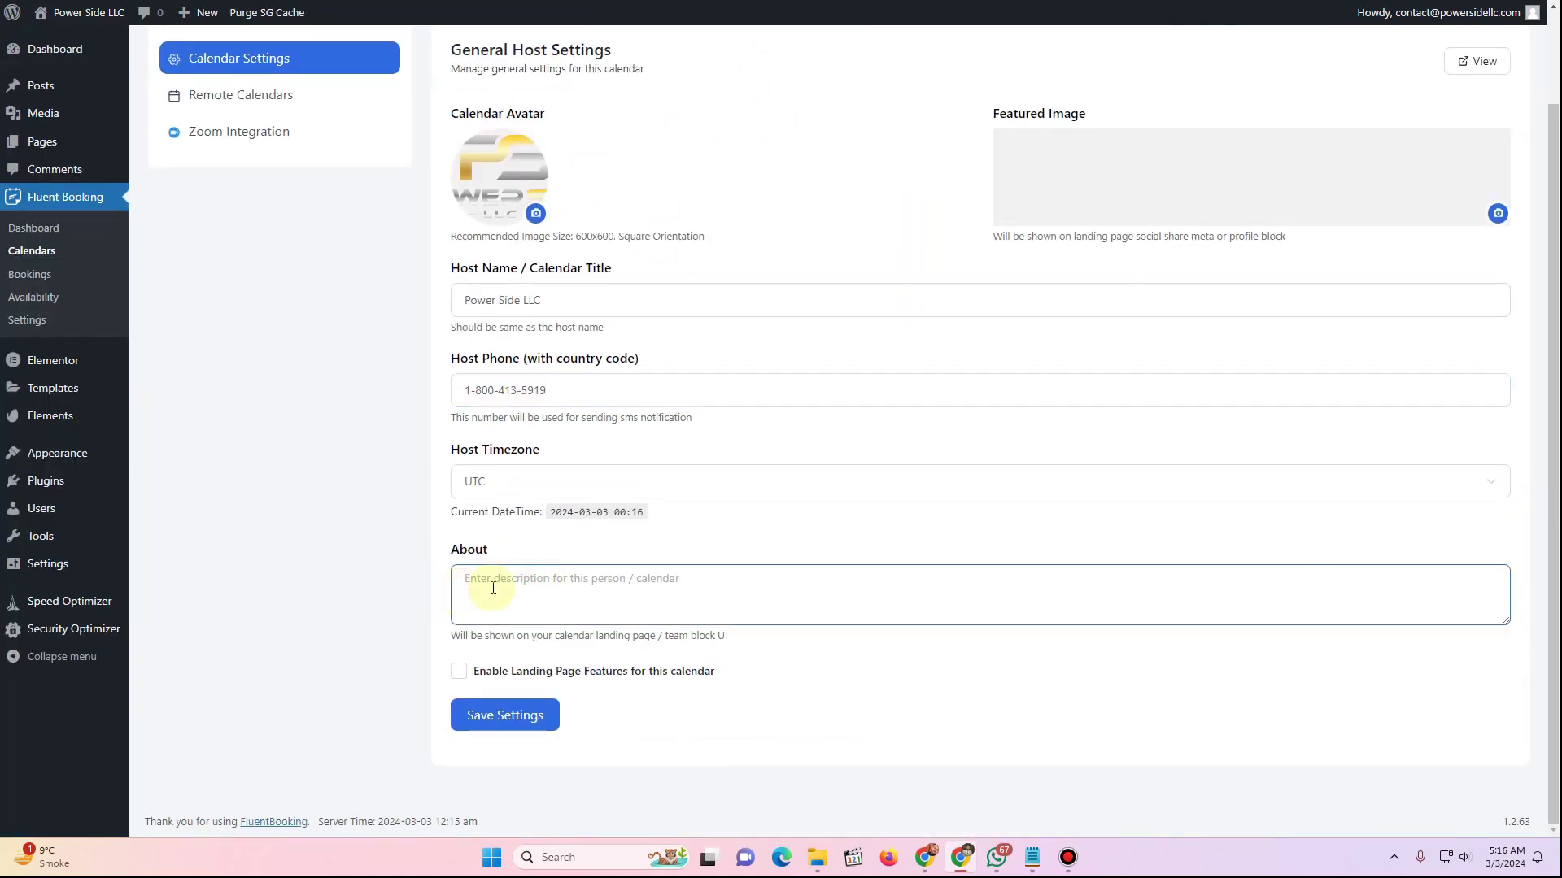
pyautogui.click(508, 720)
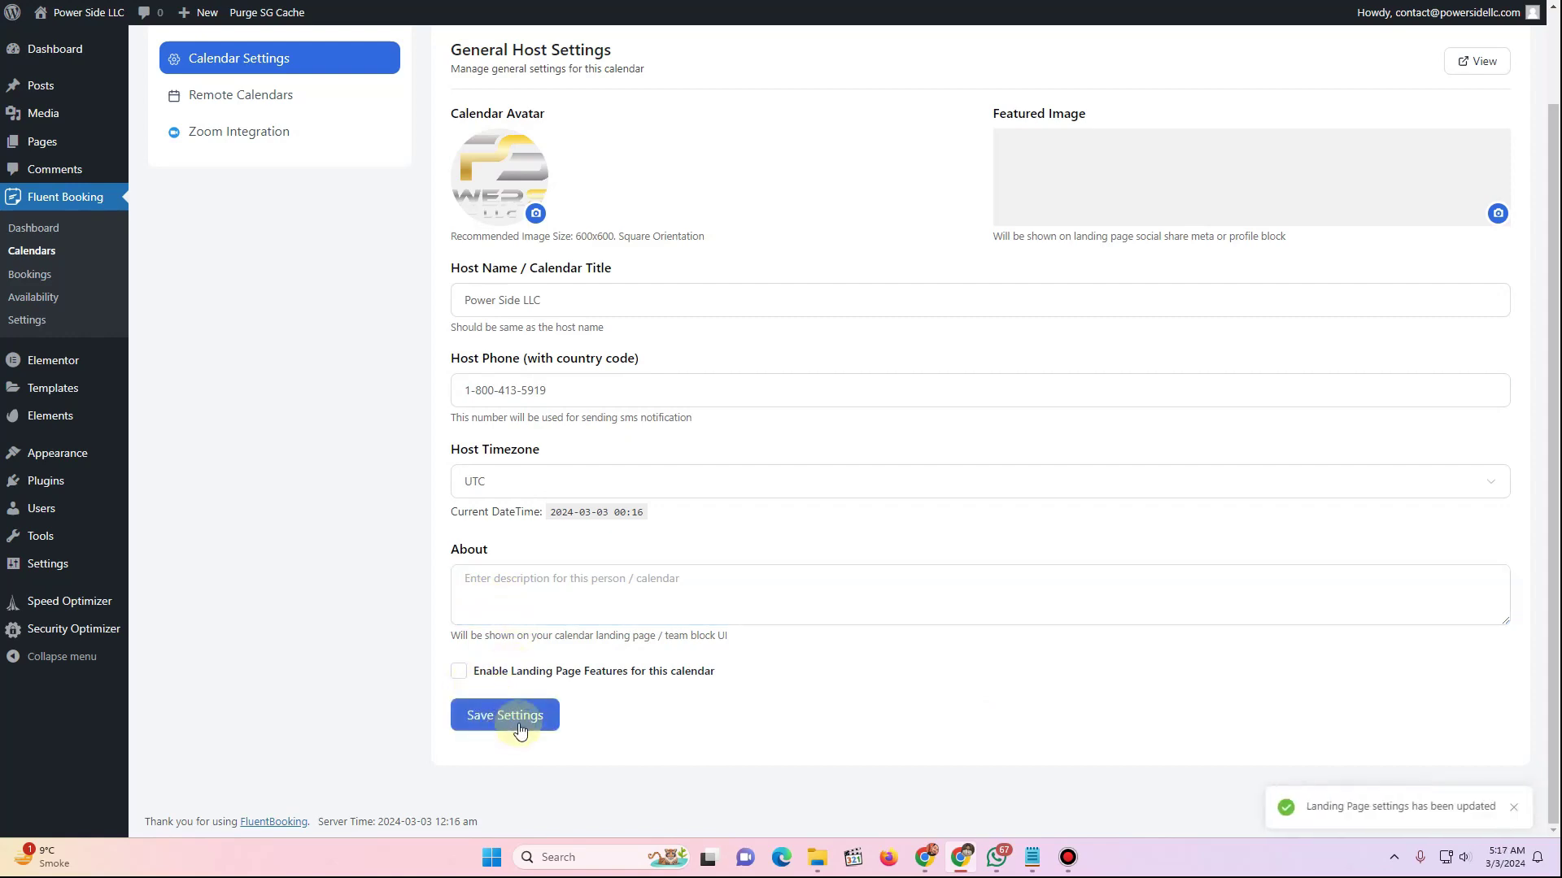
pyautogui.scroll(2, 1474, 178)
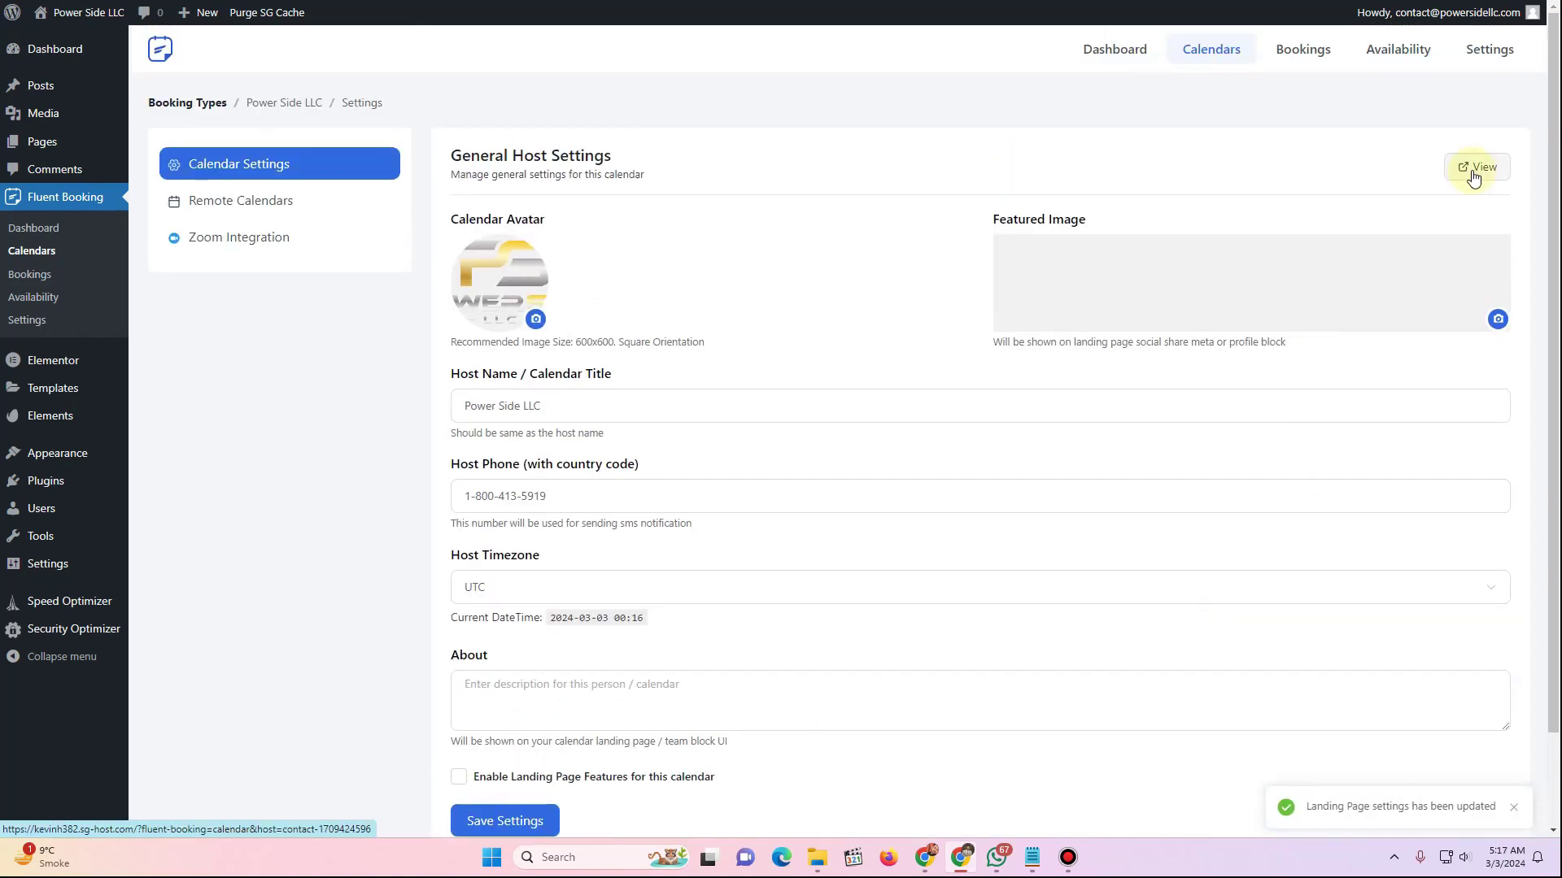
pyautogui.click(234, 209)
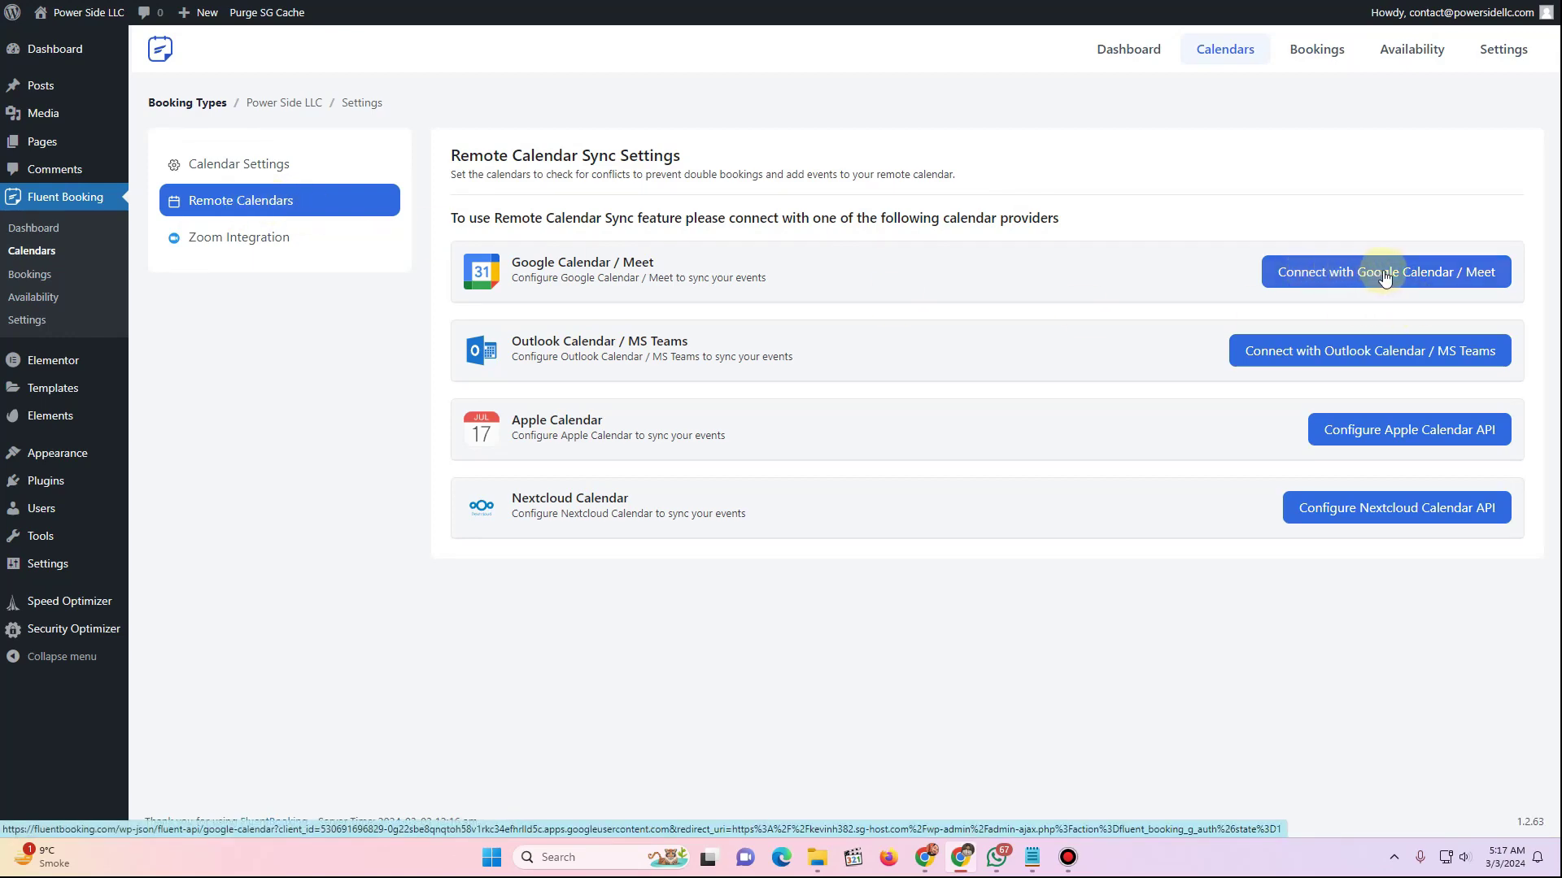
# Open Free Consultation CCR's share options, review its tabs, and copy the [fluent_booking id="1"] shortcode
pyautogui.click(39, 252)
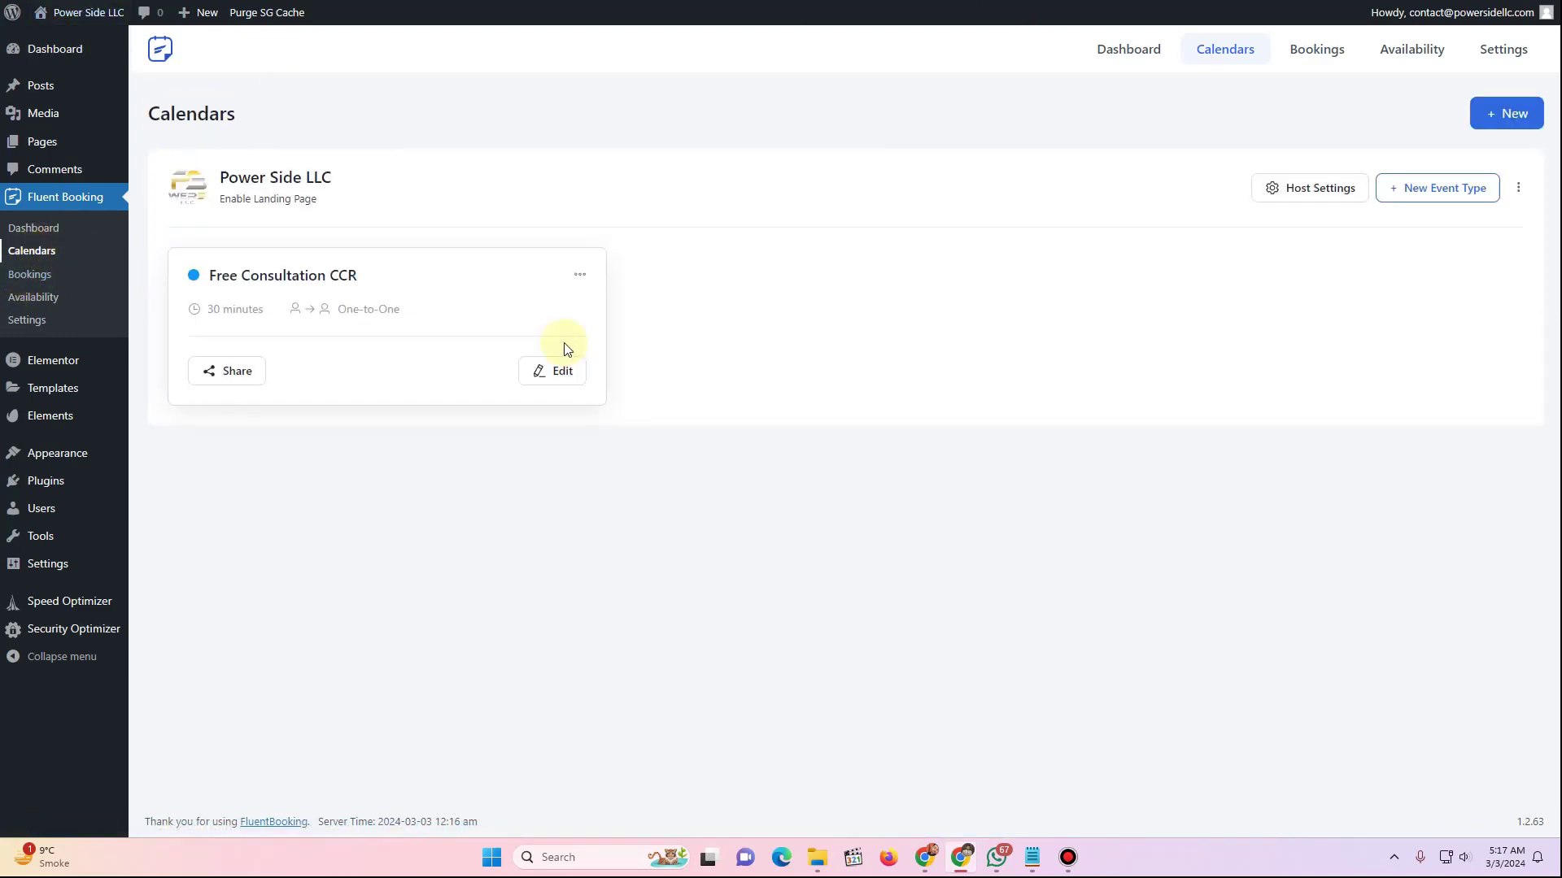
pyautogui.click(228, 377)
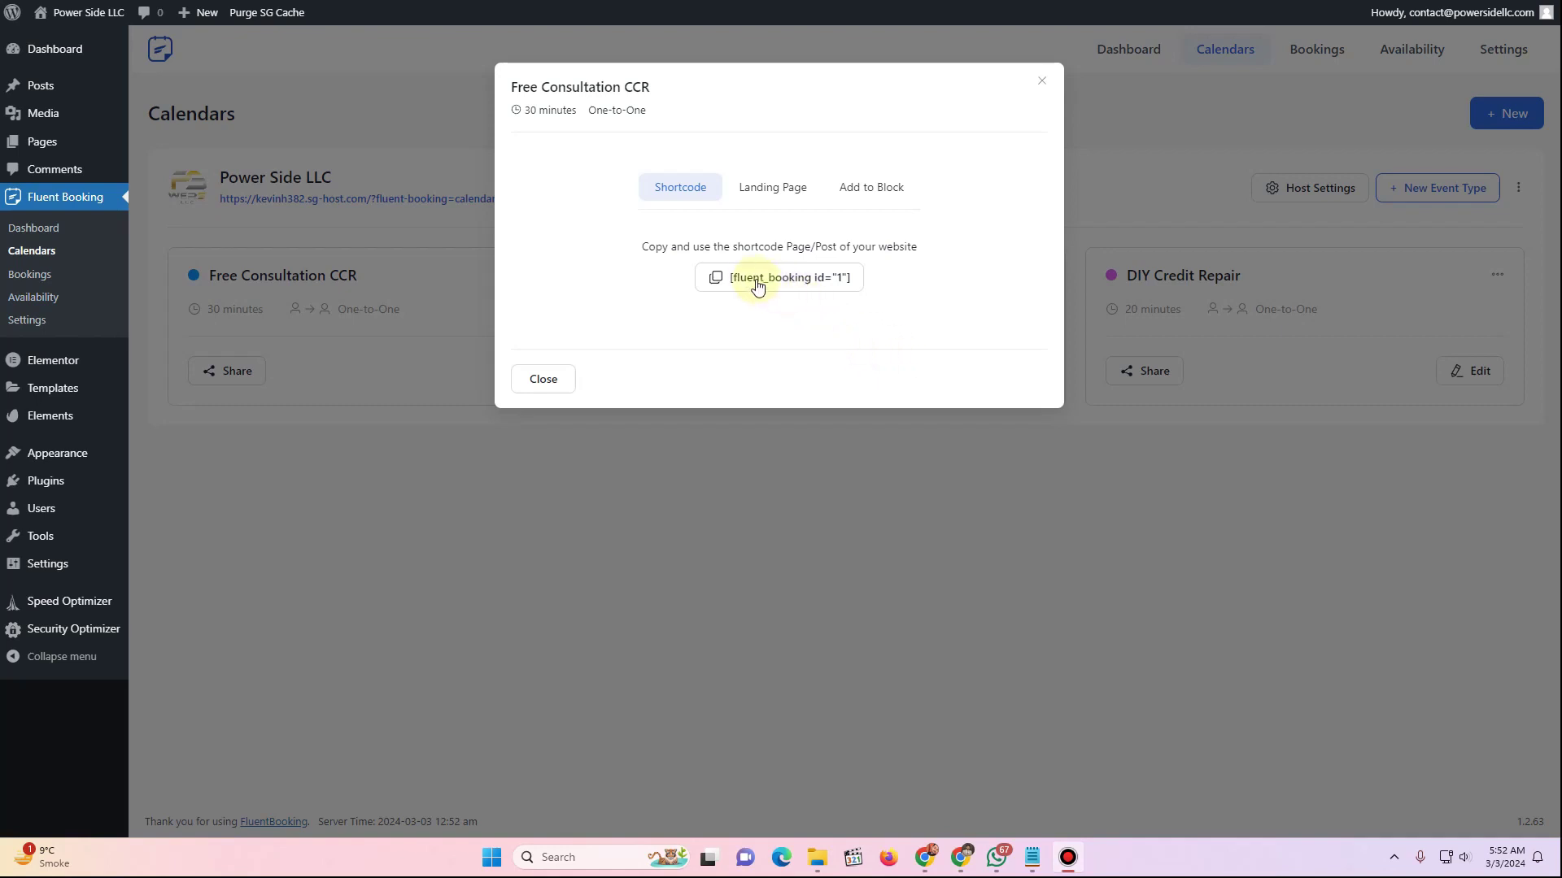
pyautogui.click(771, 196)
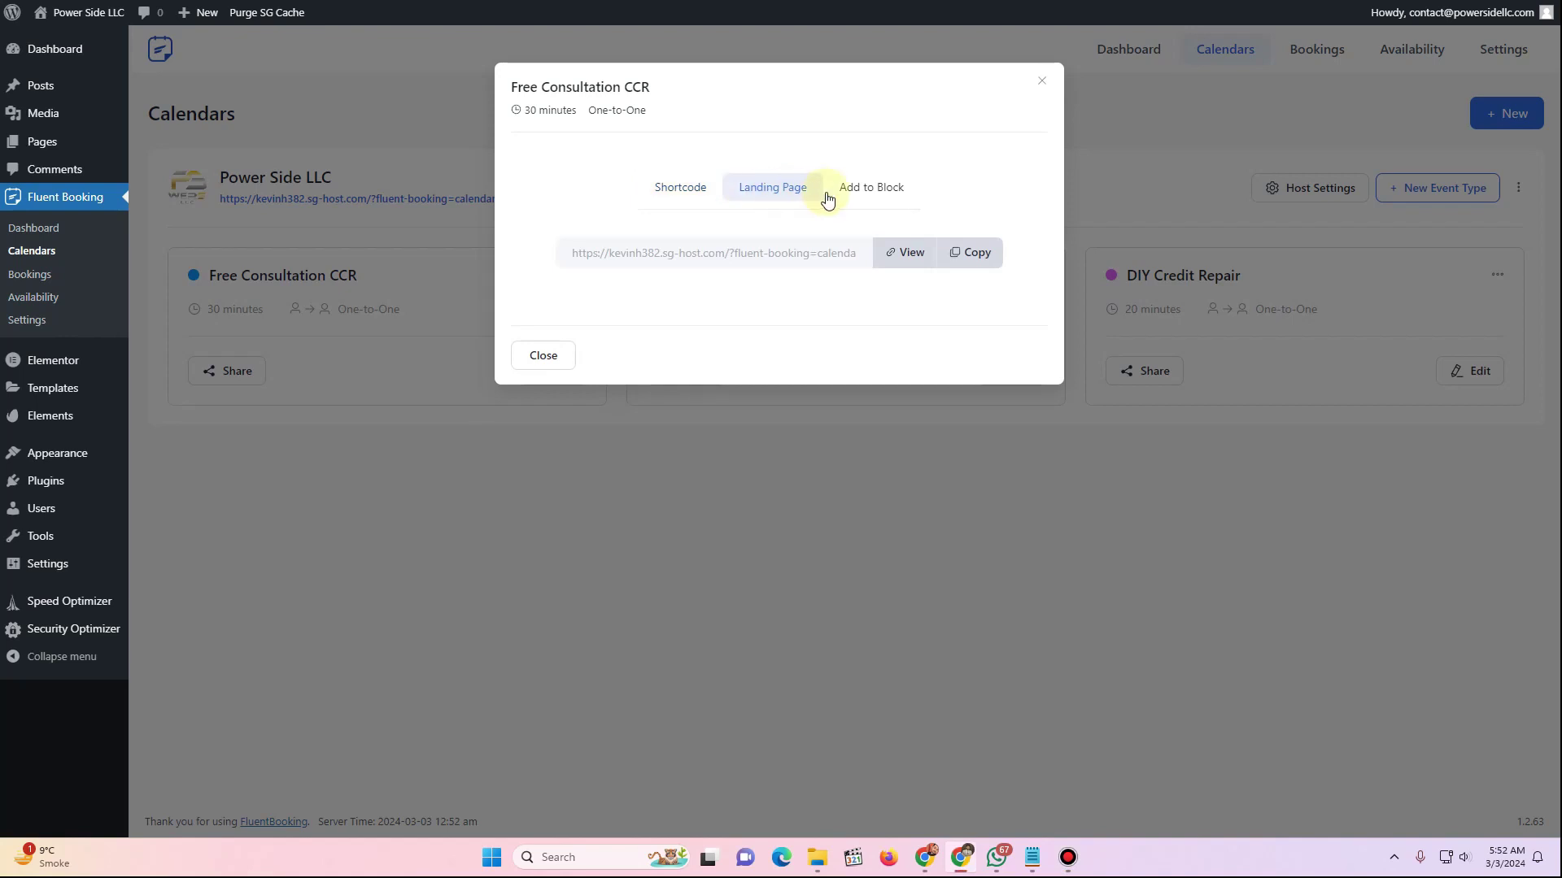
pyautogui.click(879, 191)
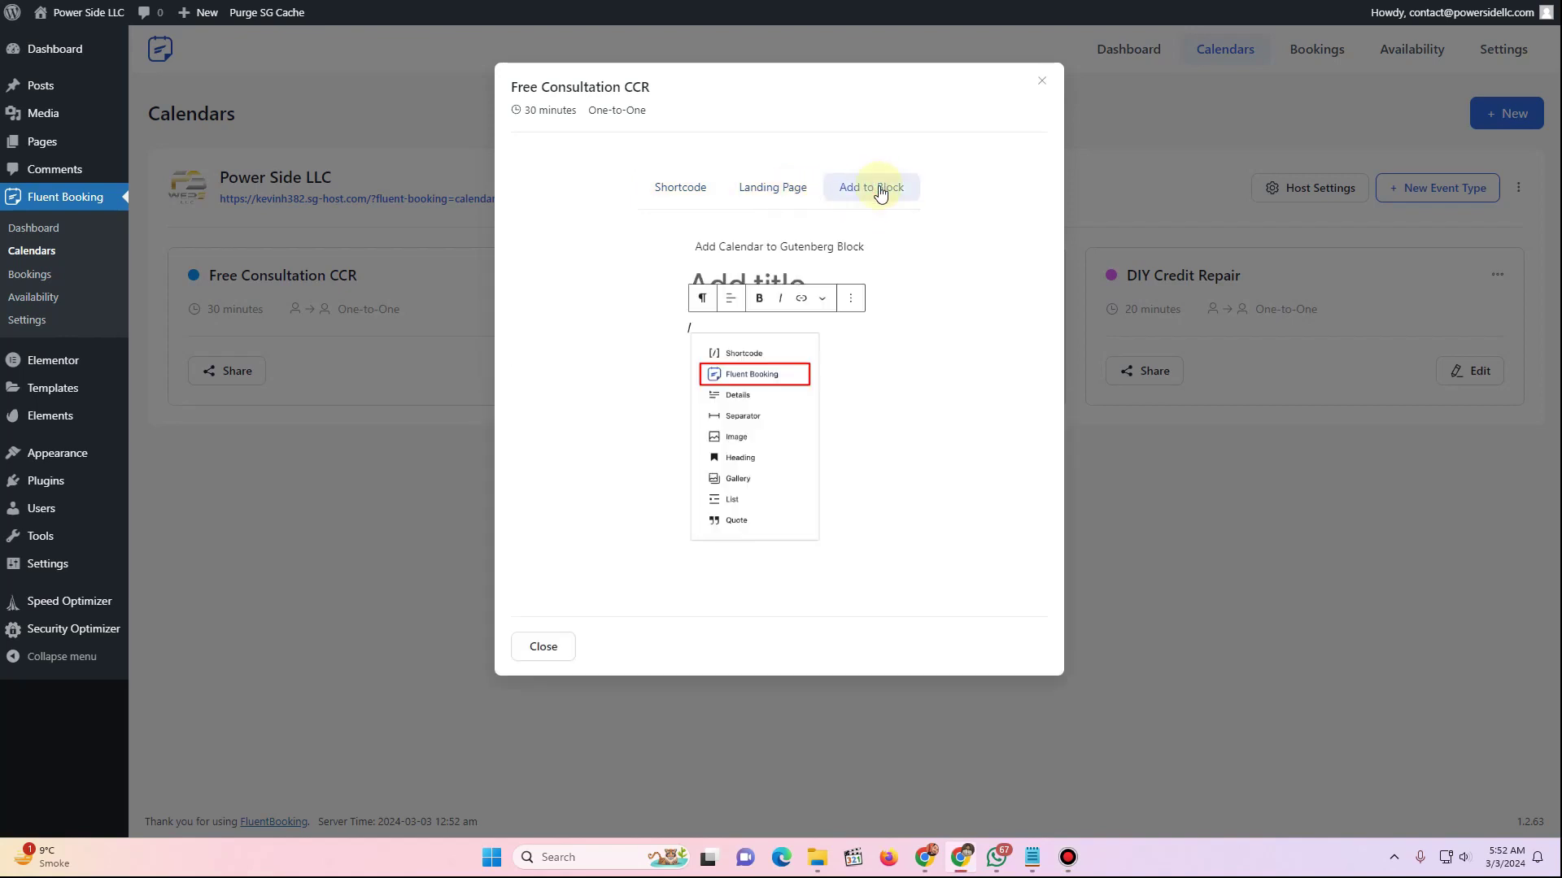
pyautogui.click(681, 190)
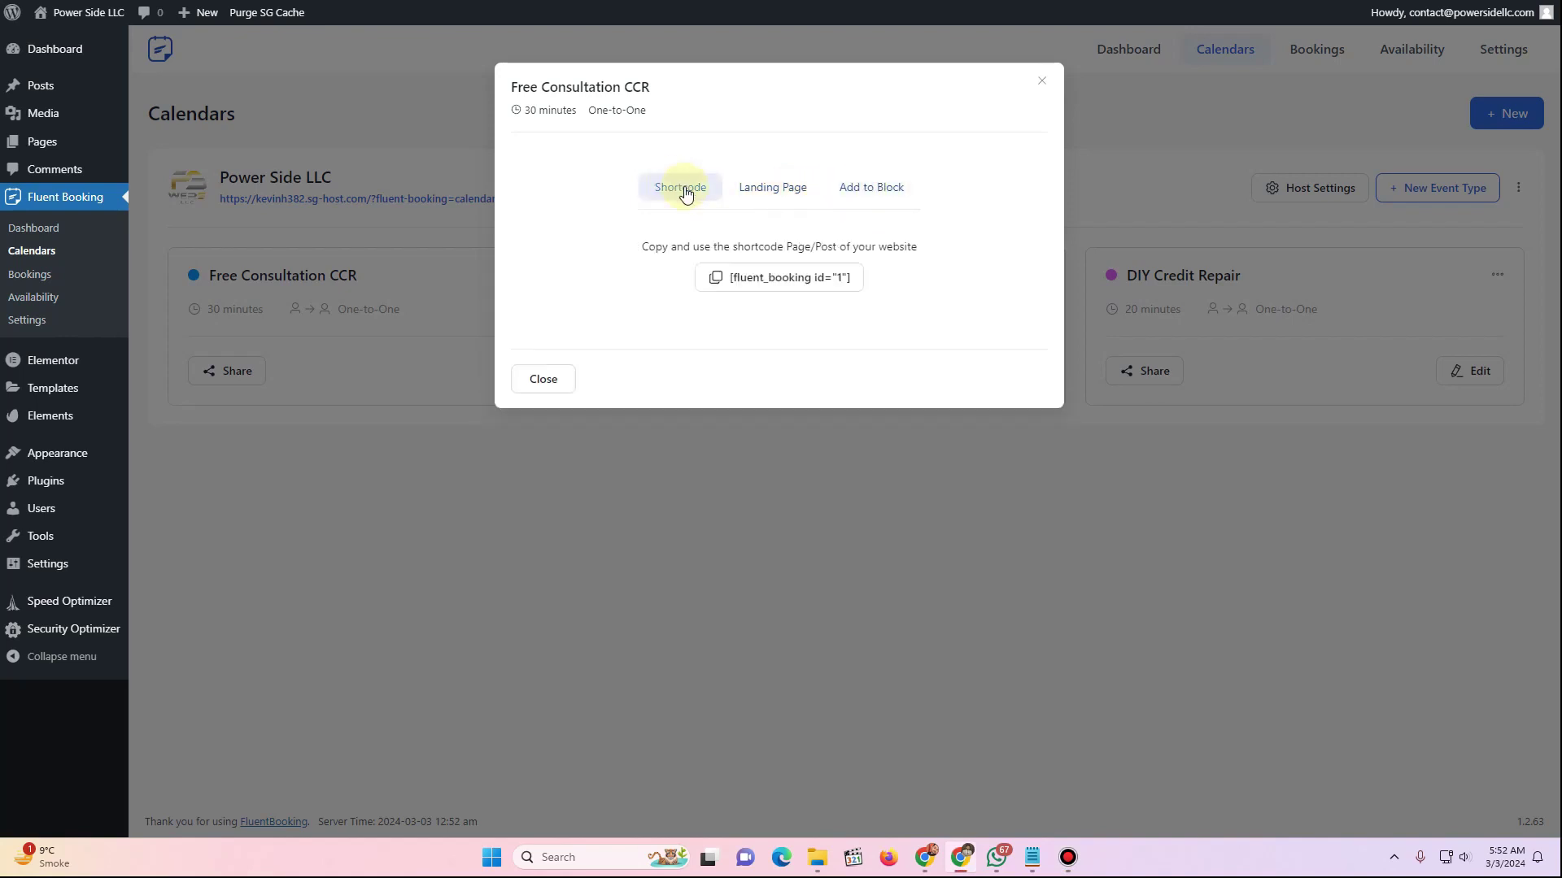
pyautogui.click(815, 285)
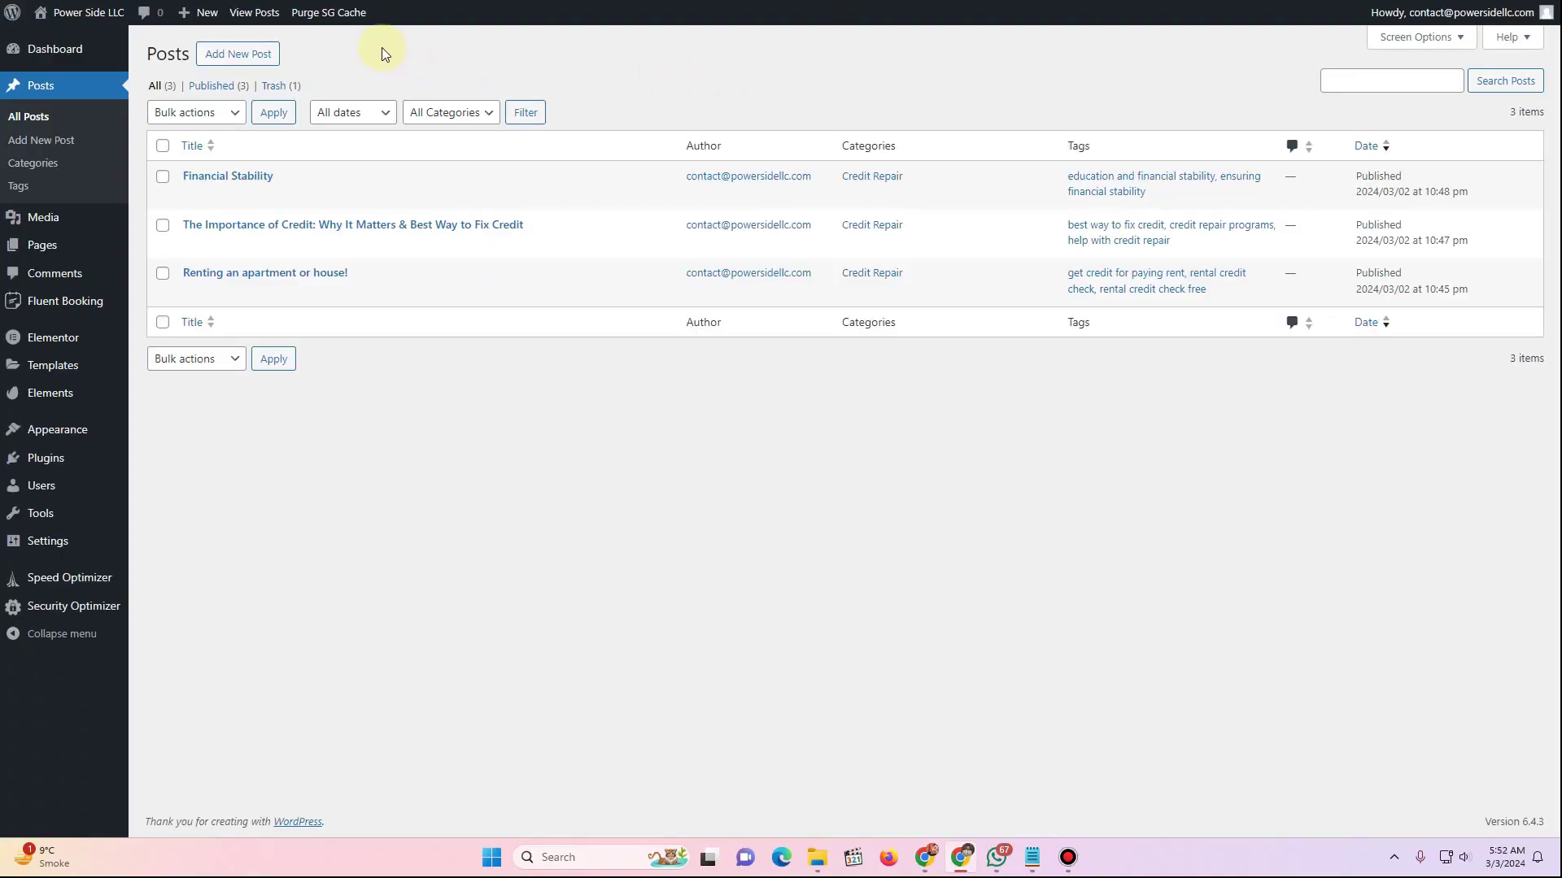
# Create a new post with a Shortcode block containing [fluent_booking id="1"]
pyautogui.click(244, 54)
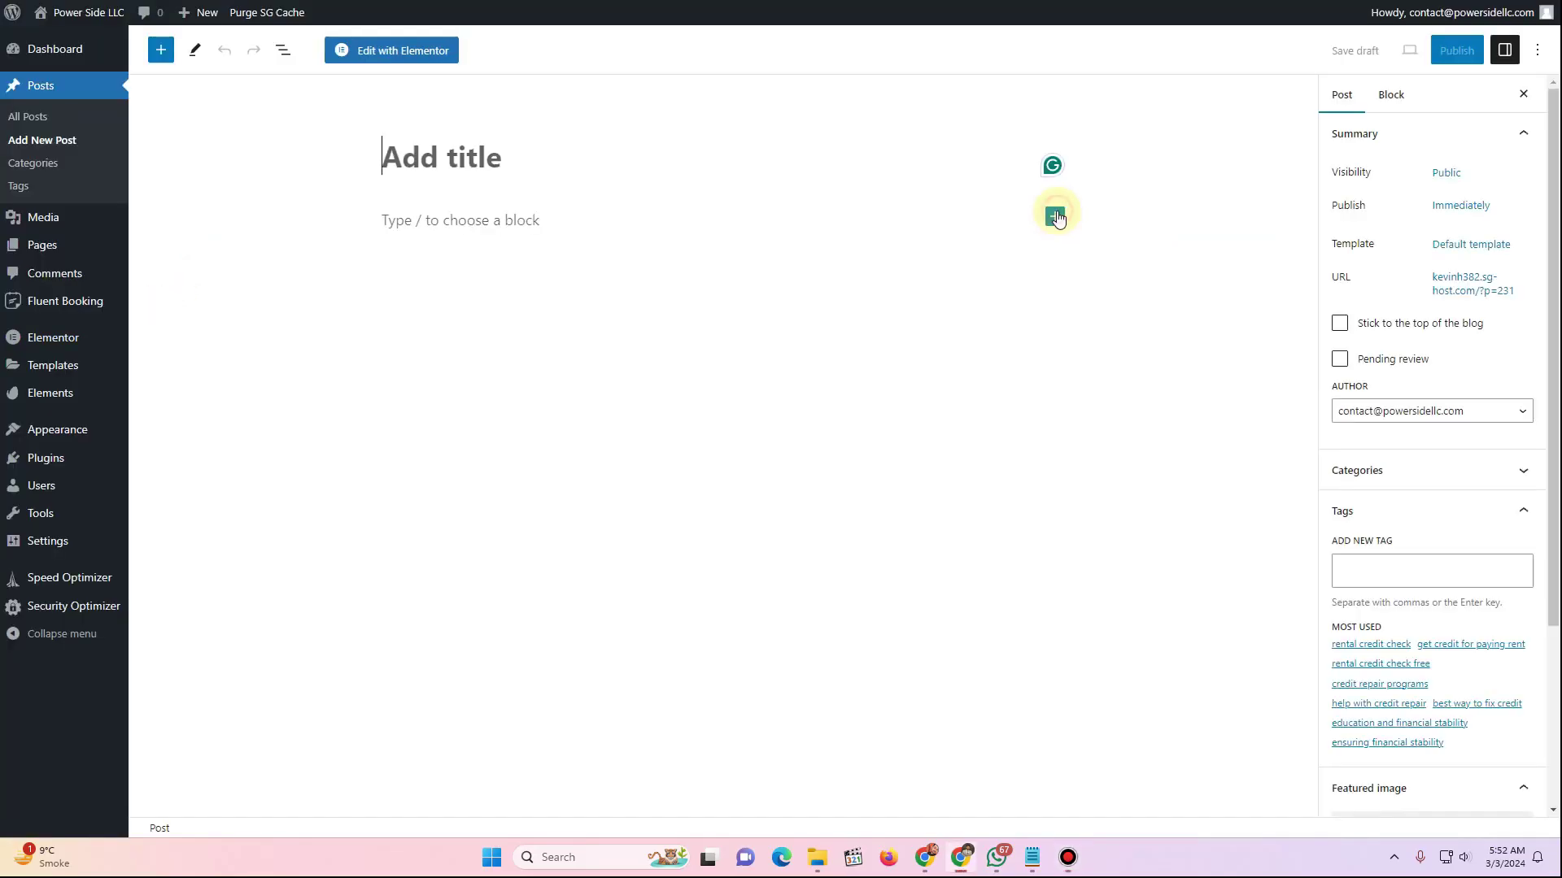
pyautogui.click(1055, 217)
pyautogui.write('short')
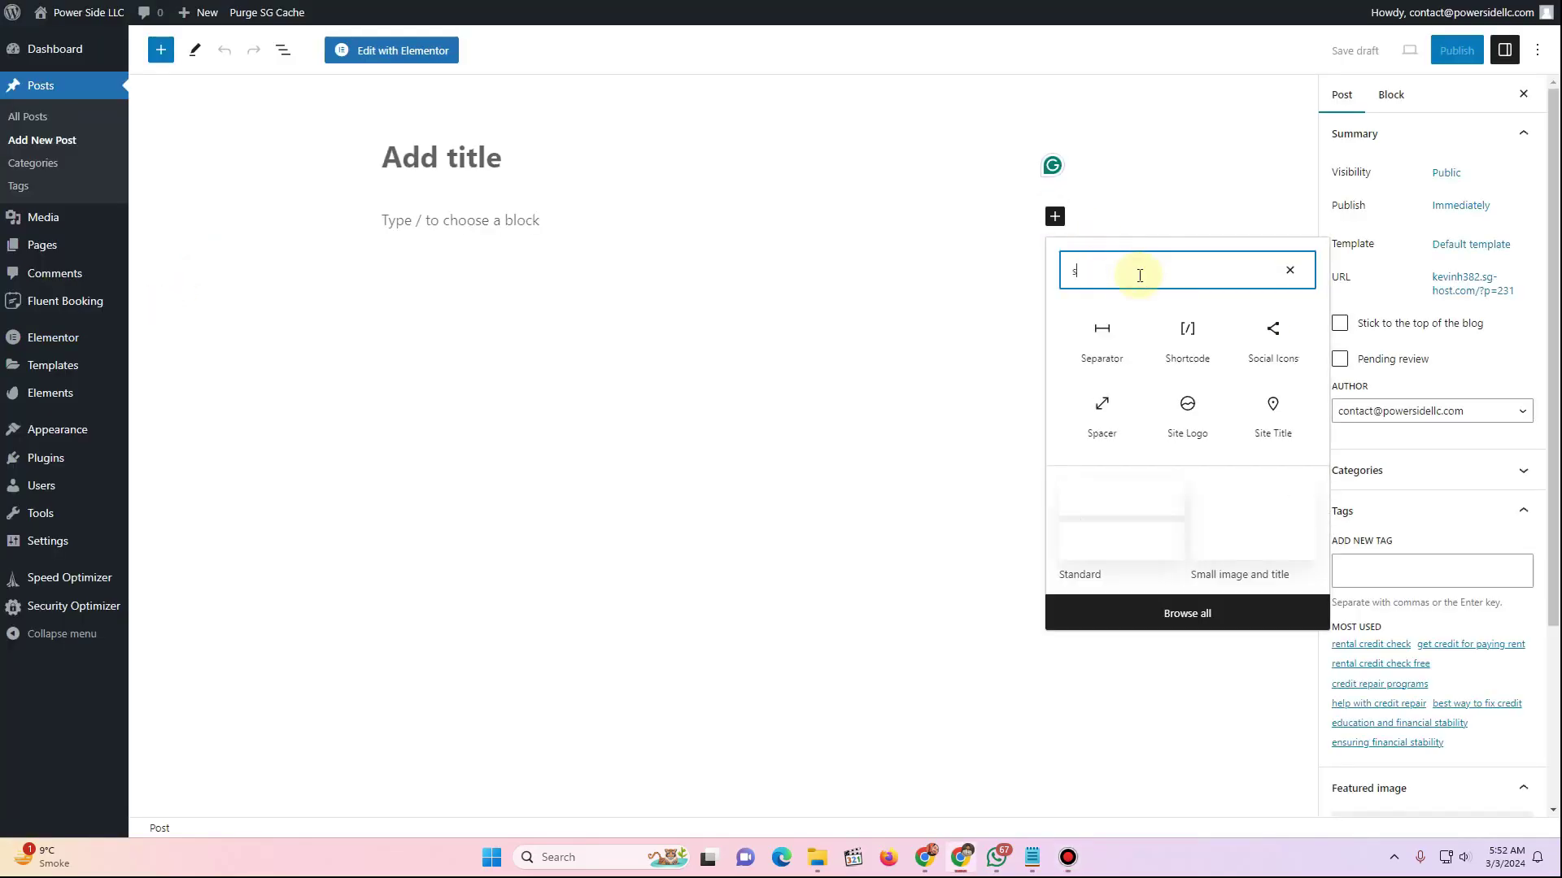
pyautogui.click(1122, 333)
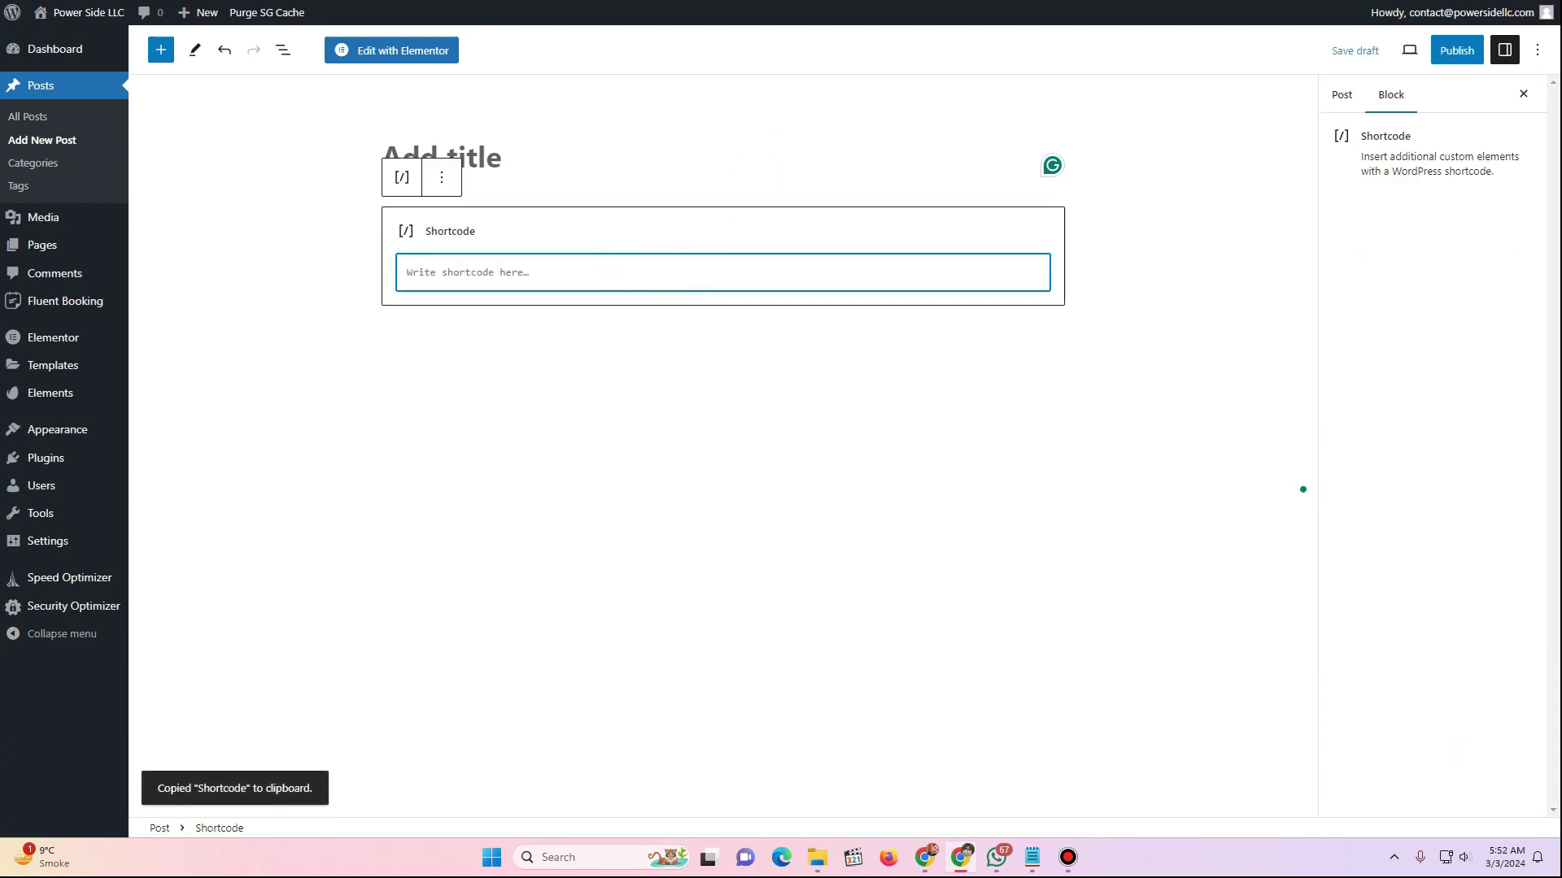
pyautogui.hotkey('ctrl', 'Tab')
pyautogui.click(824, 287)
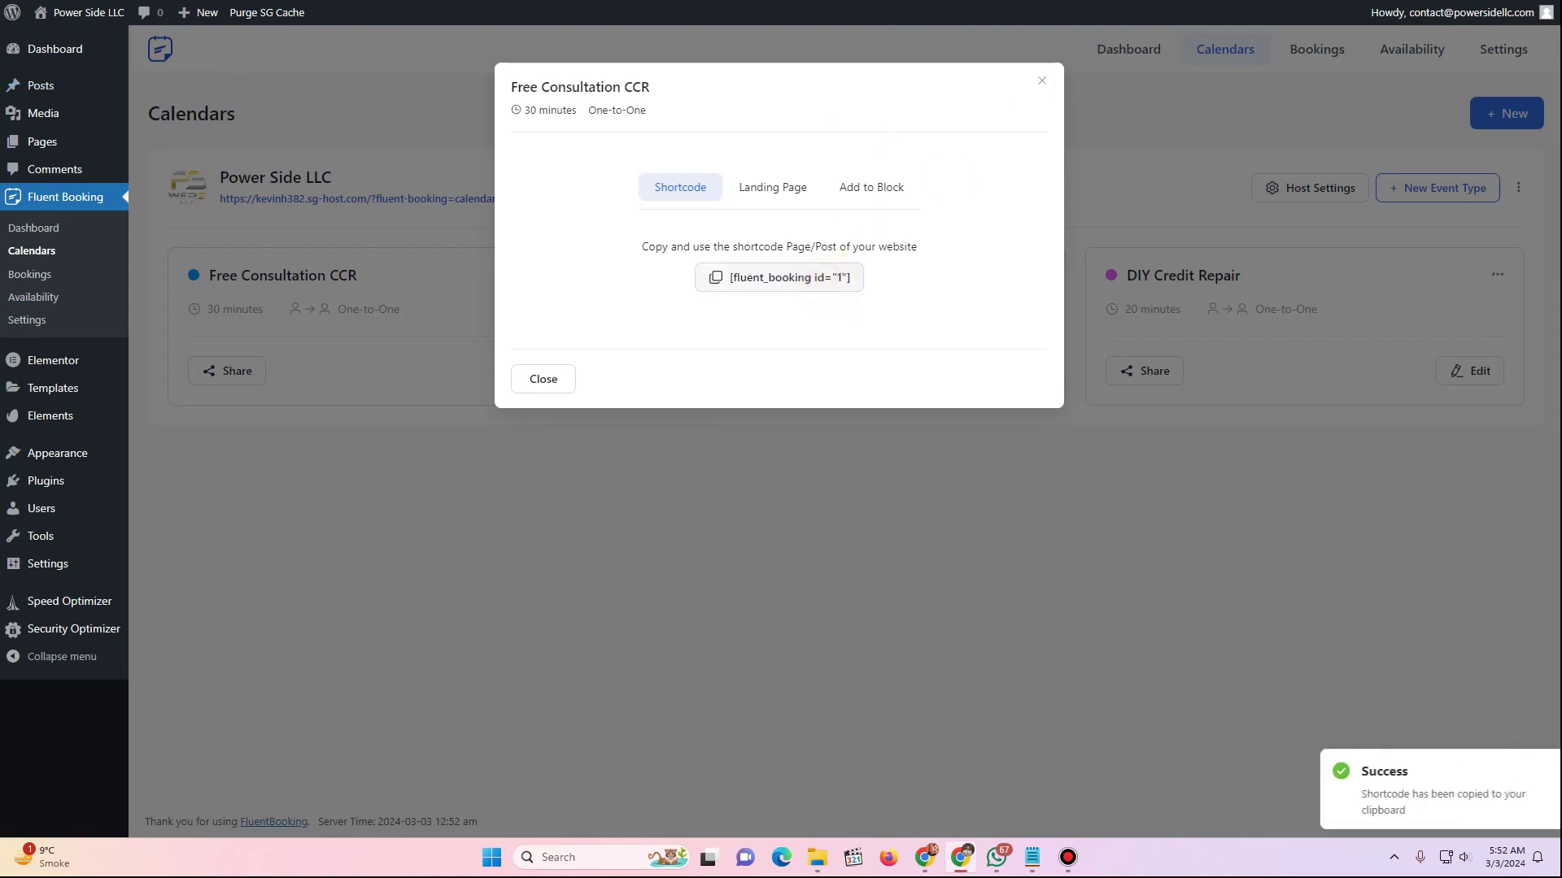
pyautogui.hotkey('ctrl', 'Tab')
pyautogui.hotkey('ctrl', 'v')
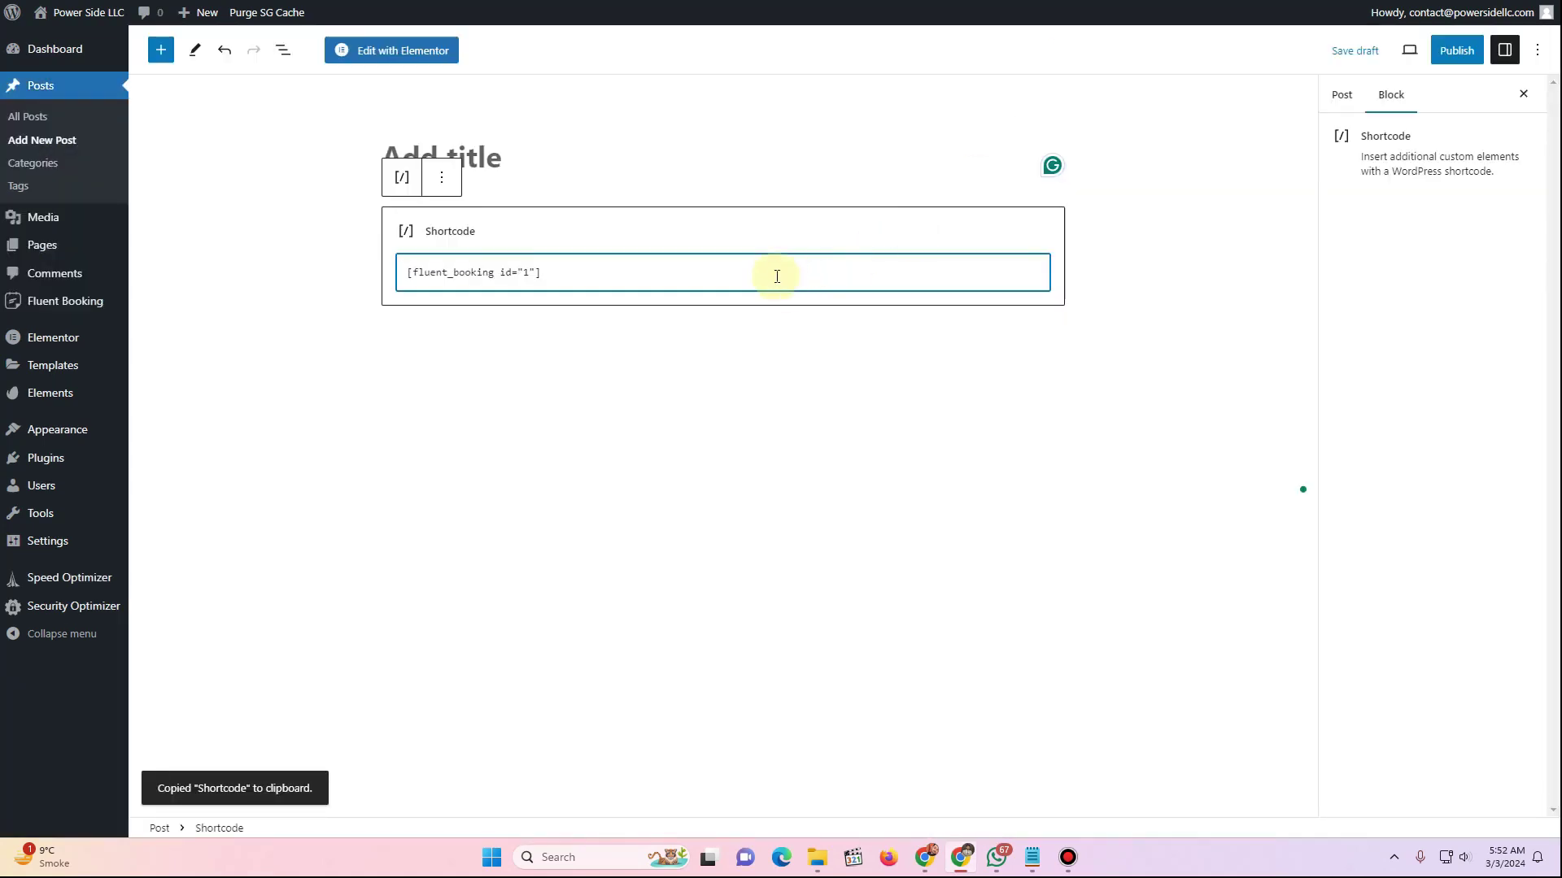
pyautogui.press('Return')
# Publish the new post and view it live
pyautogui.click(791, 393)
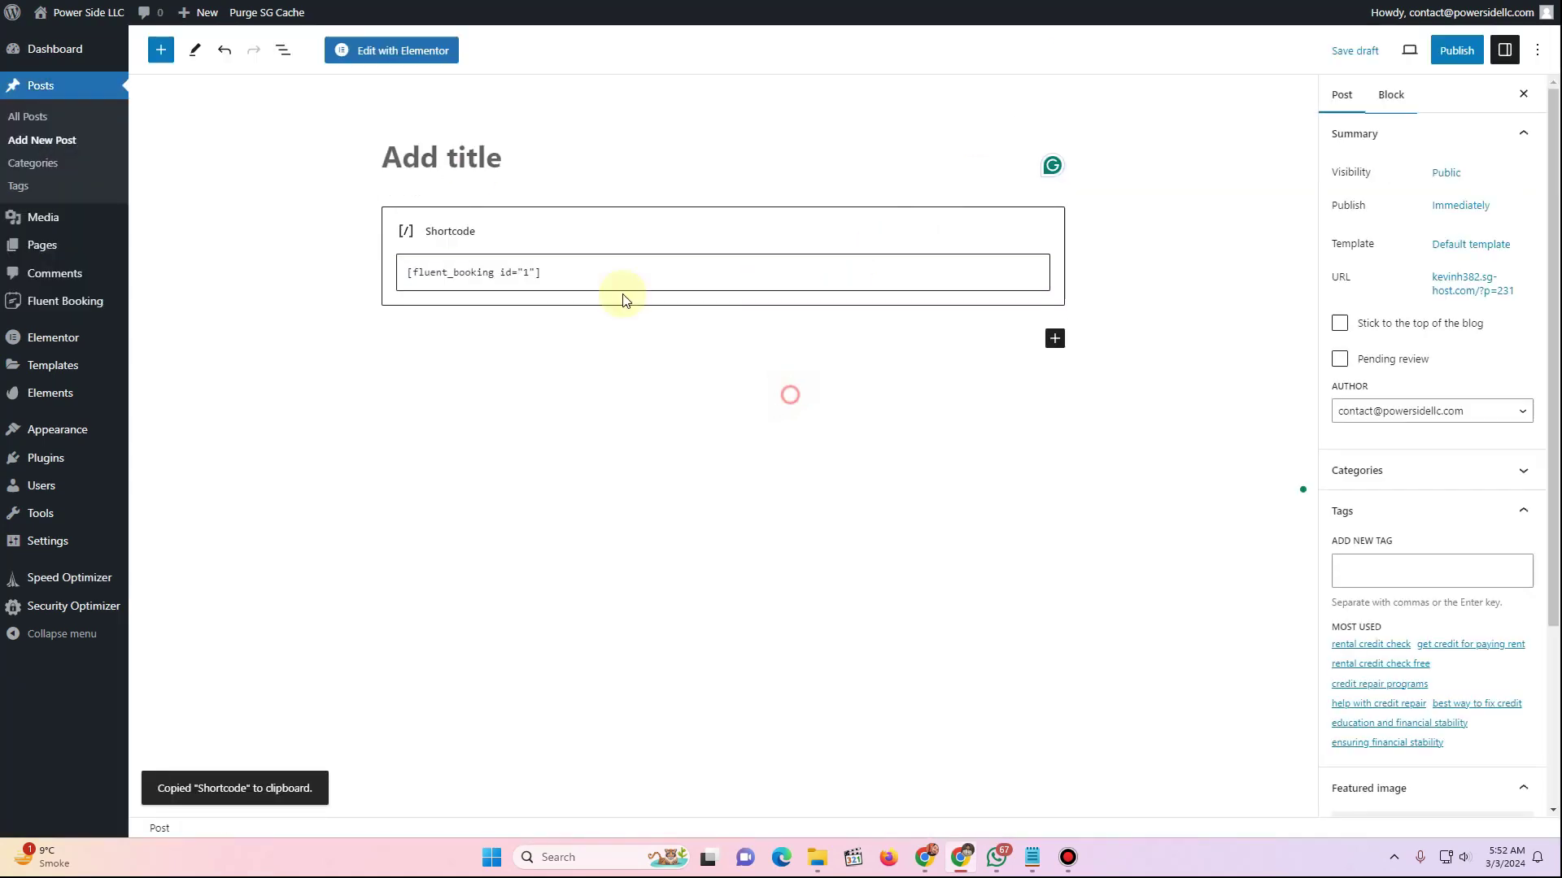
pyautogui.click(1456, 50)
pyautogui.click(1390, 50)
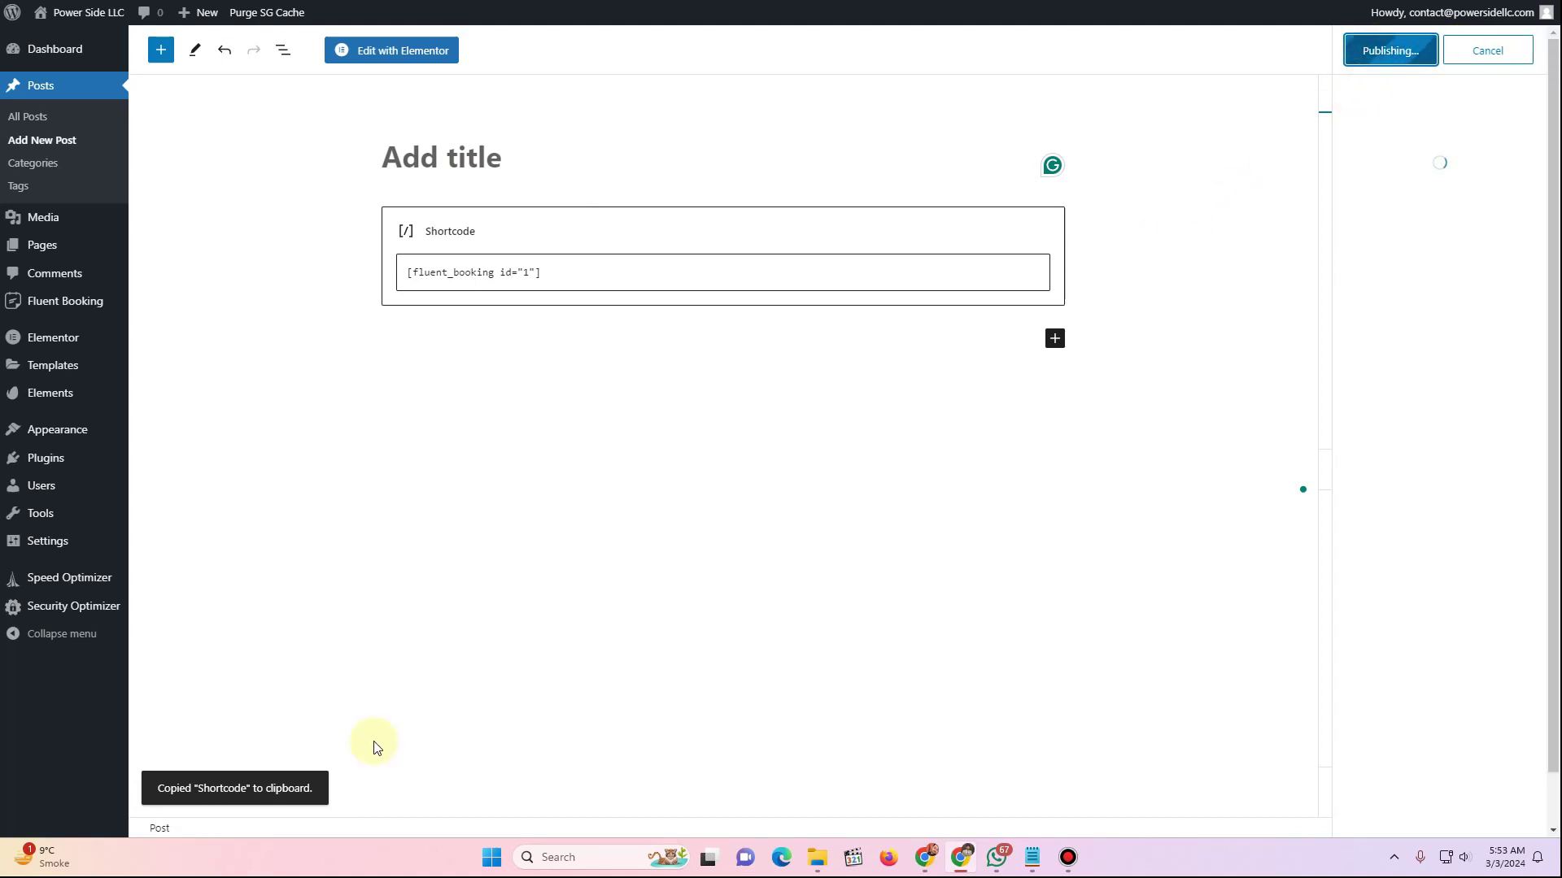
pyautogui.click(290, 792)
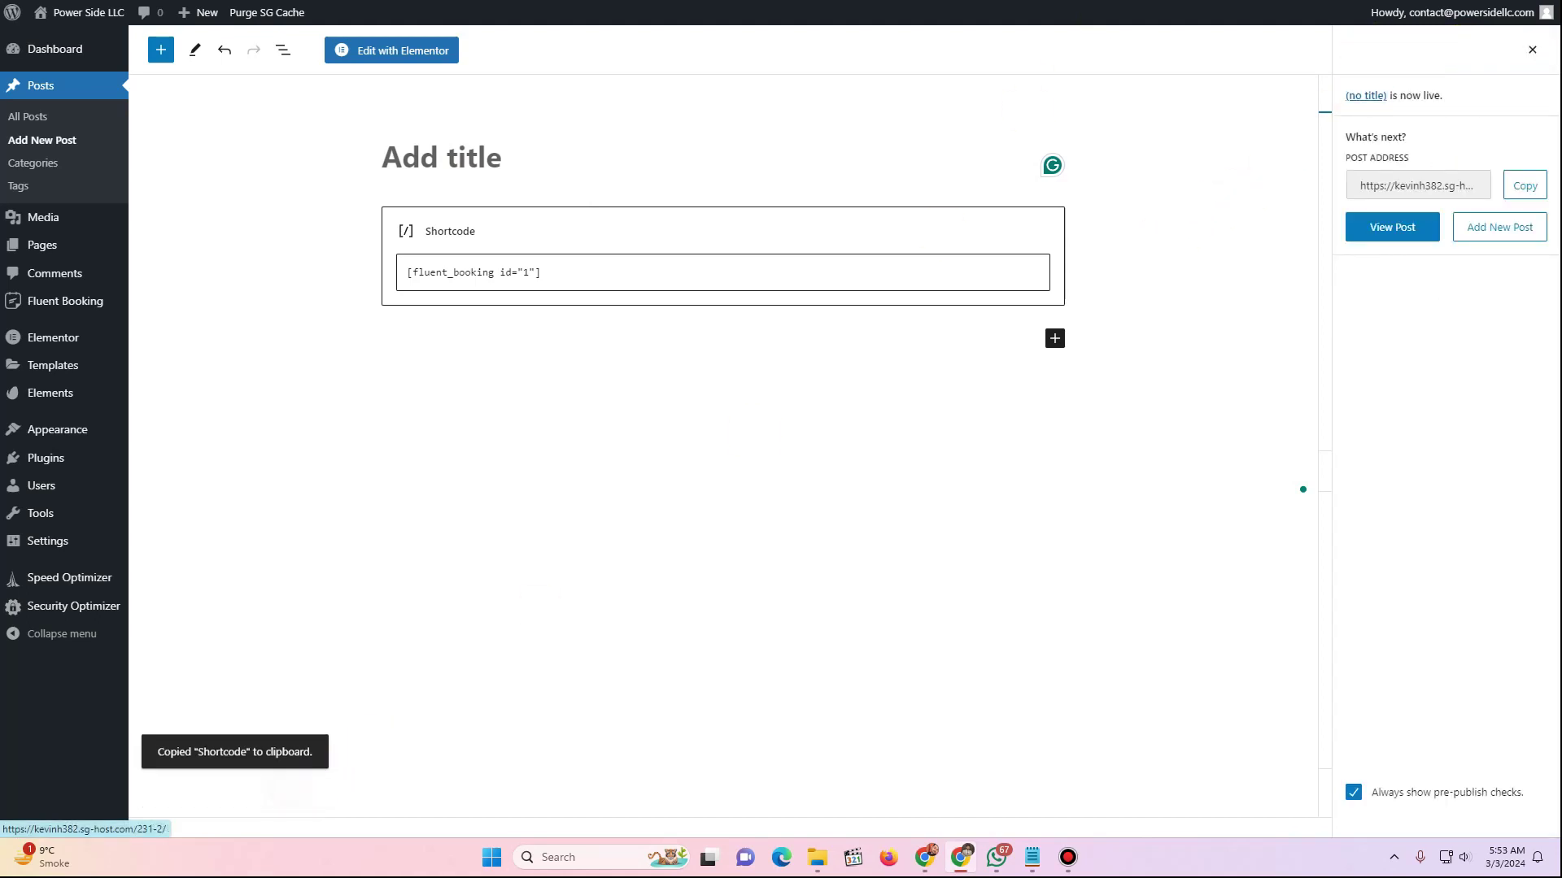
# Delete the shortcode block from the post
pyautogui.scroll(-4, 743, 402)
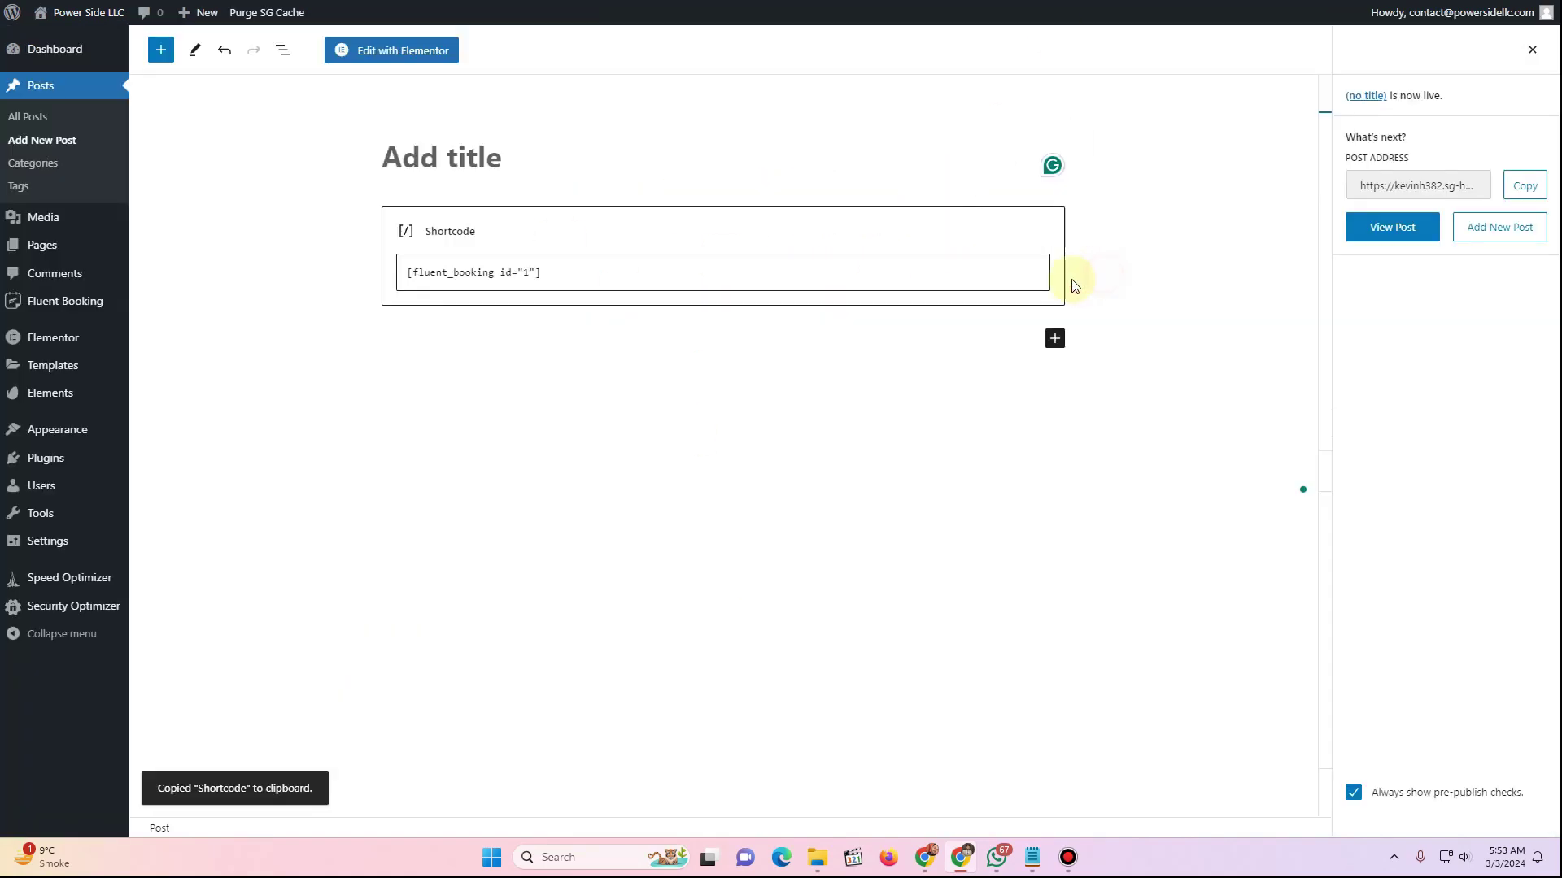
pyautogui.click(996, 281)
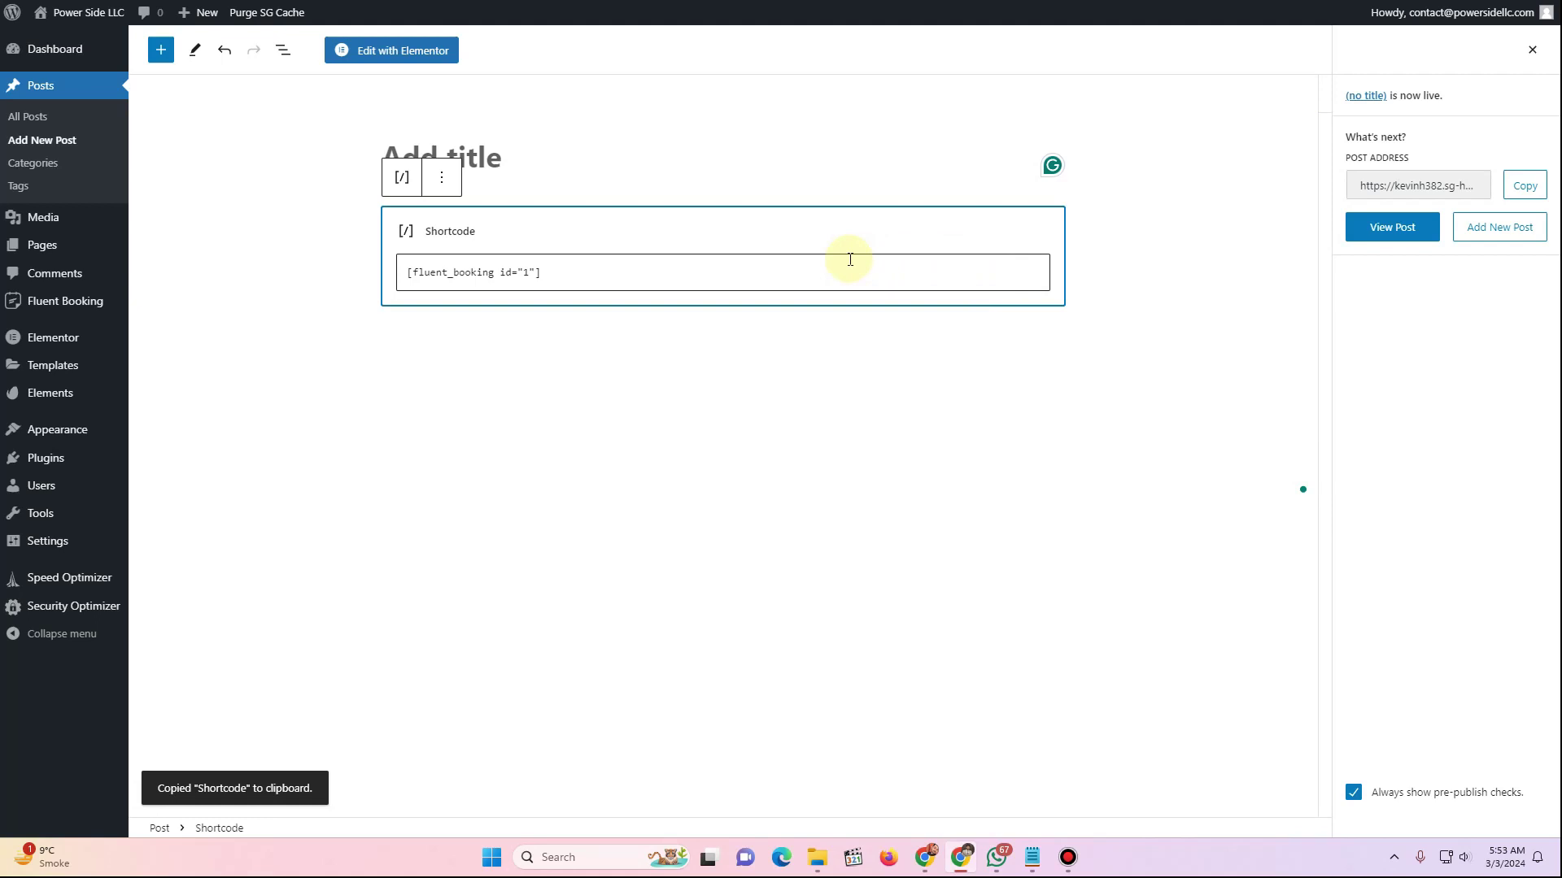
pyautogui.click(442, 178)
pyautogui.click(479, 470)
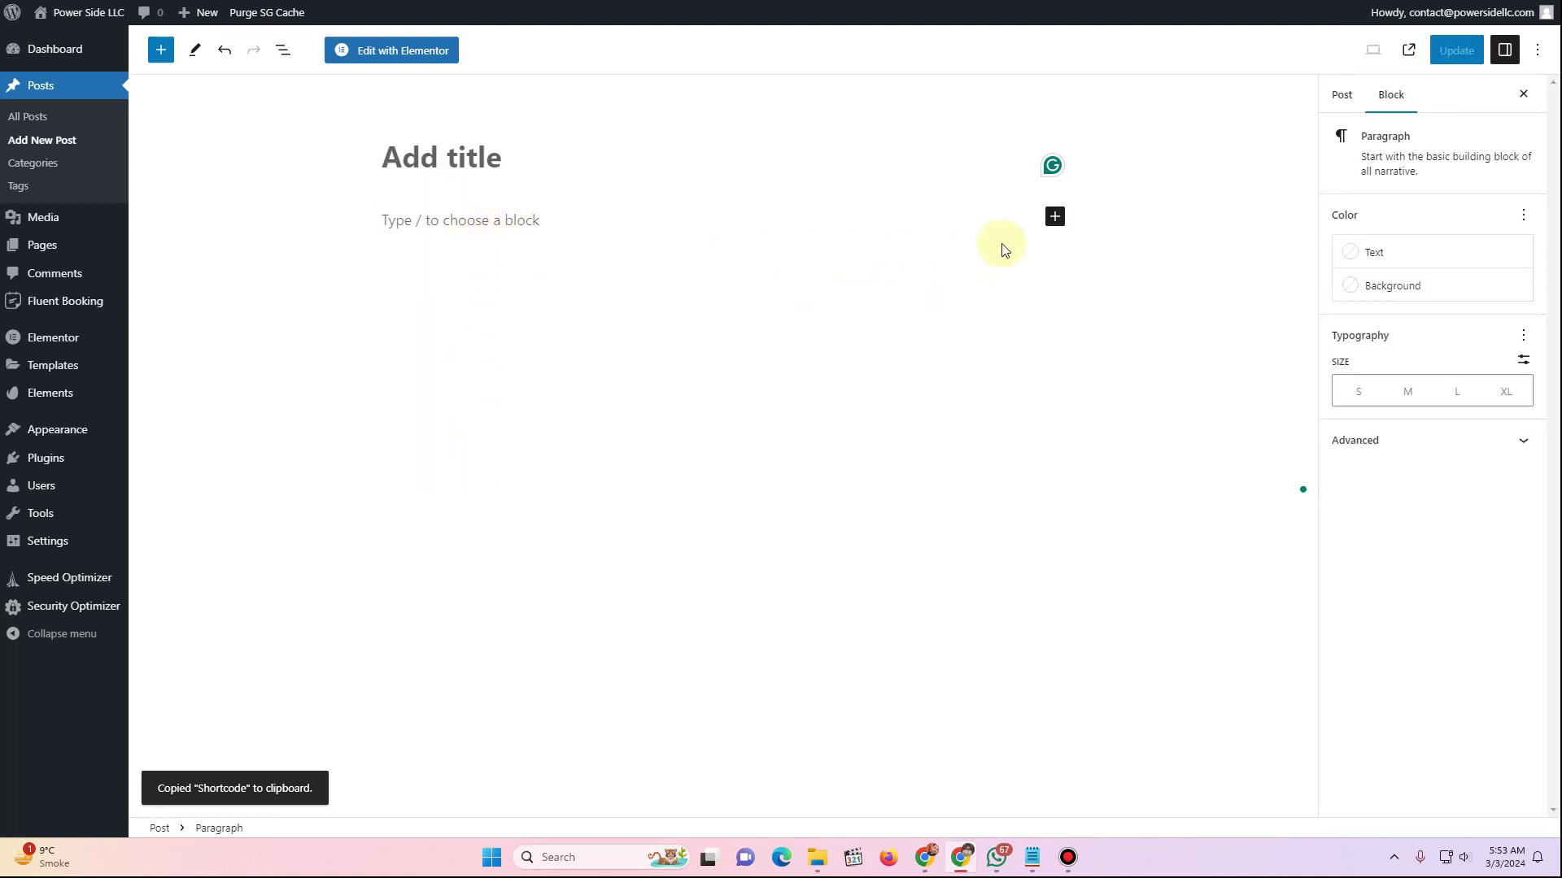
# Add a Fluent Booking block showing Free Consultation CCR, update the post, and view it
pyautogui.click(1055, 217)
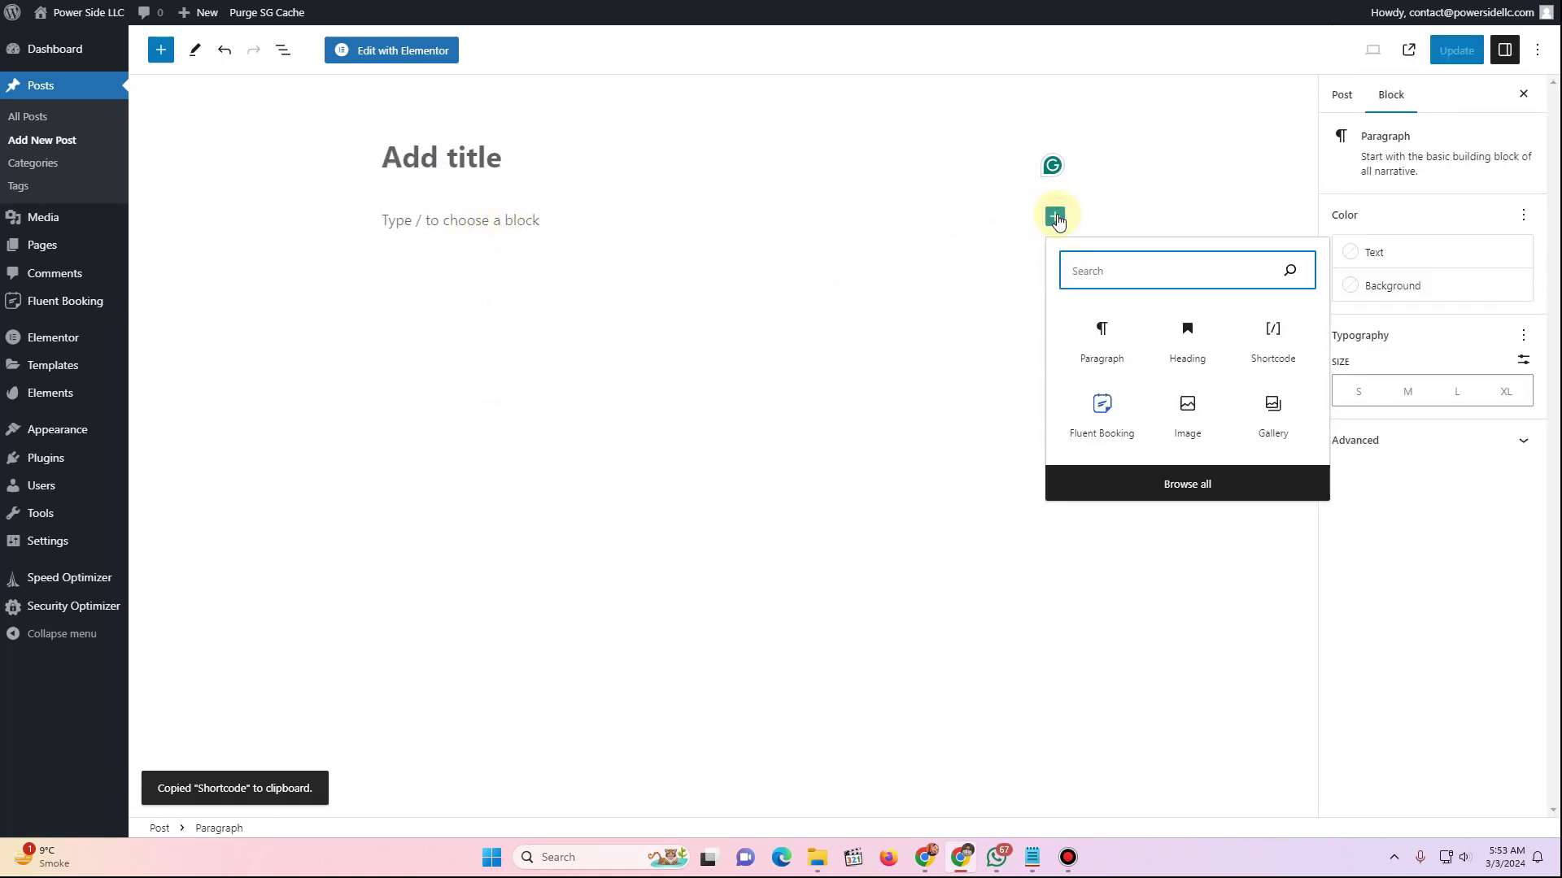
pyautogui.click(1104, 431)
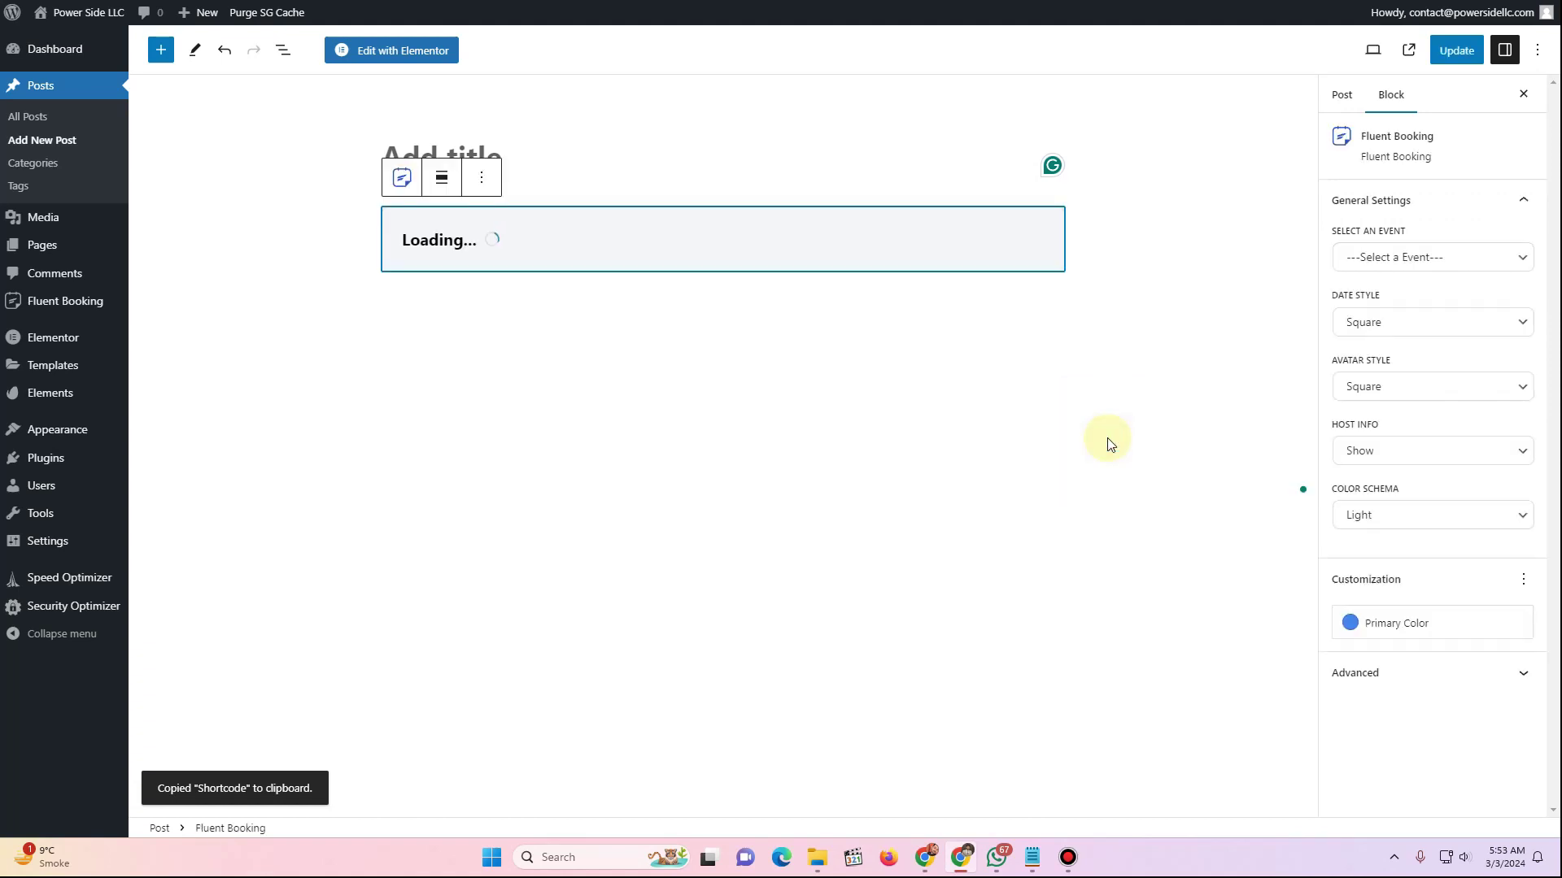
pyautogui.click(552, 245)
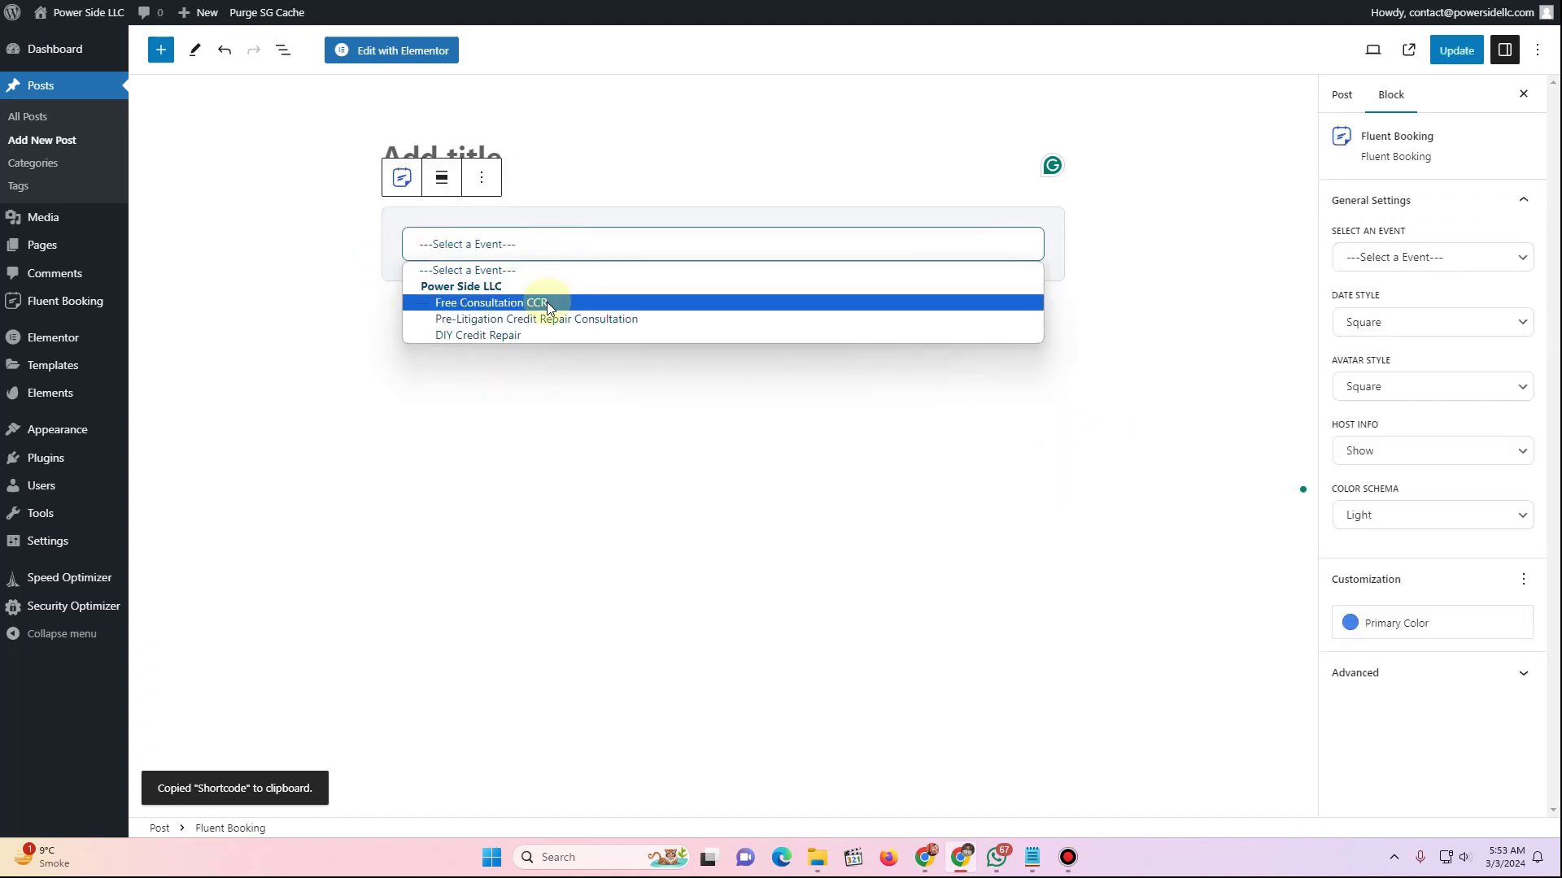
pyautogui.click(549, 305)
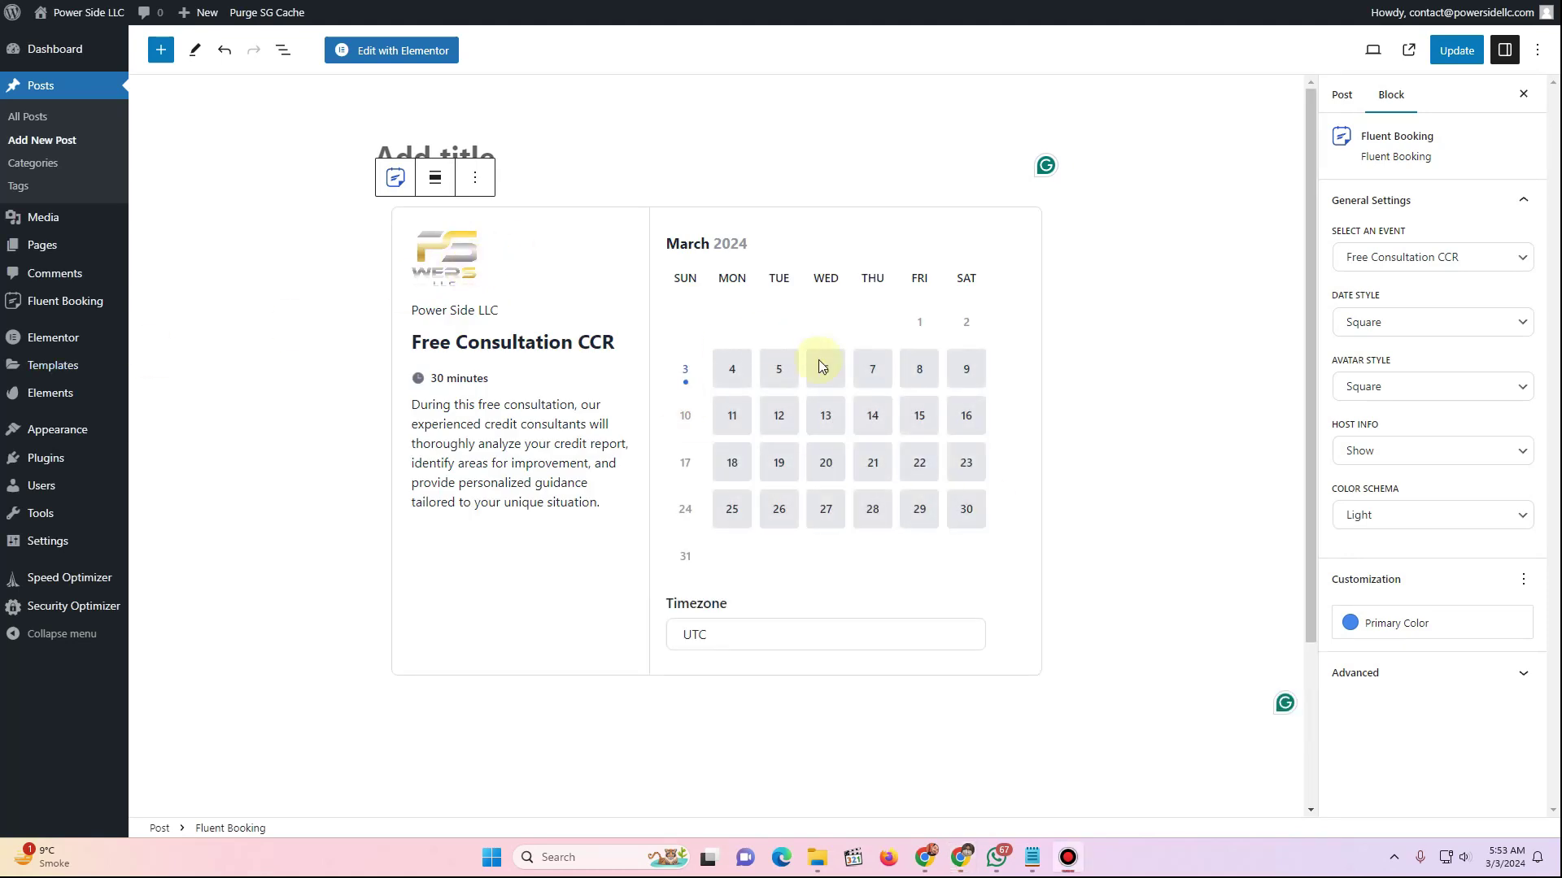
pyautogui.click(1457, 52)
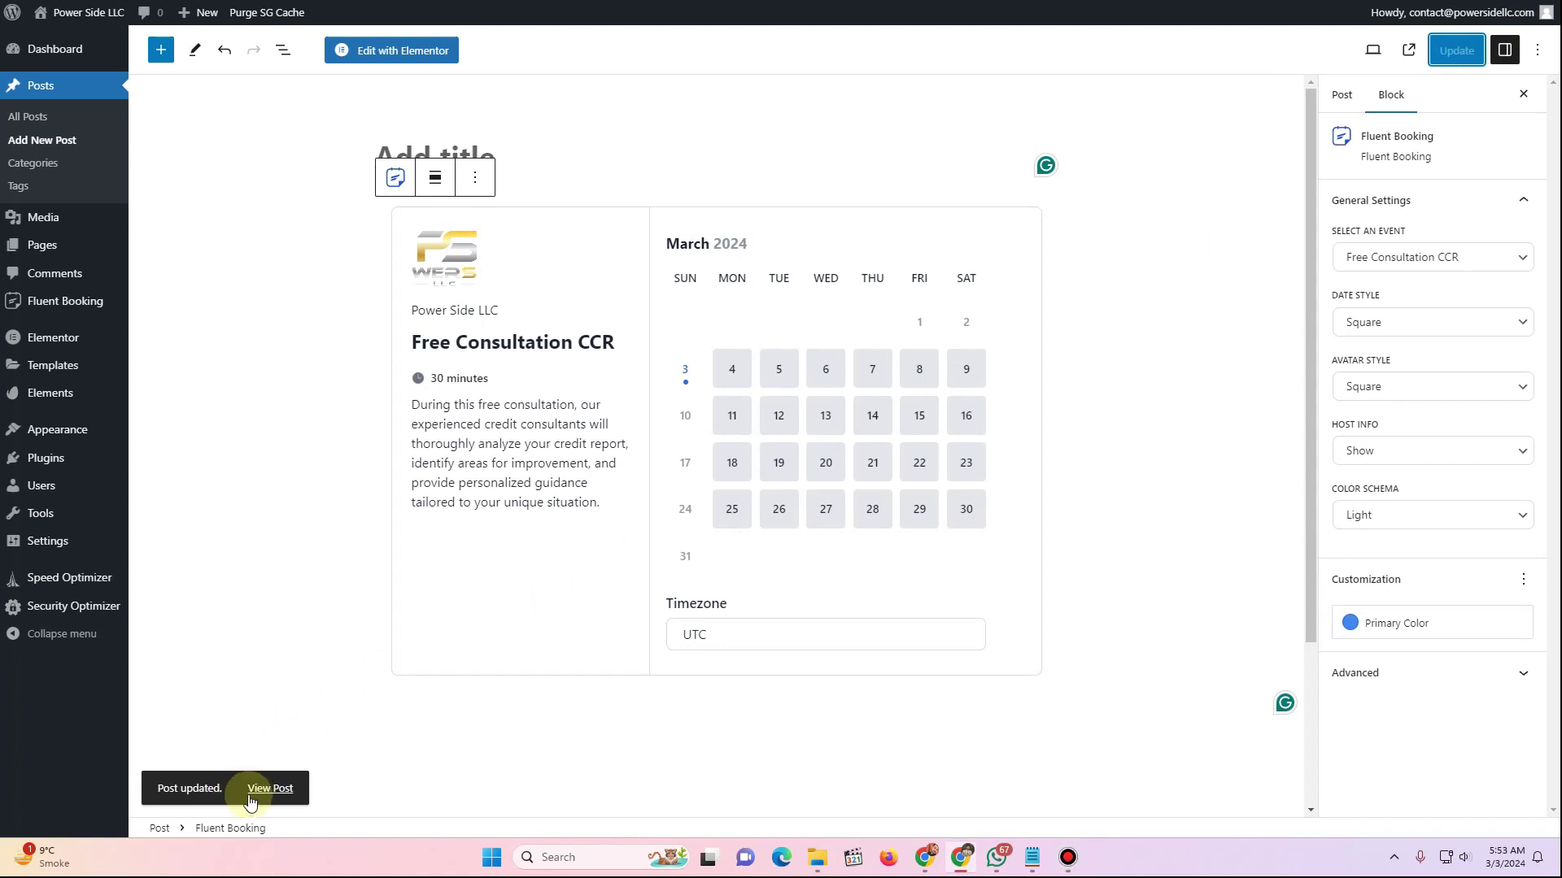
pyautogui.click(271, 789)
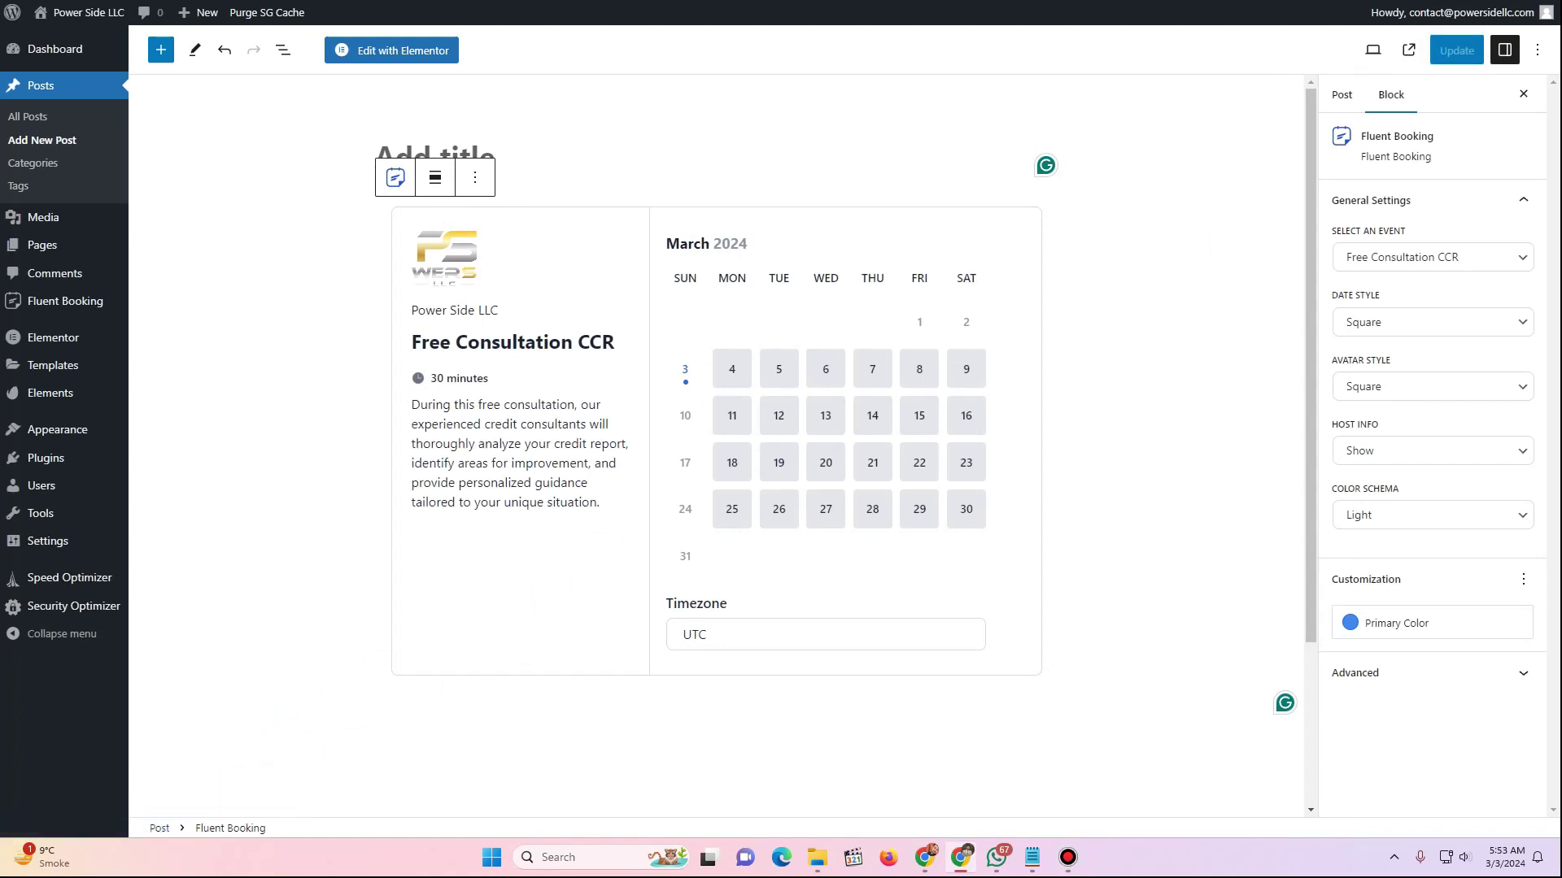
# Test the embedded calendar with March 4 at 02:15 AM up to the details form, then go back
pyautogui.scroll(-5, 678, 426)
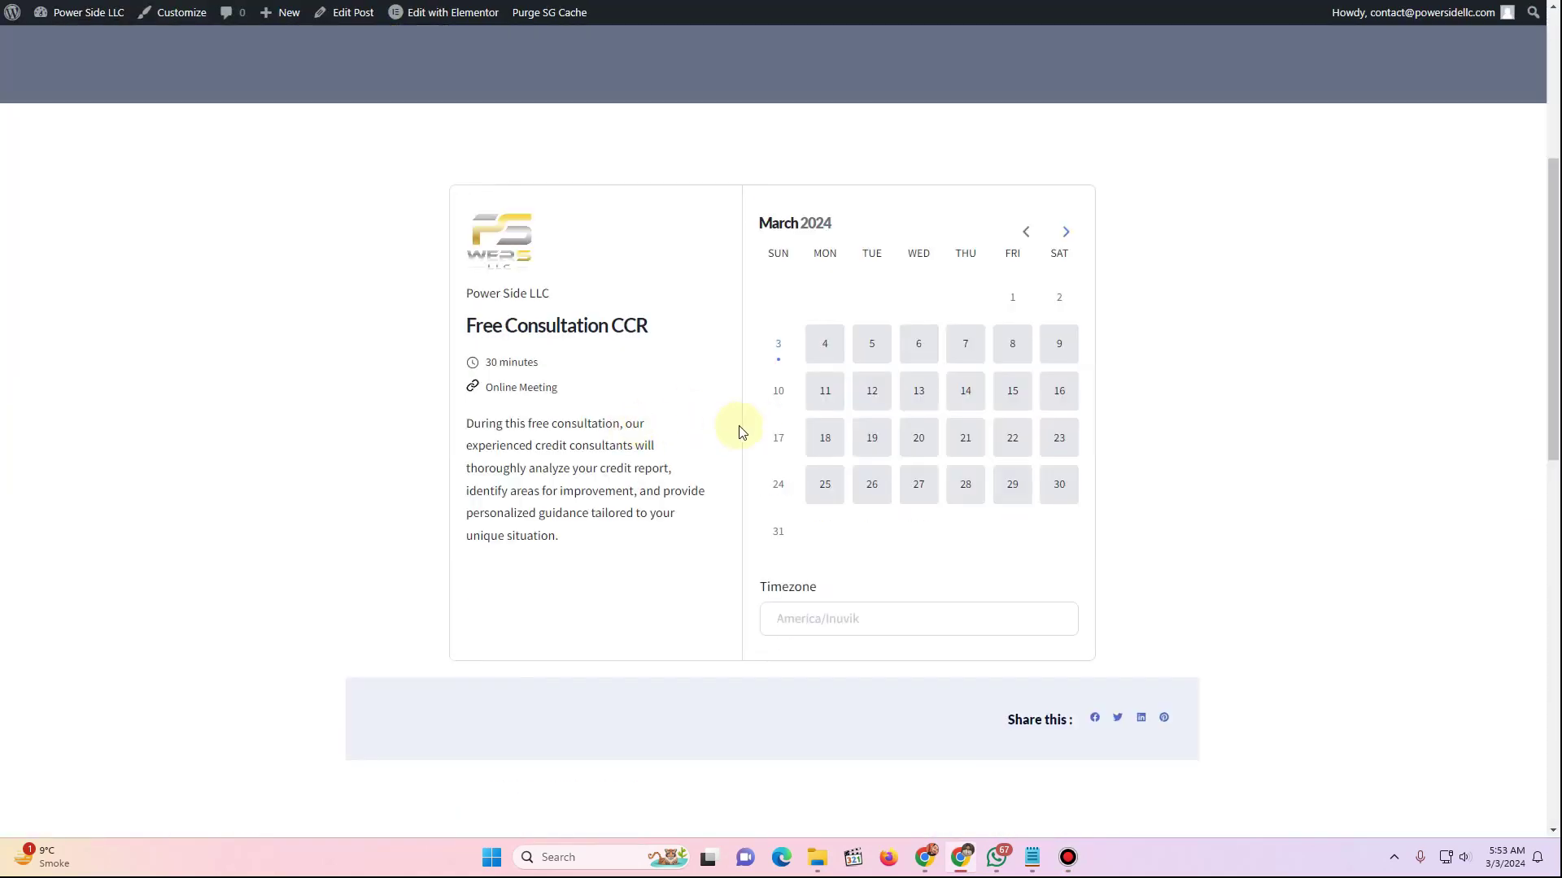
pyautogui.click(836, 348)
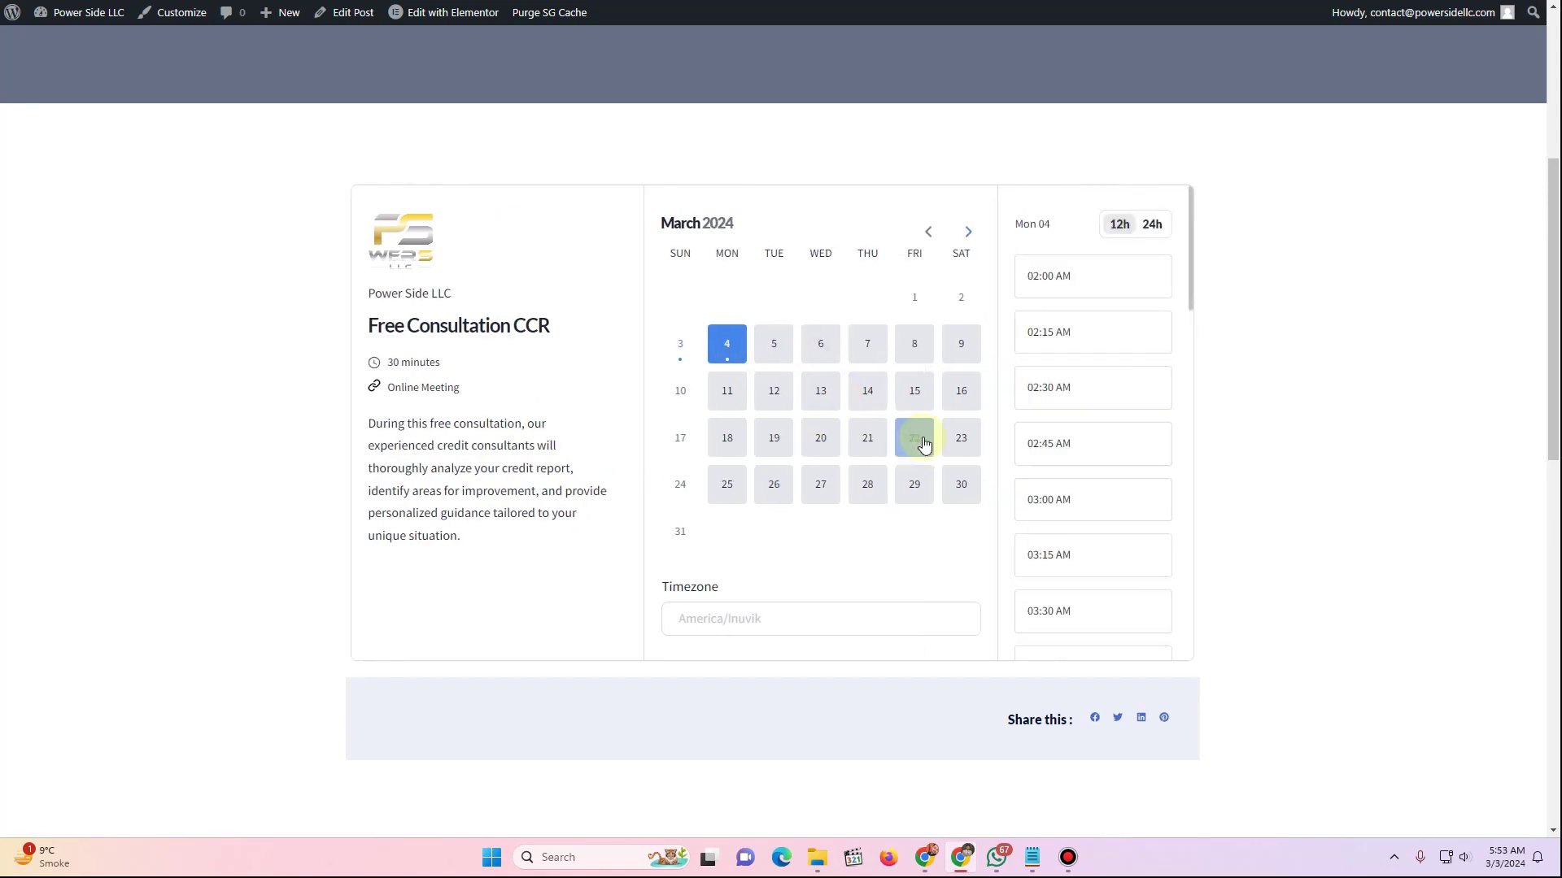
pyautogui.click(1089, 345)
pyautogui.click(1165, 334)
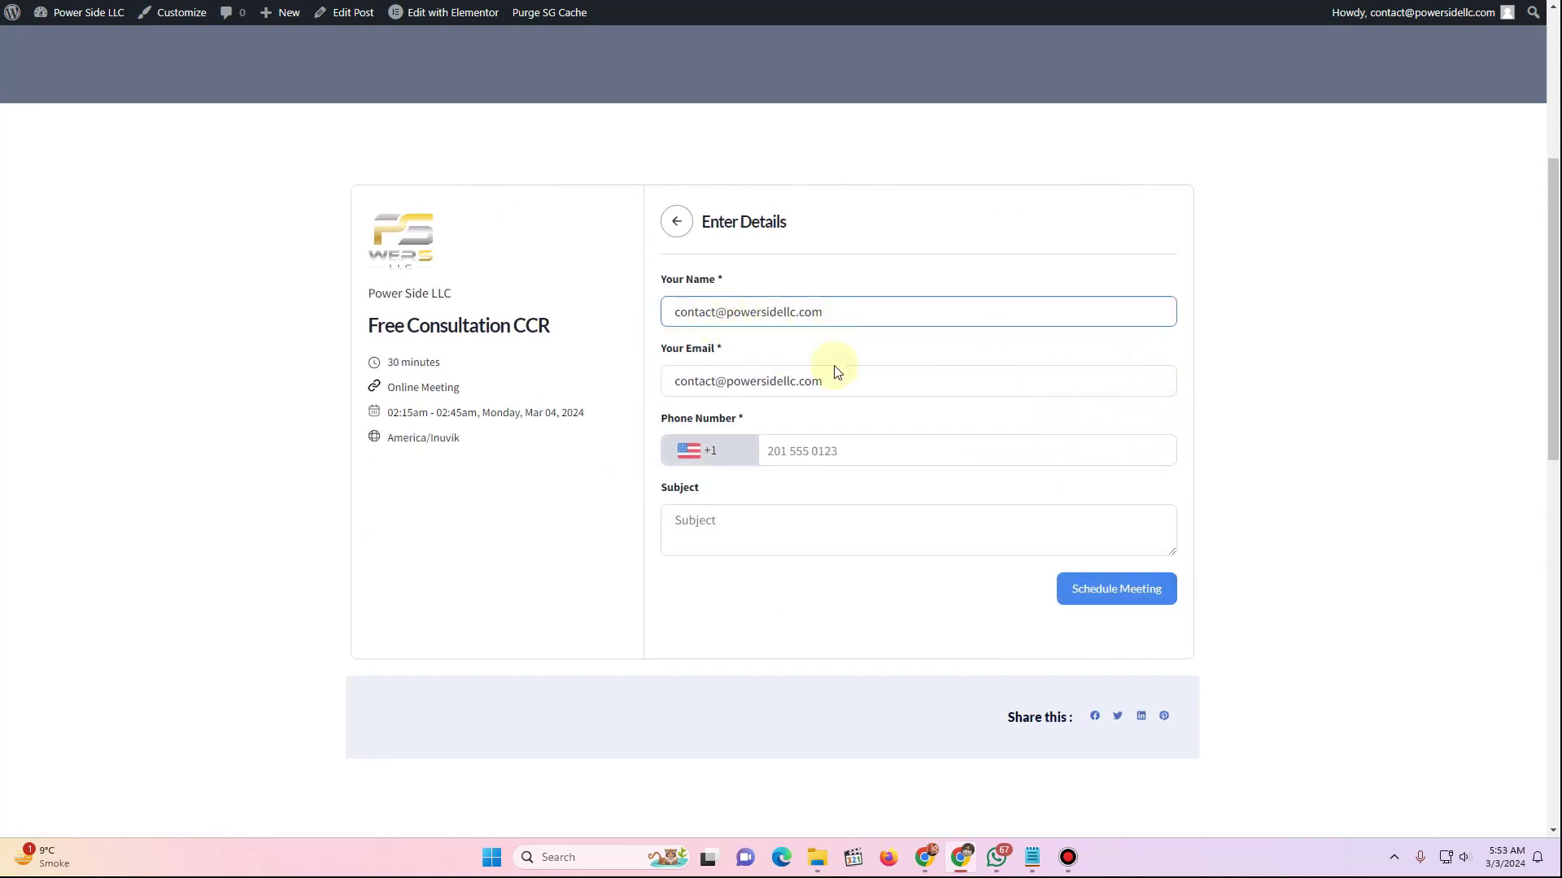
pyautogui.click(671, 216)
# Return to the admin posts list and display Free Consultation CCR's landing page link
pyautogui.hotkey('ctrl', 'w')
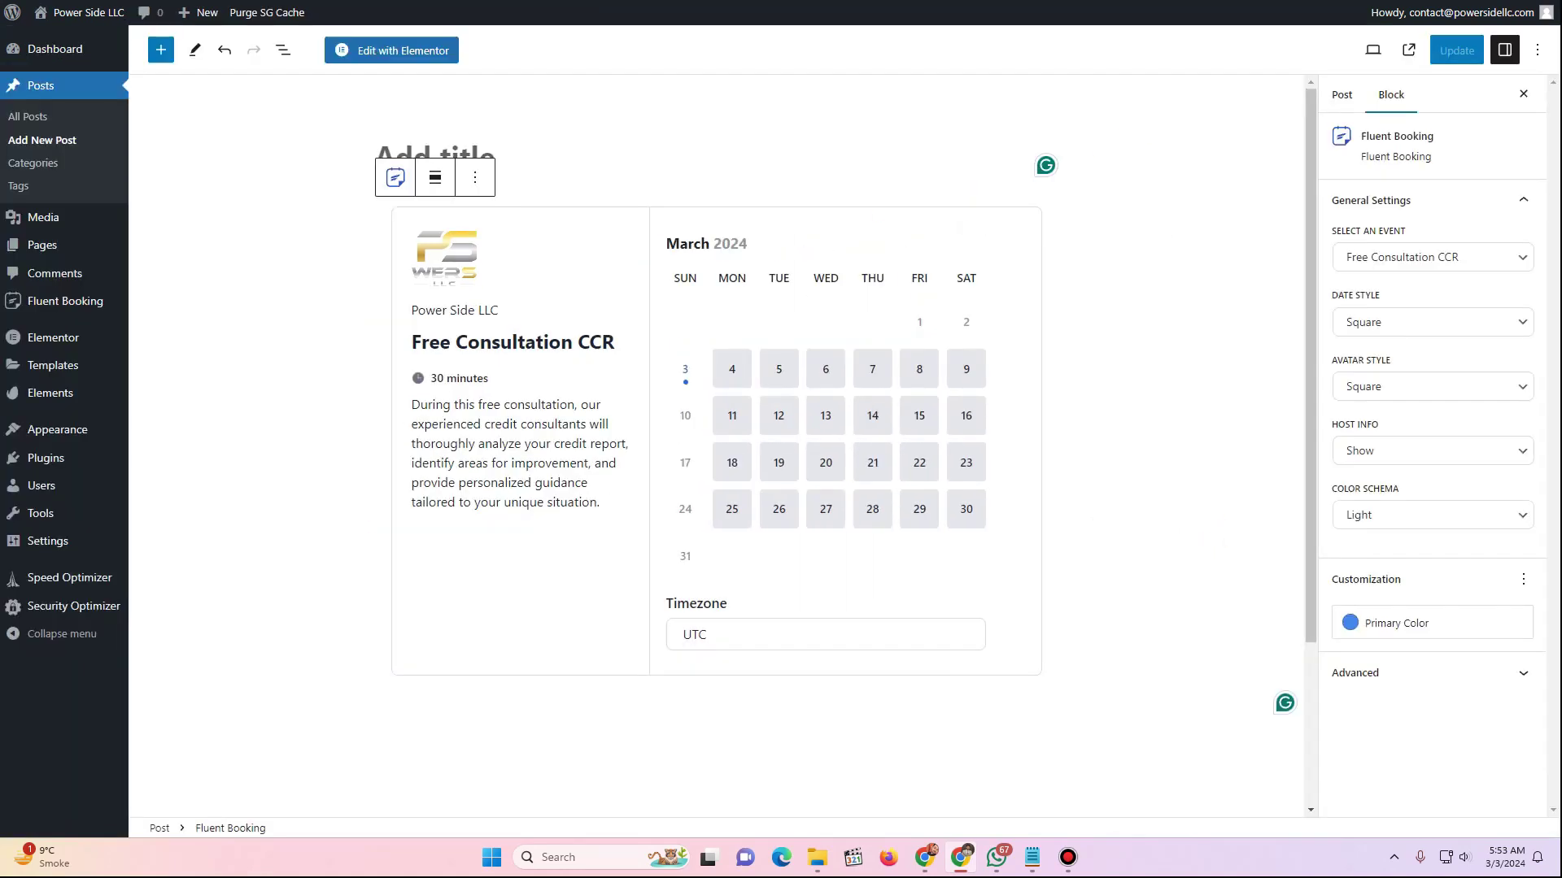
pyautogui.click(28, 116)
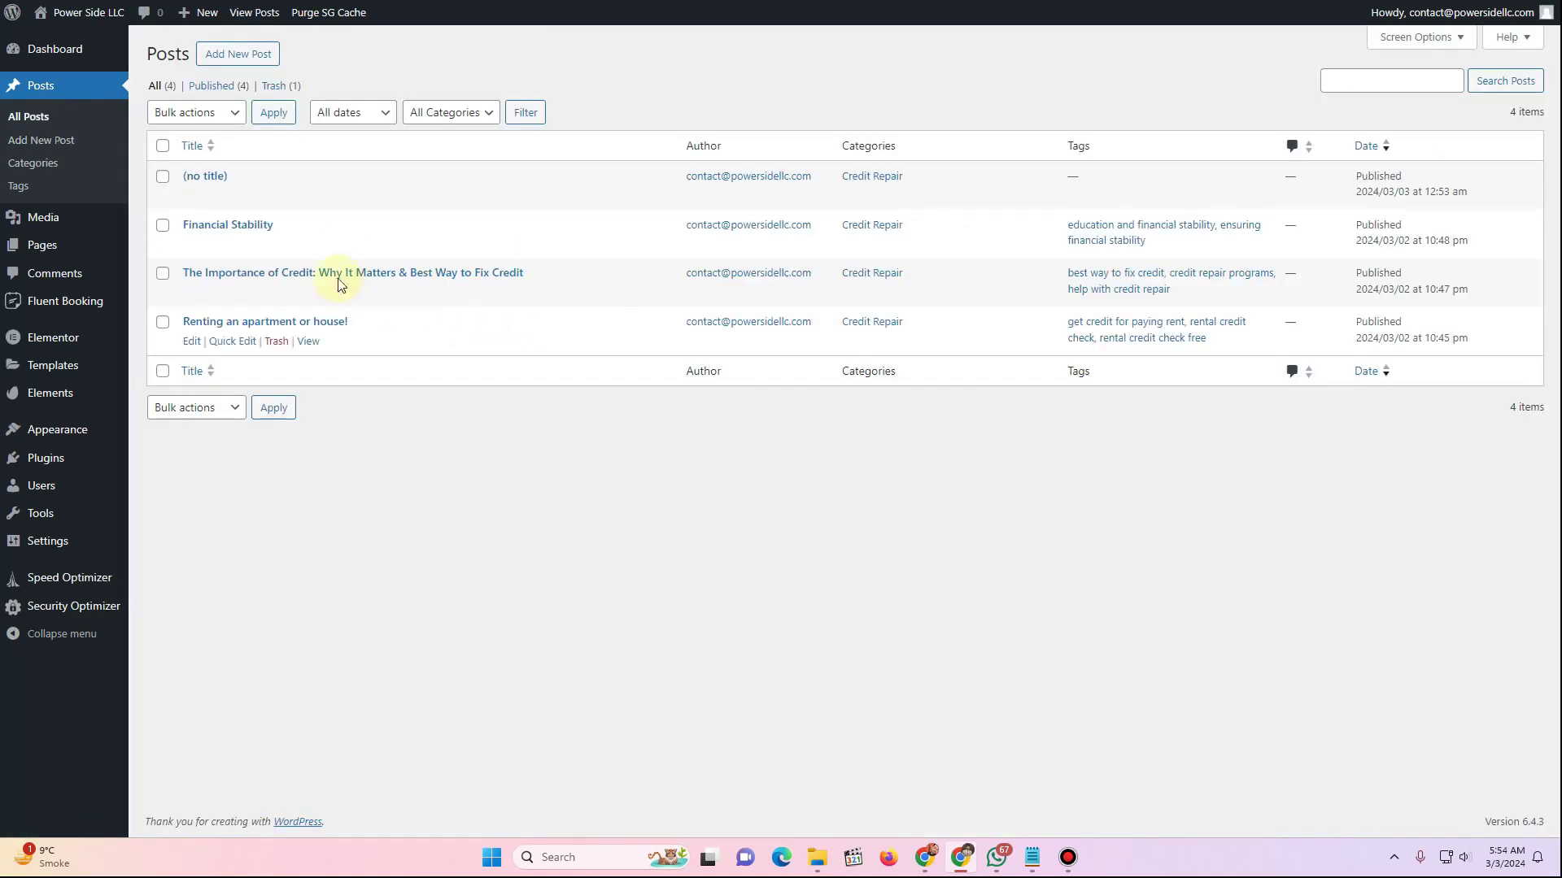
pyautogui.click(278, 196)
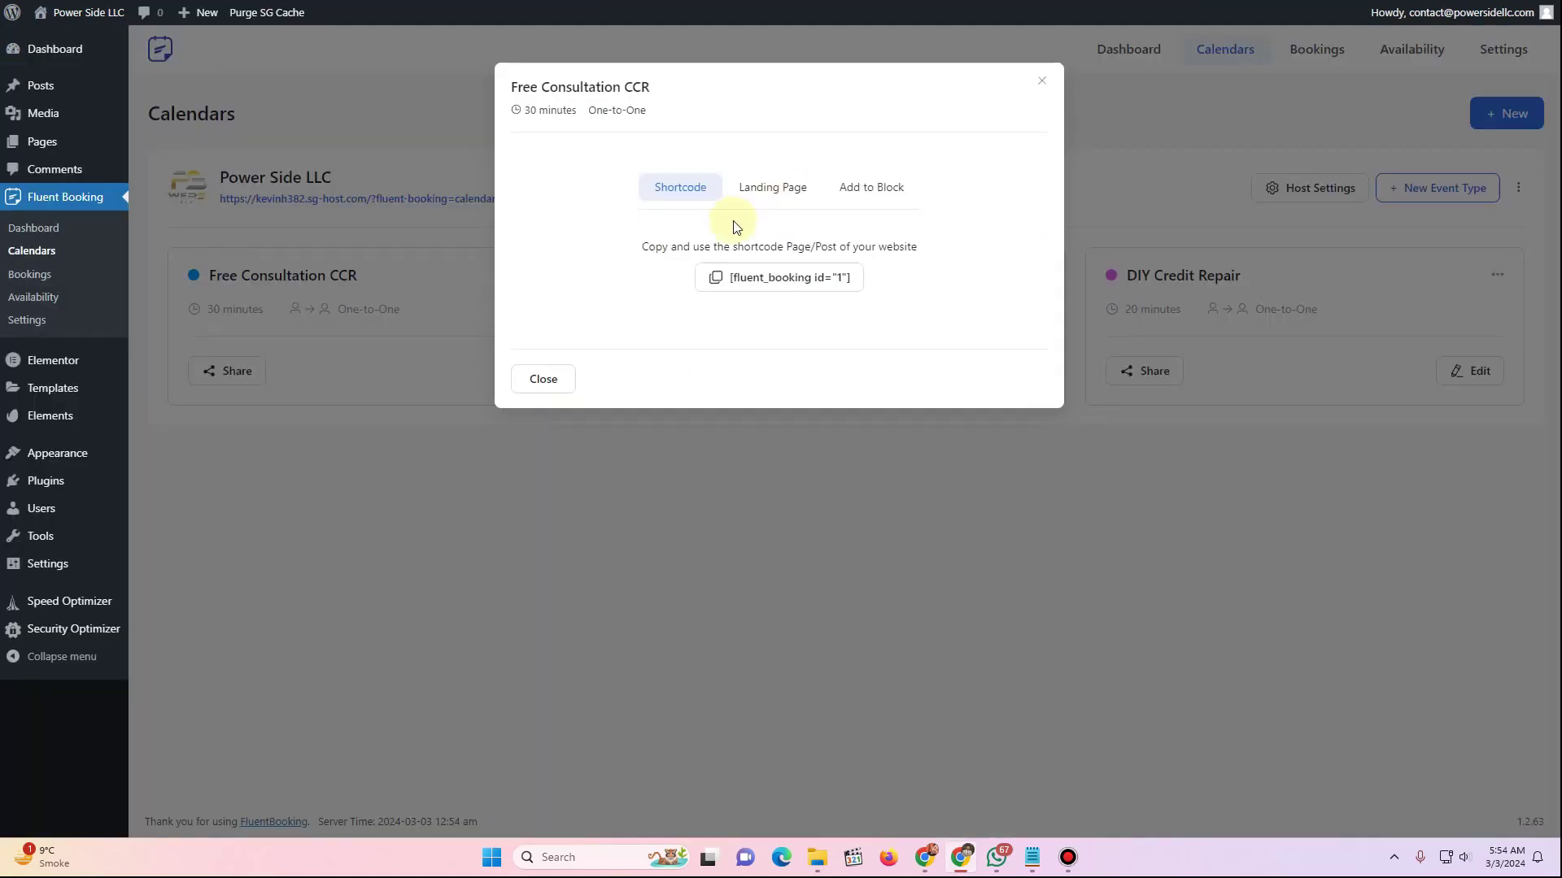
pyautogui.click(747, 188)
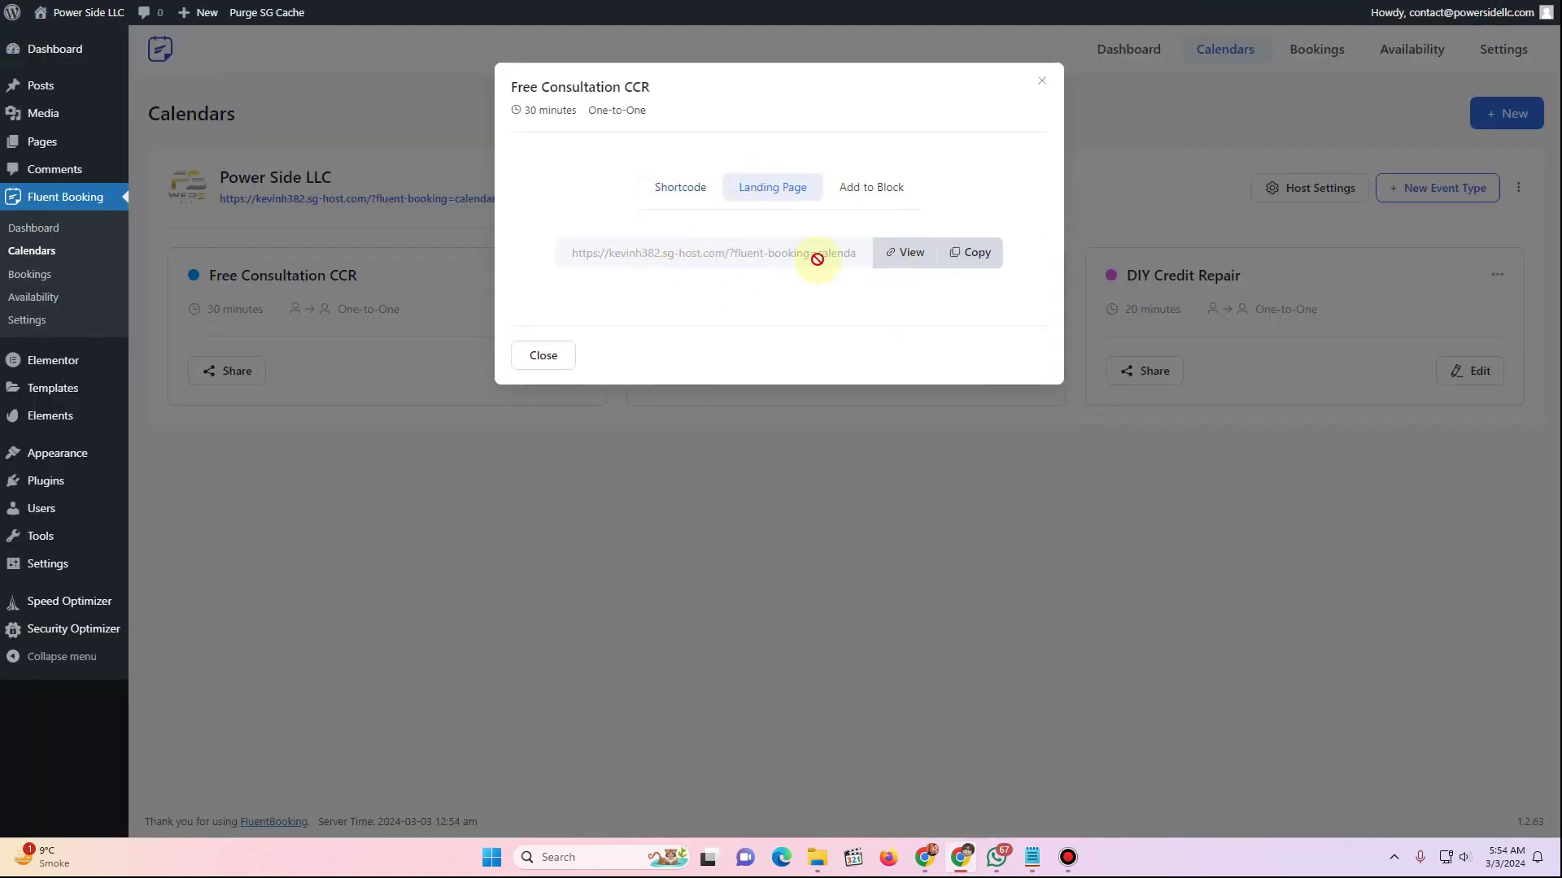
# Test the Free Consultation CCR landing page with March 6 at 02:15 AM up to the details form
pyautogui.click(908, 254)
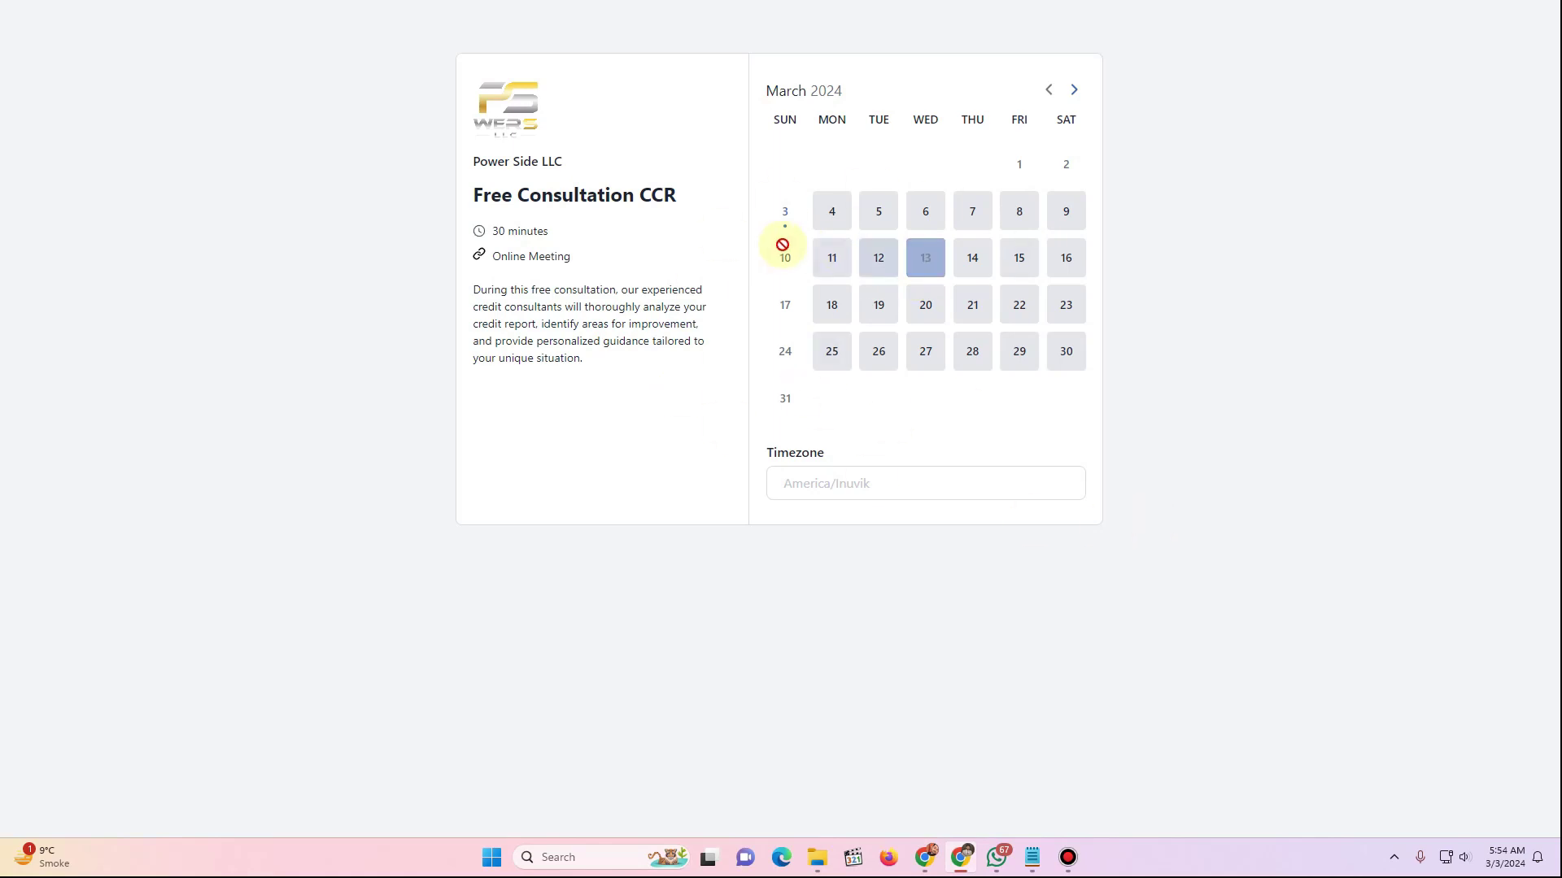
pyautogui.click(924, 211)
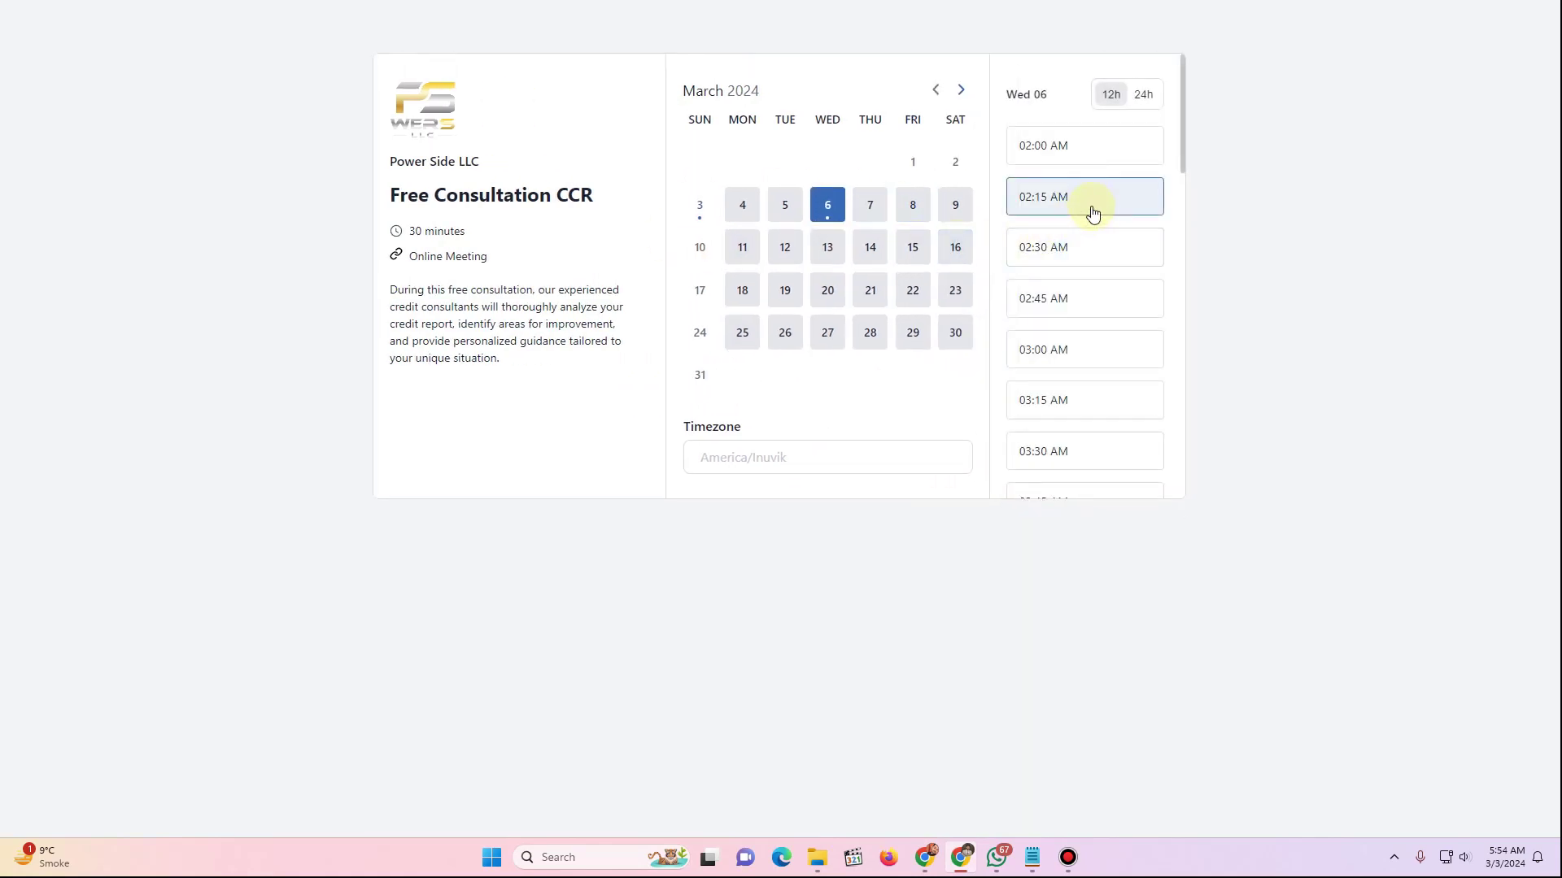
pyautogui.click(1092, 213)
pyautogui.click(1148, 201)
pyautogui.click(812, 179)
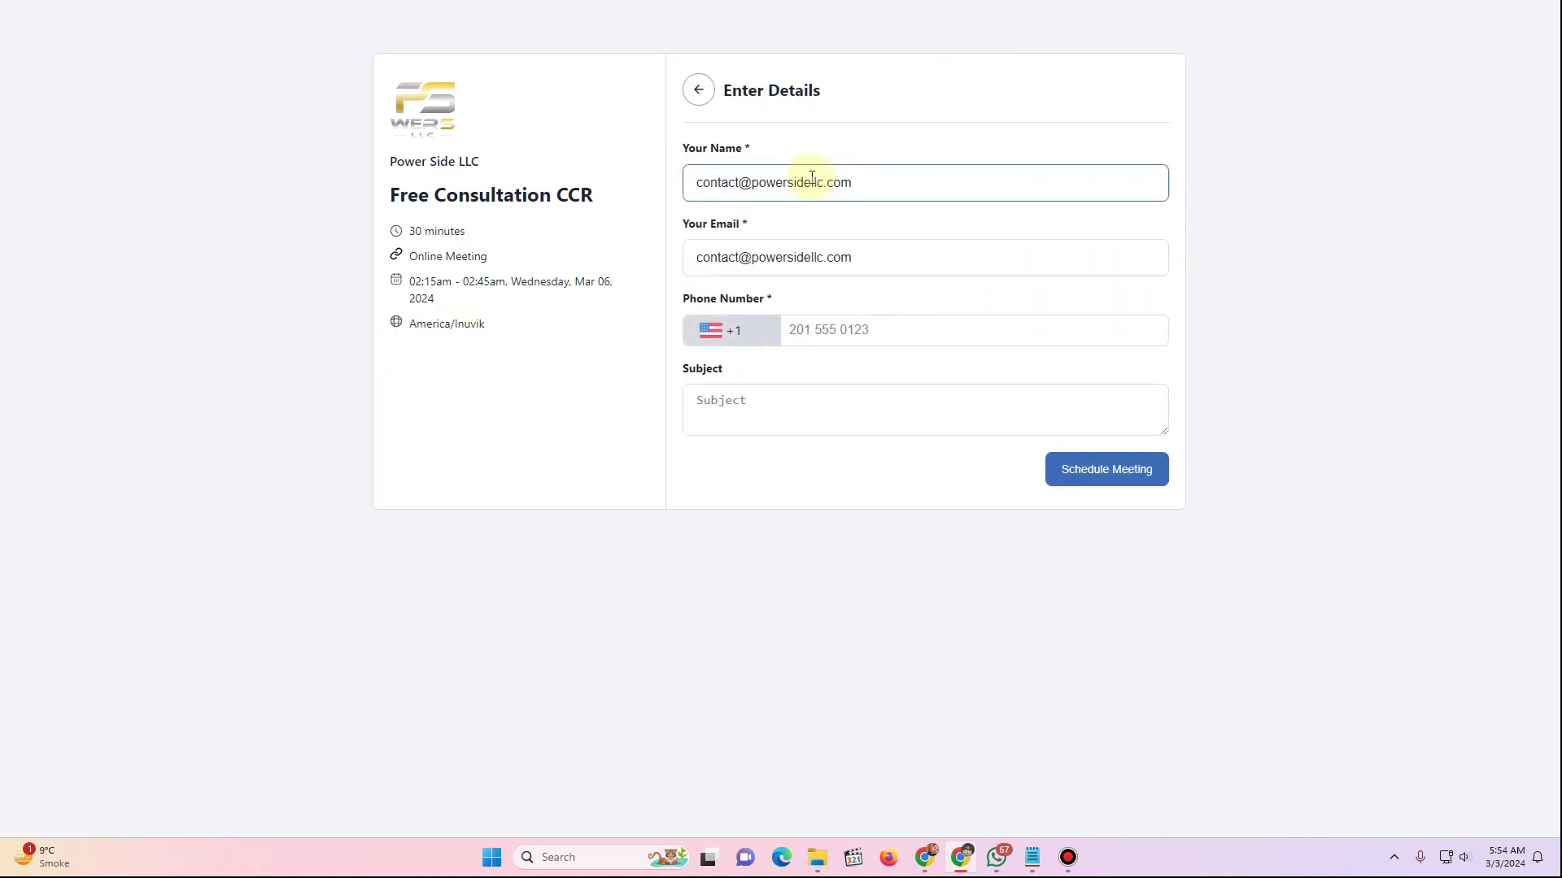
# Go back from the form and copy the Free Consultation CCR landing page link
pyautogui.click(693, 96)
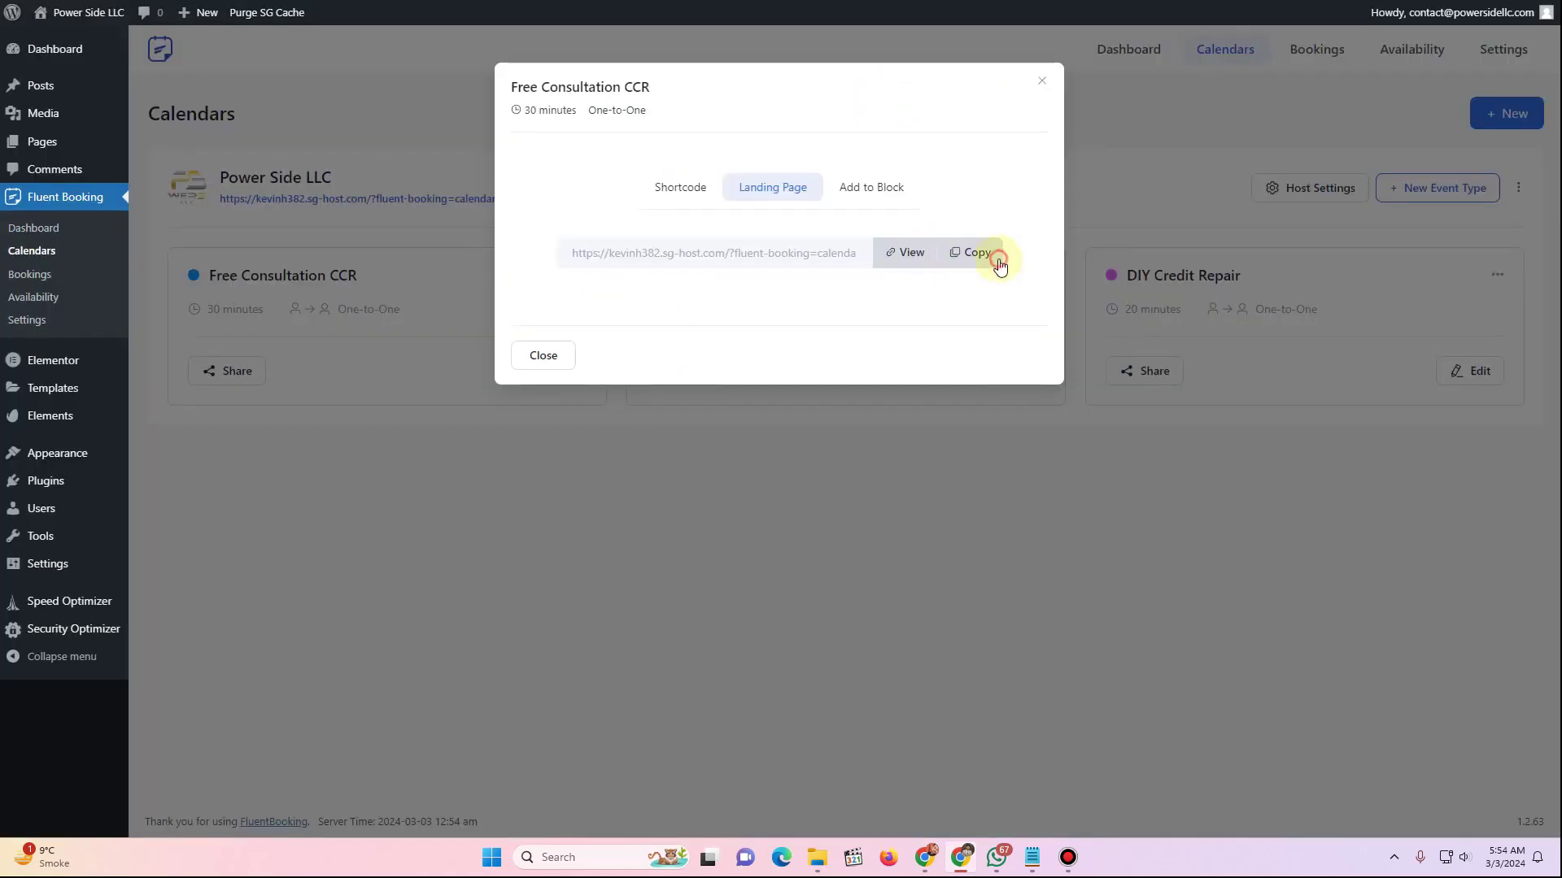
pyautogui.click(999, 263)
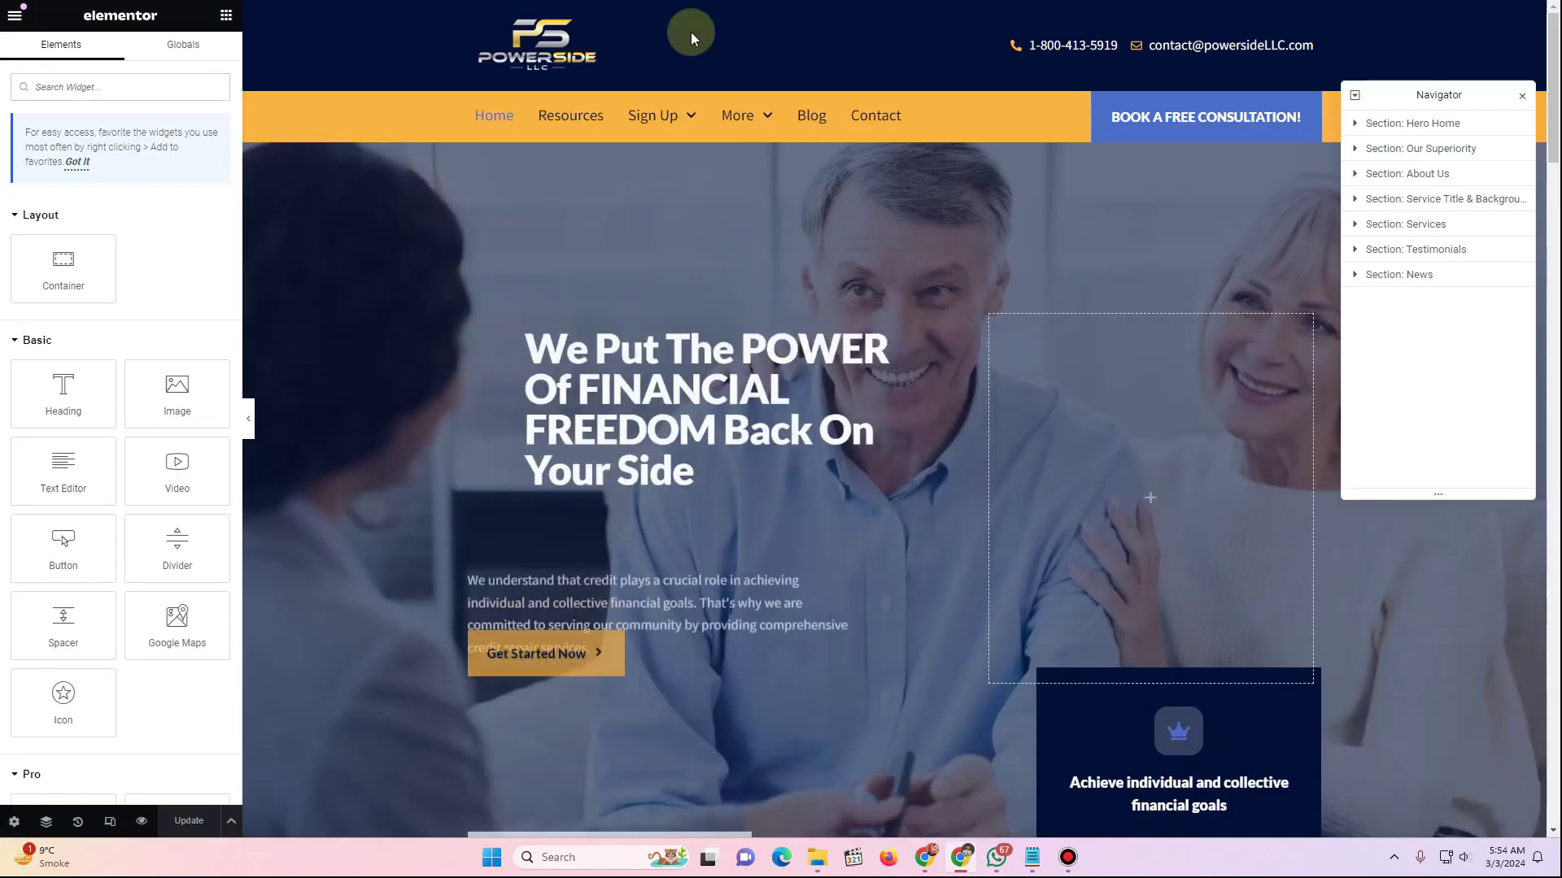
pyautogui.scroll(-10, 795, 455)
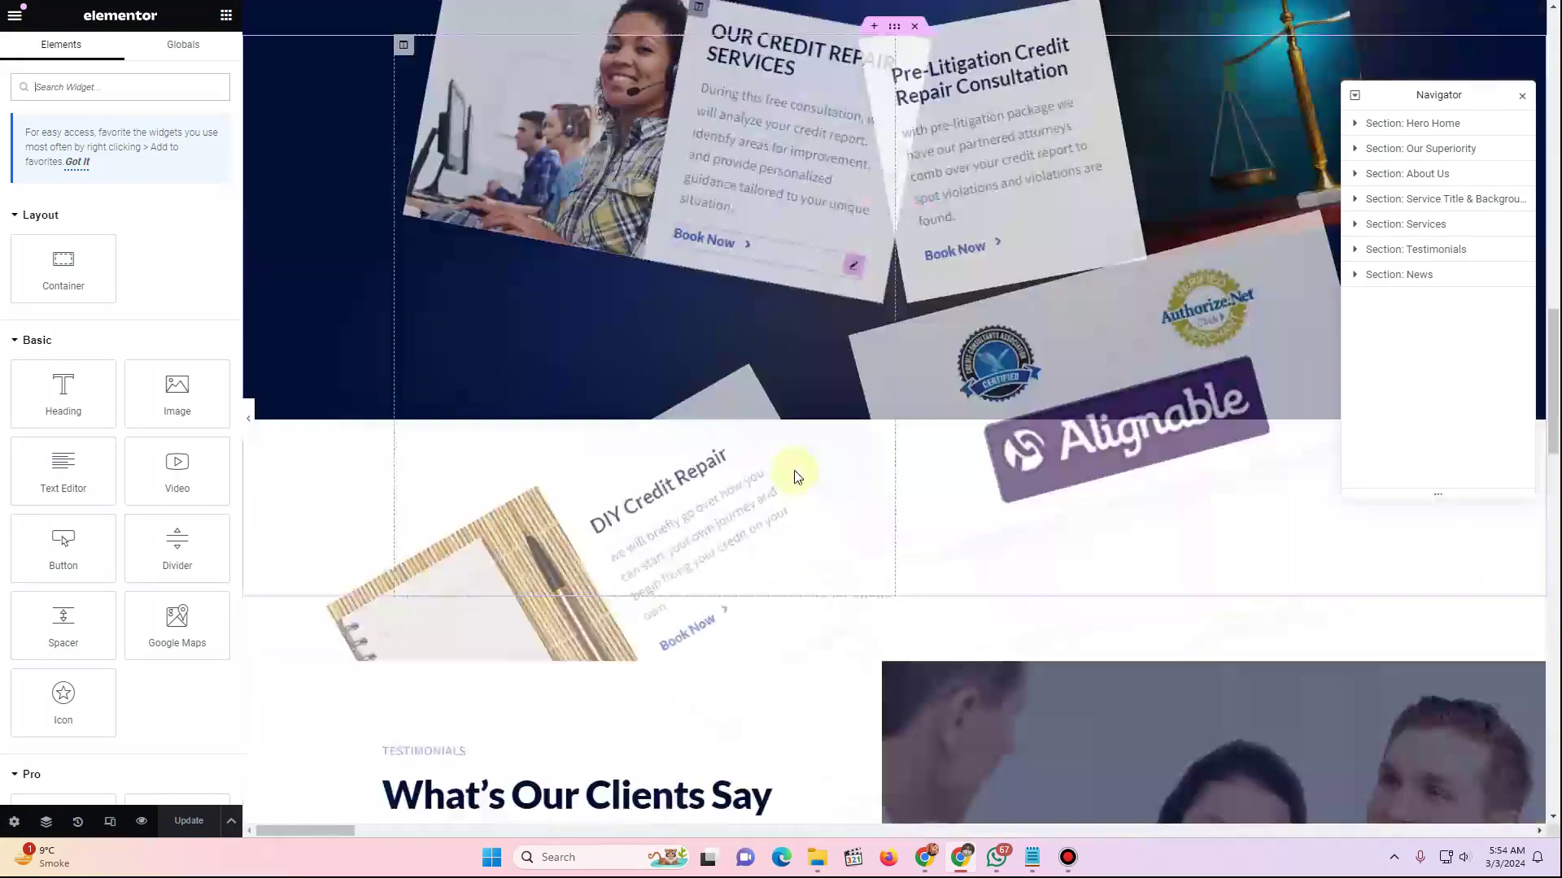
# Link the first service card's Book Now button to the Free Consultation CCR landing page and save
pyautogui.scroll(1, 795, 455)
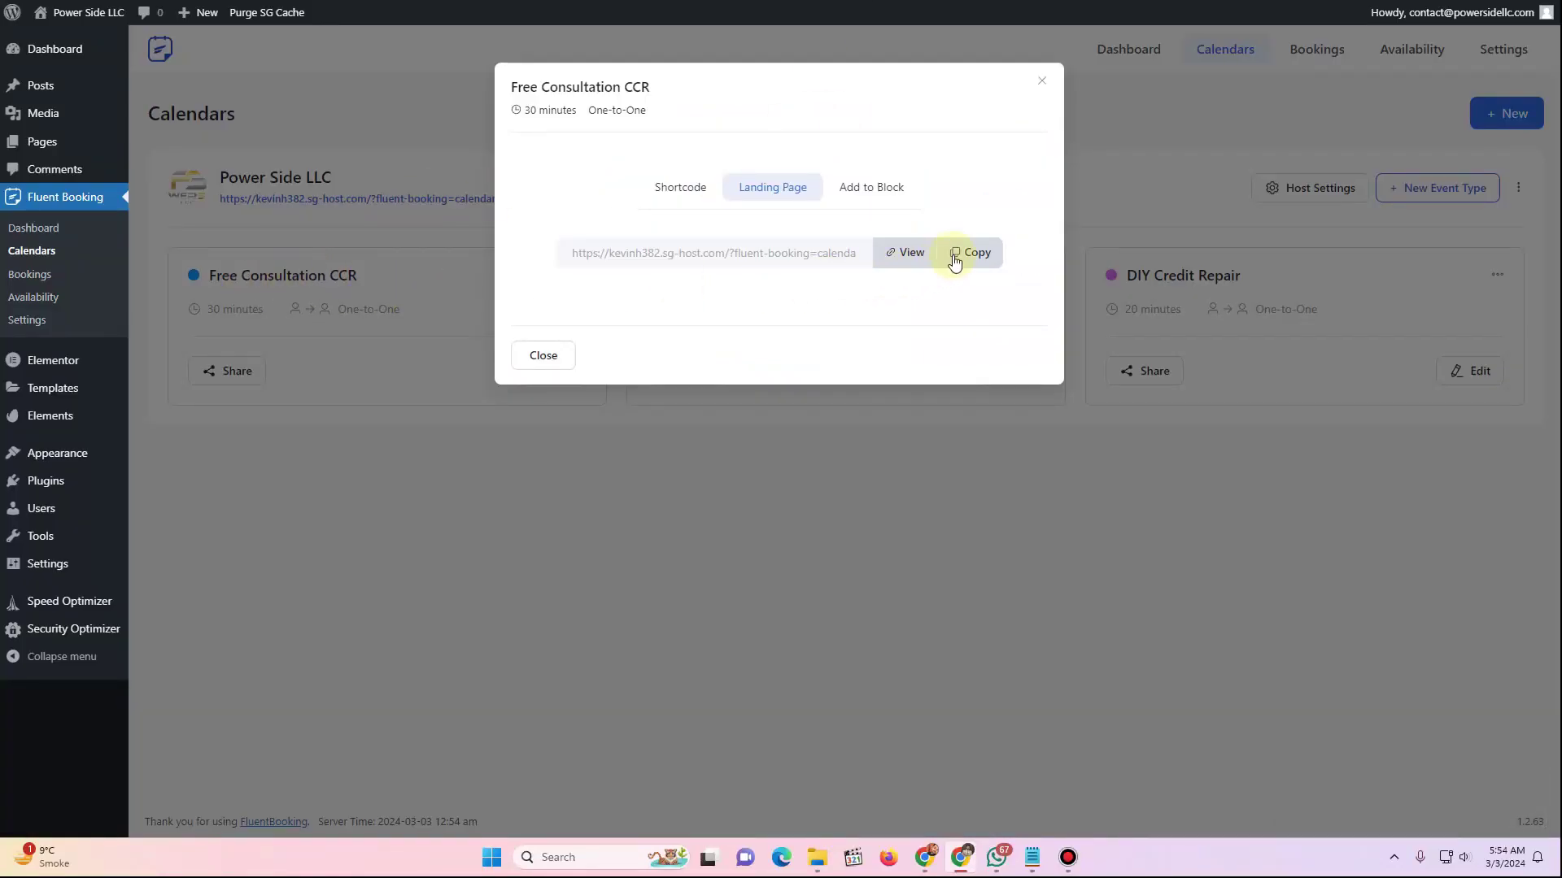
pyautogui.click(980, 254)
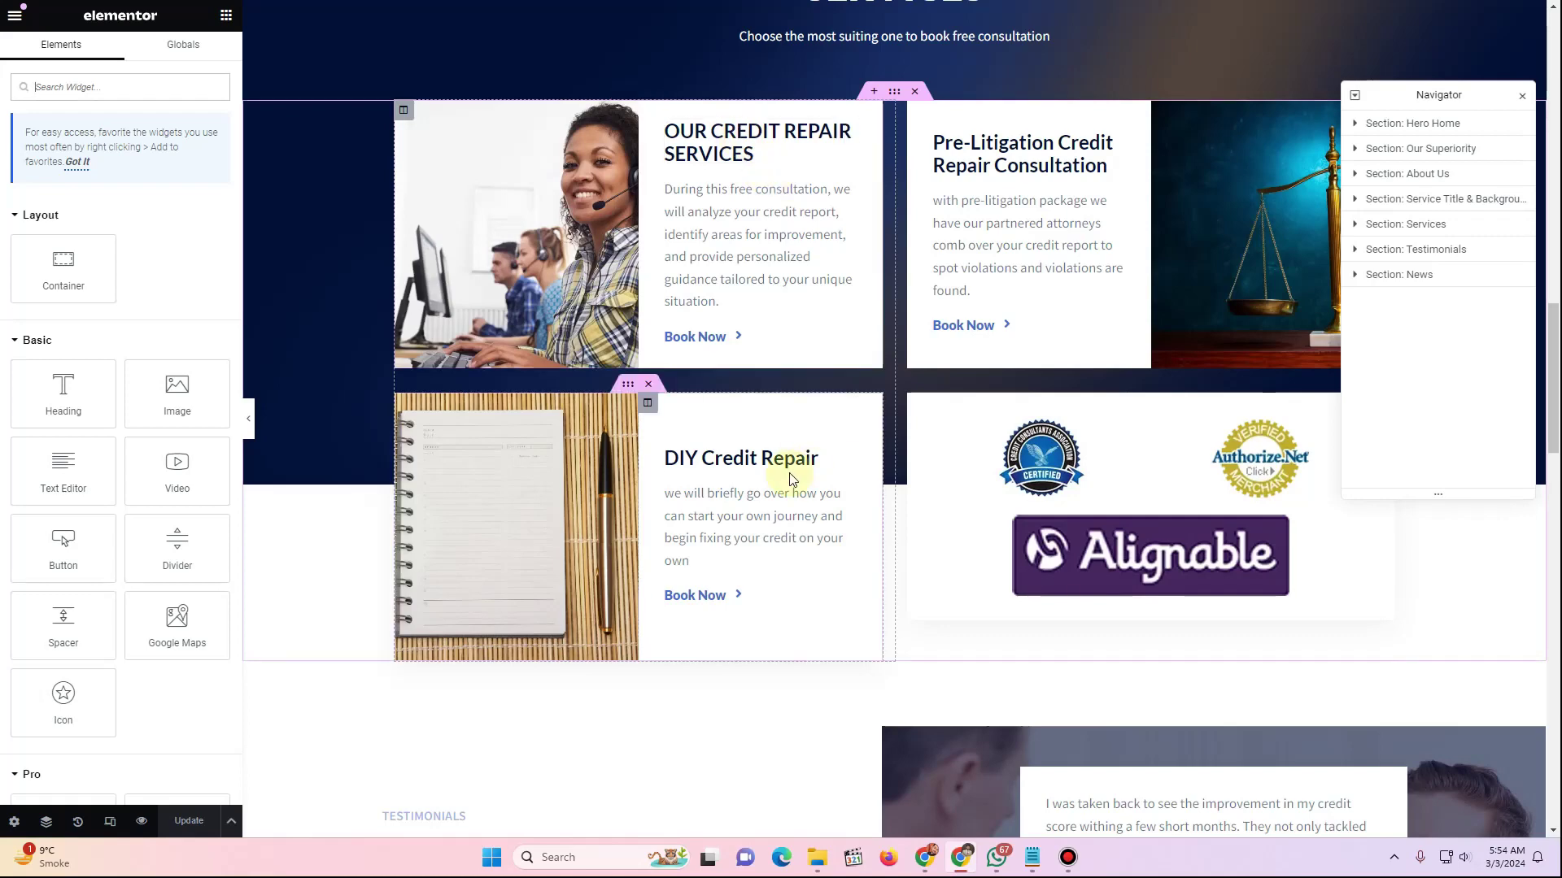
pyautogui.click(774, 338)
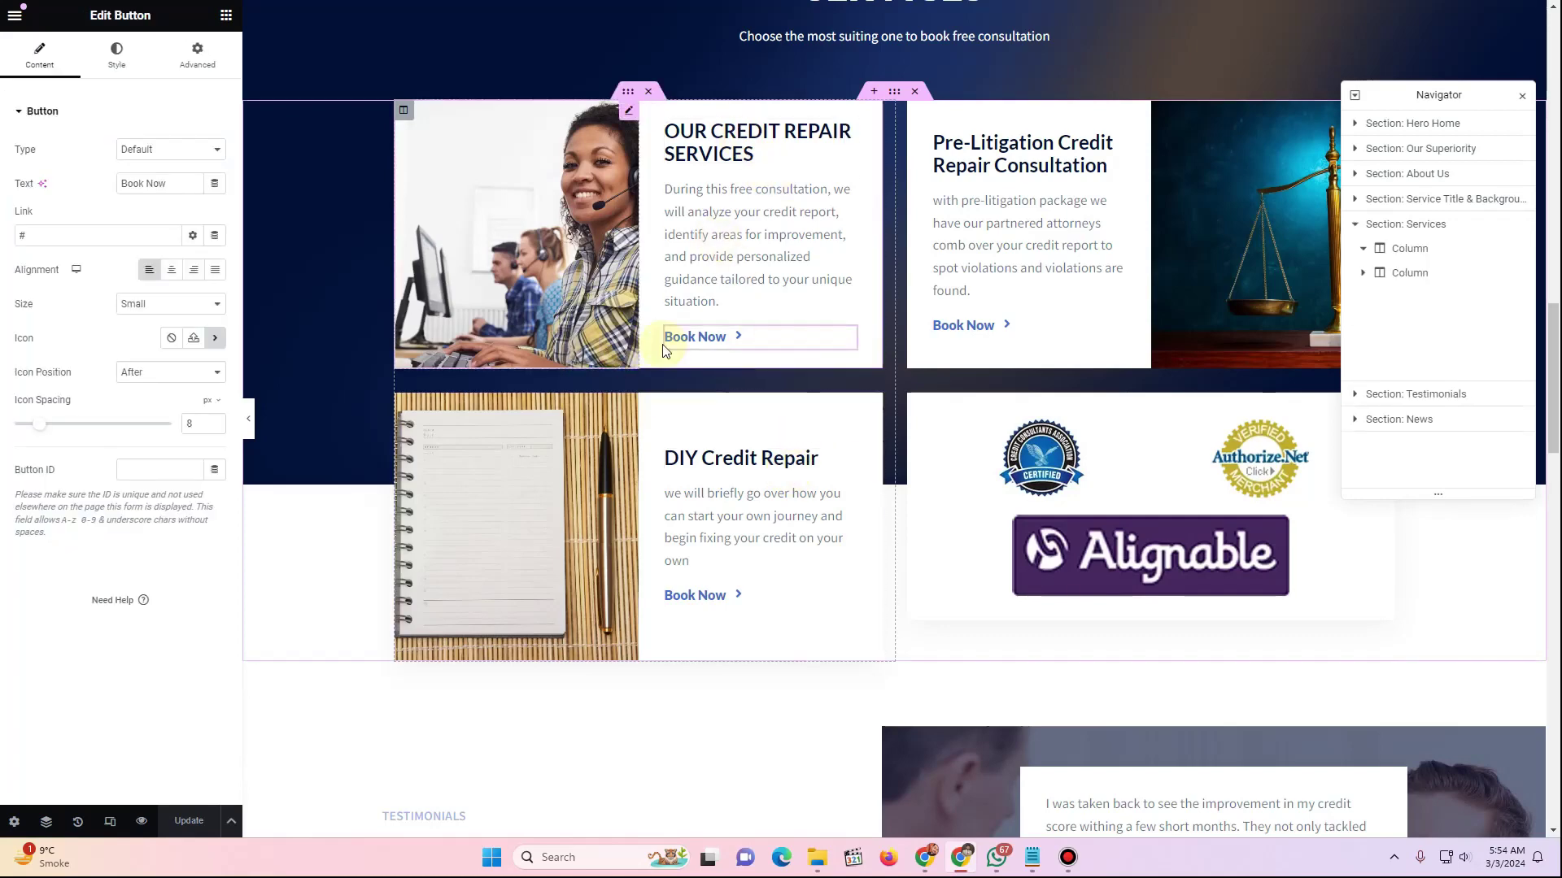
pyautogui.hotkey('ctrl', 'v')
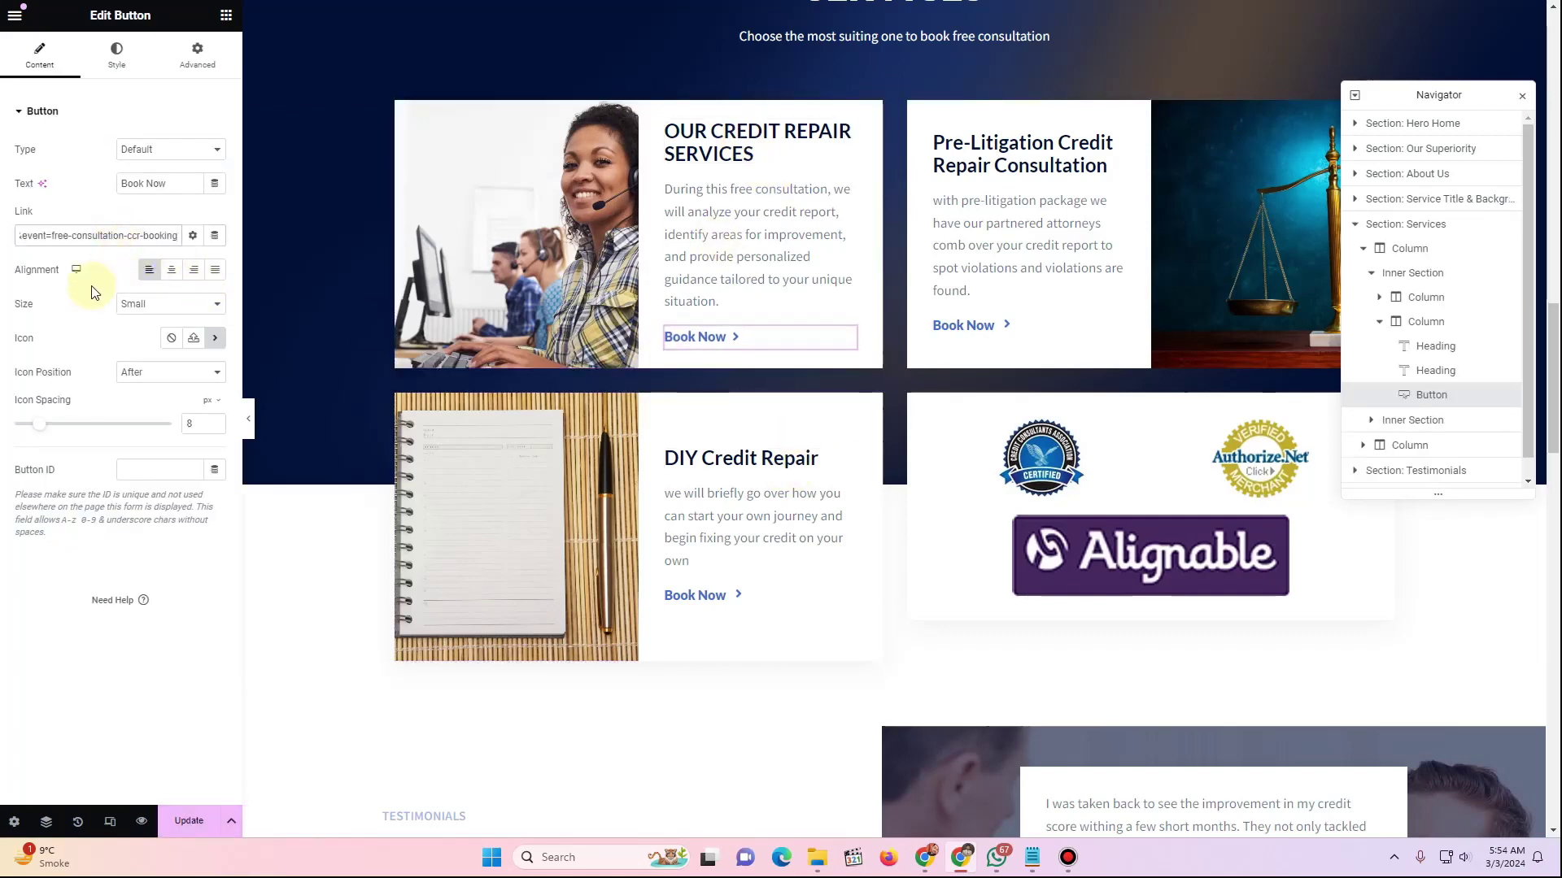
pyautogui.click(189, 821)
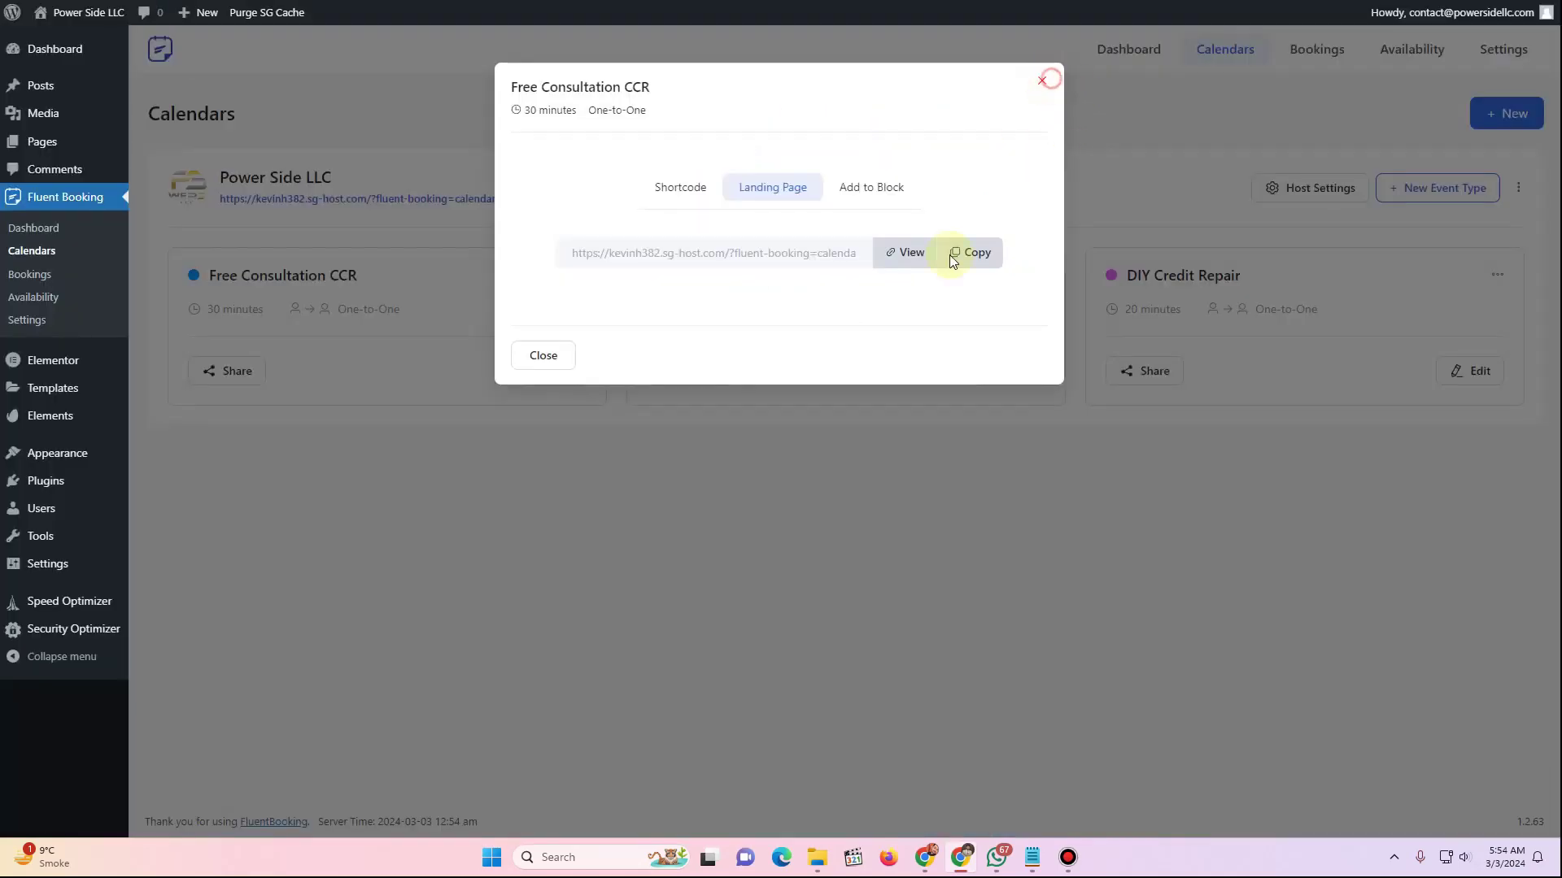
# Paste the Pre-Litigation Credit Repair Consultation landing page link into its card's Book Now button
pyautogui.click(952, 259)
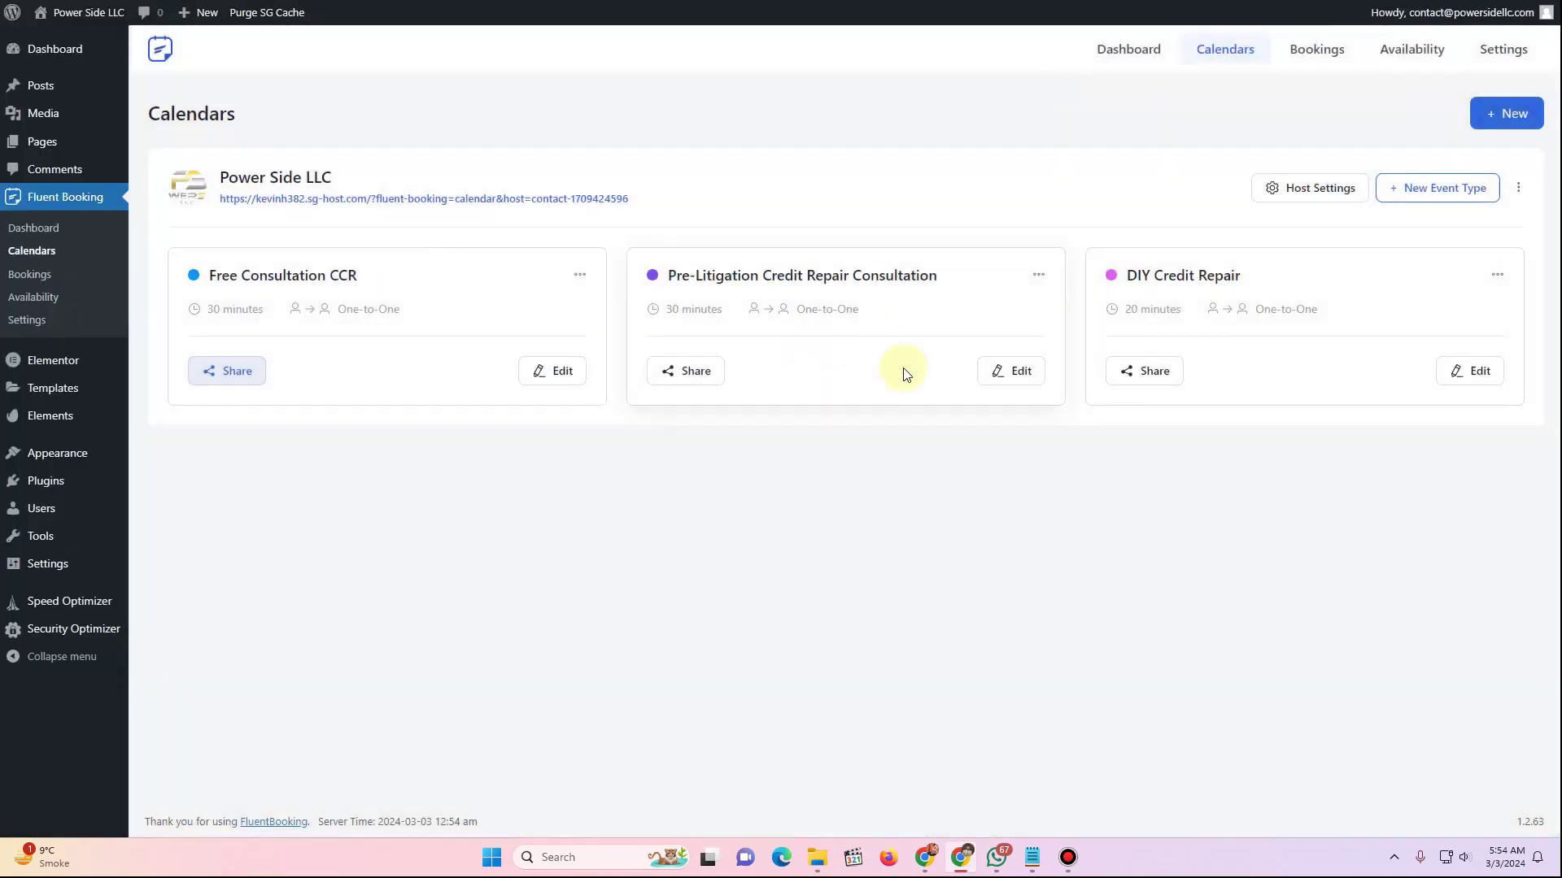
pyautogui.click(690, 376)
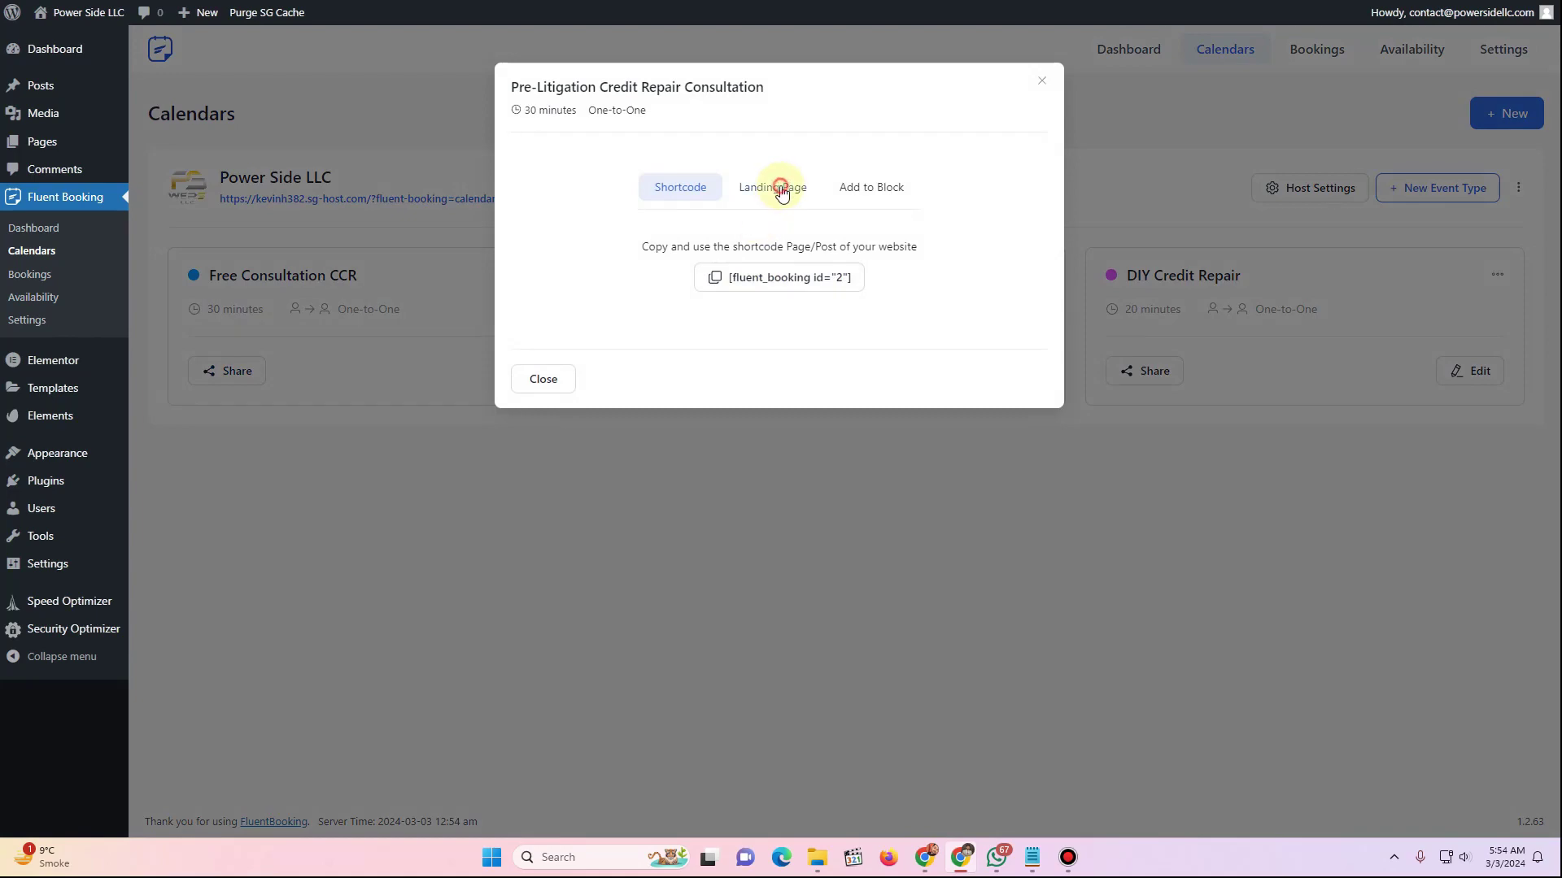
pyautogui.click(777, 189)
pyautogui.click(976, 253)
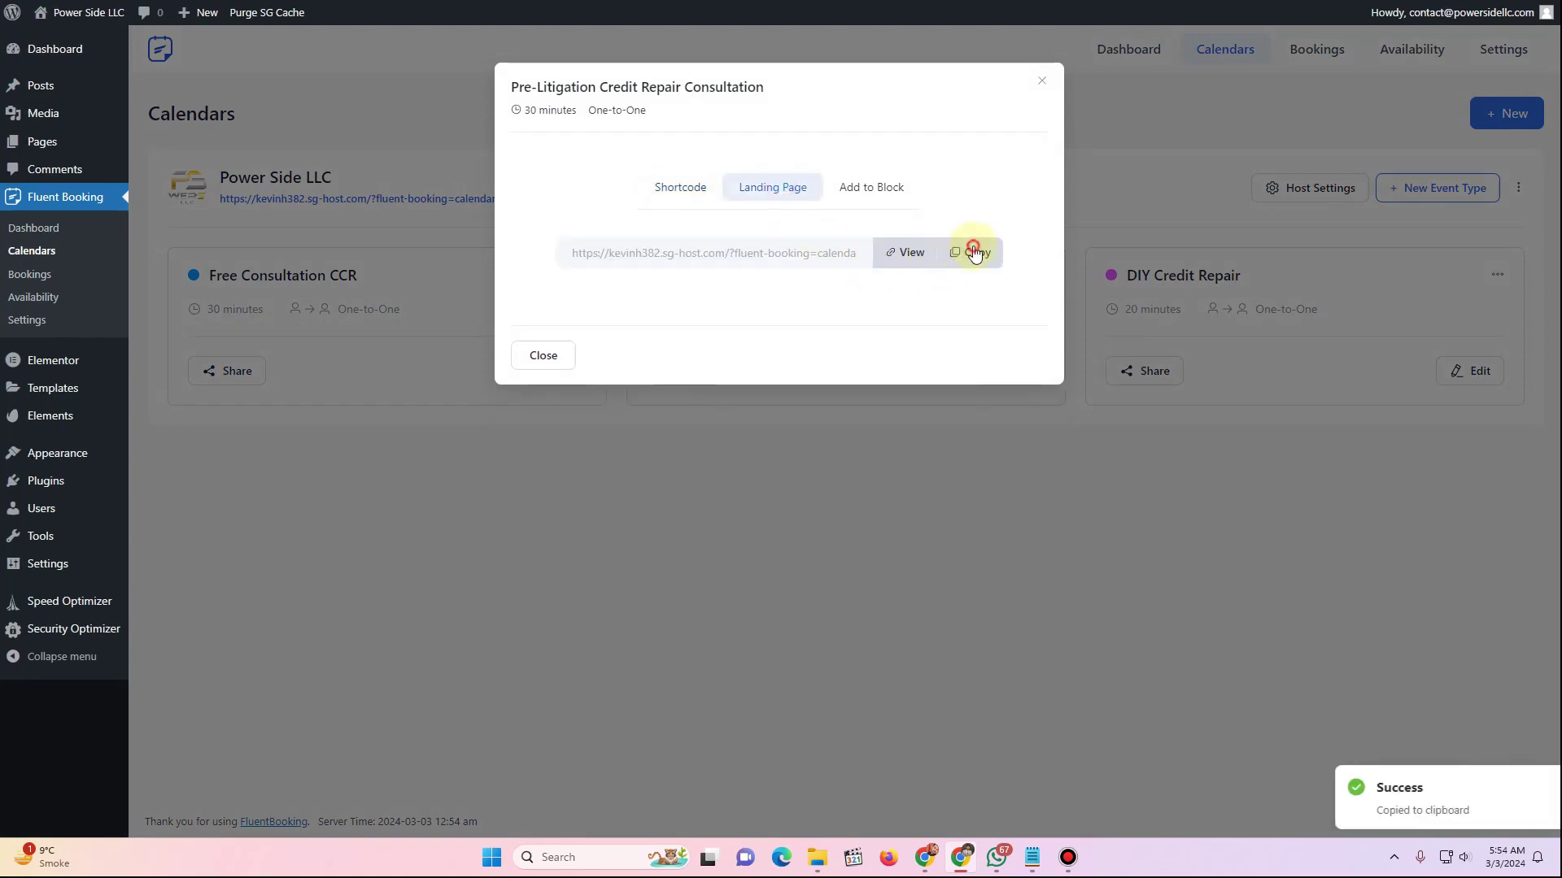
pyautogui.hotkey('ctrl', 'Tab')
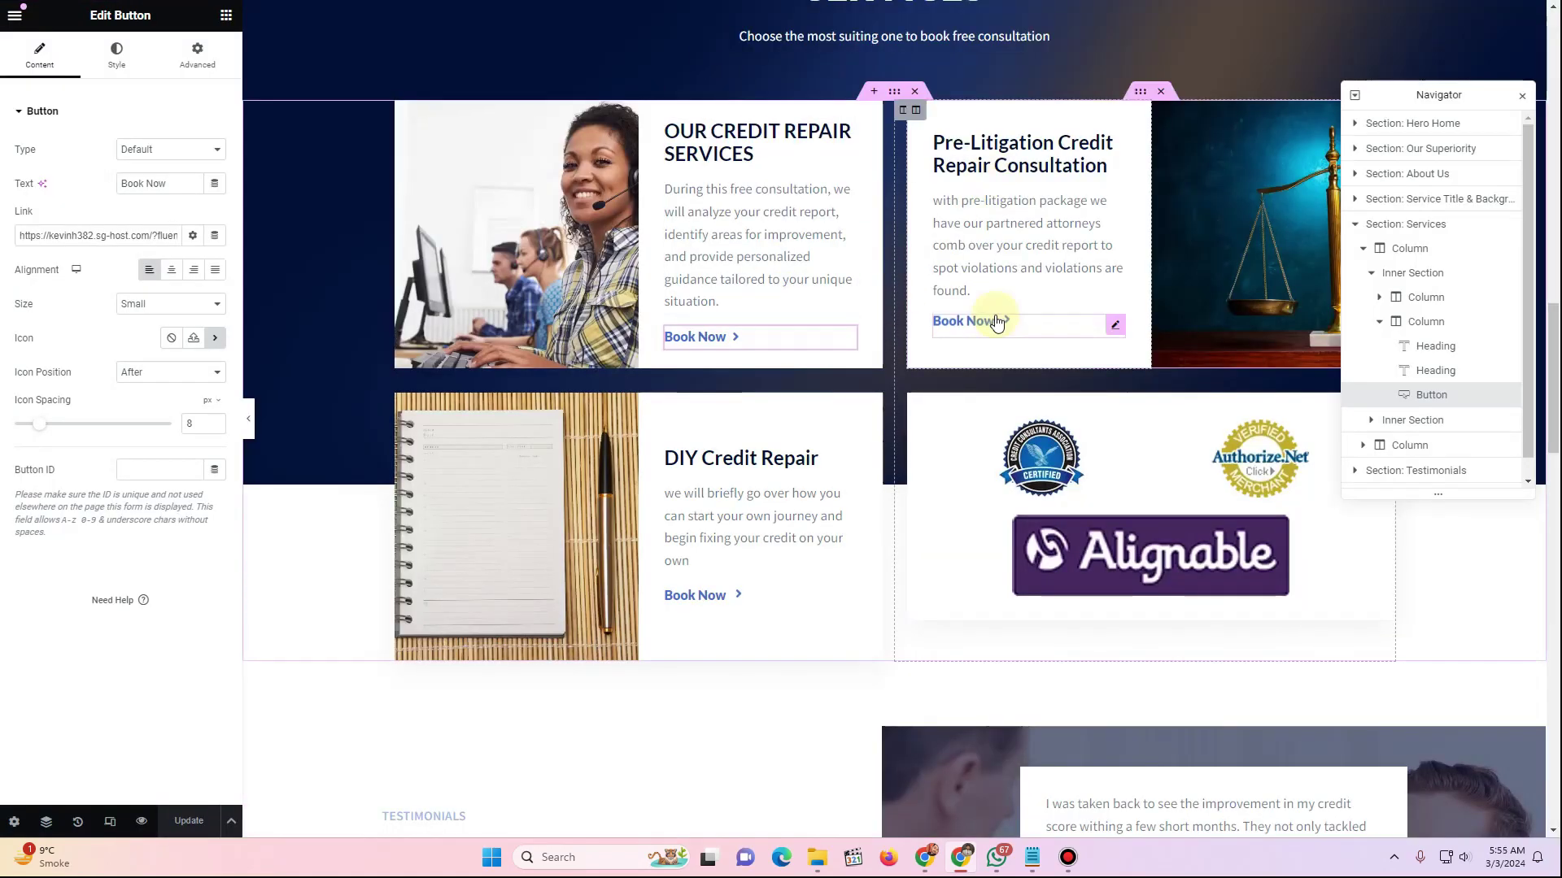
pyautogui.click(1026, 322)
pyautogui.click(81, 235)
pyautogui.hotkey('ctrl', 'v')
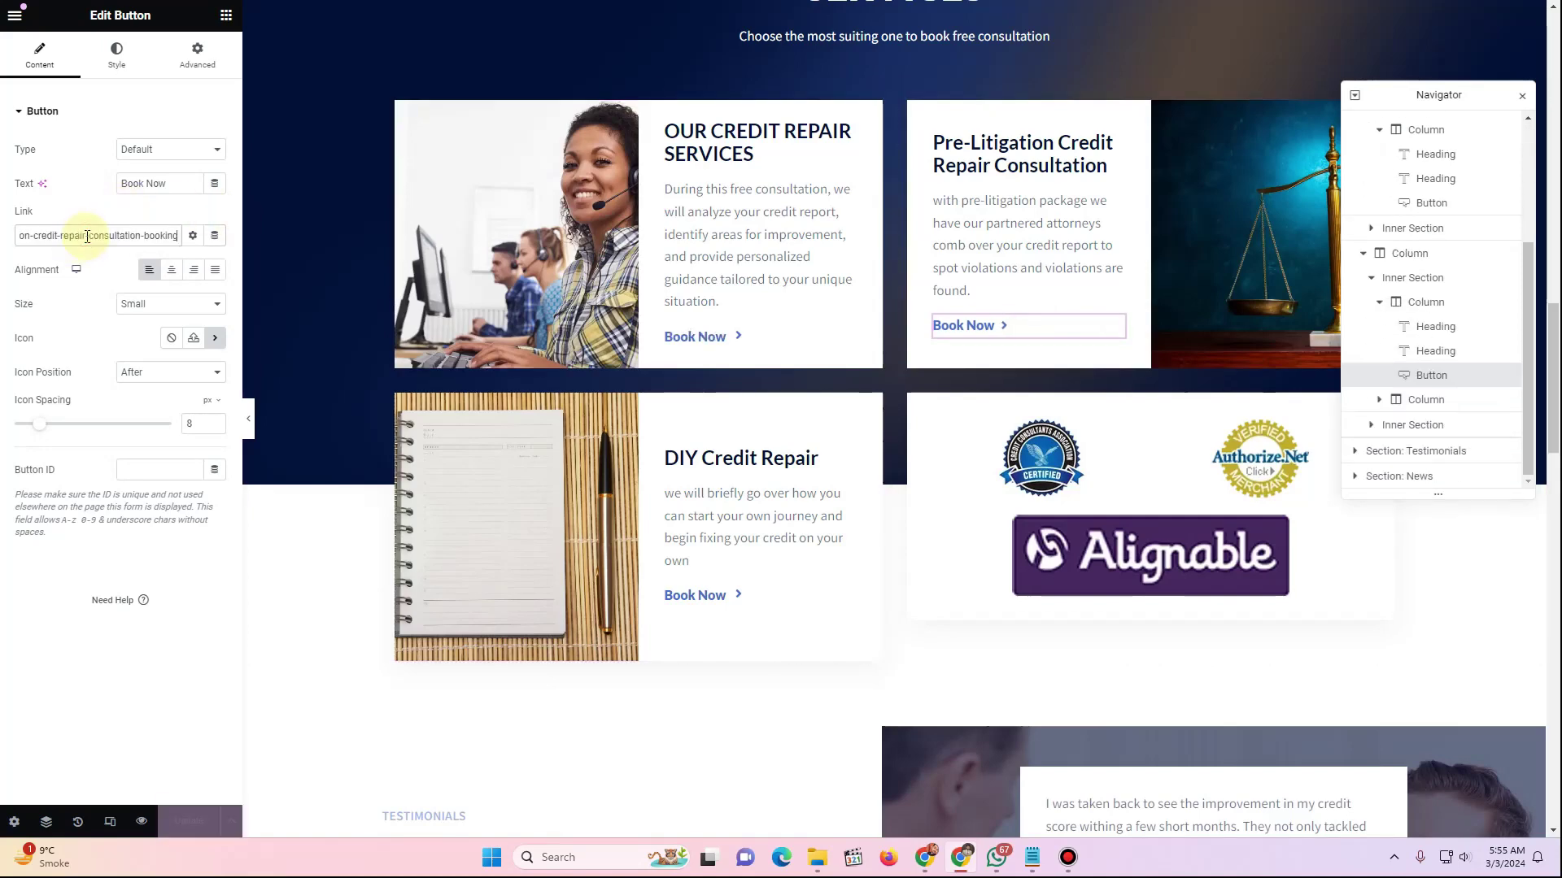
# Link the DIY Credit Repair card's Book Now button to its landing page and update the page
pyautogui.click(739, 591)
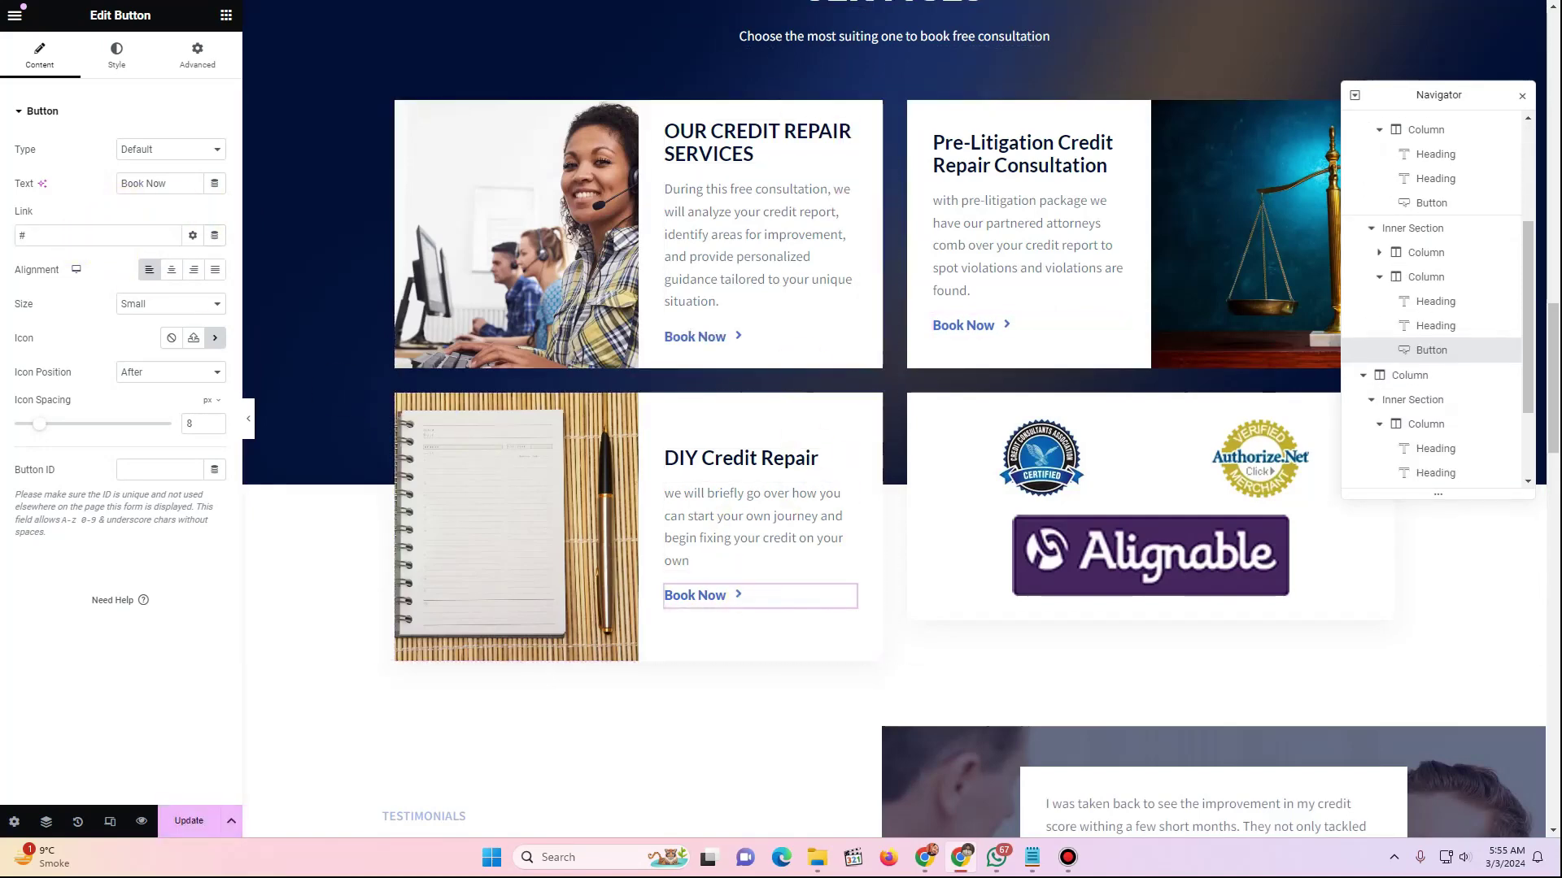
pyautogui.hotkey('ctrl', 'shift', 'Tab')
pyautogui.click(1042, 82)
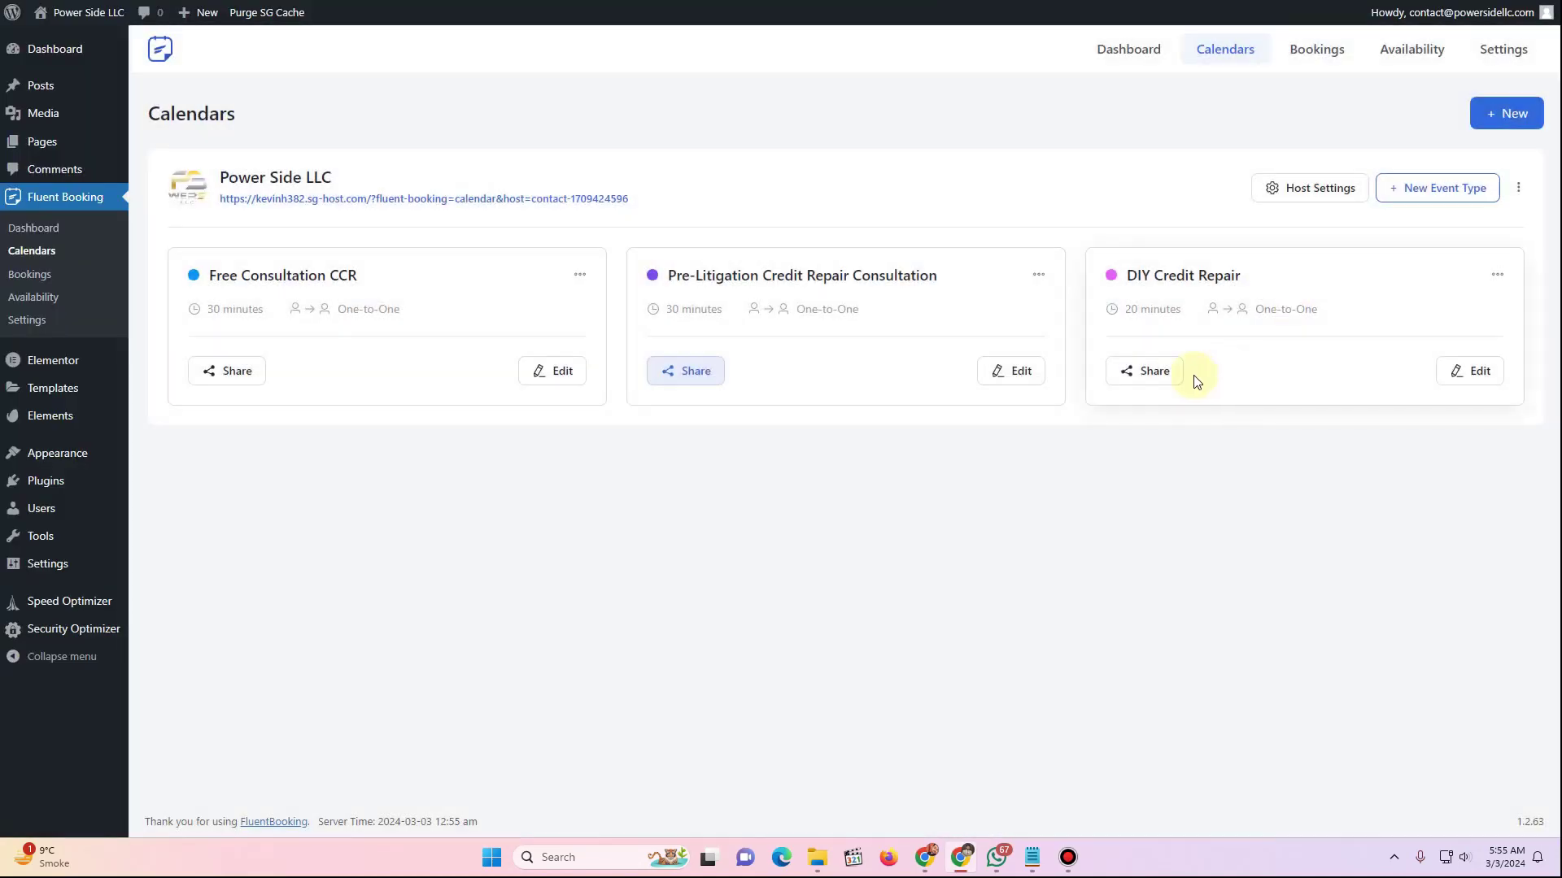
pyautogui.click(1167, 375)
pyautogui.click(782, 190)
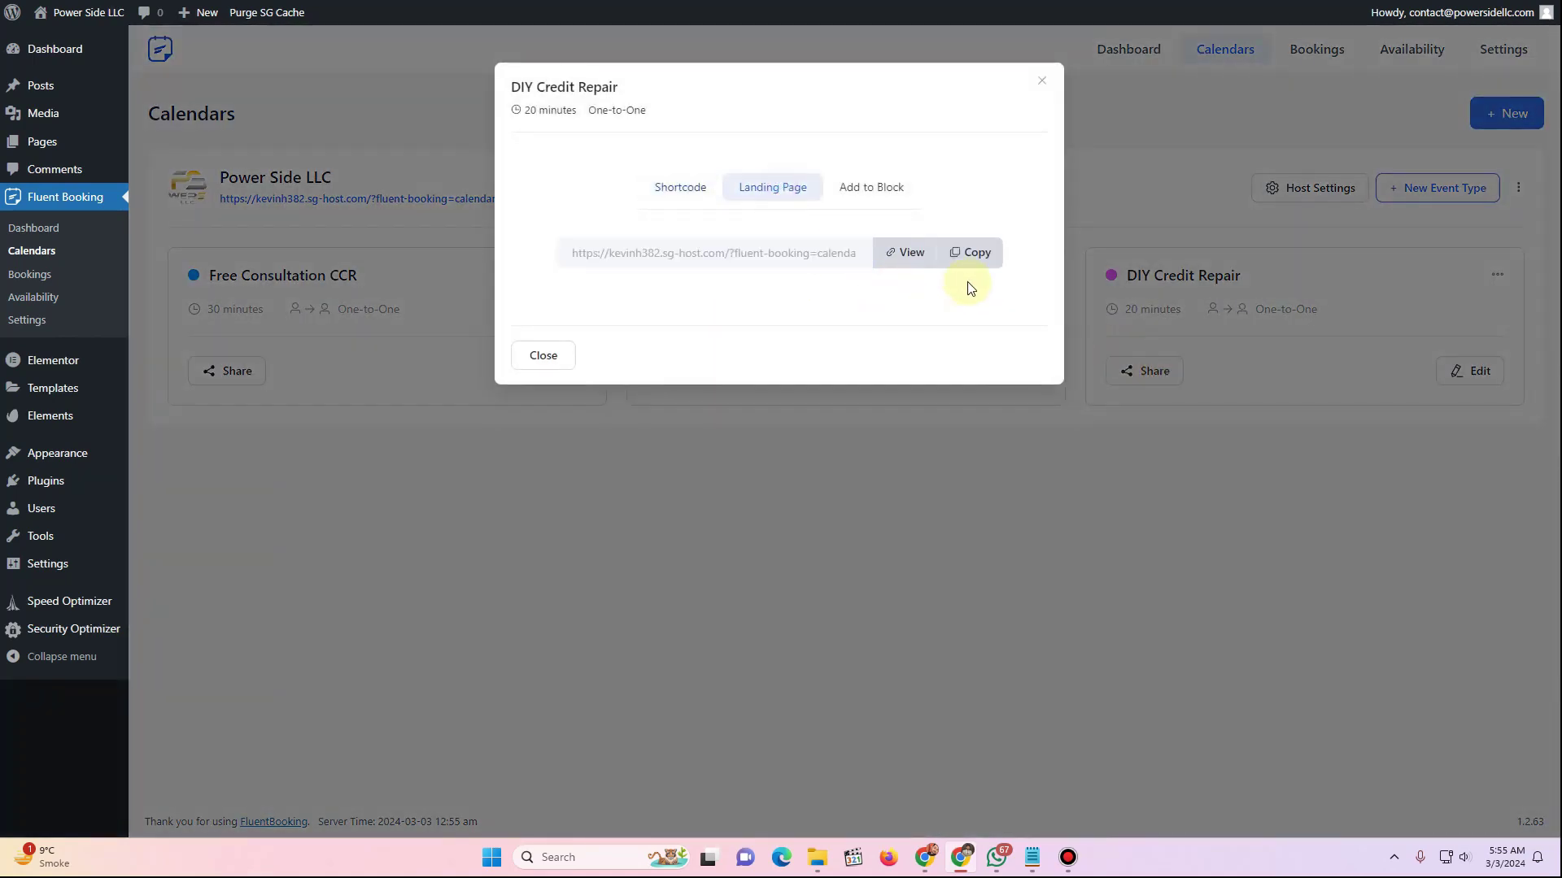
pyautogui.click(976, 254)
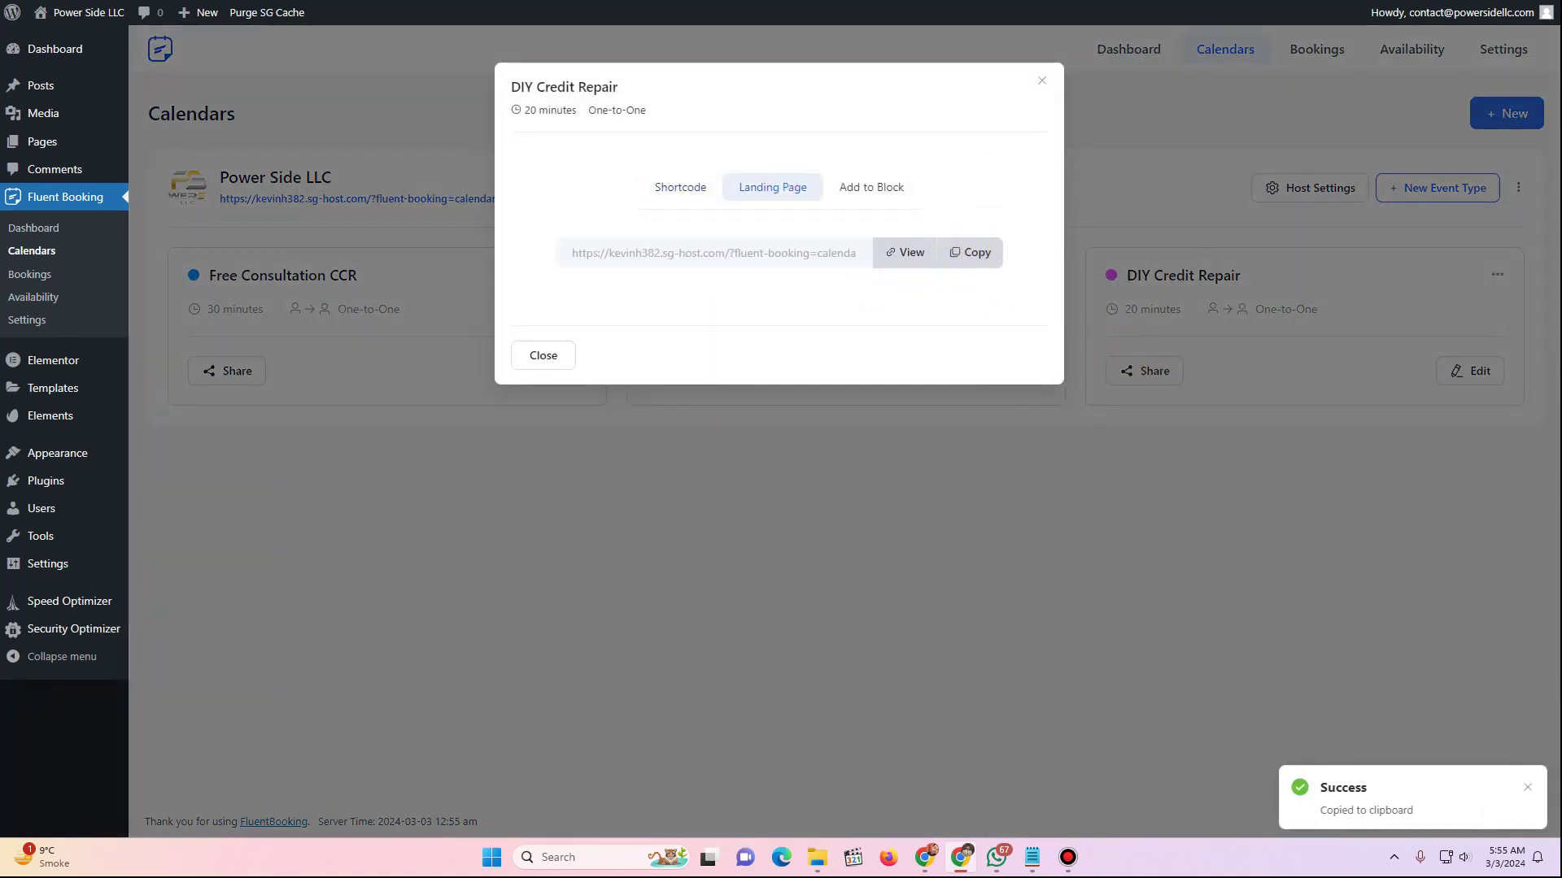
pyautogui.hotkey('ctrl', 'Tab')
pyautogui.hotkey('ctrl', 'v')
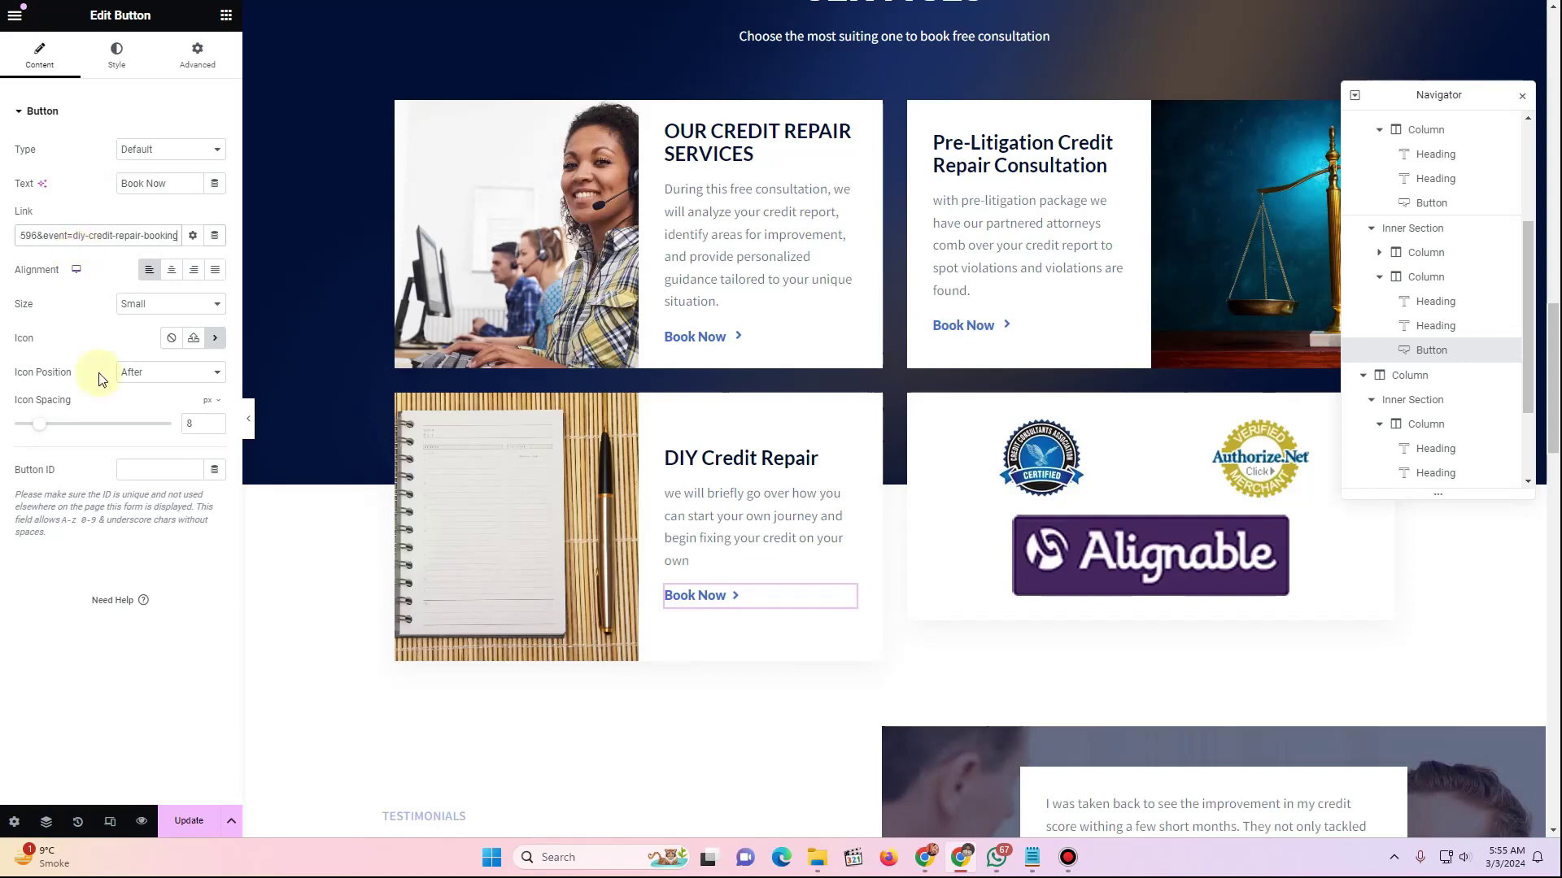
pyautogui.click(209, 828)
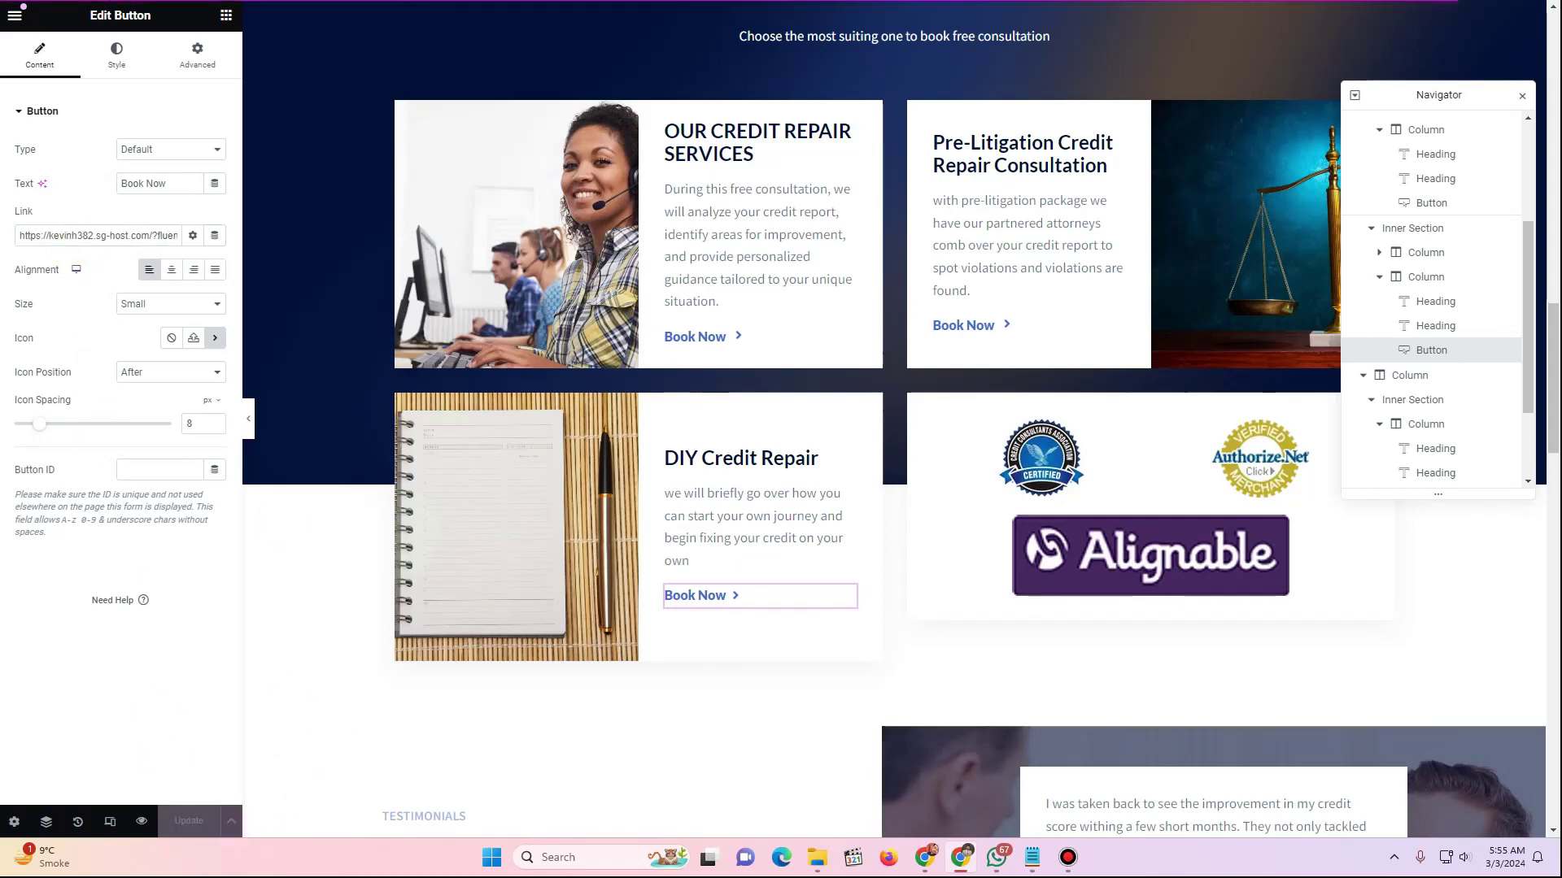
pyautogui.click(681, 73)
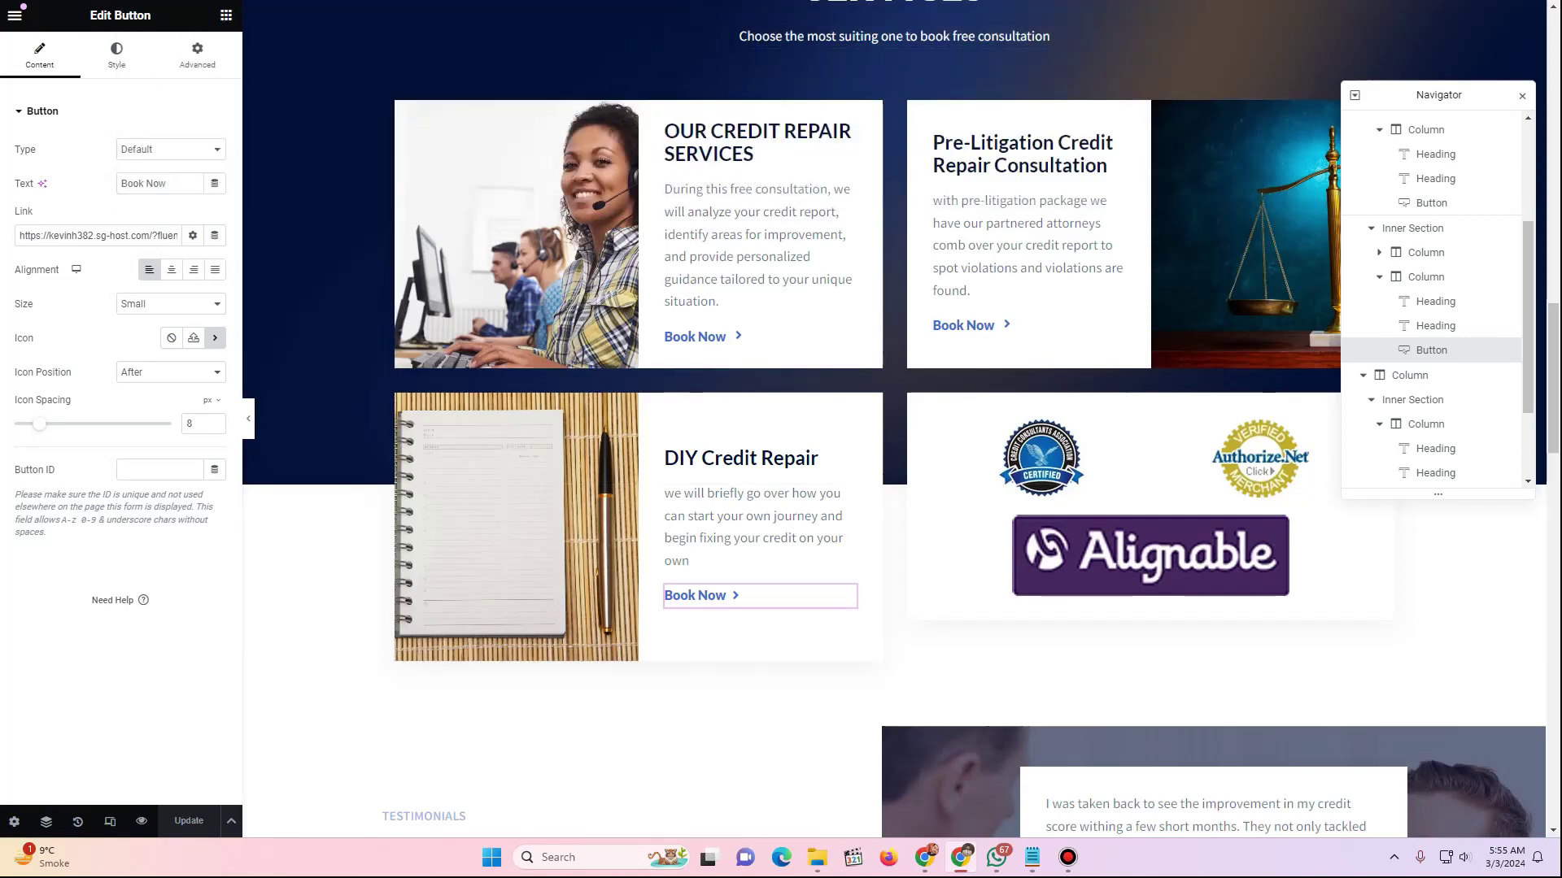
# On the live site, open each service card's Book Now booking page
pyautogui.scroll(-10, 739, 355)
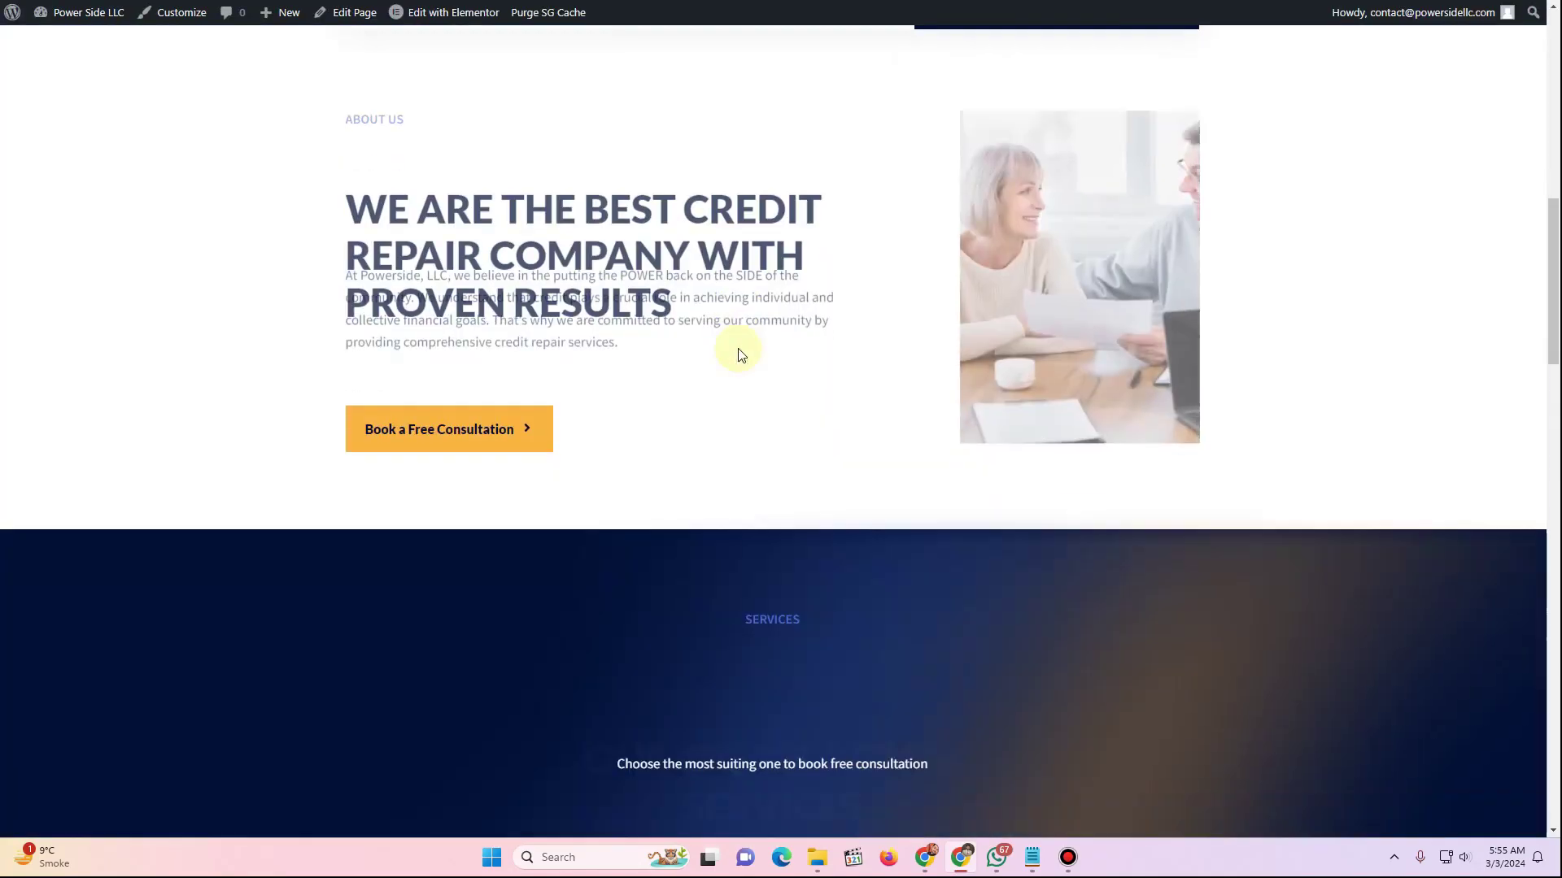
pyautogui.scroll(-4, 739, 354)
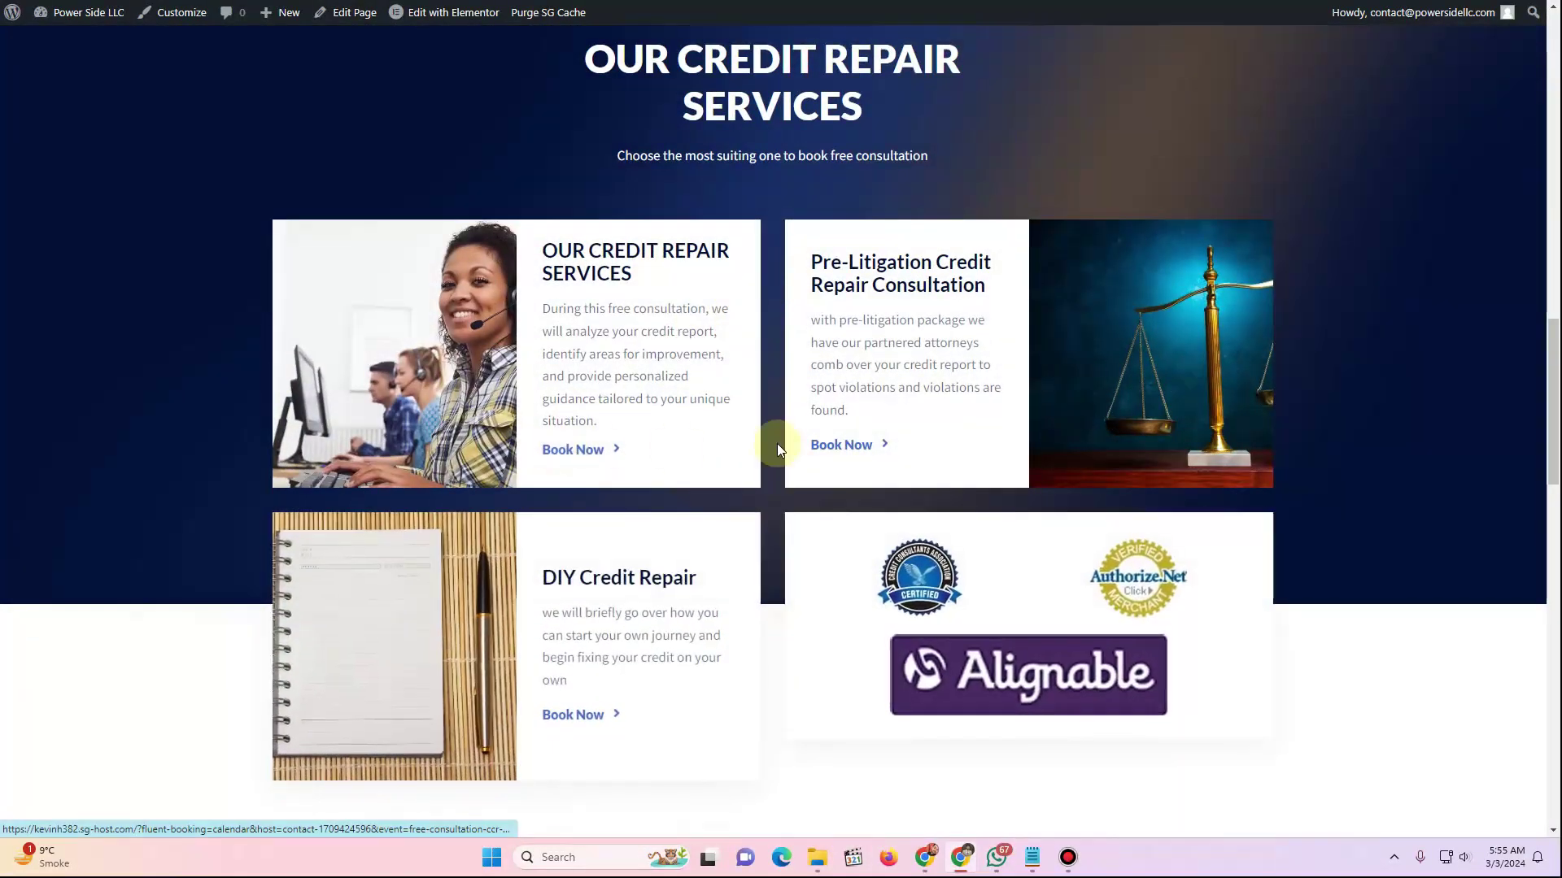
pyautogui.click(840, 446)
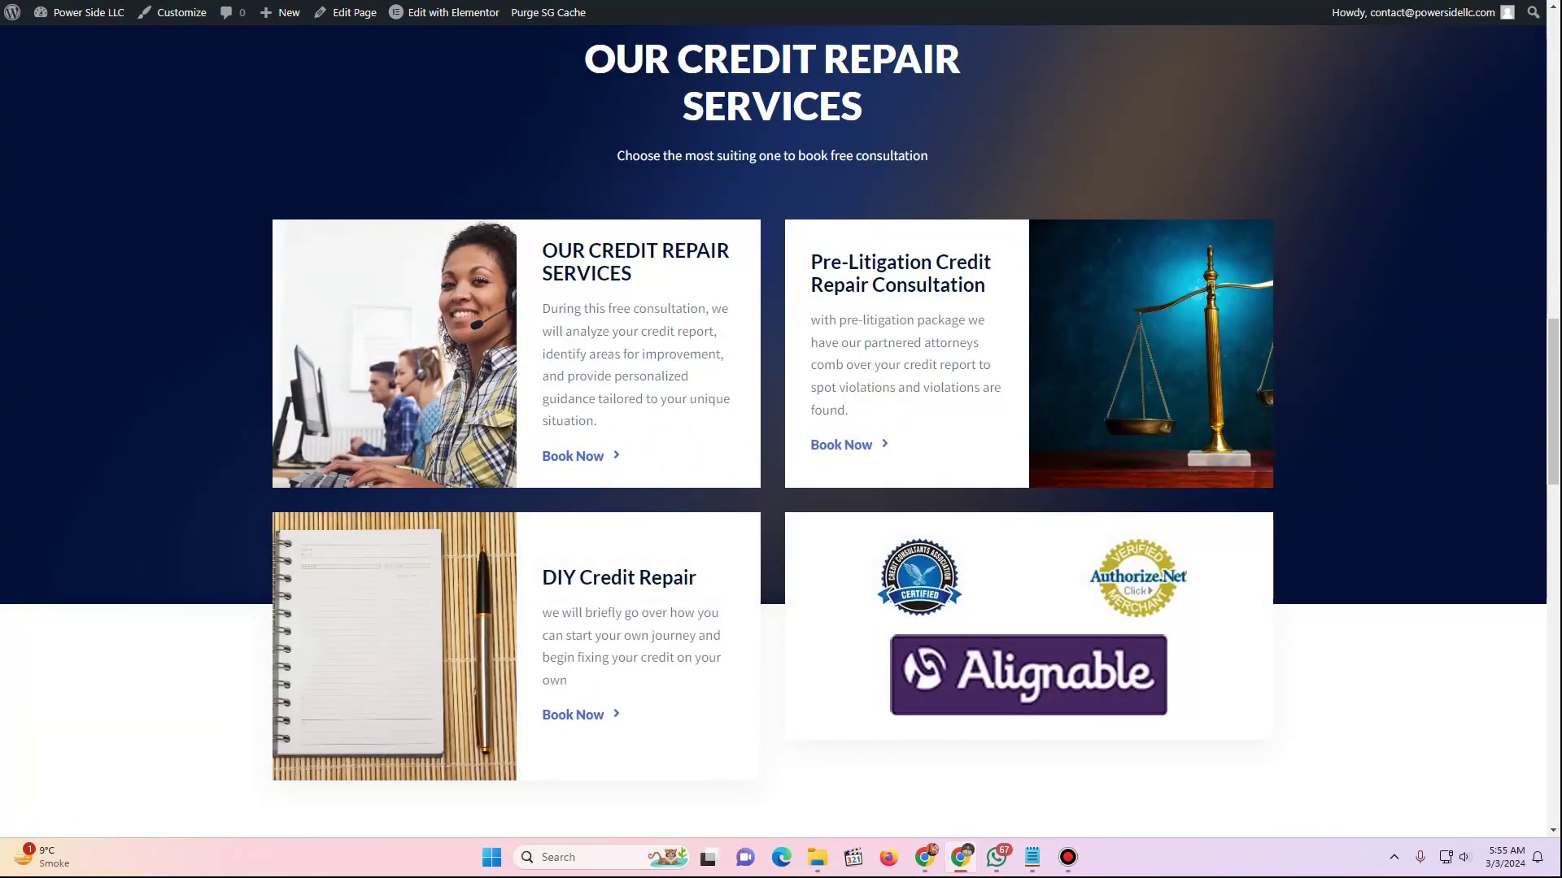
pyautogui.click(572, 450)
pyautogui.click(576, 707)
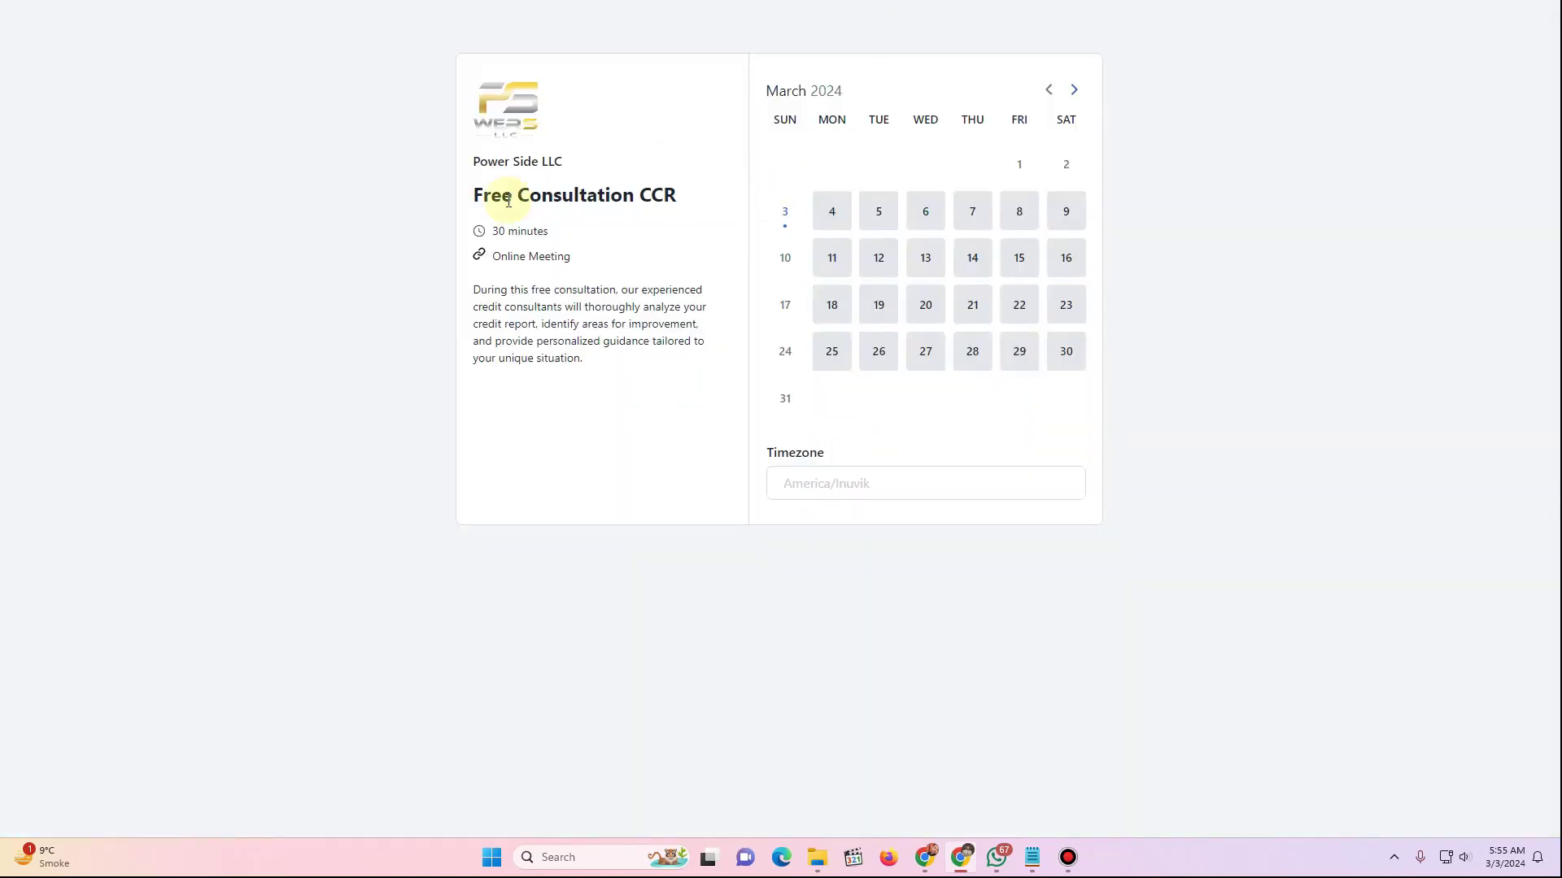
# Check each booking tab's title, then pick March 4 on the Free Consultation CCR page
pyautogui.moveTo(491, 195); pyautogui.dragTo(661, 197)
pyautogui.click(562, 192)
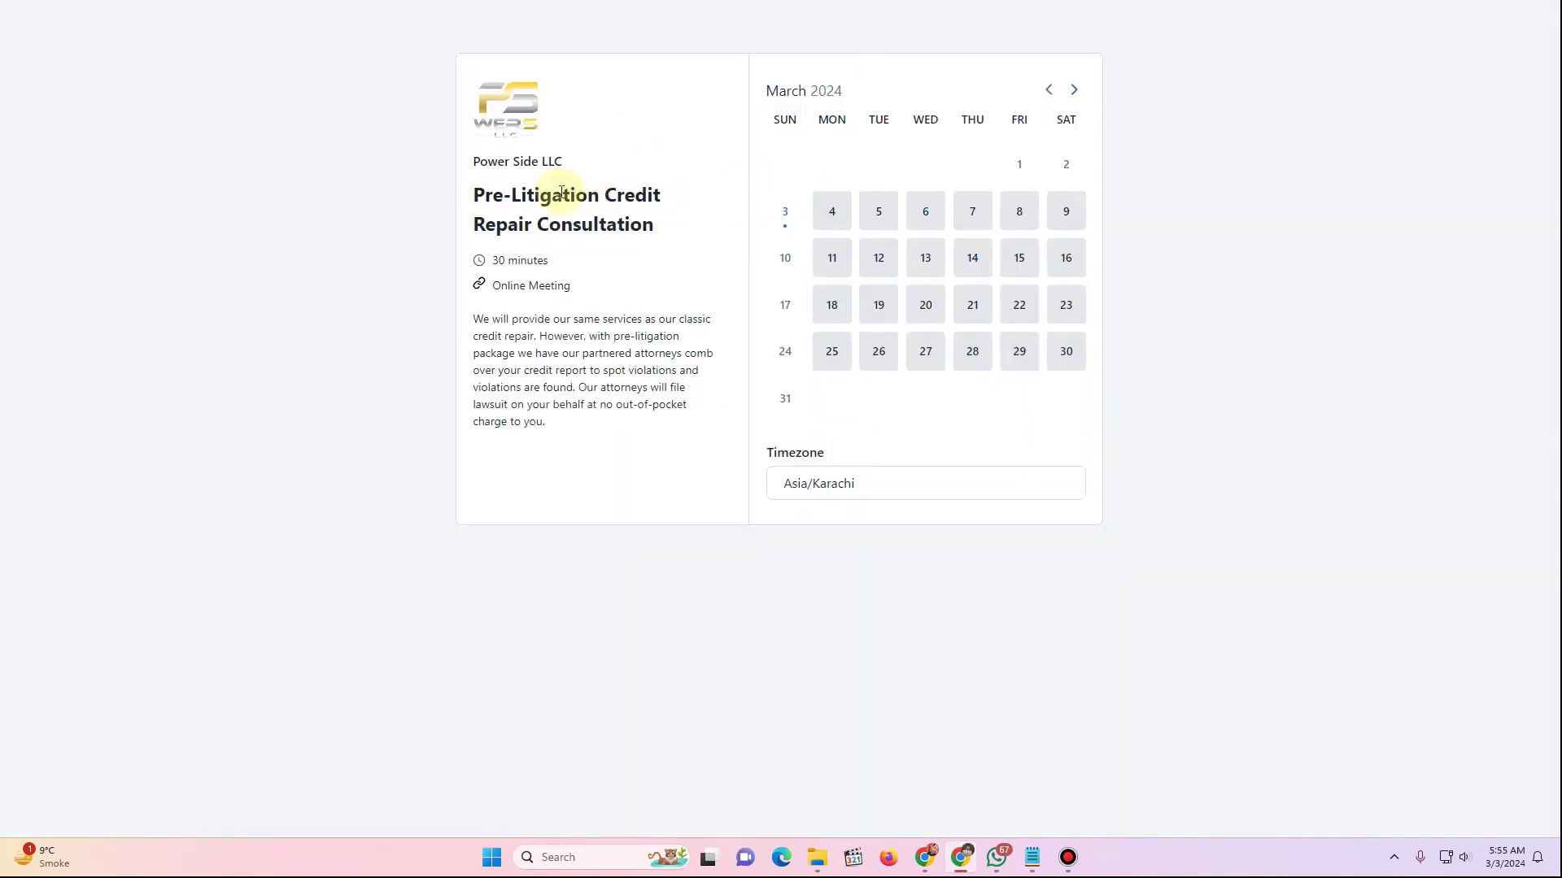
pyautogui.moveTo(495, 182); pyautogui.dragTo(660, 226)
pyautogui.click(468, 195)
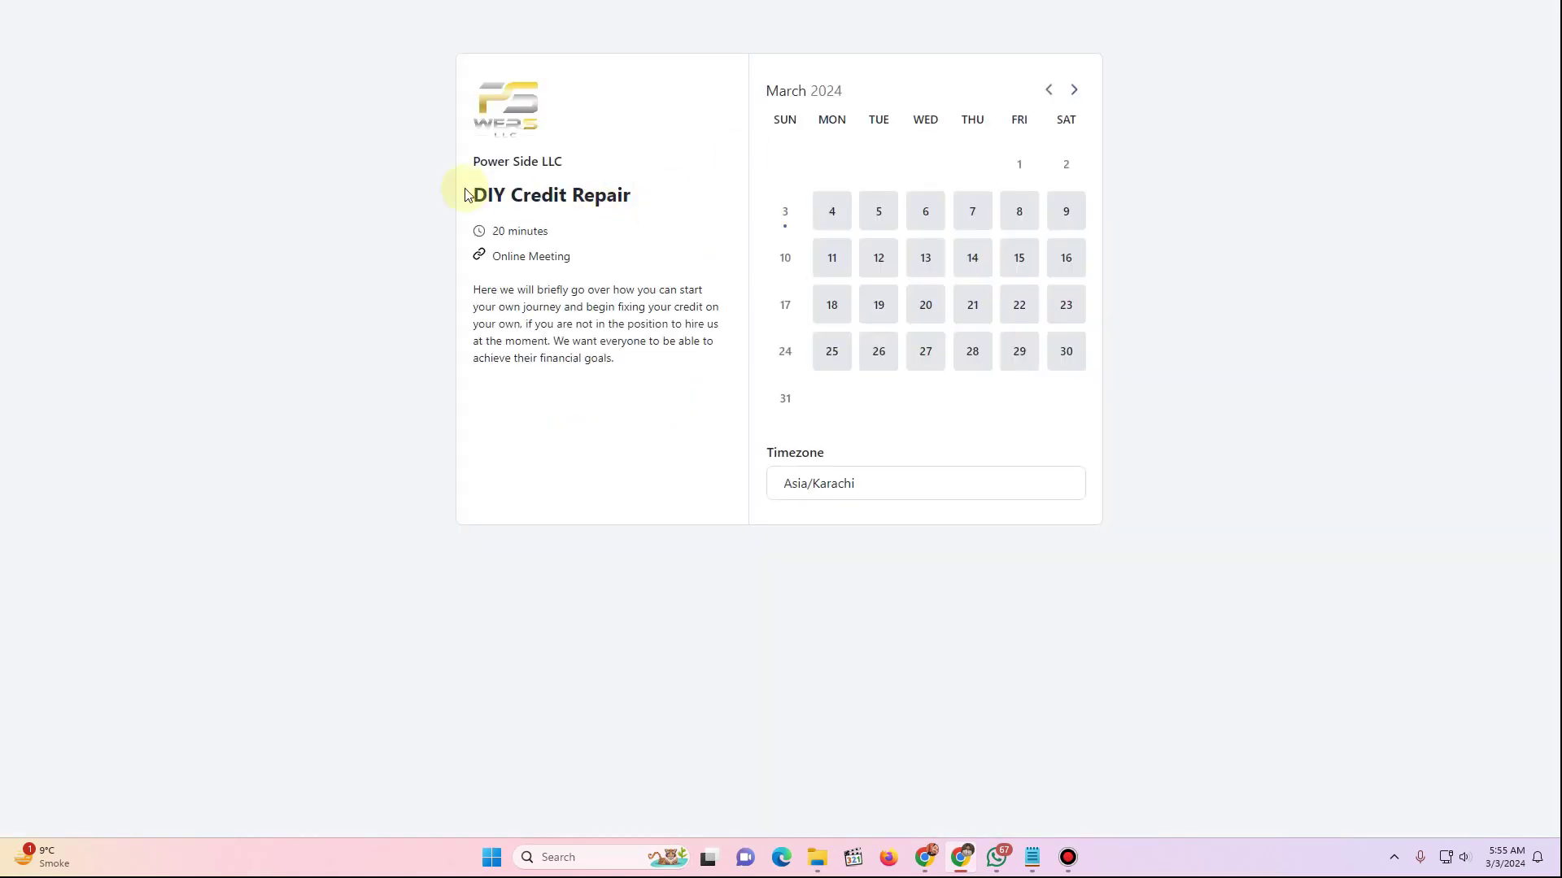
pyautogui.moveTo(488, 195); pyautogui.dragTo(662, 233)
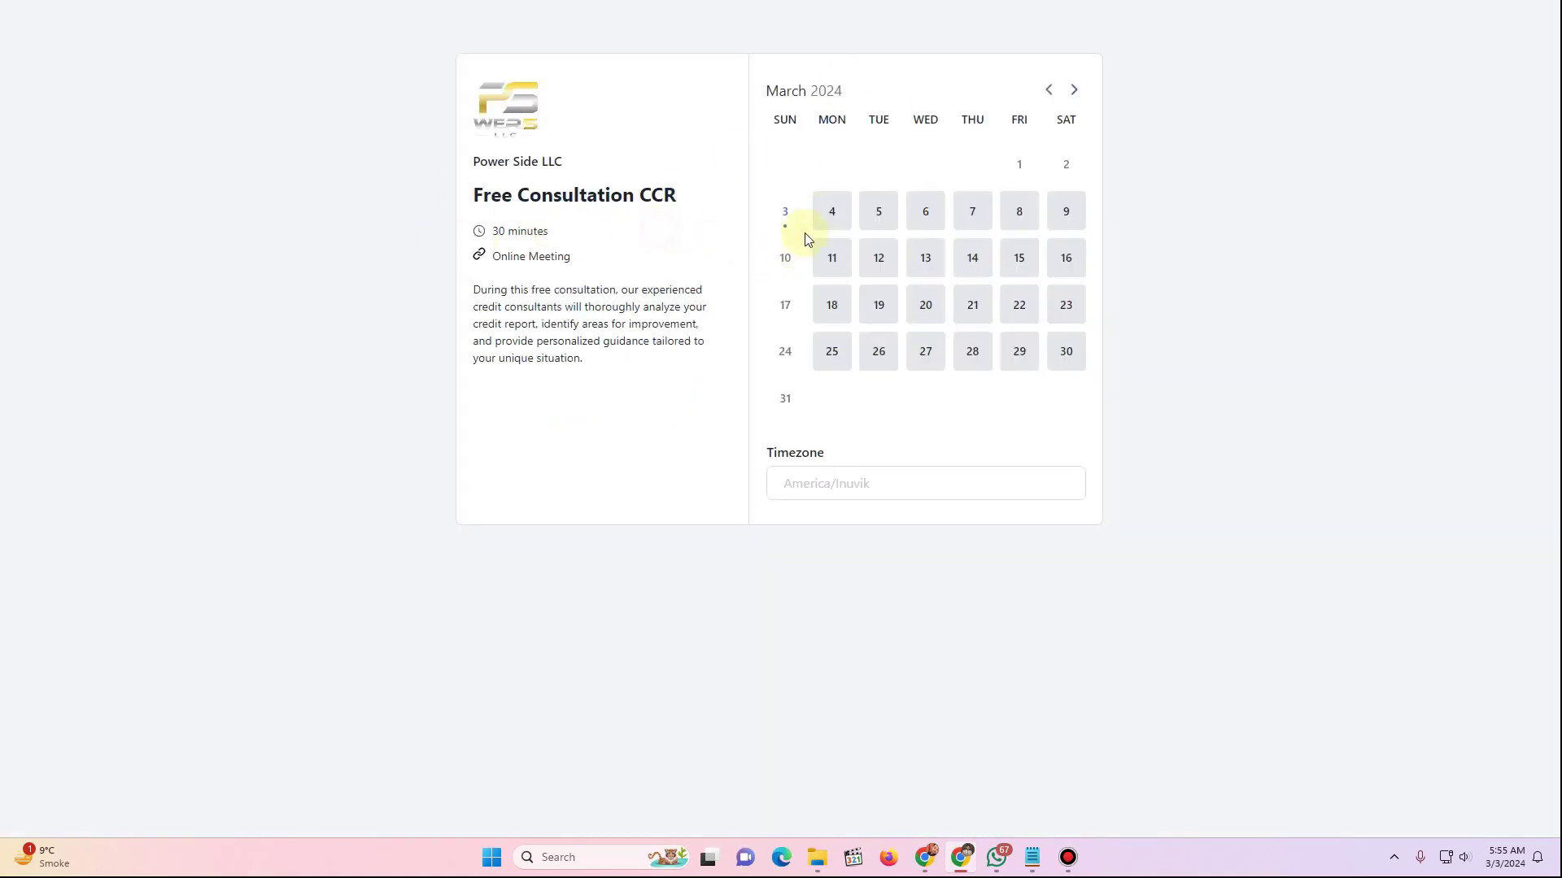
pyautogui.click(831, 211)
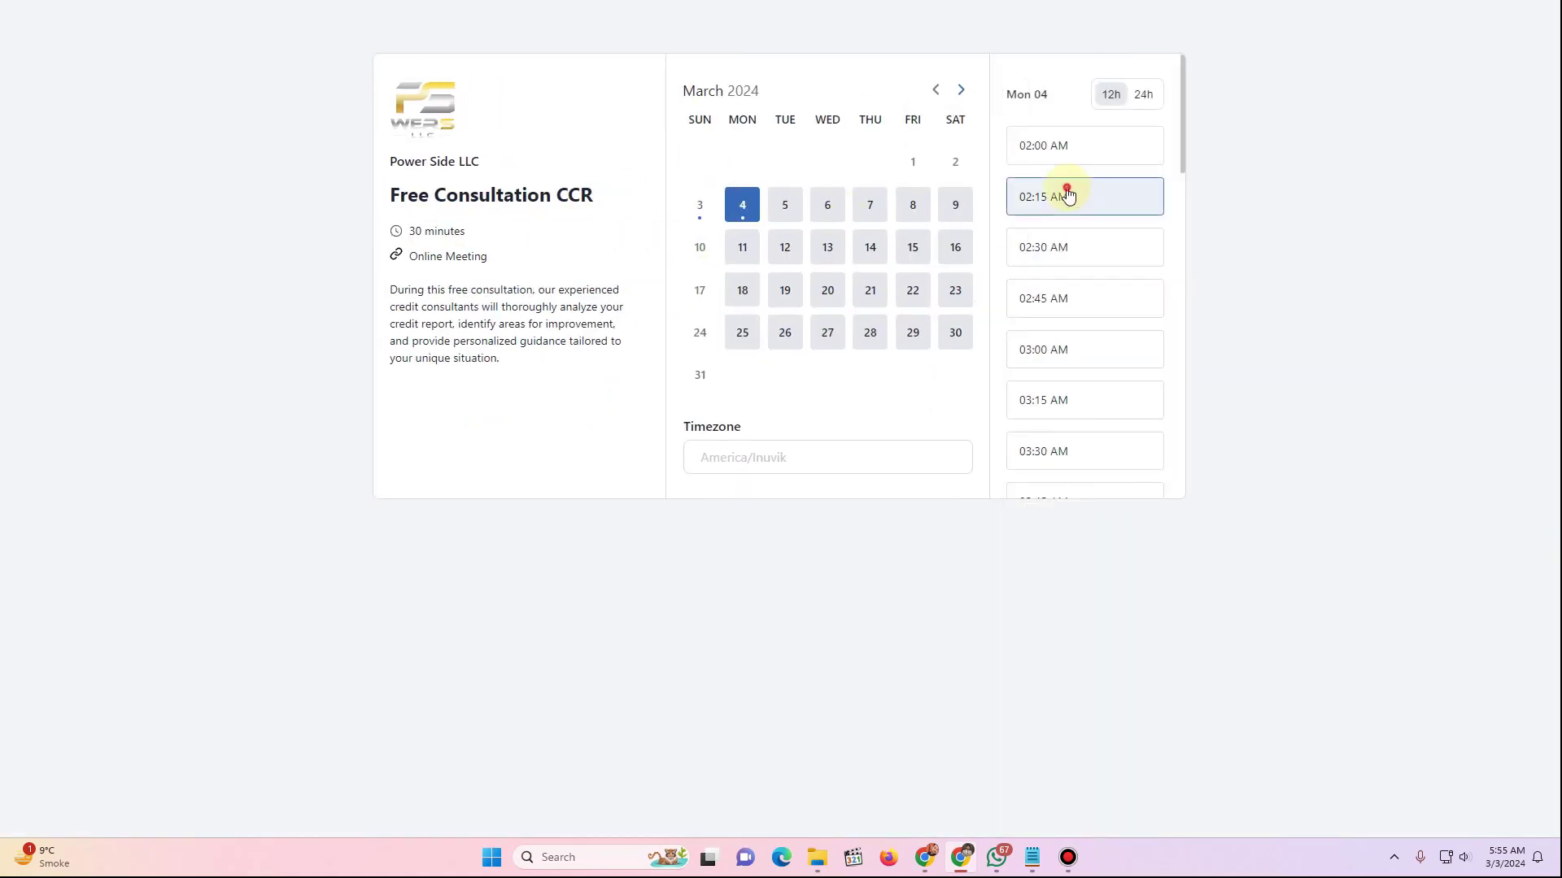
# Book the 02:15 AM slot with autofilled contact details and subject 'test'
pyautogui.click(1063, 195)
pyautogui.click(1138, 195)
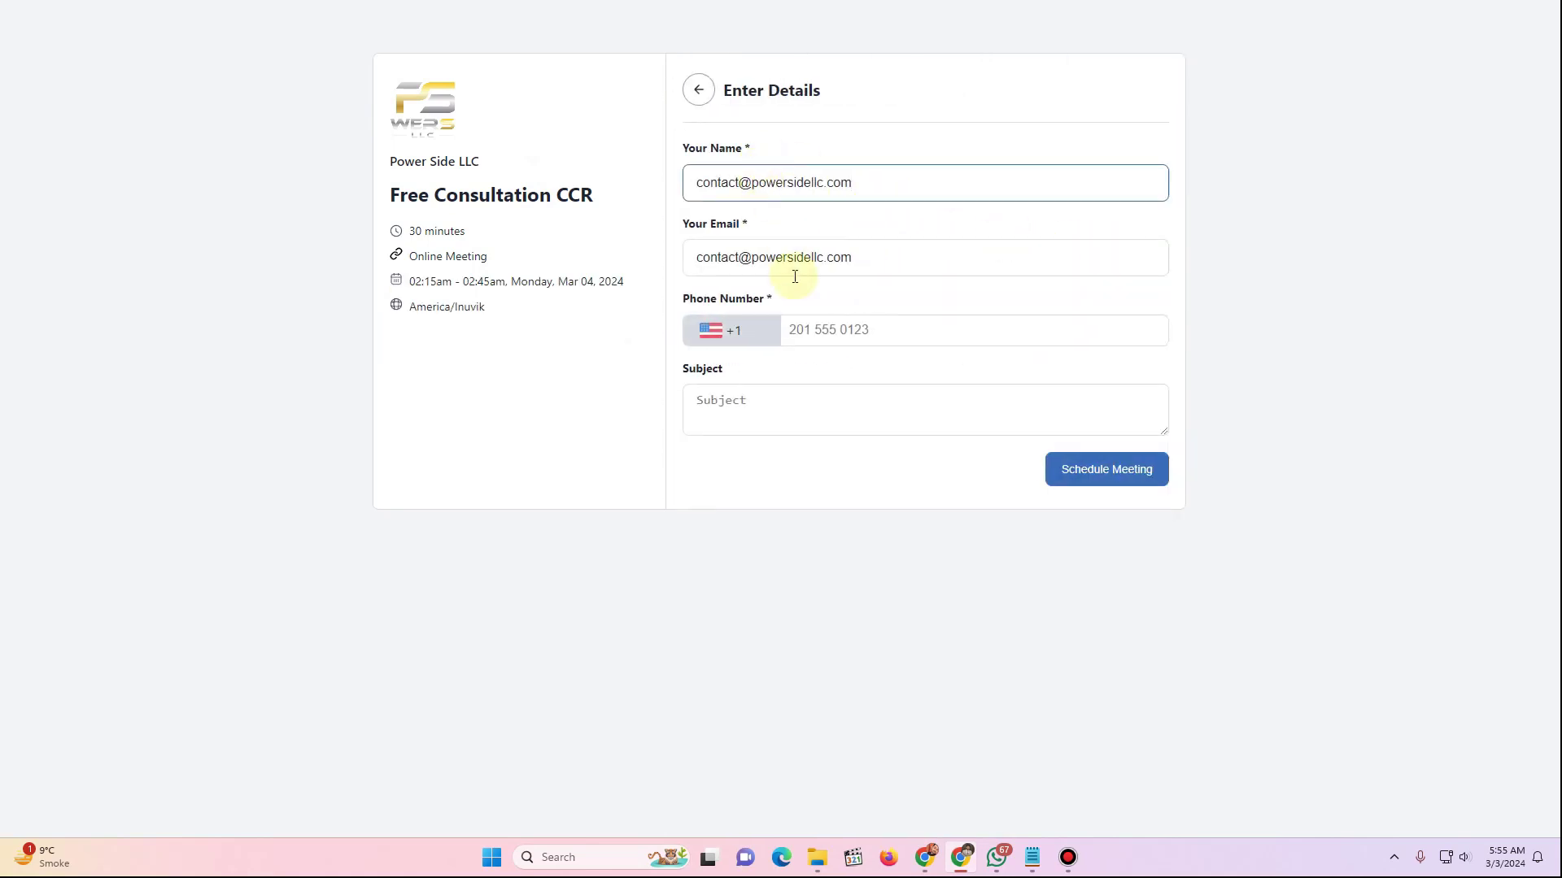
pyautogui.click(846, 329)
pyautogui.click(825, 388)
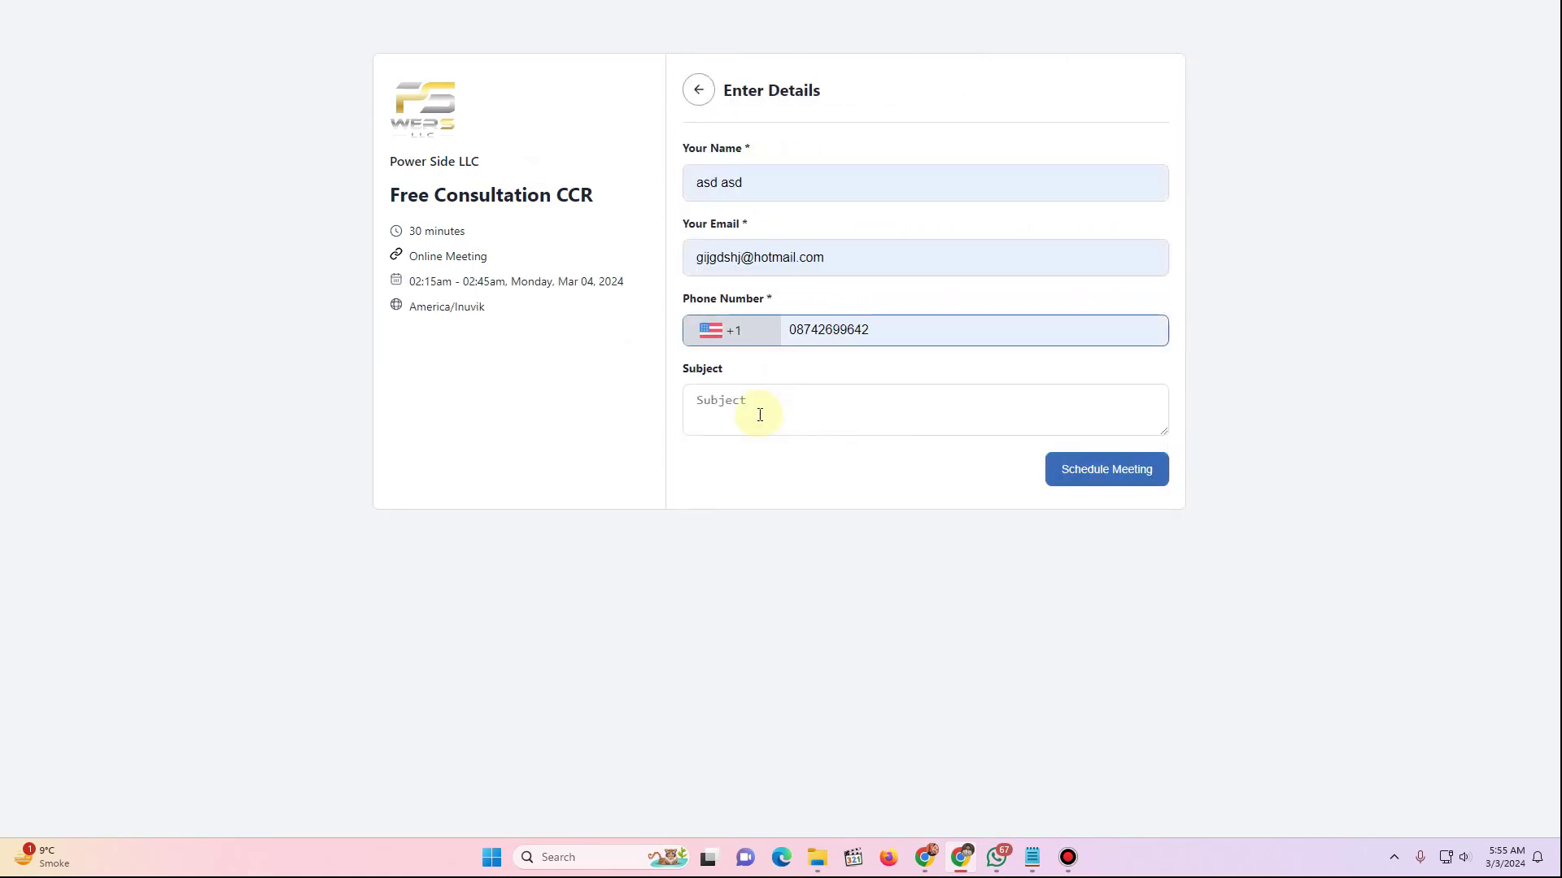
pyautogui.click(759, 415)
pyautogui.write('yre')
pyautogui.moveTo(756, 405); pyautogui.dragTo(661, 405)
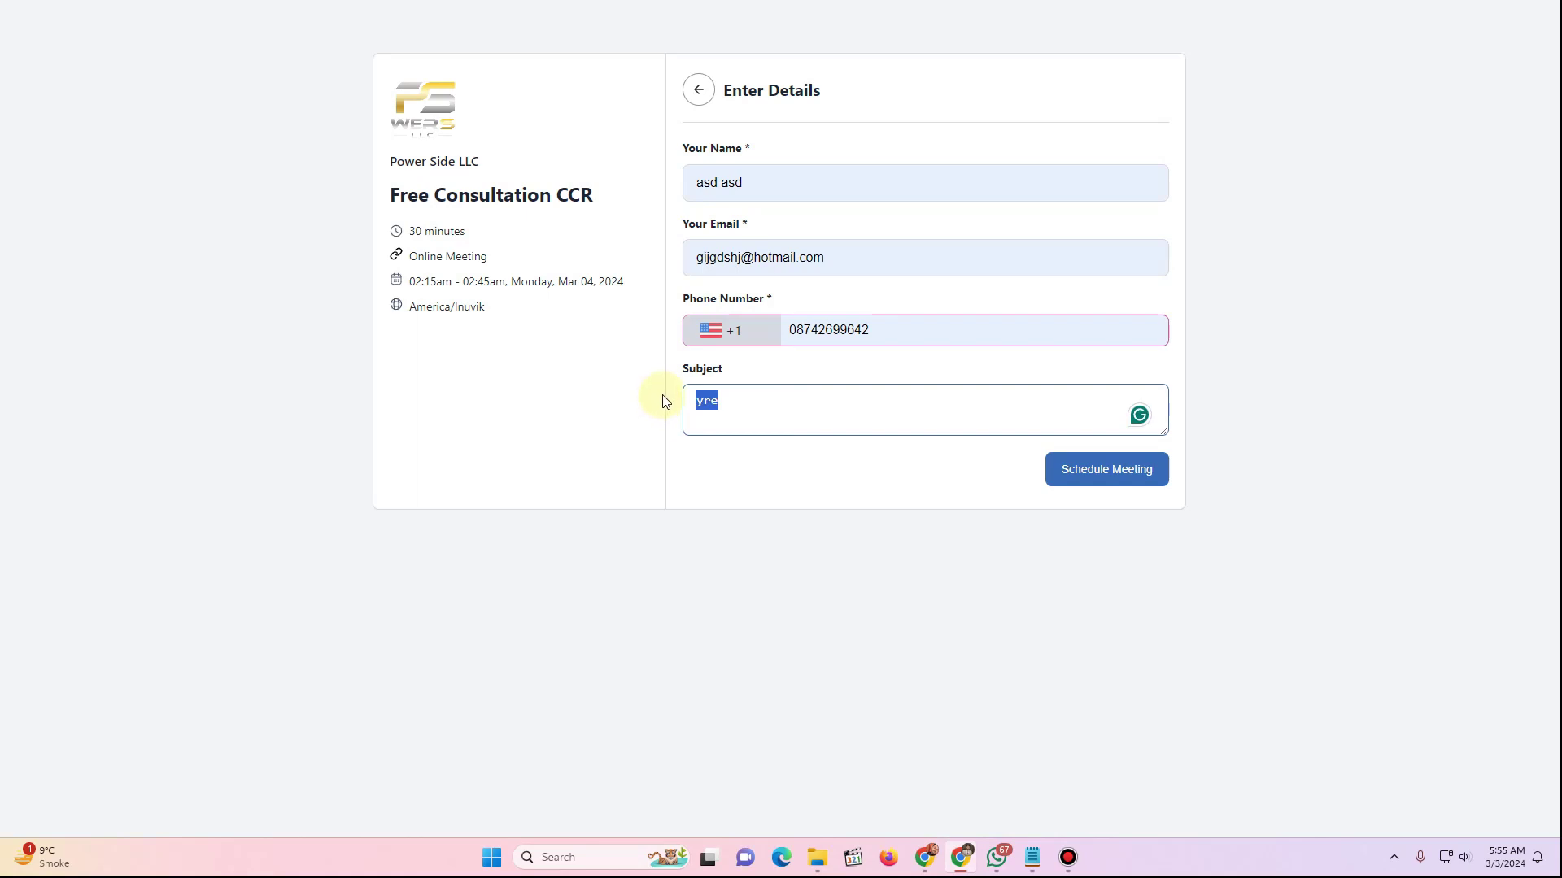
pyautogui.write('test')
pyautogui.click(1066, 471)
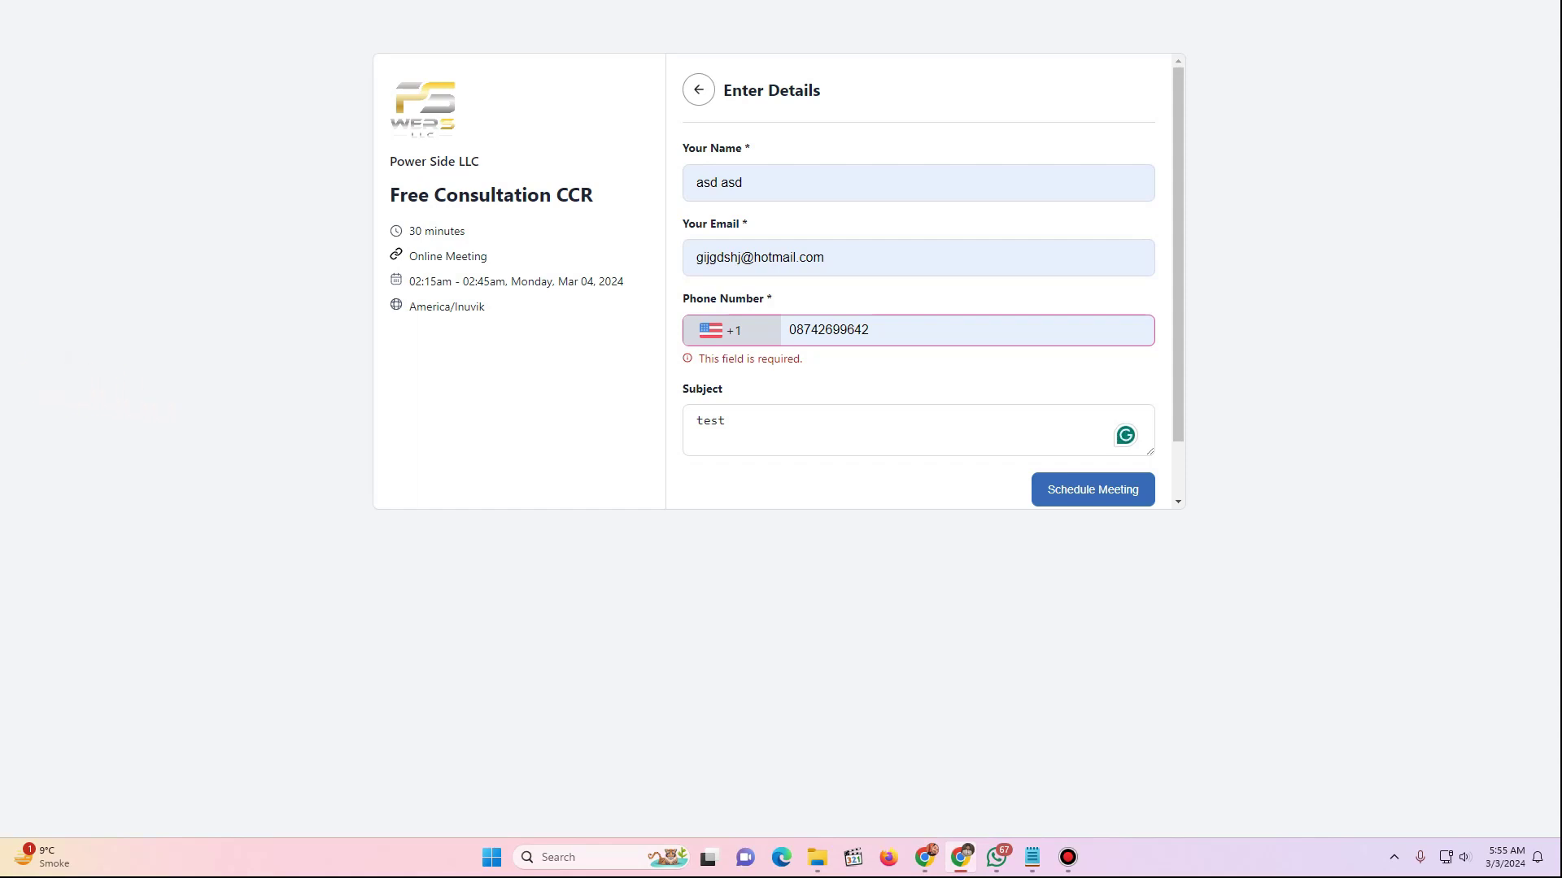
# Replace the rejected phone number with a valid one and resubmit to get the confirmation
pyautogui.doubleClick(838, 329)
pyautogui.hotkey('ctrl', 'v')
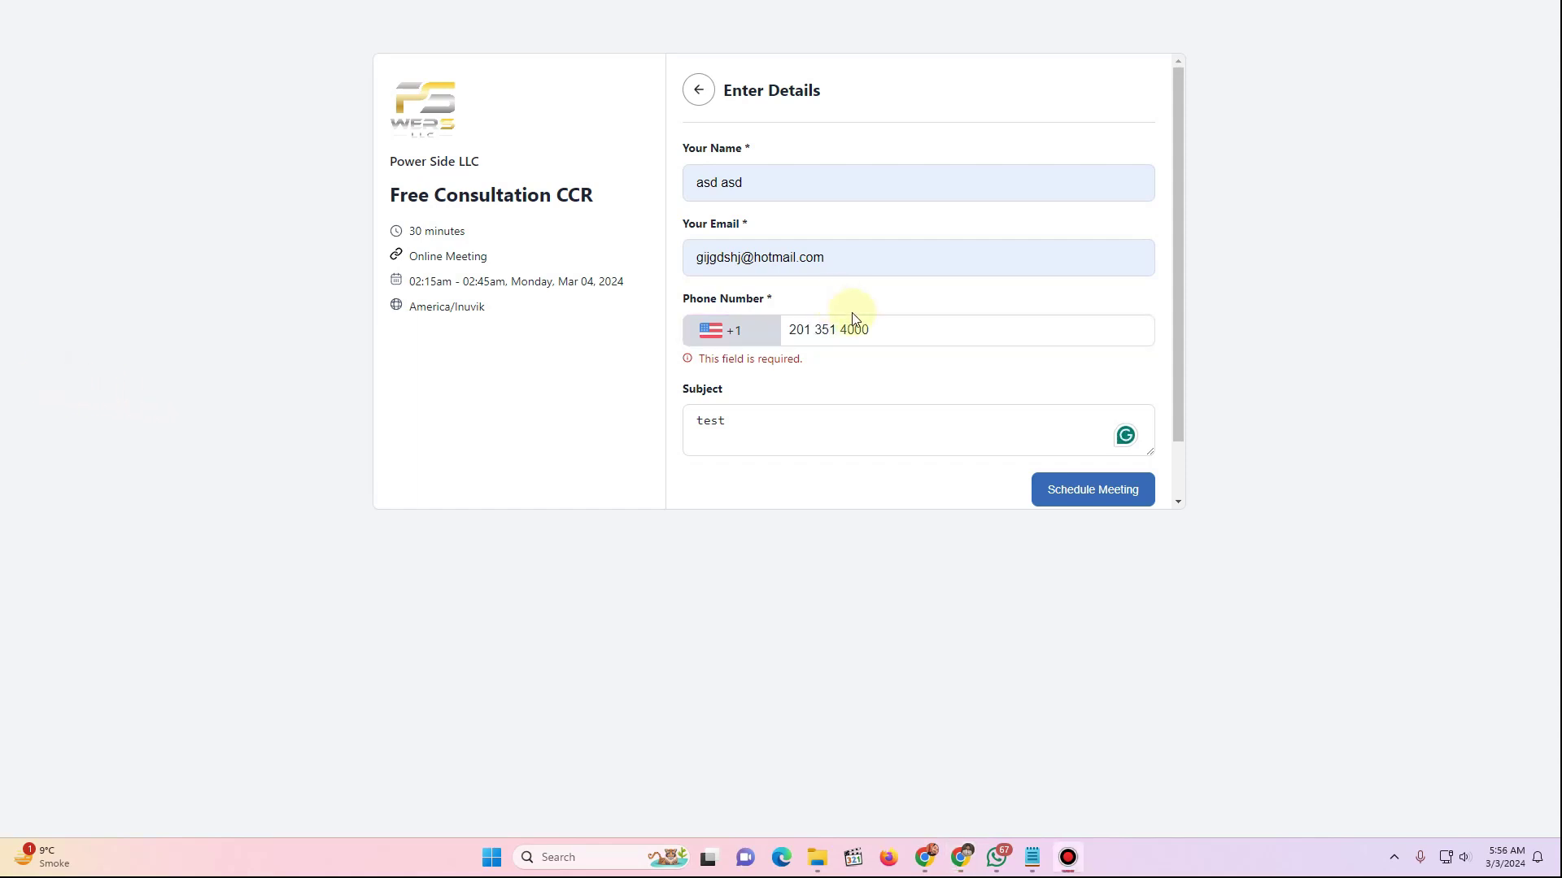
pyautogui.click(1097, 489)
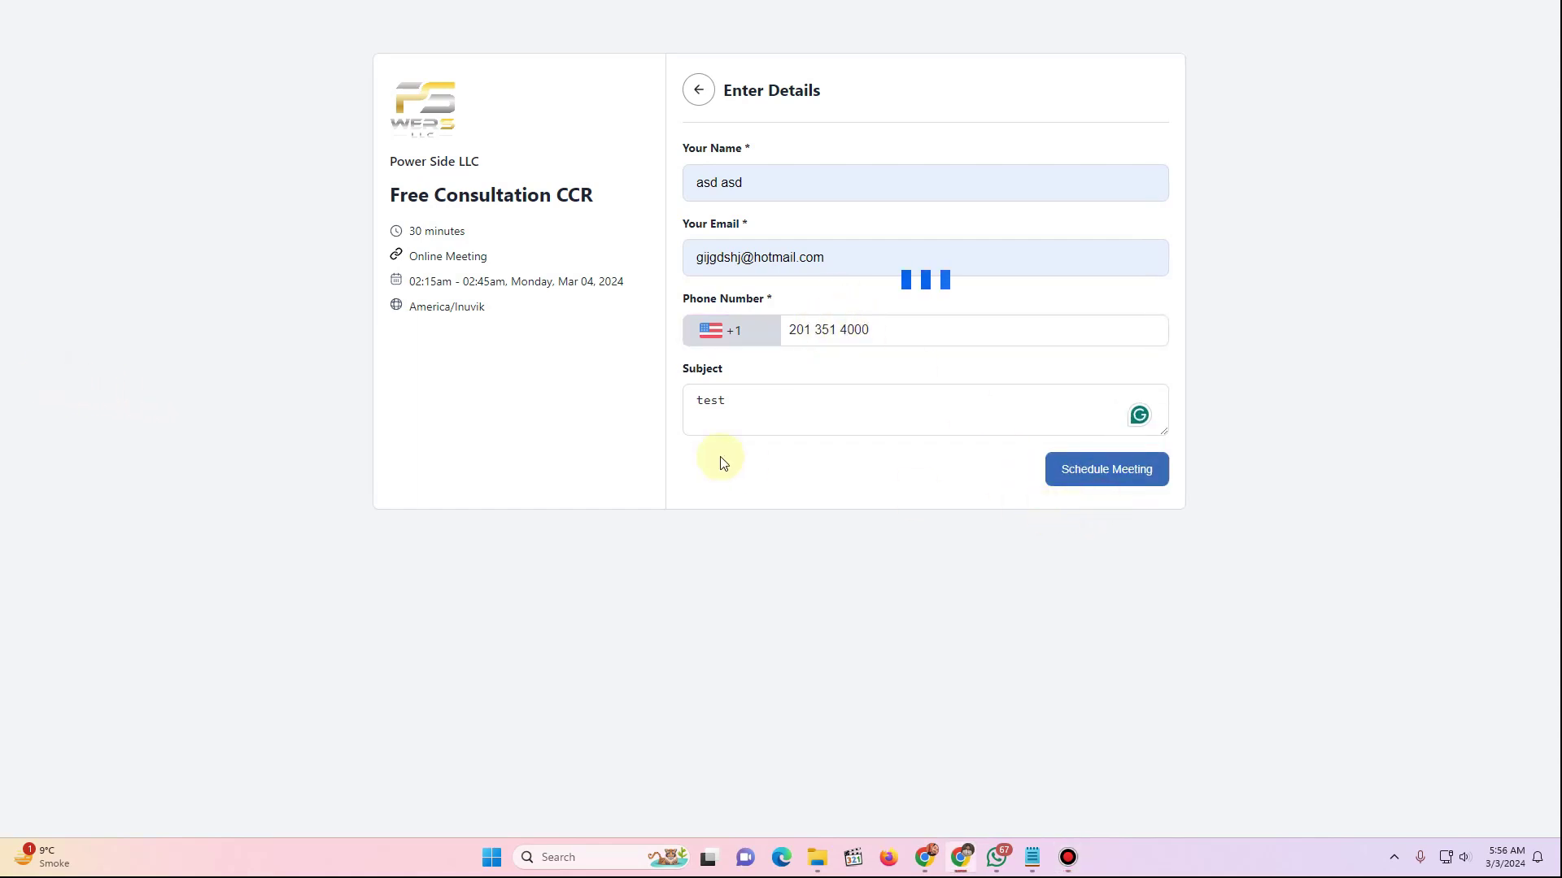
pyautogui.moveTo(659, 125); pyautogui.dragTo(932, 130)
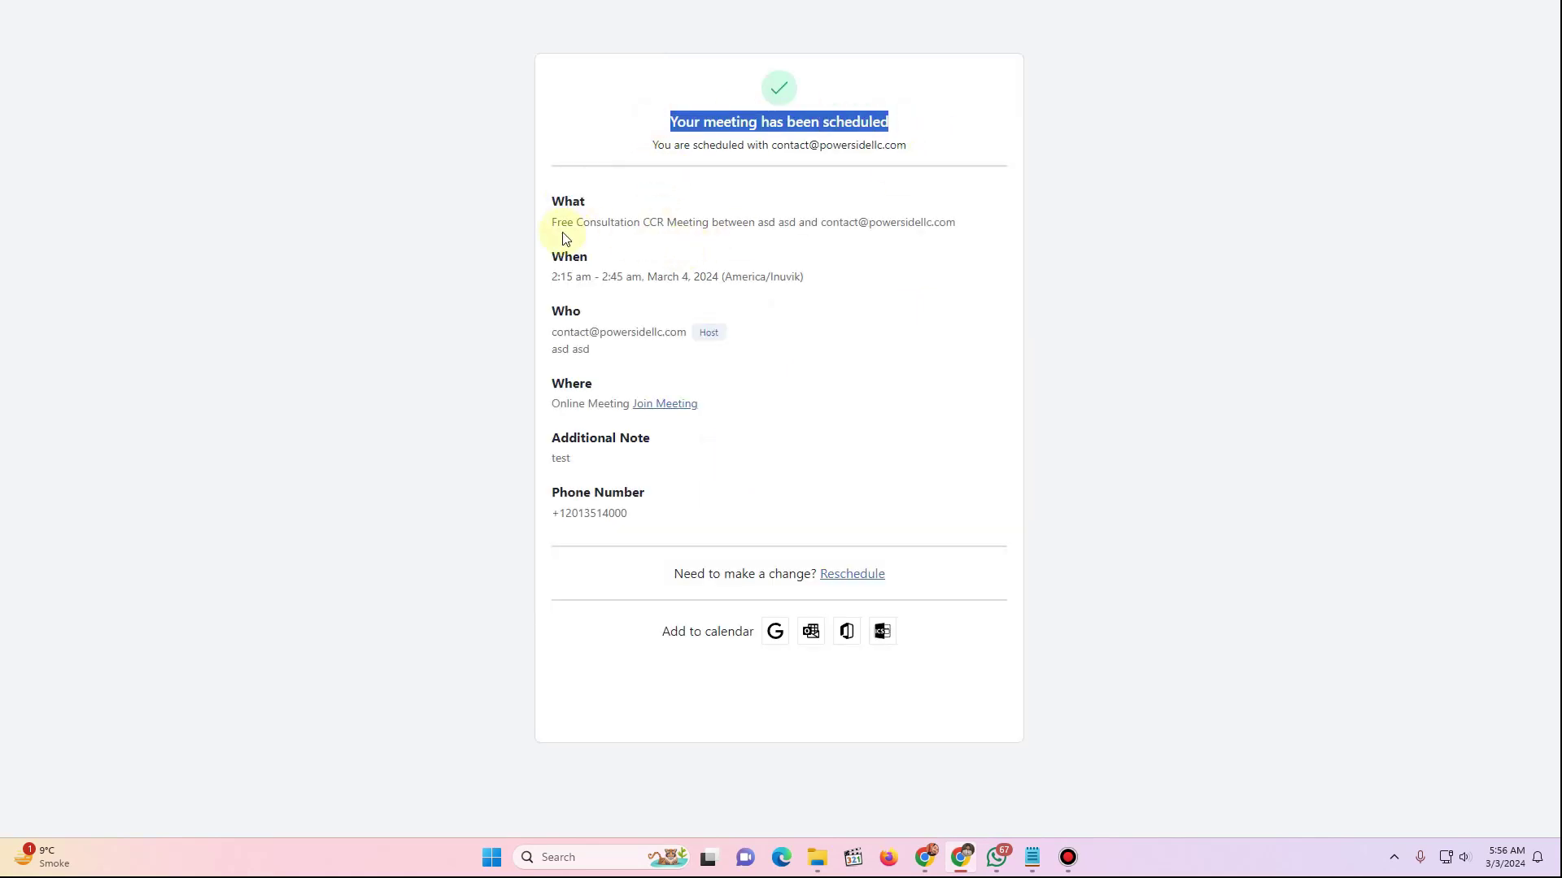
# Review the confirmation's description, 2:15–2:45 am time, host e-mail, and online location
pyautogui.moveTo(563, 233); pyautogui.dragTo(879, 233)
pyautogui.moveTo(566, 276); pyautogui.dragTo(650, 279)
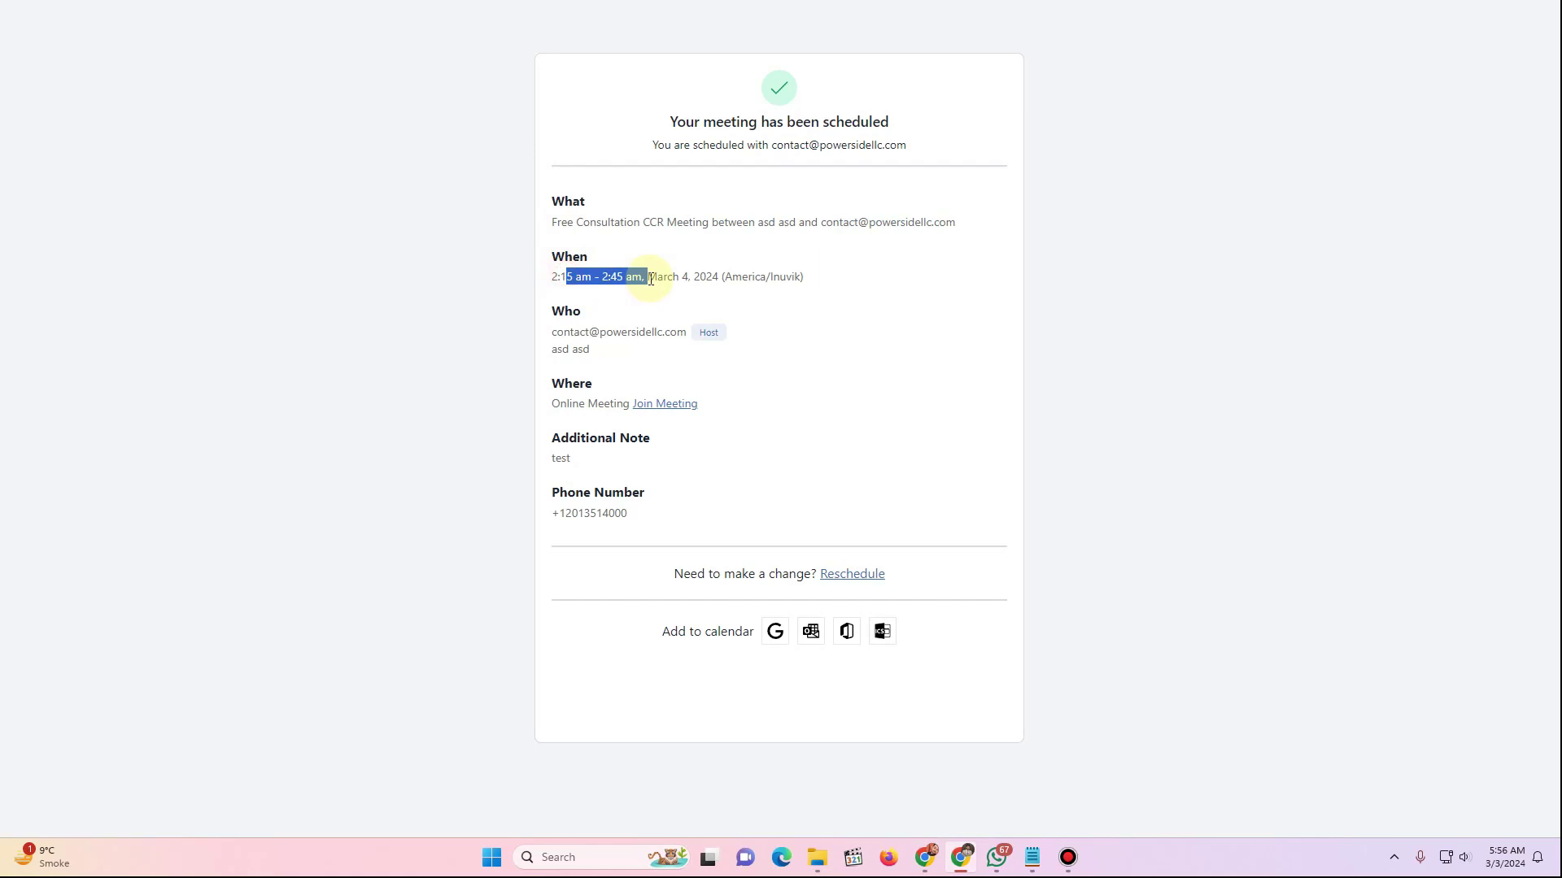
pyautogui.moveTo(563, 332); pyautogui.dragTo(641, 327)
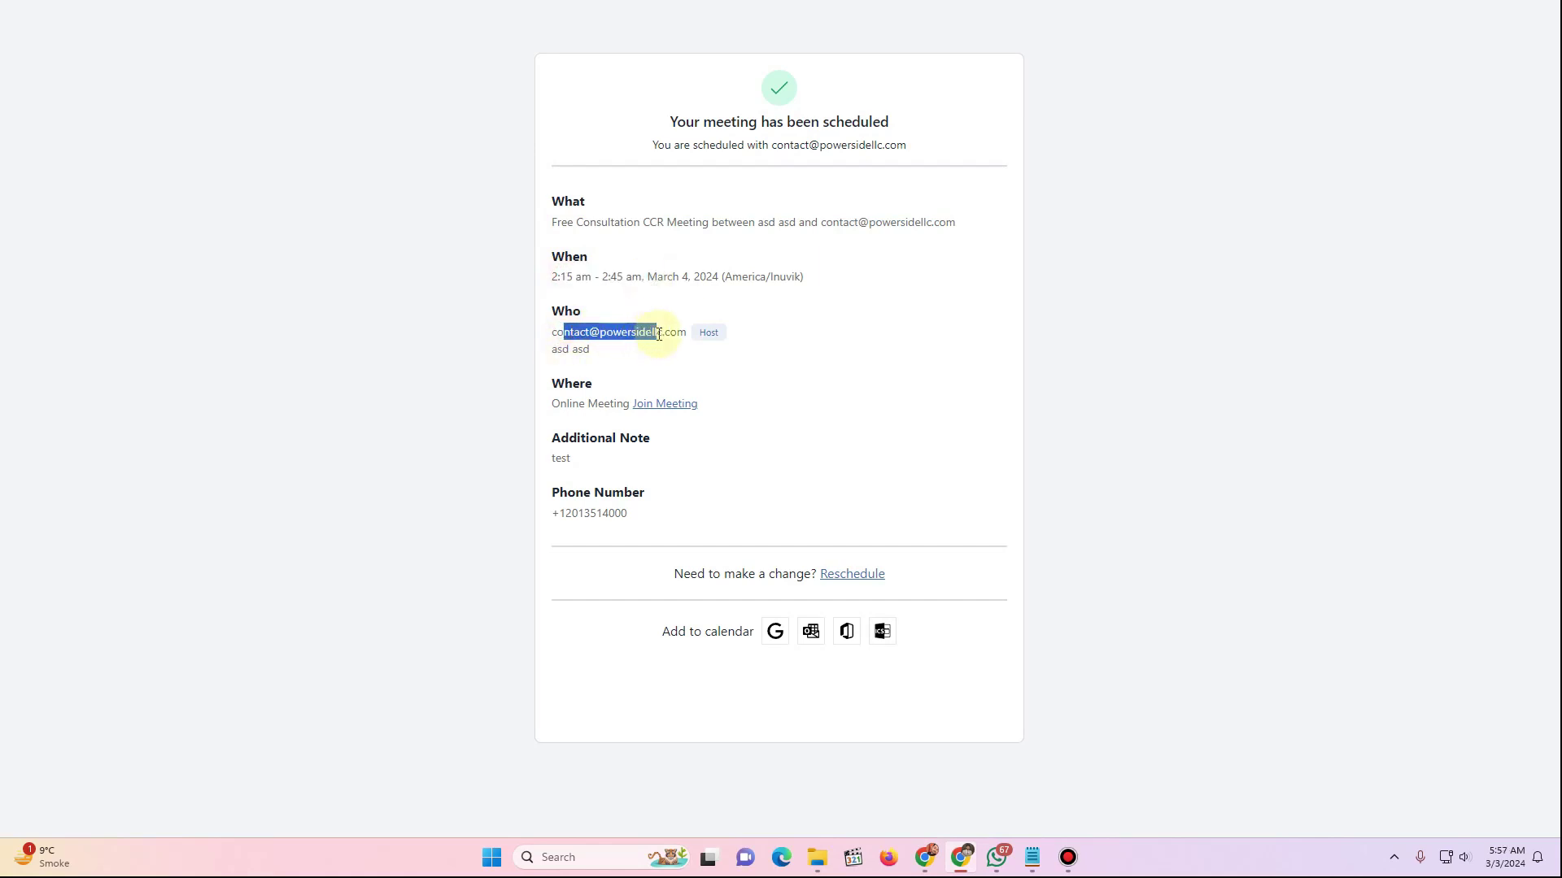
pyautogui.moveTo(551, 403); pyautogui.dragTo(590, 403)
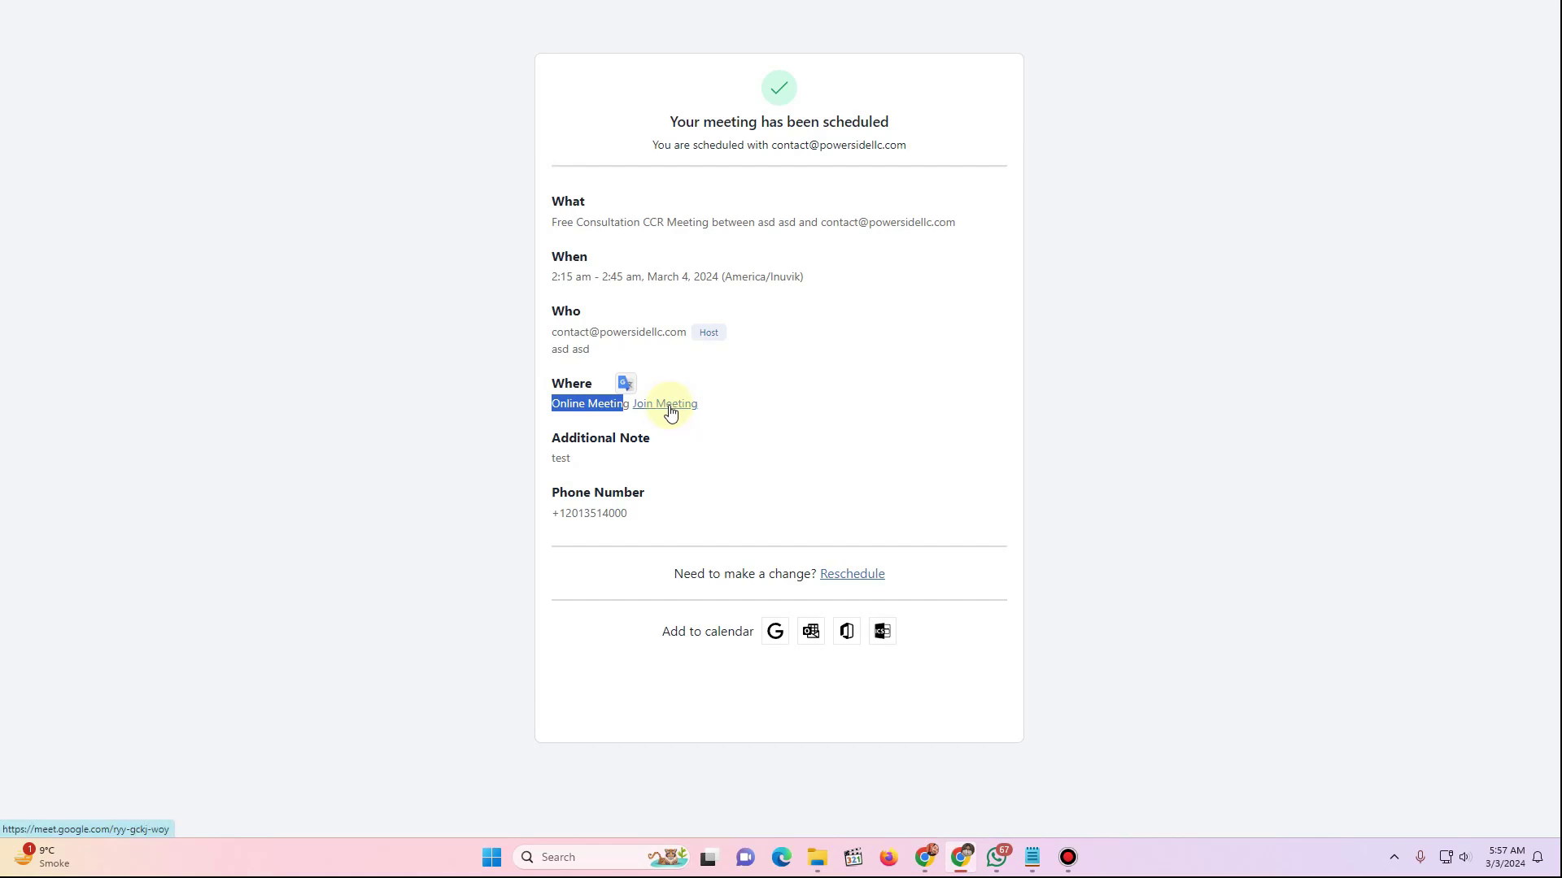
# Test the Google Meet join link, check the attendee phone, and return to WordPress admin
pyautogui.click(667, 404)
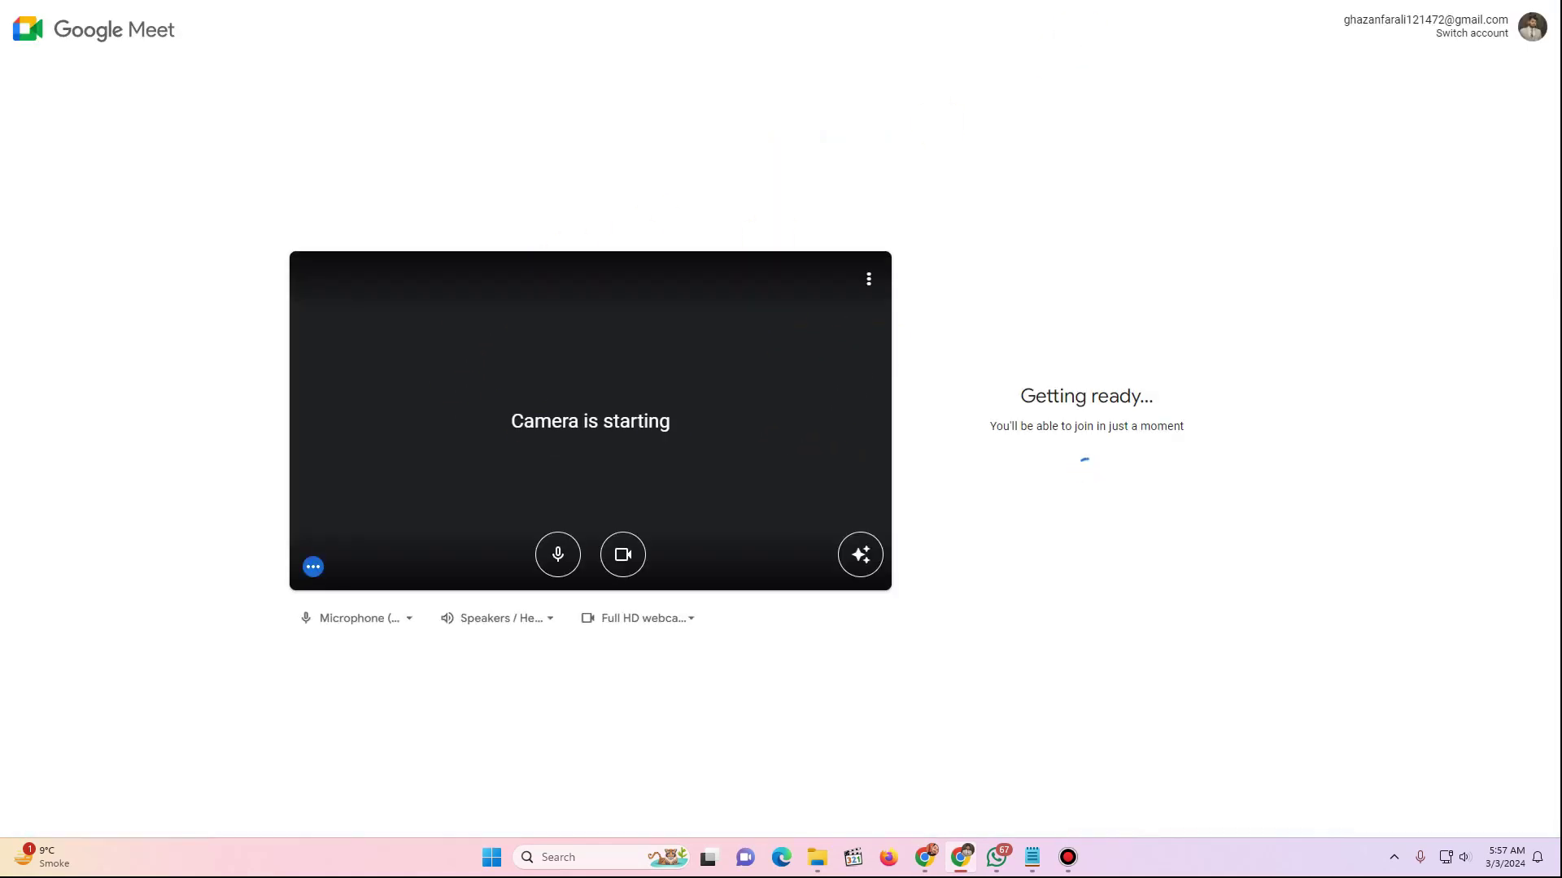
pyautogui.hotkey('ctrl', 'w')
pyautogui.moveTo(552, 513); pyautogui.dragTo(643, 512)
pyautogui.click(558, 505)
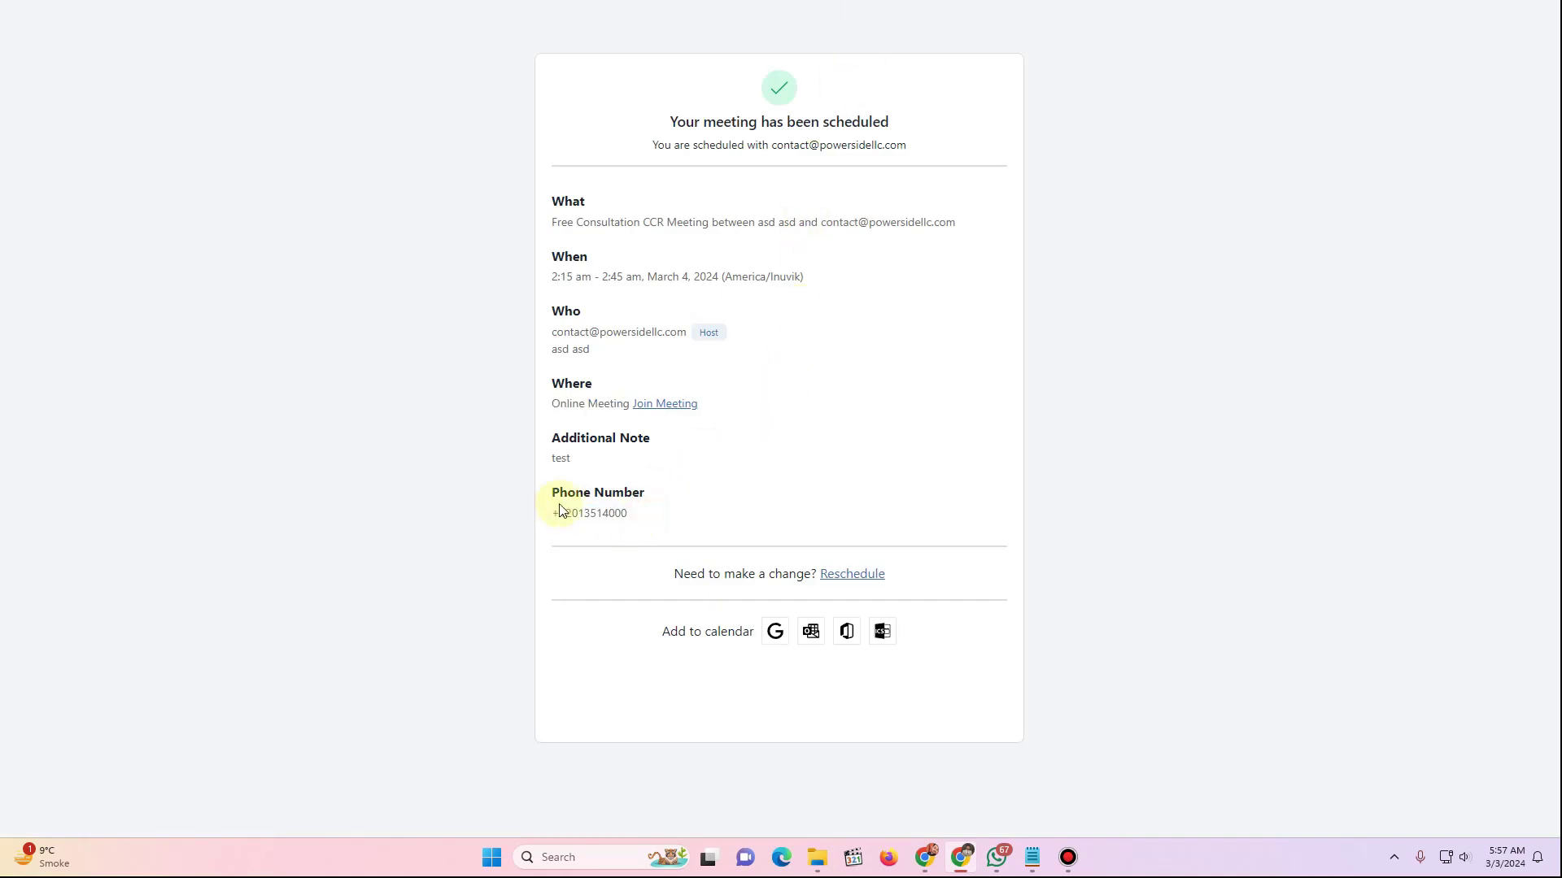
pyautogui.hotkey('ctrl', 'w')
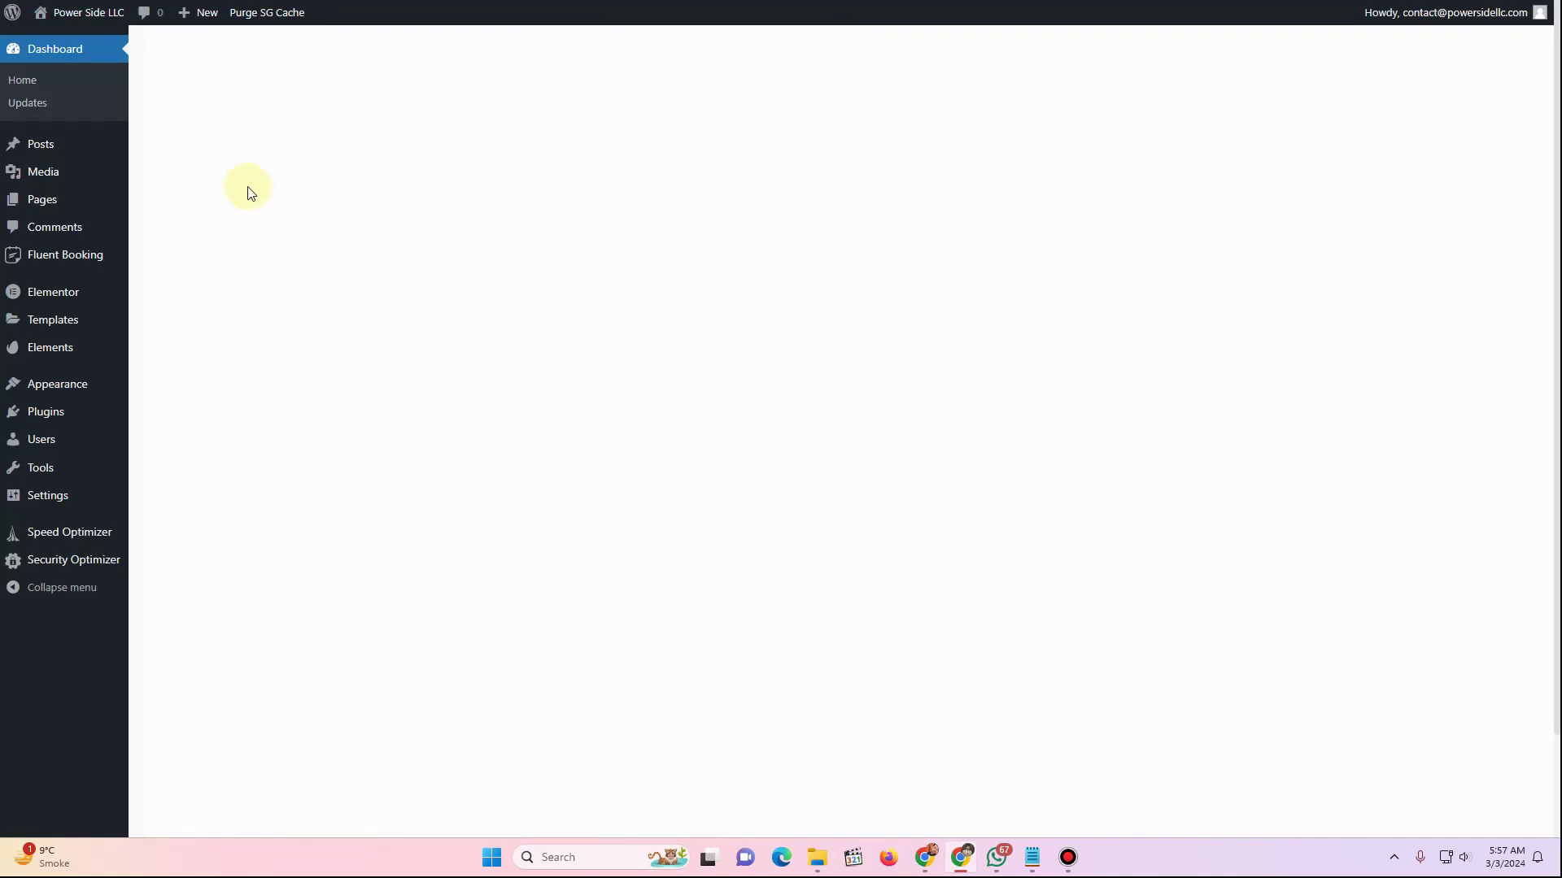
# View the March 4 Free Consultation CCR booking's scheduled details, then visit the live site
pyautogui.moveTo(56, 264)
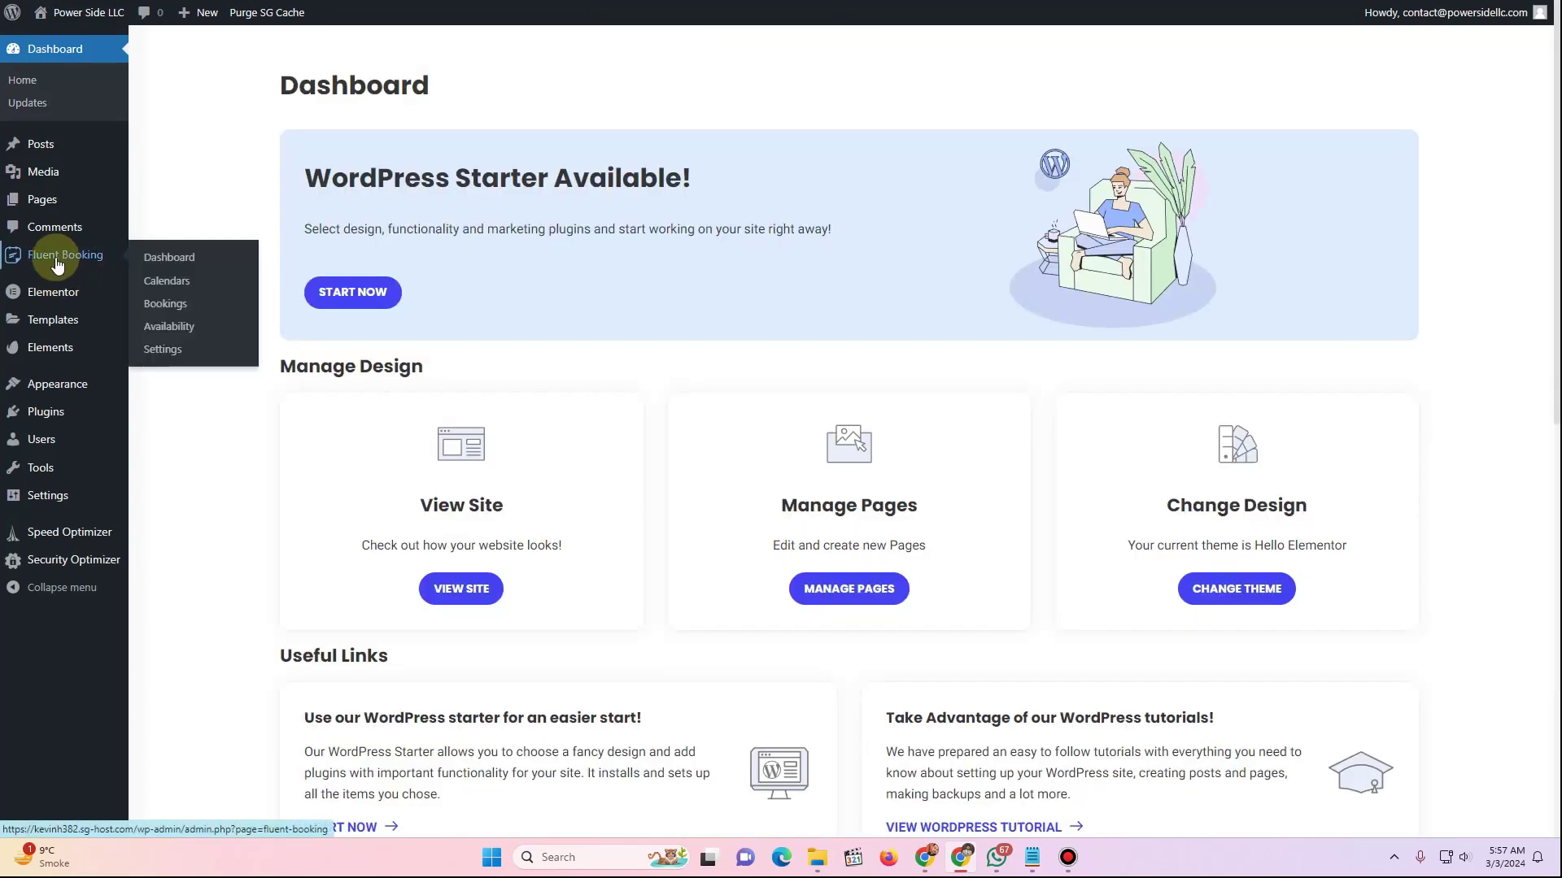
pyautogui.click(163, 259)
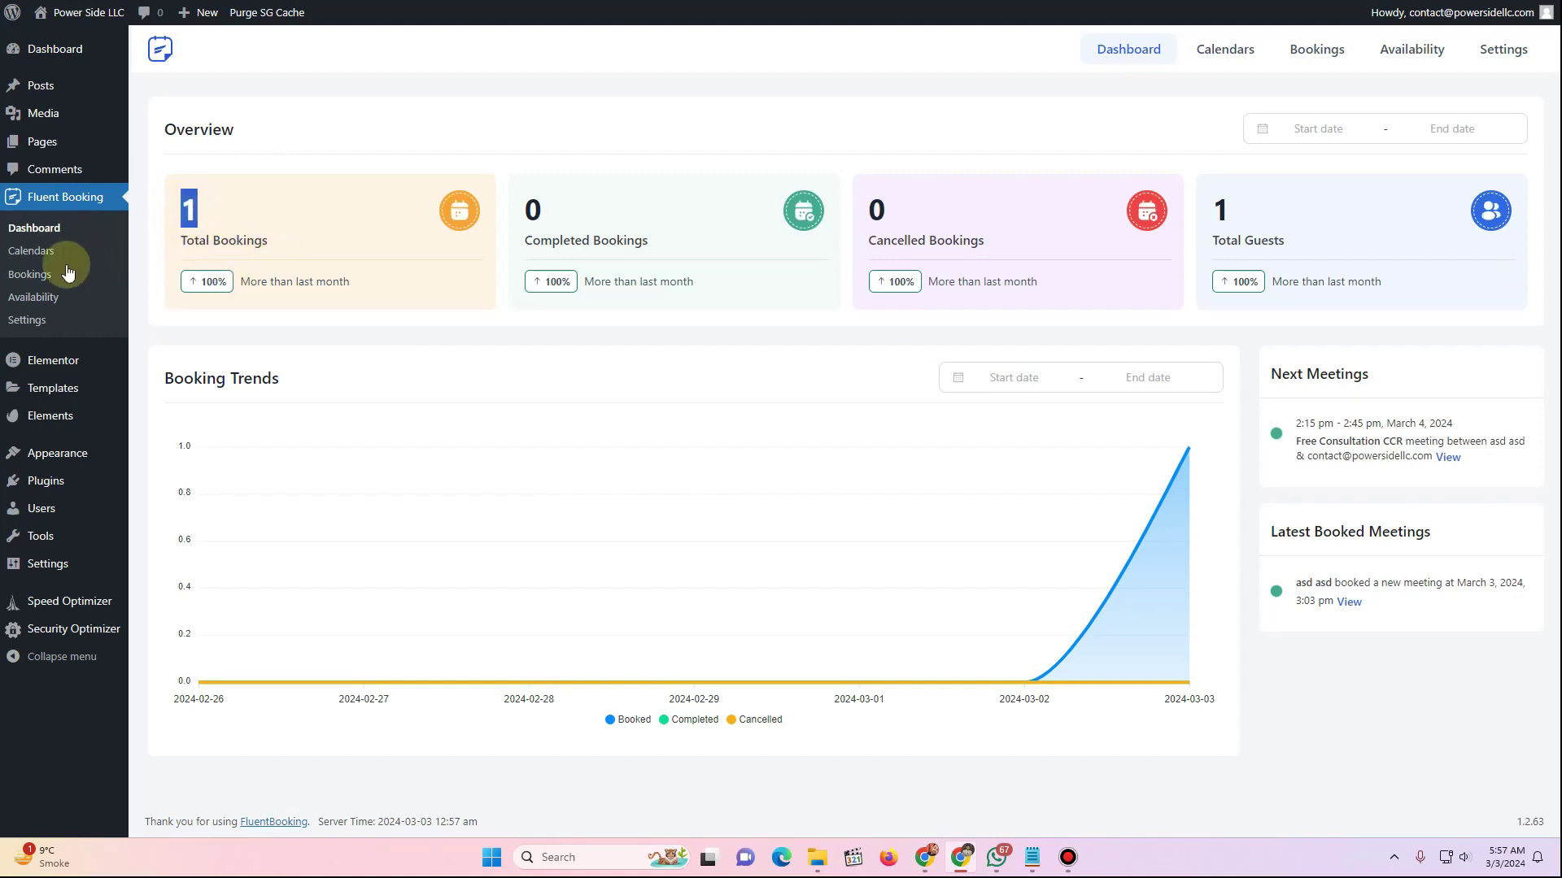
pyautogui.click(40, 276)
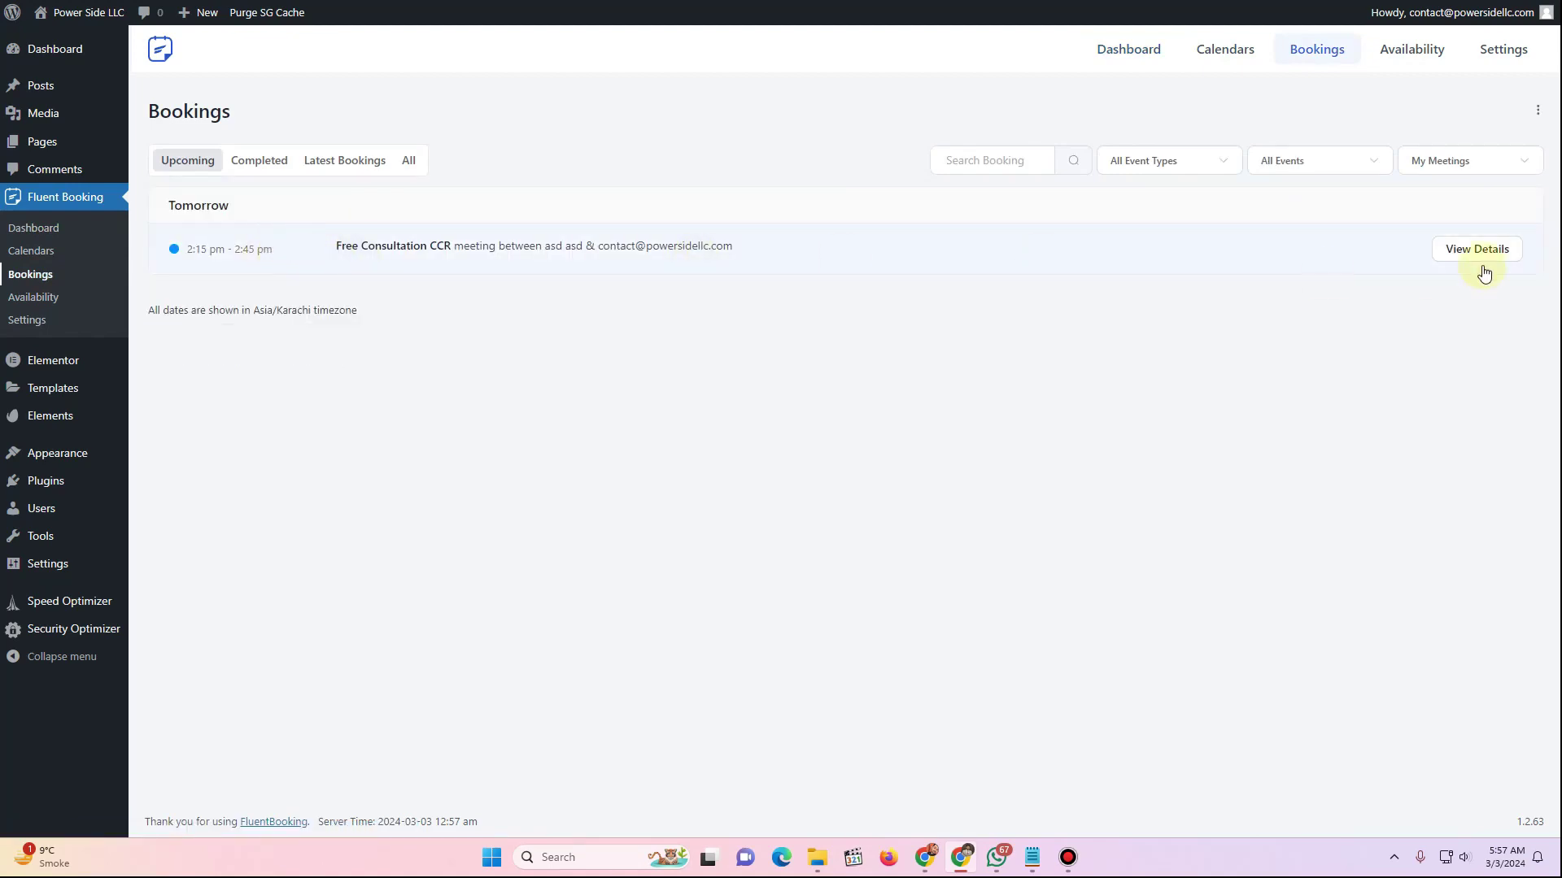
pyautogui.click(1490, 258)
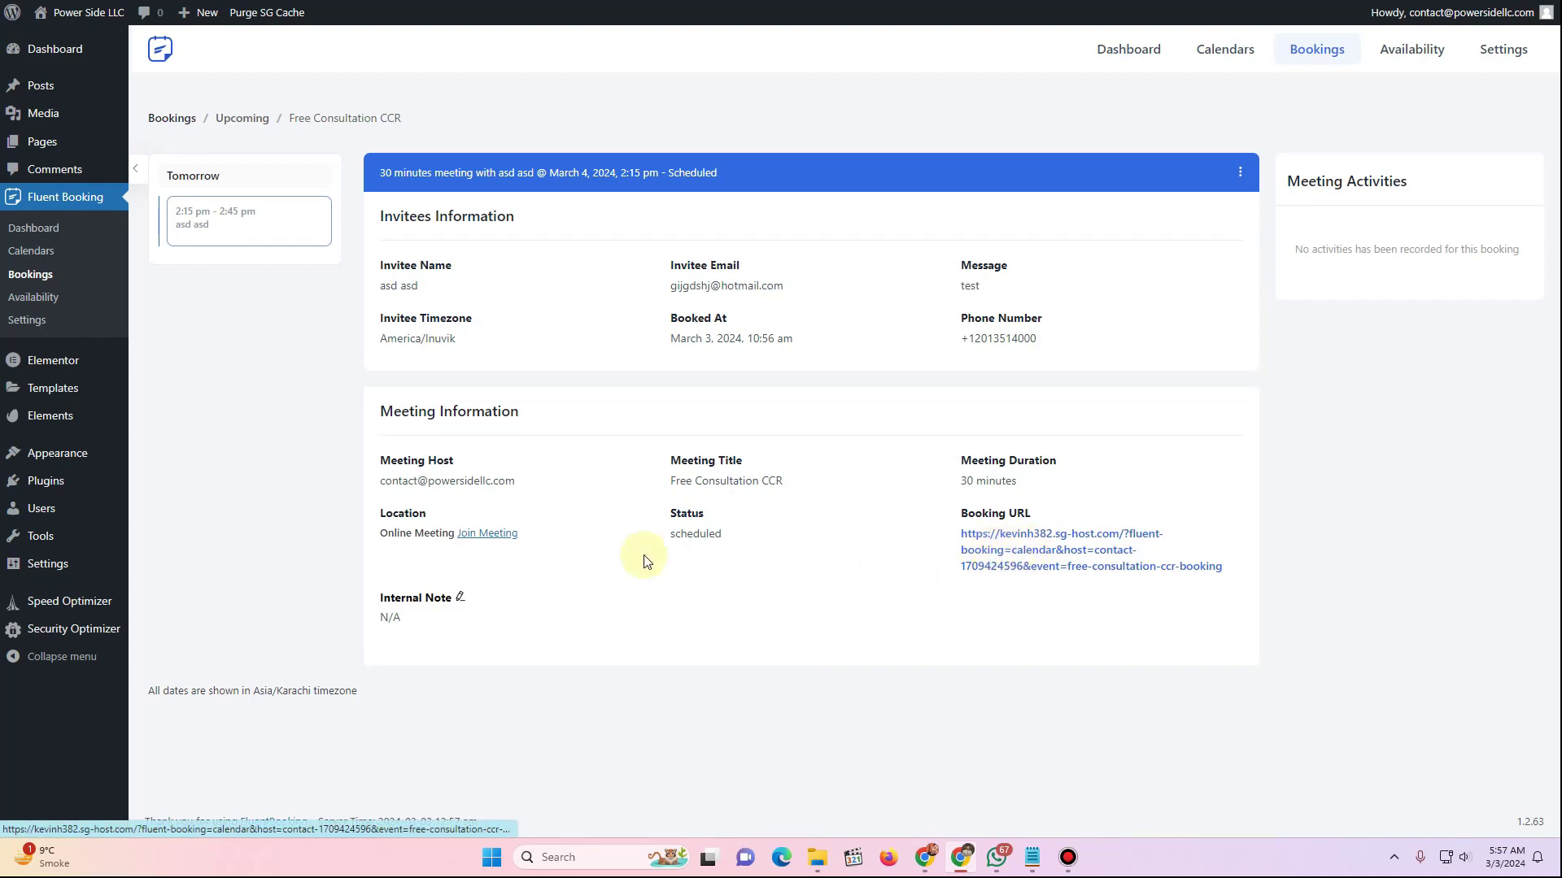
pyautogui.moveTo(664, 535); pyautogui.dragTo(396, 525)
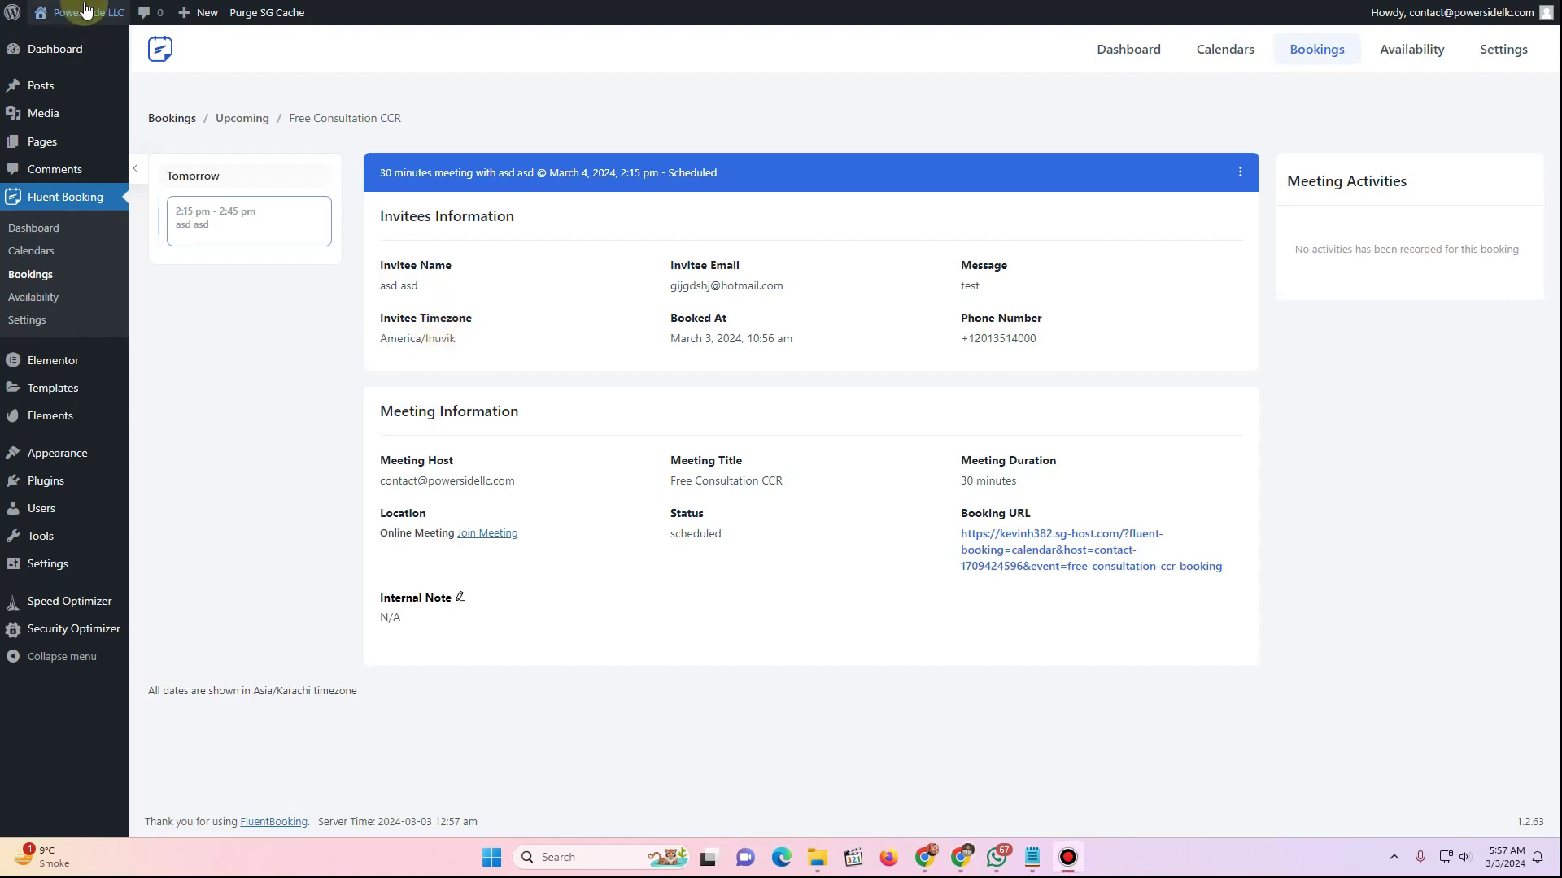
pyautogui.click(82, 41)
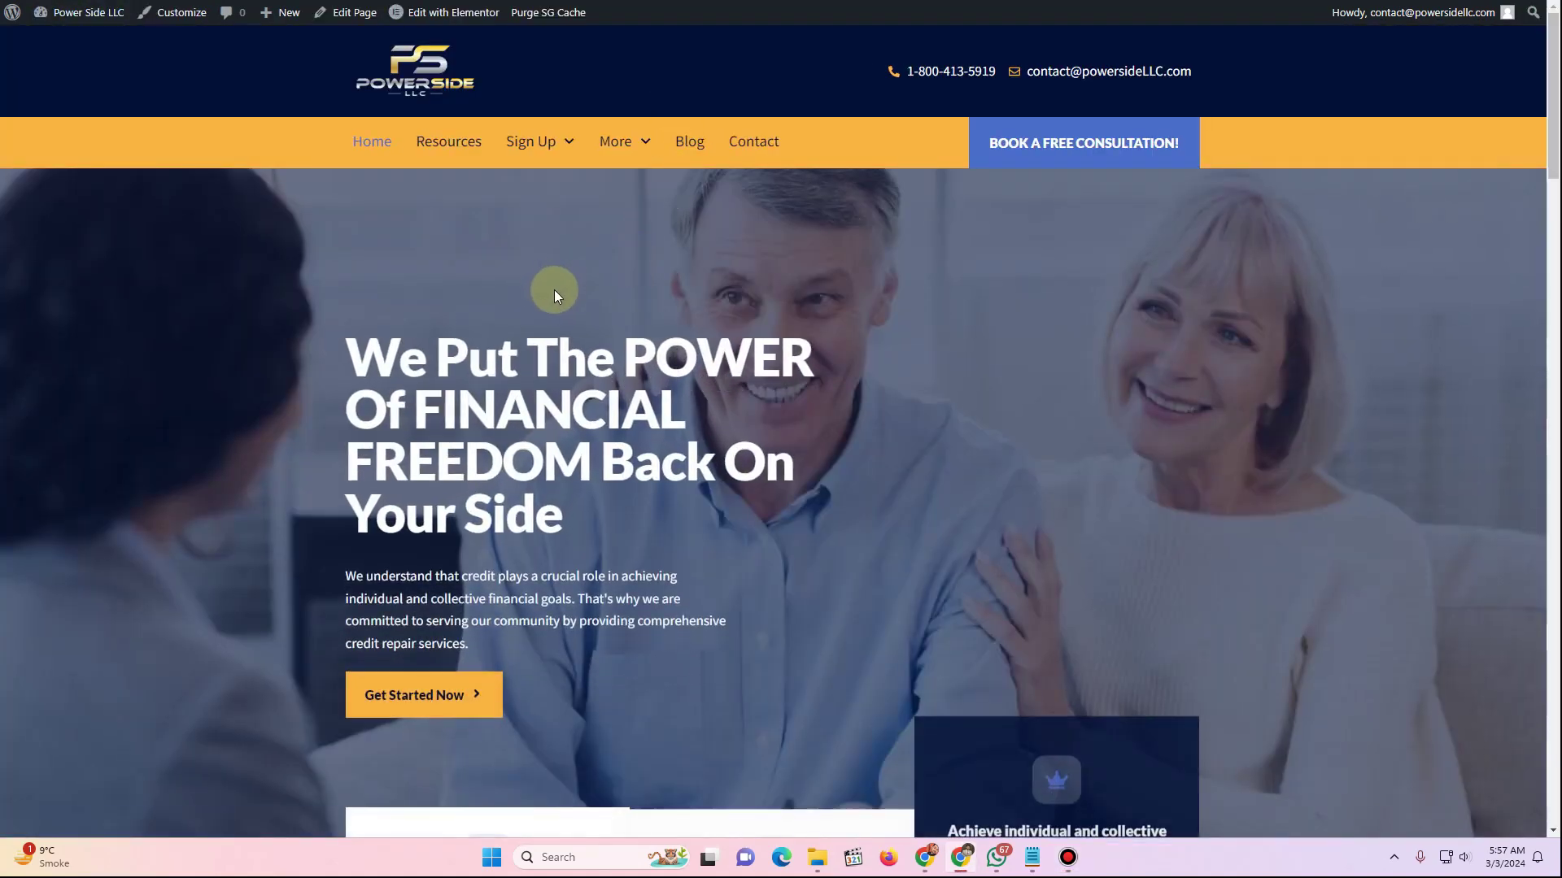
# Scroll down the Power Side LLC homepage to the Our Credit Repair Services cards
pyautogui.scroll(-4, 554, 290)
pyautogui.scroll(-7, 553, 290)
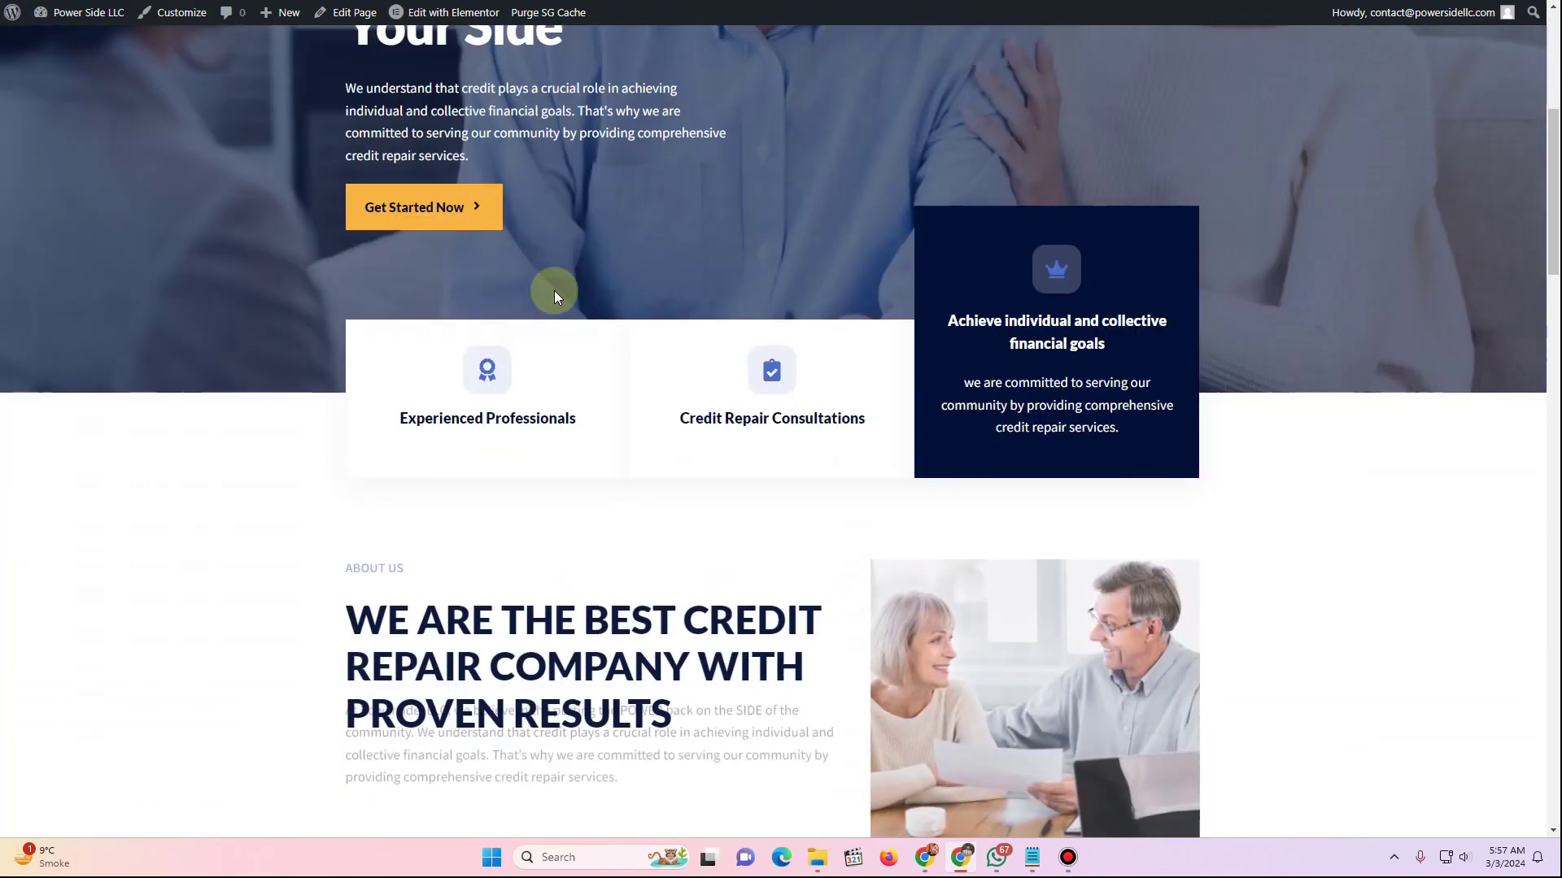
pyautogui.scroll(-1, 556, 291)
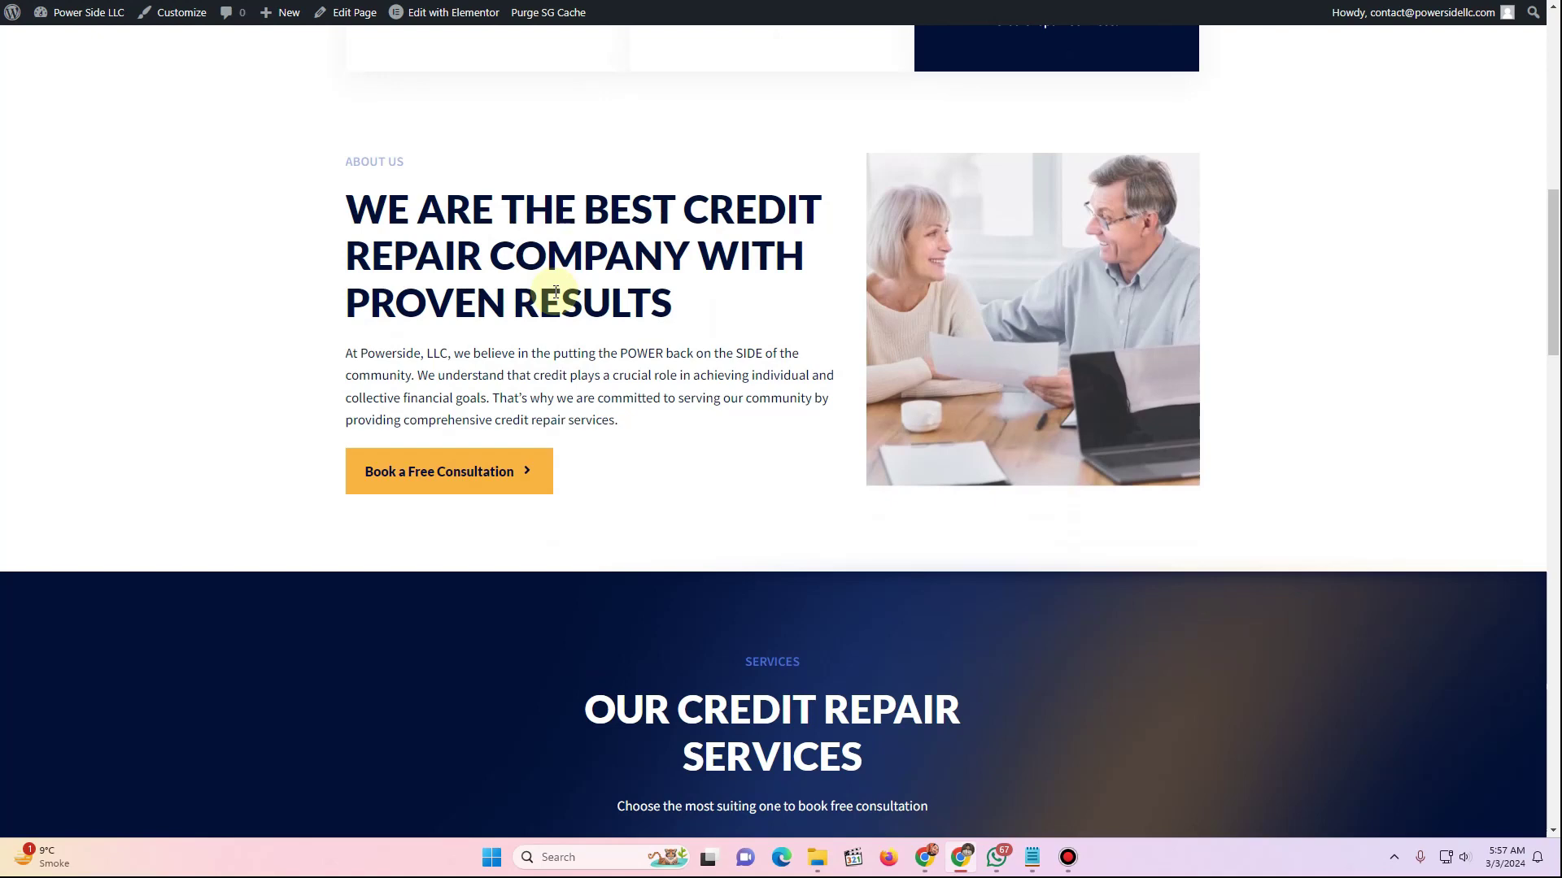
pyautogui.scroll(-3, 555, 291)
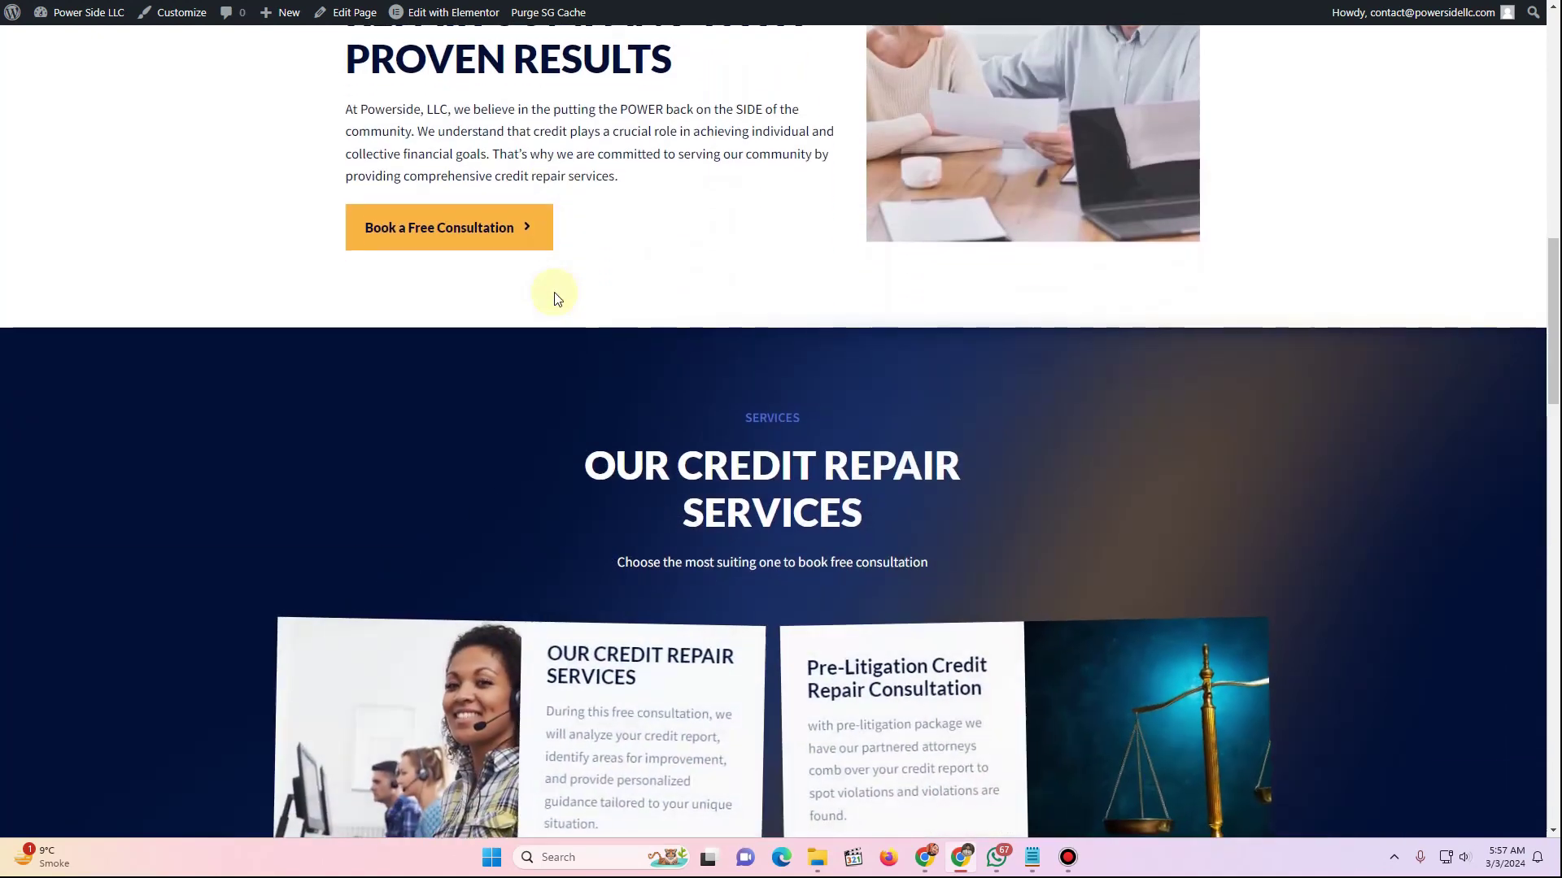